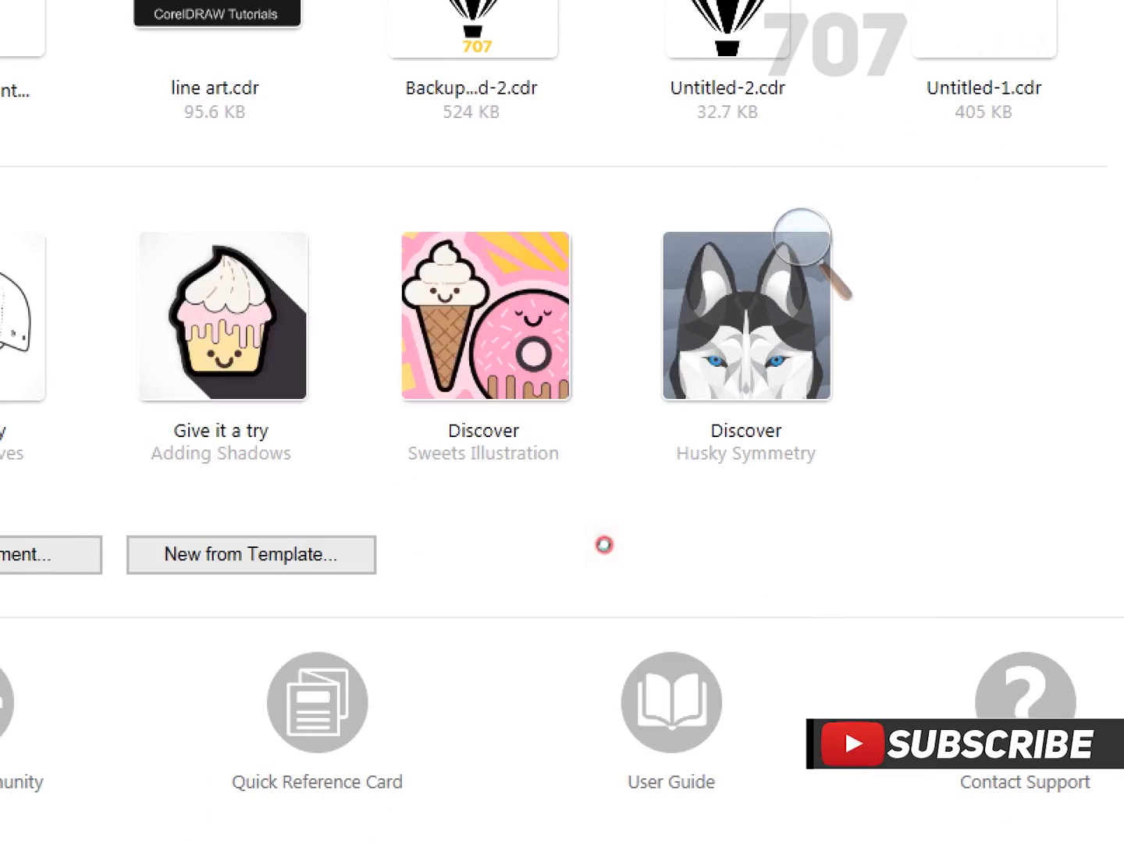
click(742, 341)
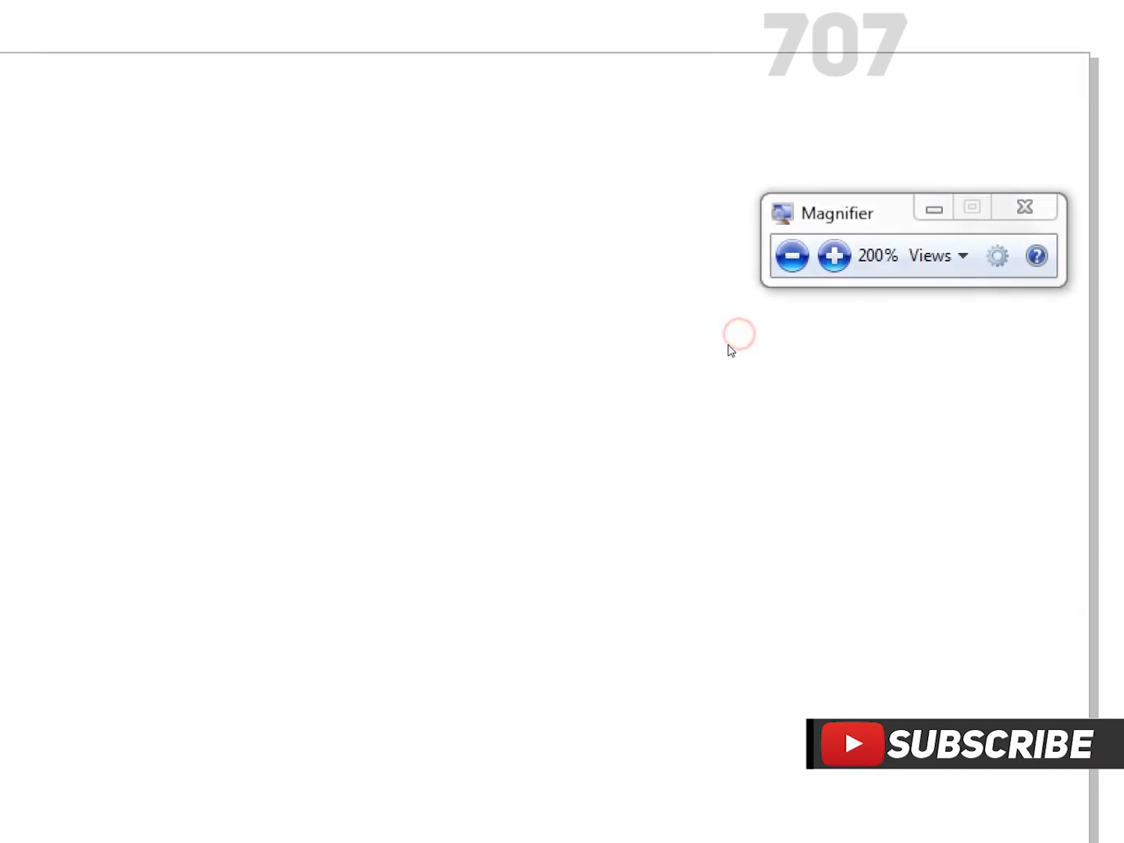
click(747, 338)
drag(775, 324, 865, 163)
double_click(12, 231)
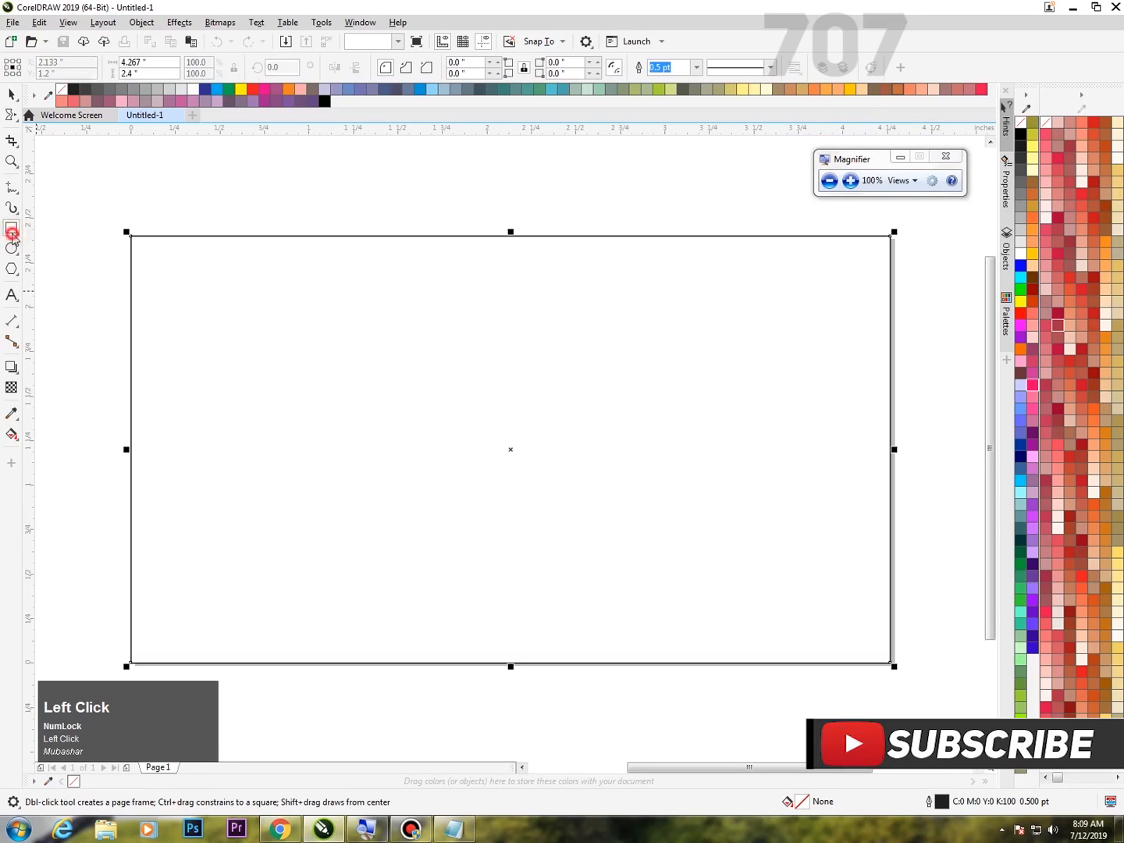
click(849, 181)
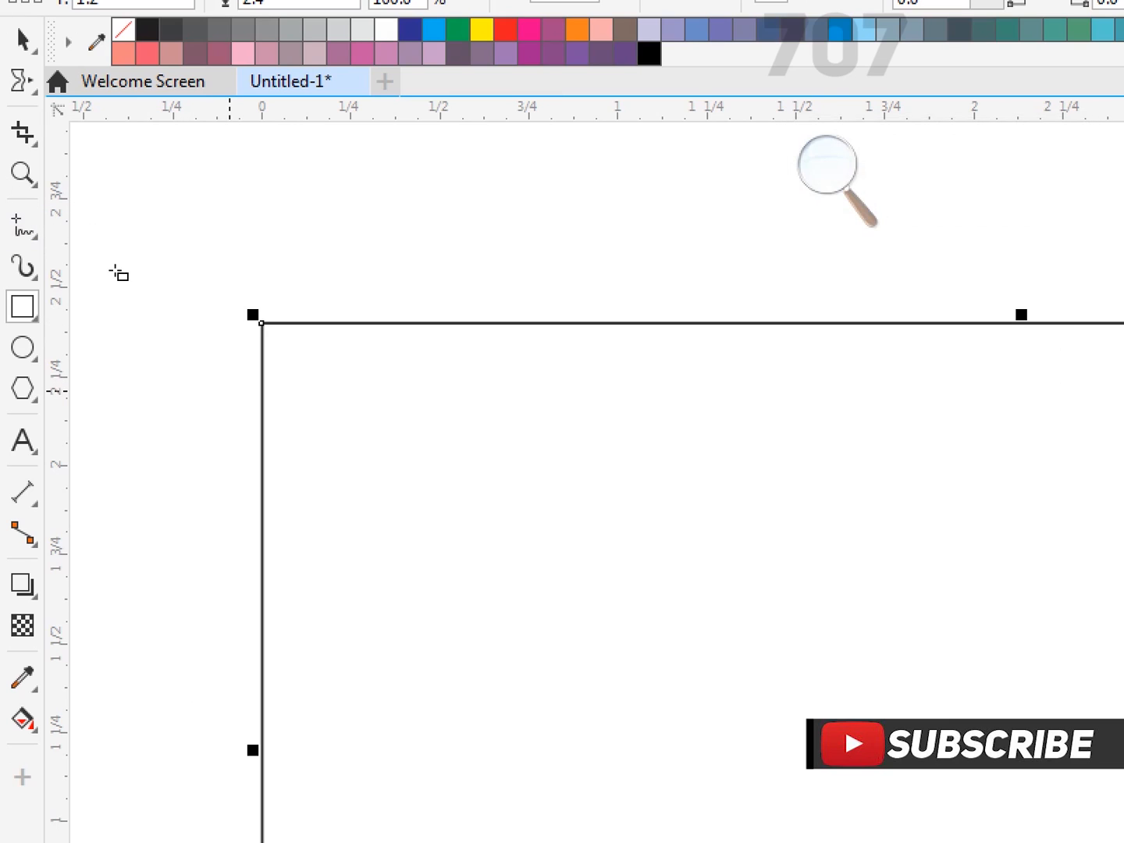
click(119, 273)
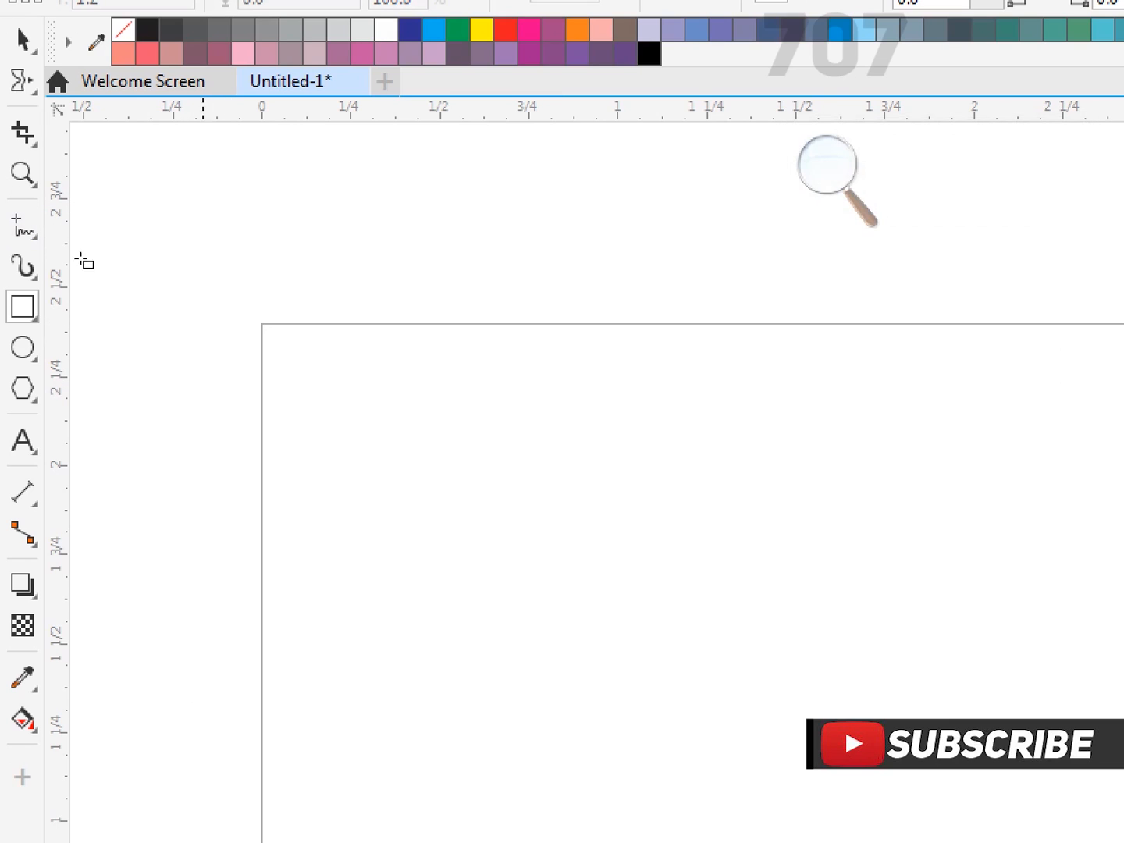
Create a page-frame rectangle that covers the whole page.
double_click(12, 229)
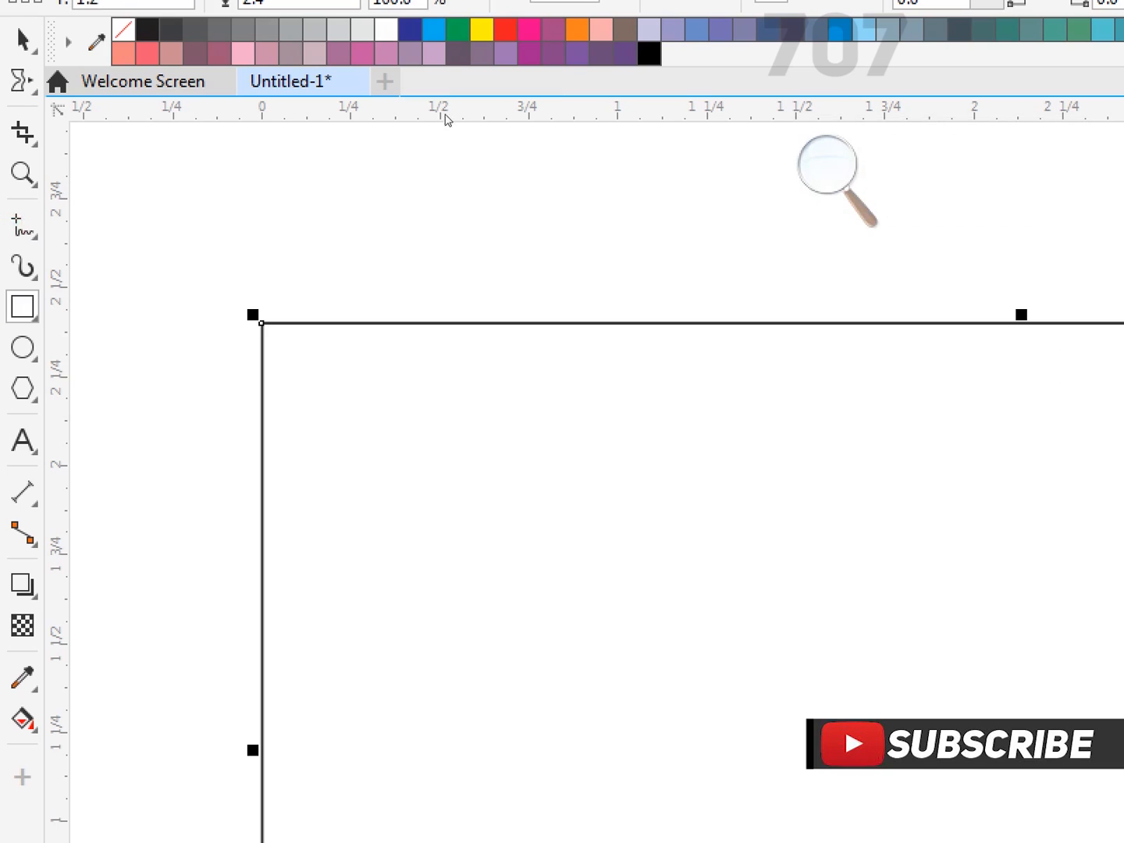
click(412, 166)
click(407, 165)
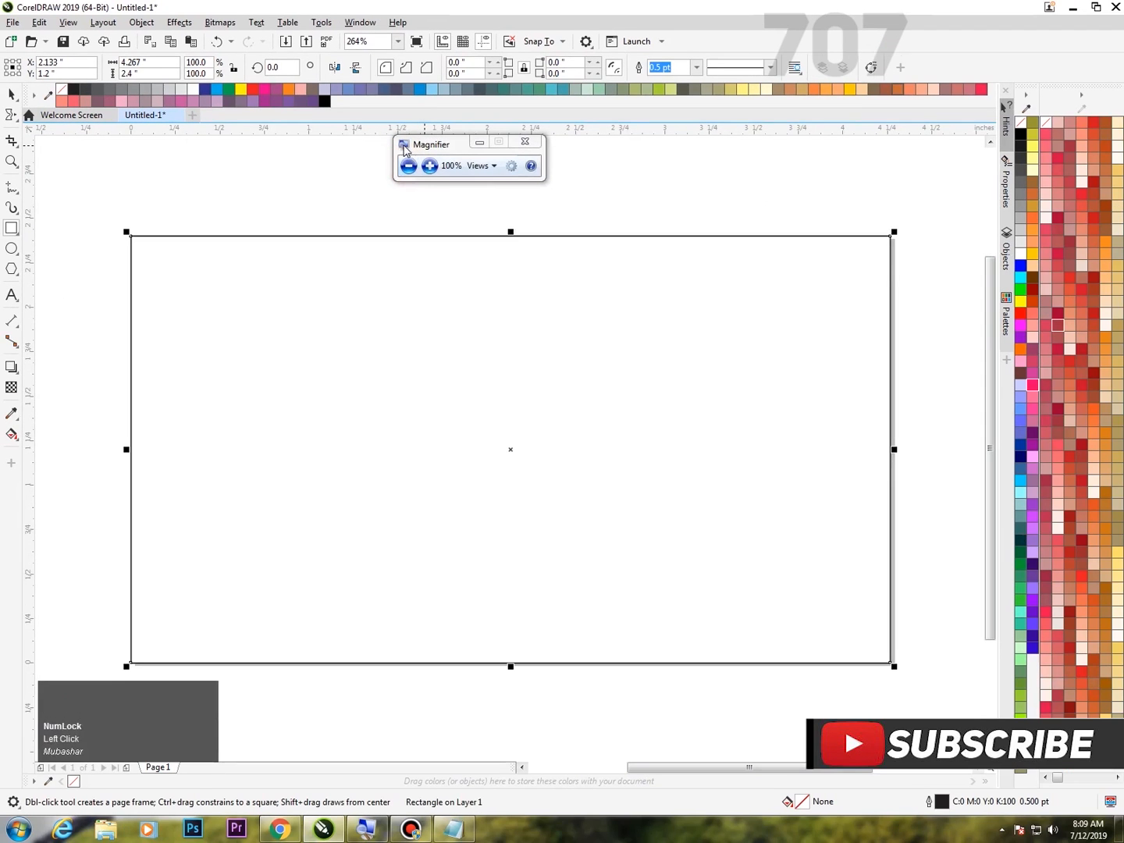
drag(406, 154, 793, 169)
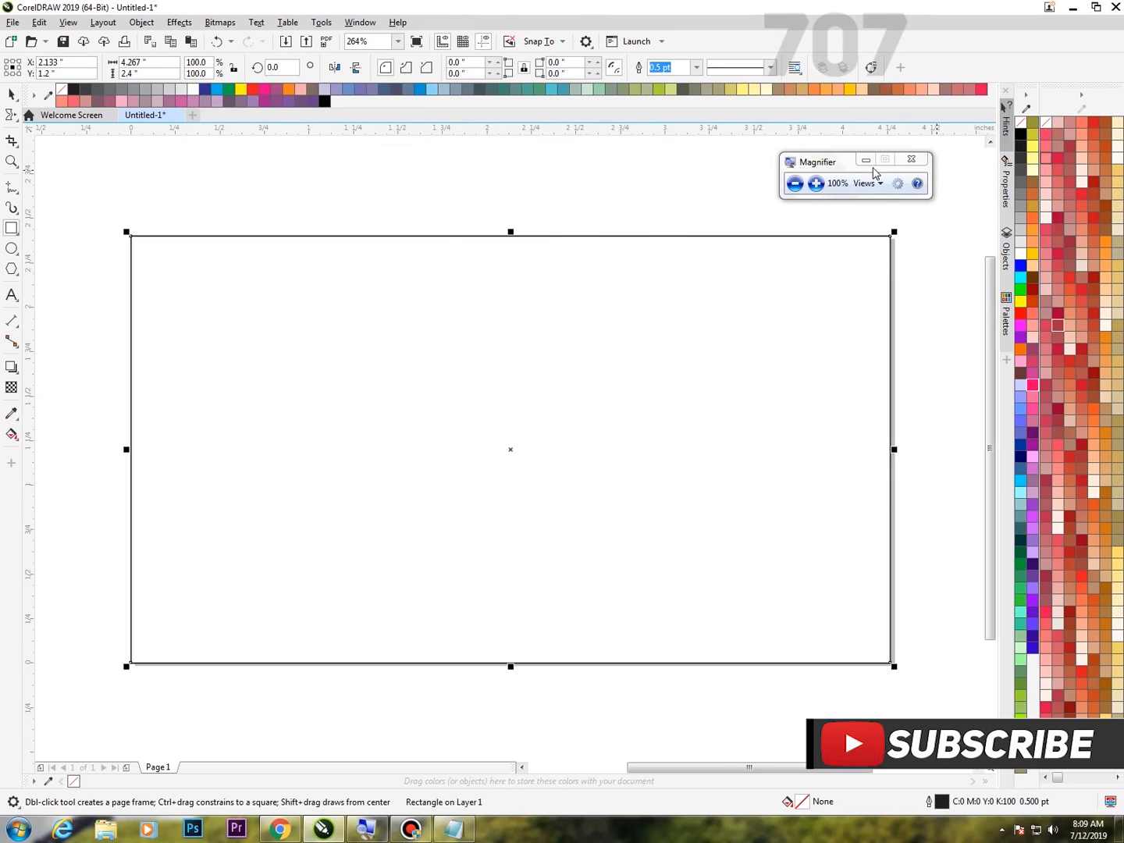
Fill the page-sized rectangle with the dark gray #1A1A1A.
click(818, 186)
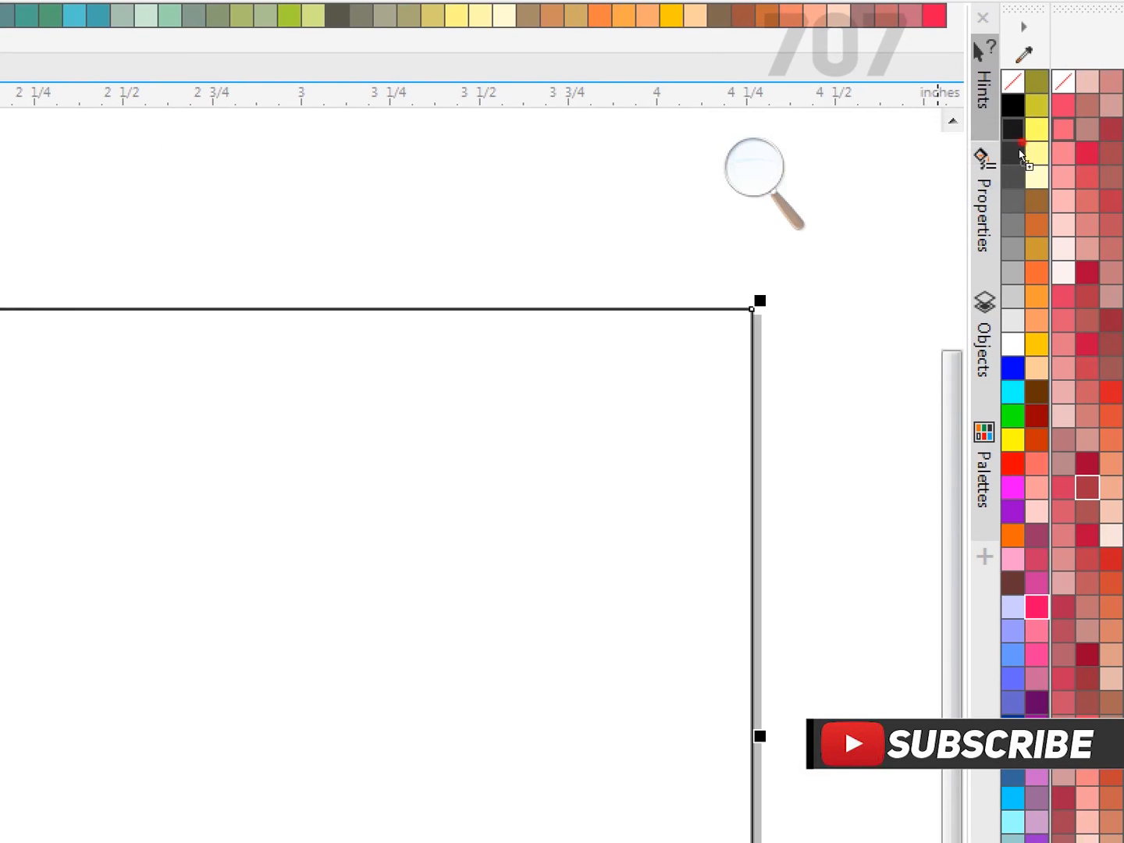
click(1021, 134)
click(887, 176)
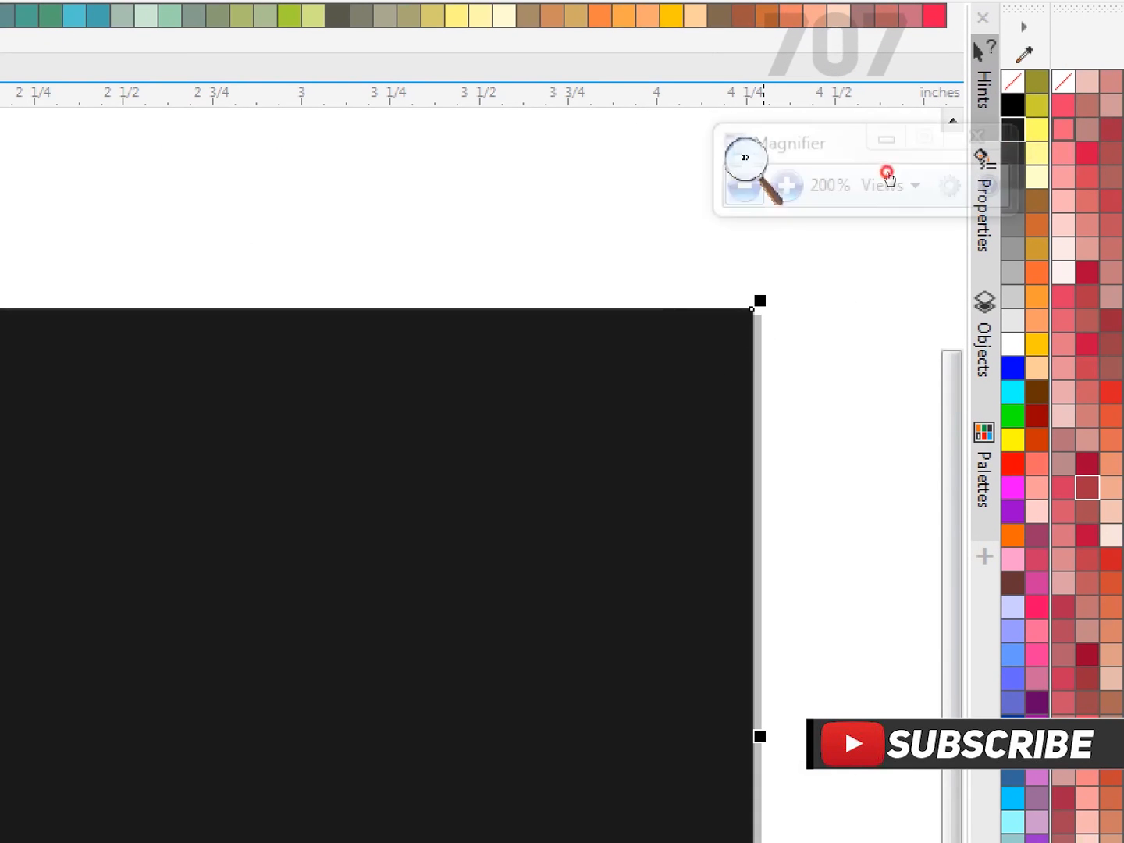
key(super+minus)
drag(933, 163, 876, 164)
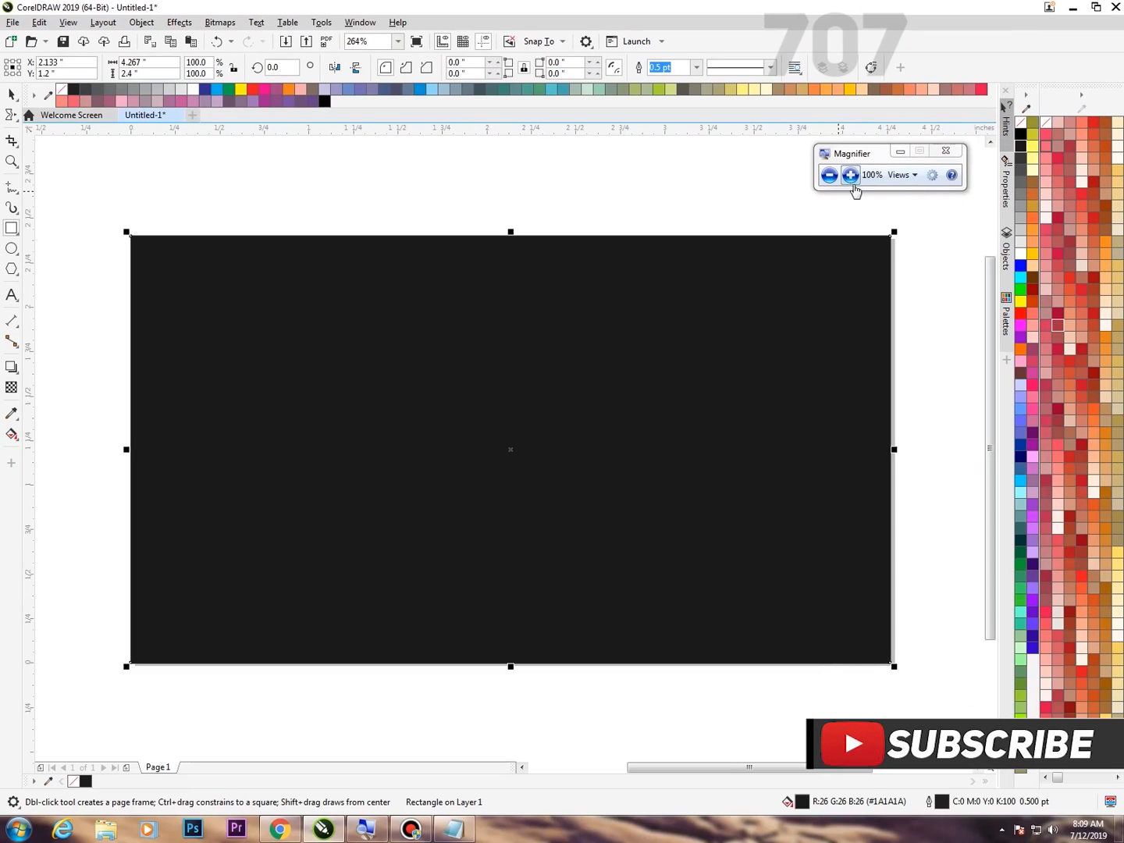
Lock the dark background rectangle in place.
right_click(684, 284)
click(851, 177)
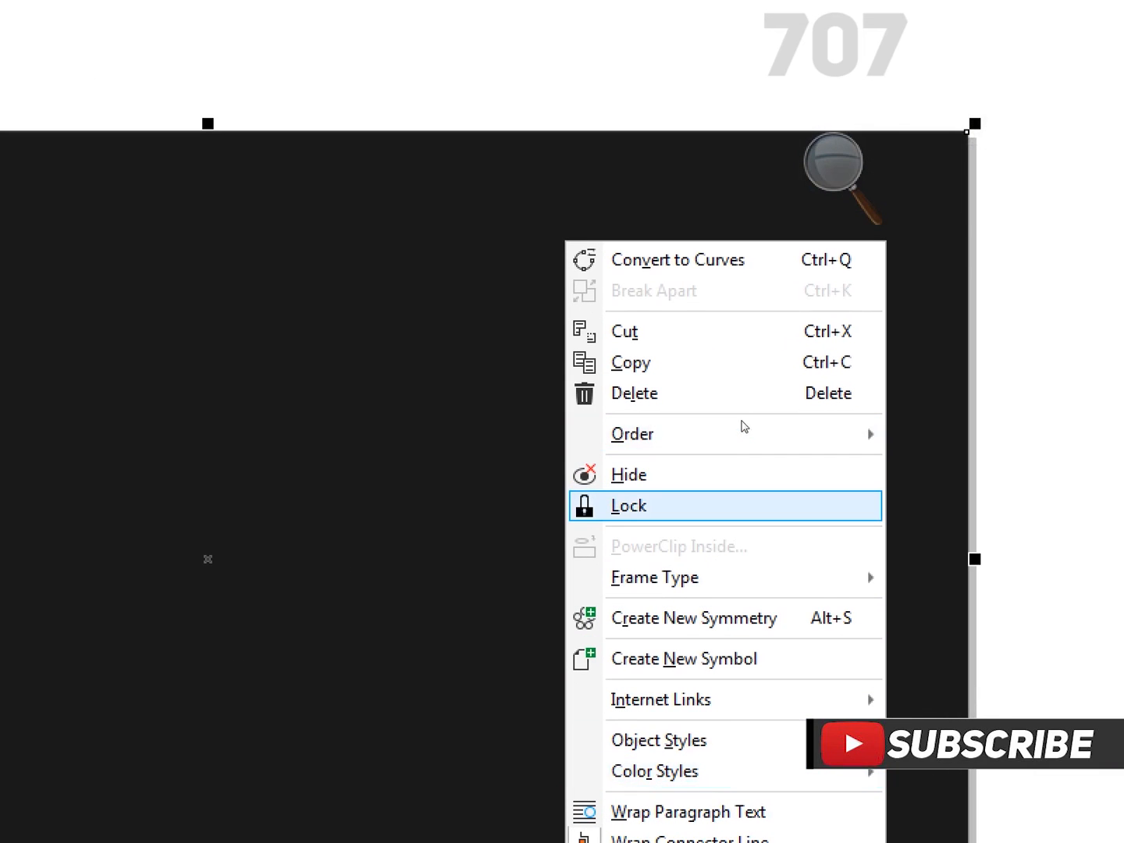
click(726, 506)
click(833, 164)
click(820, 265)
drag(861, 242, 887, 168)
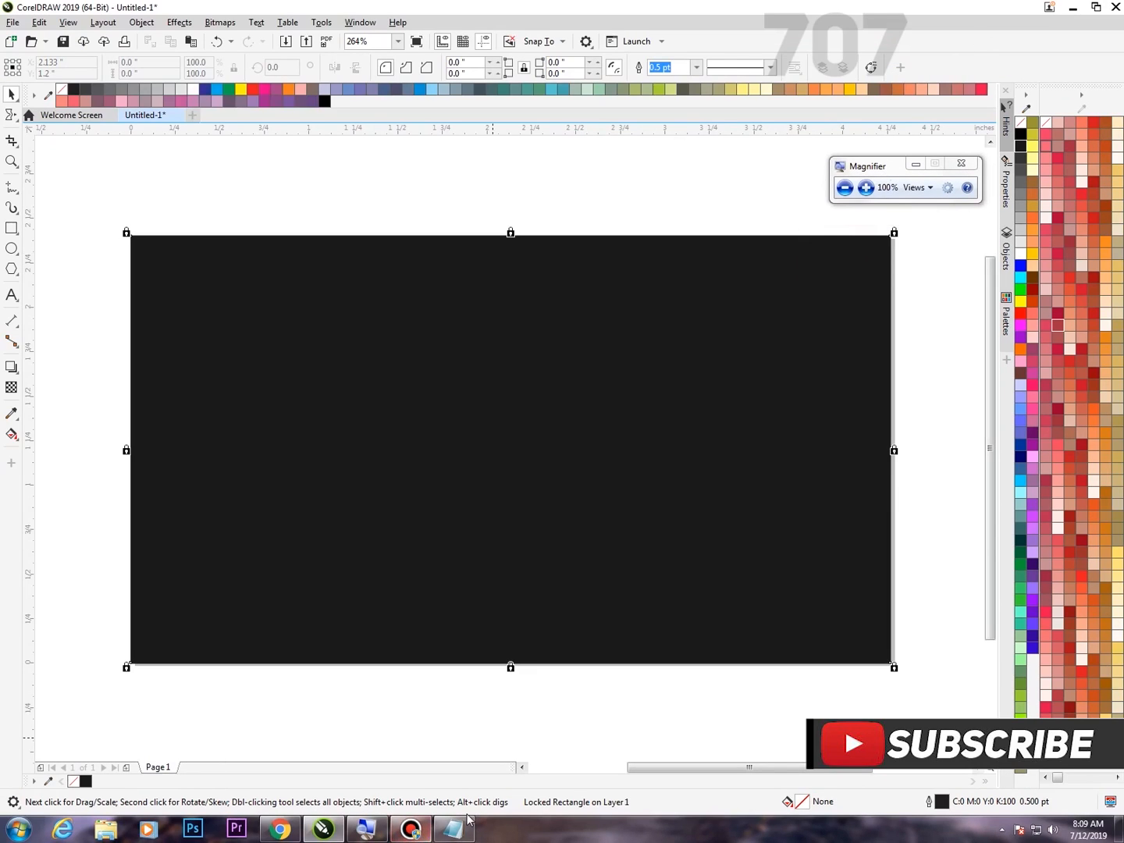
Start a text object above the page, copy "Glitch Effect" from the Notepad document and return to CorelDRAW.
click(11, 296)
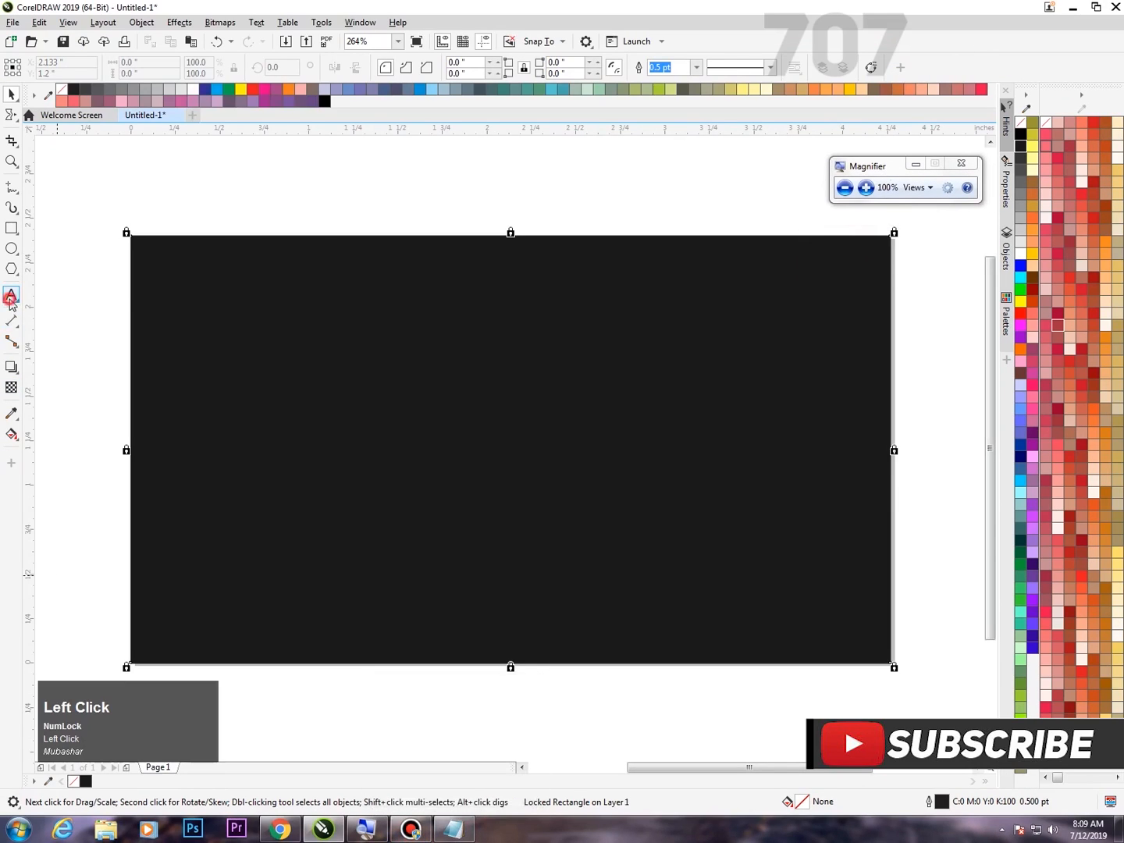
click(364, 180)
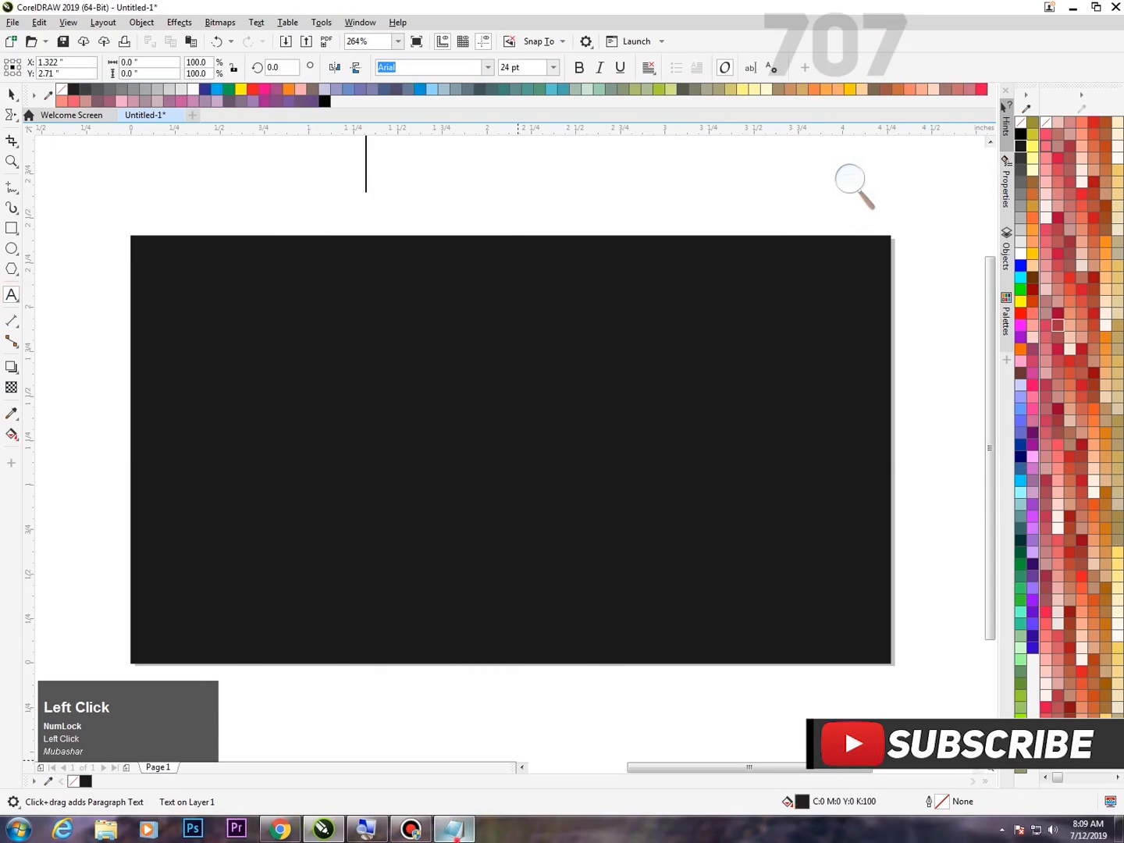
click(454, 830)
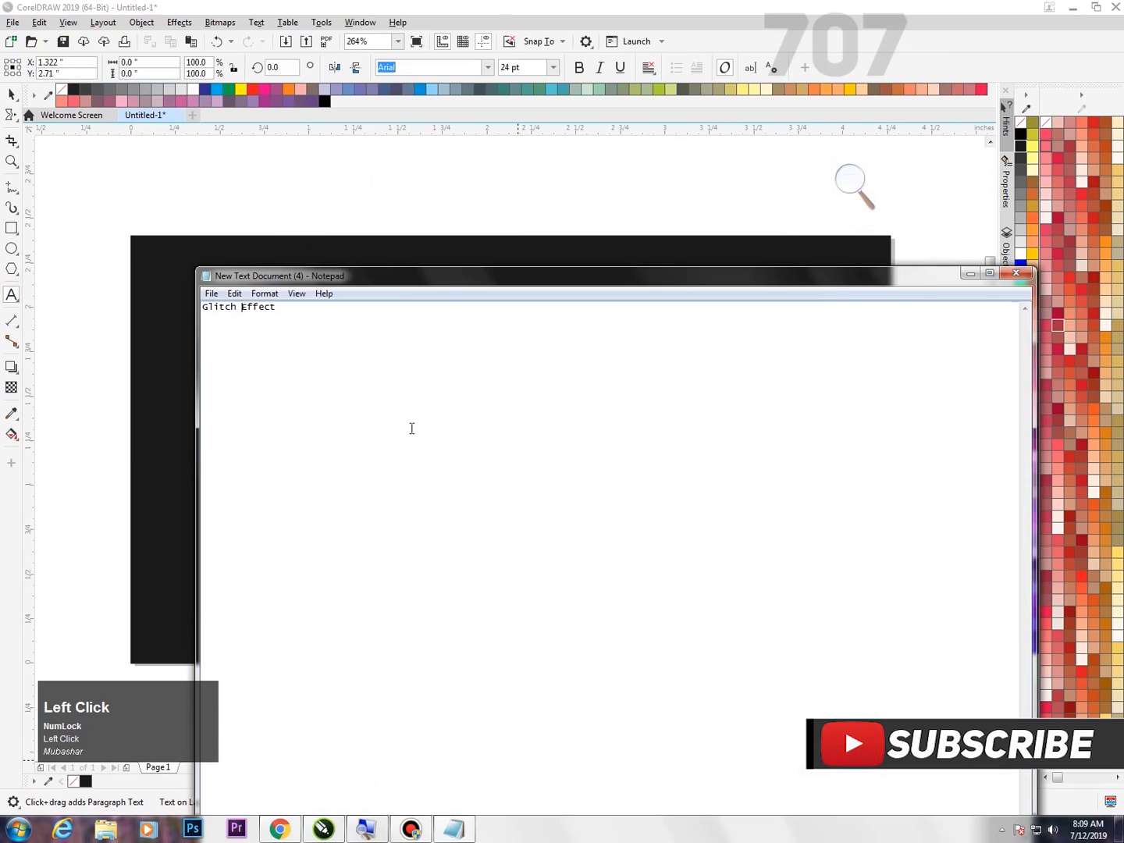
click(854, 182)
click(865, 187)
drag(175, 311, 359, 306)
right_click(244, 311)
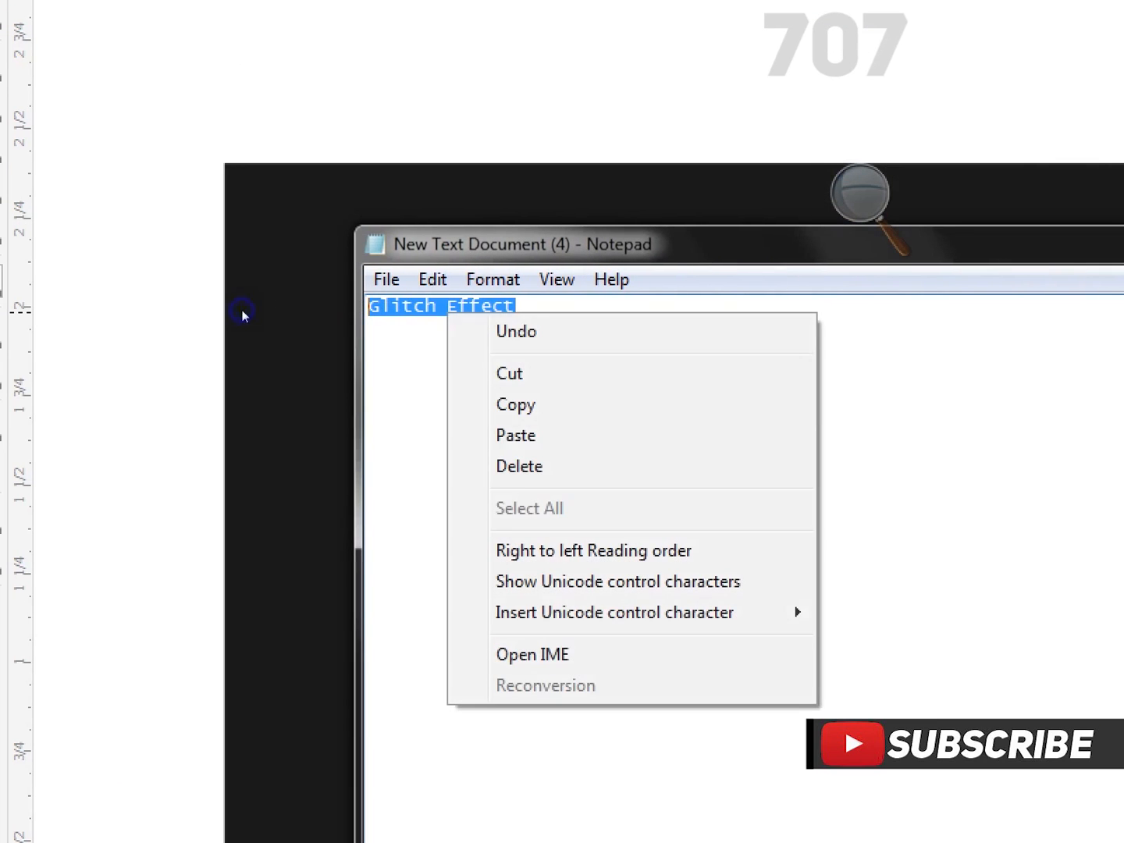
click(270, 358)
click(445, 249)
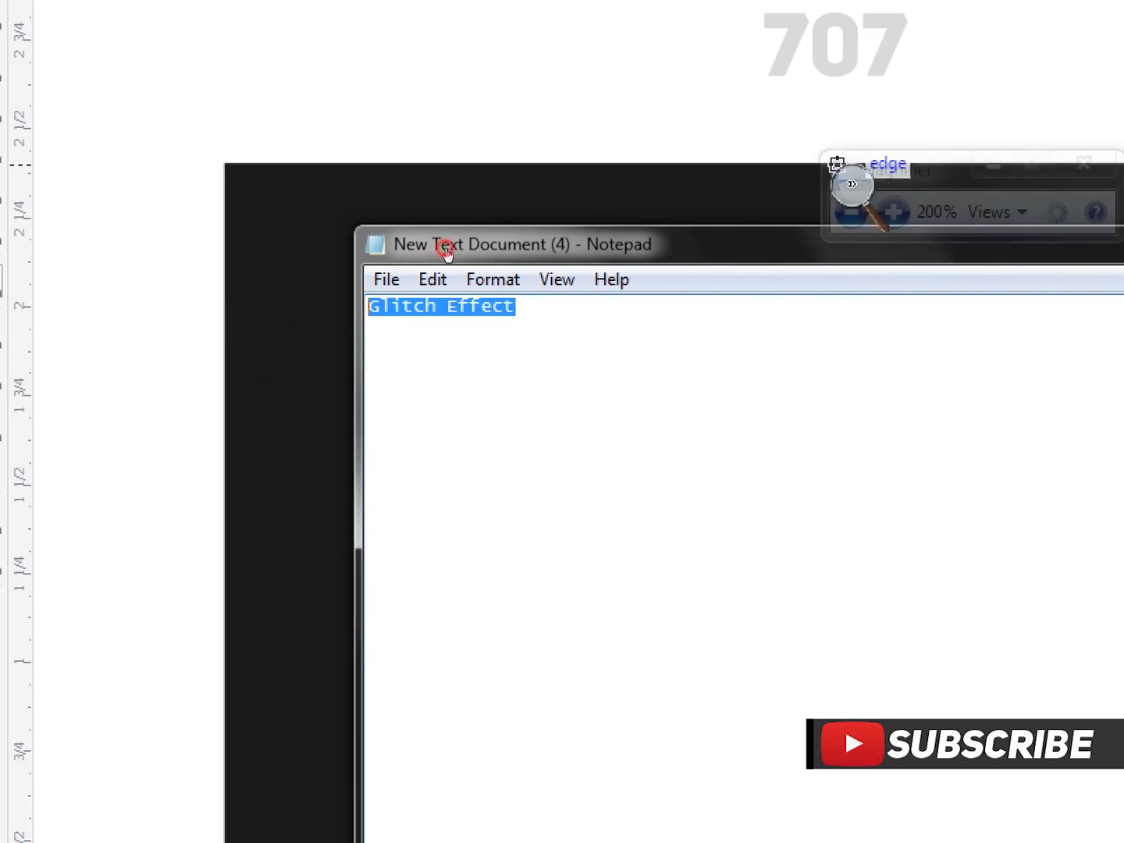
click(439, 261)
drag(466, 240, 741, 150)
click(969, 278)
click(366, 193)
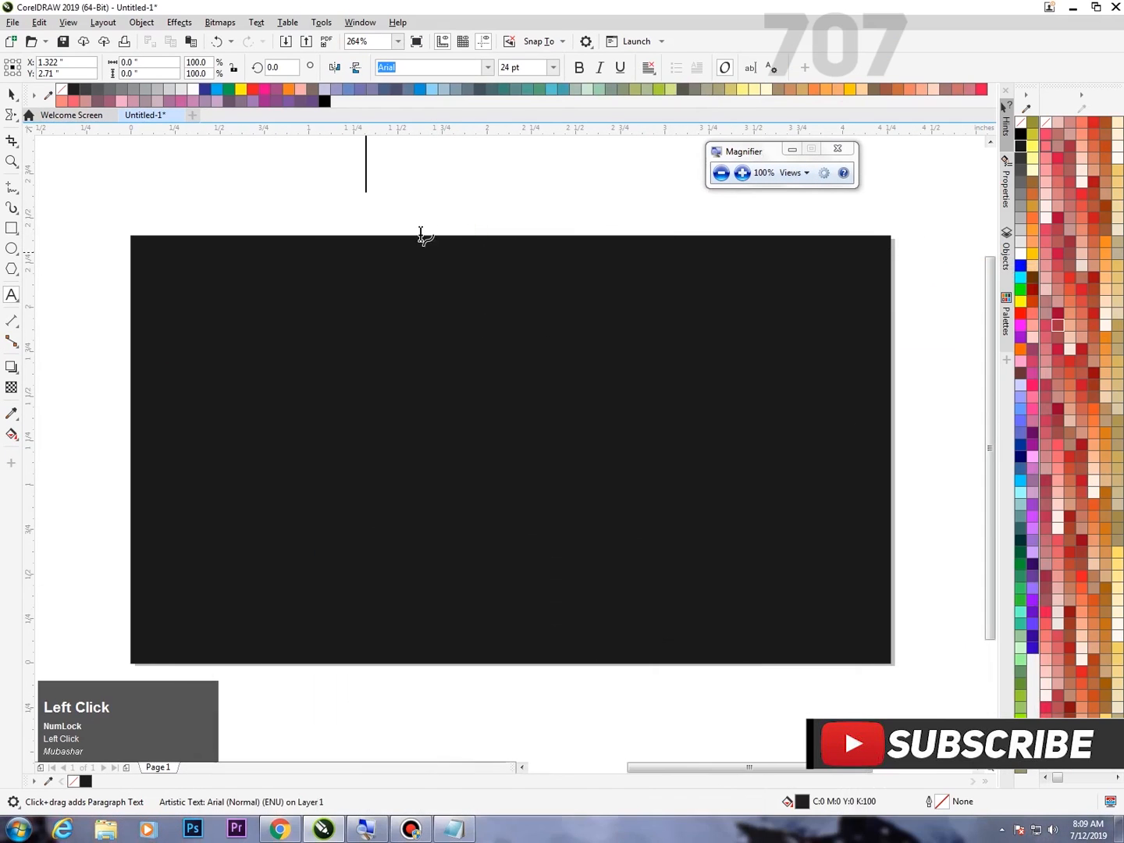
right_click(381, 178)
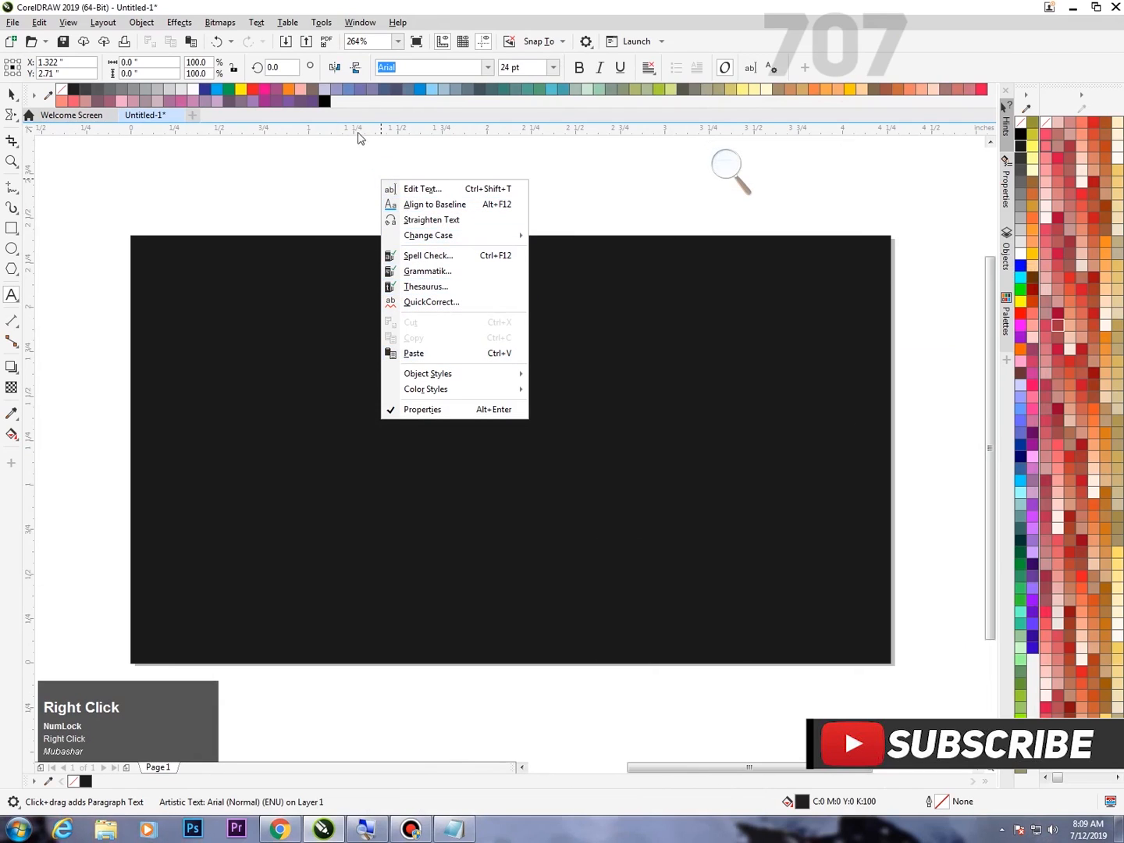
click(12, 295)
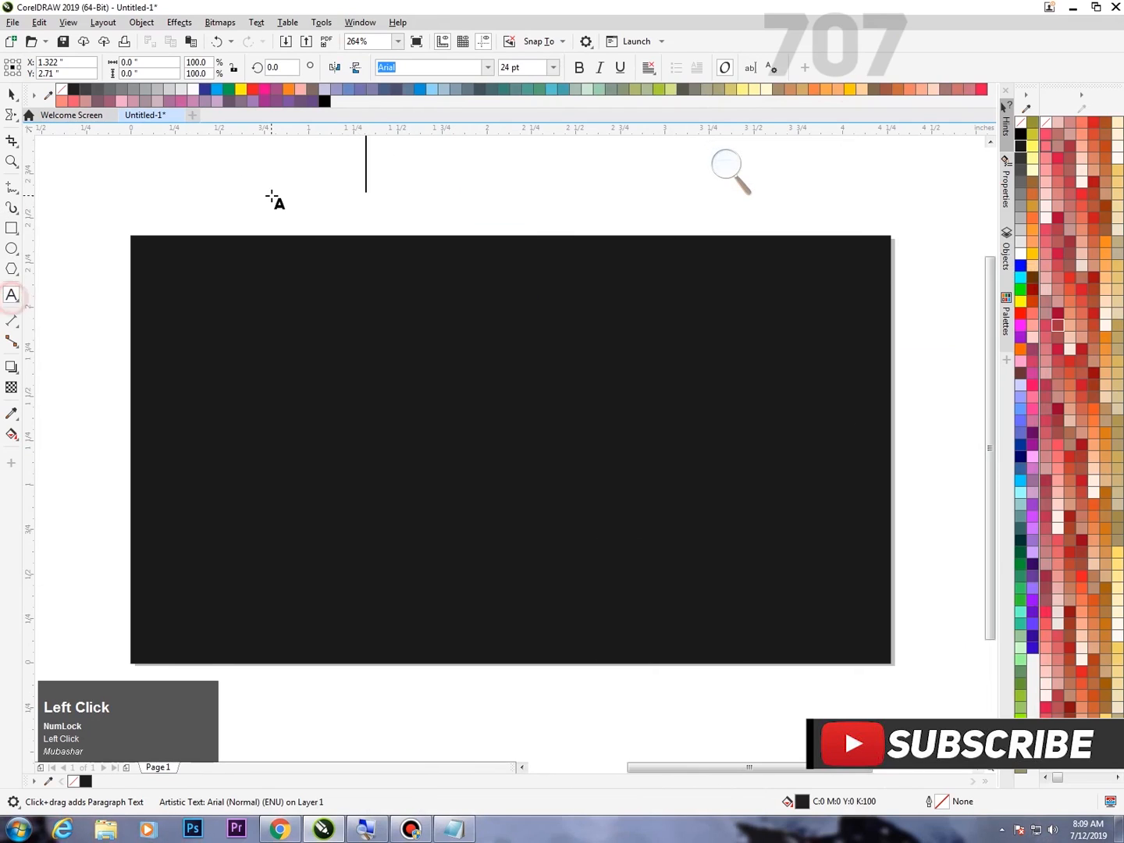
click(271, 203)
key(ctrl+v)
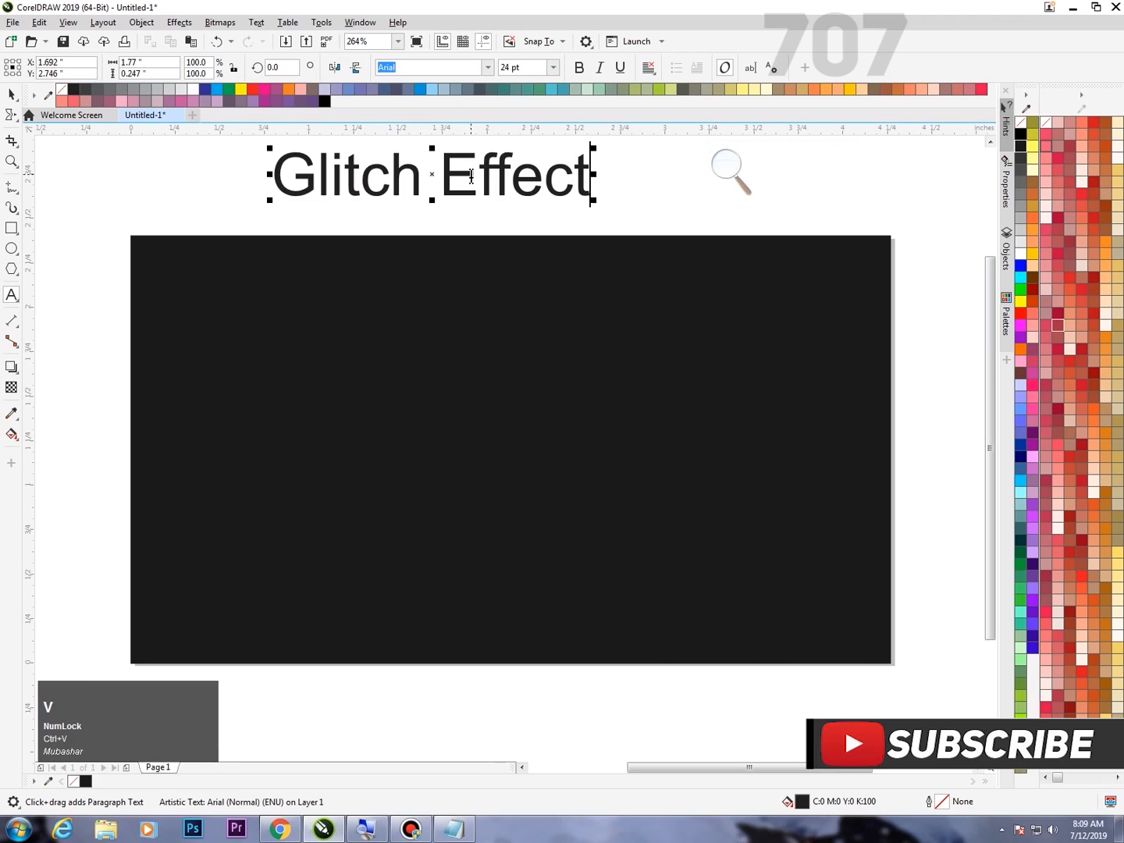
key(BackSpace)
key(BackSpace)
key(BackSpace)
key(BackSpace)
key(BackSpace)
key(BackSpace)
key(BackSpace)
key(BackSpace)
key(BackSpace)
key(BackSpace)
key(BackSpace)
key(BackSpace)
key(BackSpace)
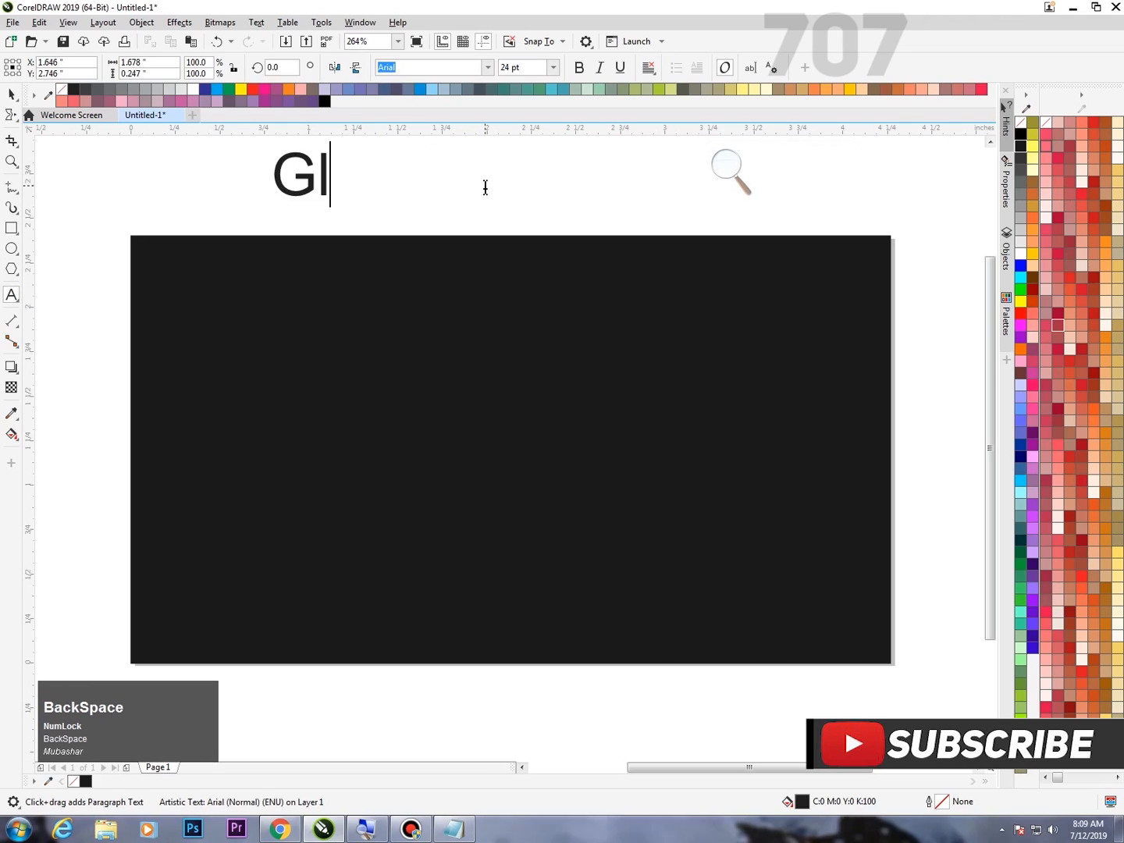
right_click(343, 189)
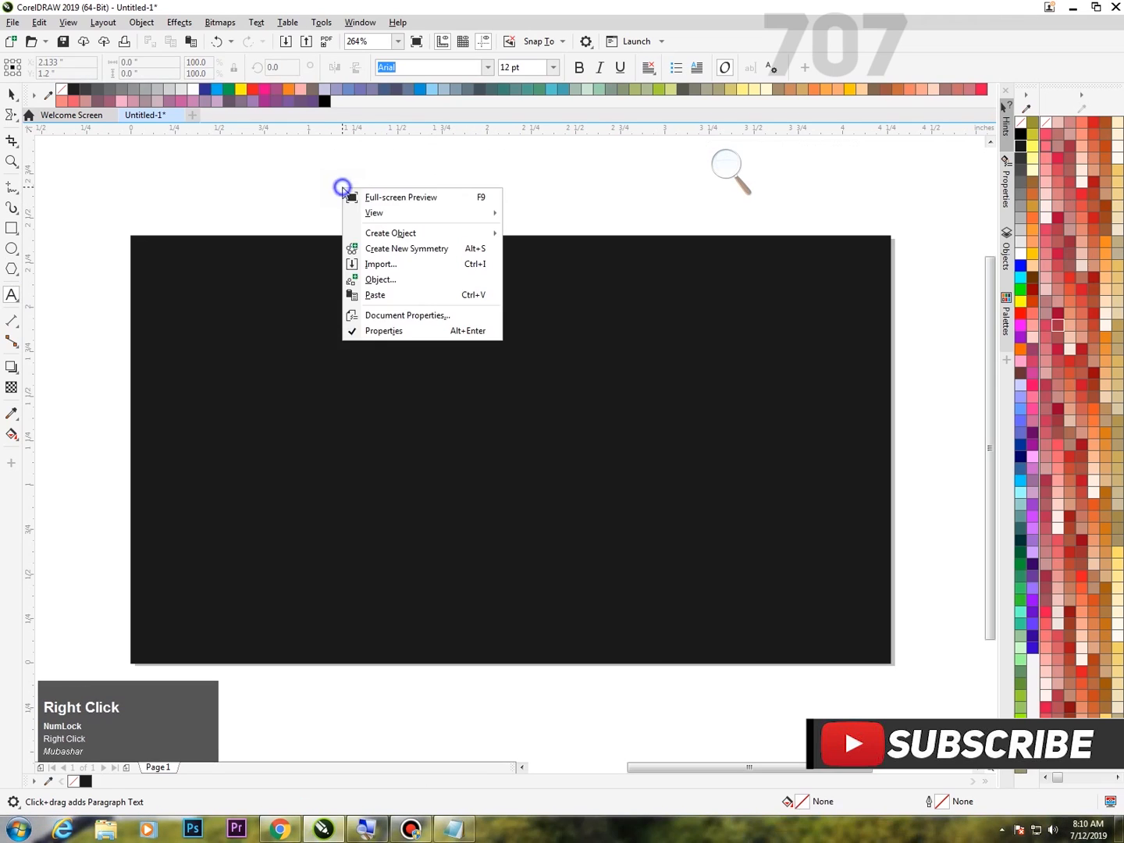
click(268, 180)
Paste "Glitch Effect" as artistic text in the empty area above the dark rectangle.
click(262, 185)
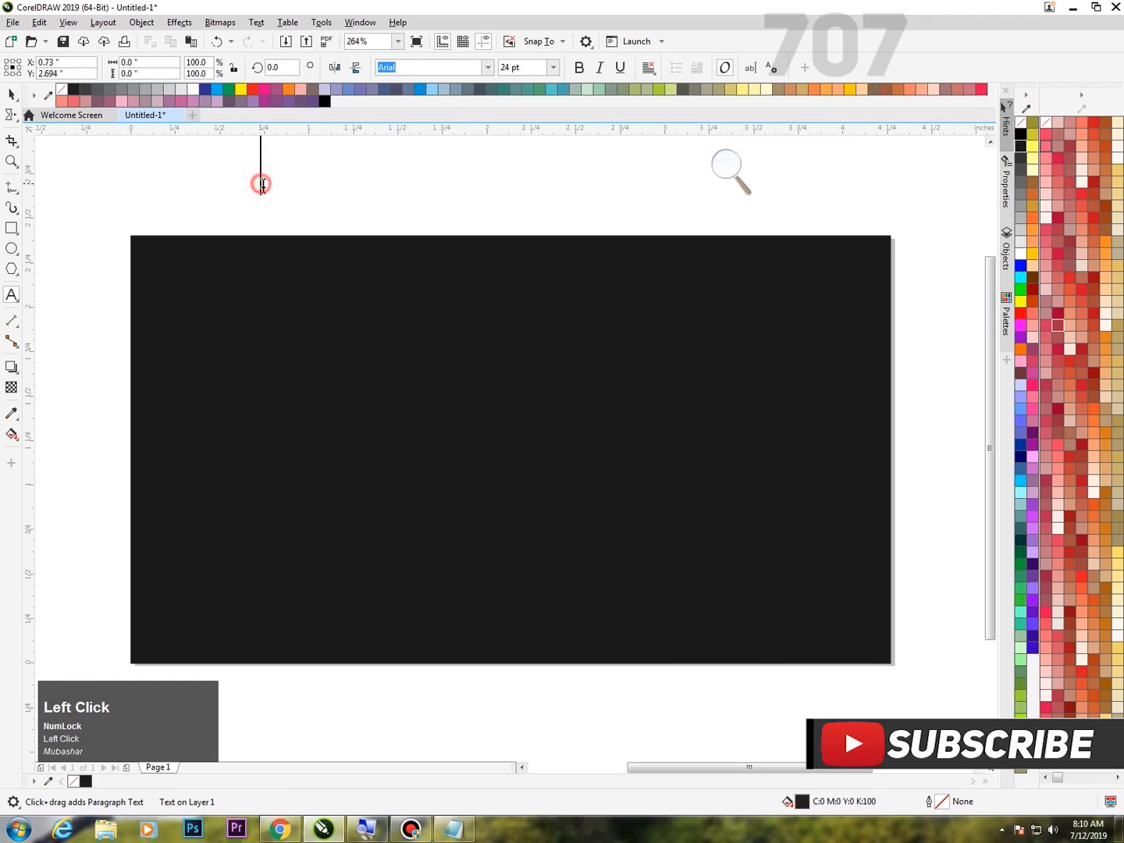
right_click(260, 187)
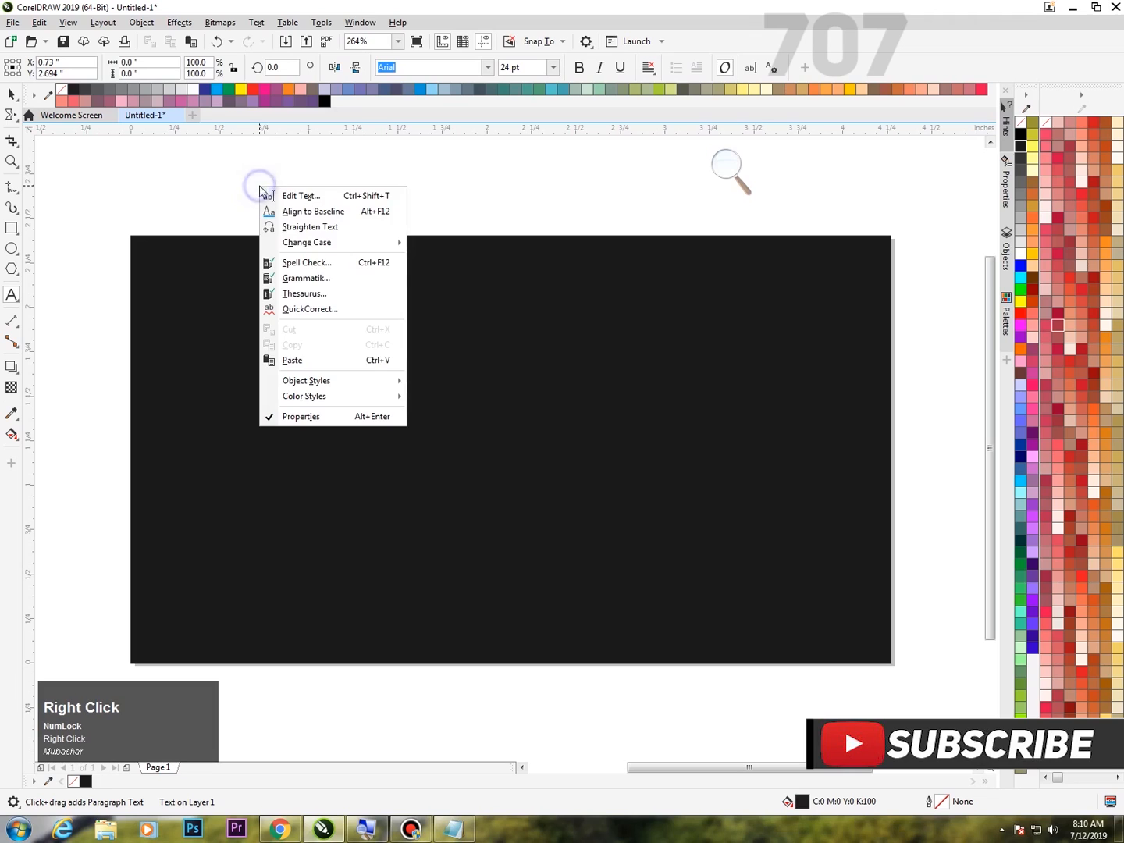
click(327, 360)
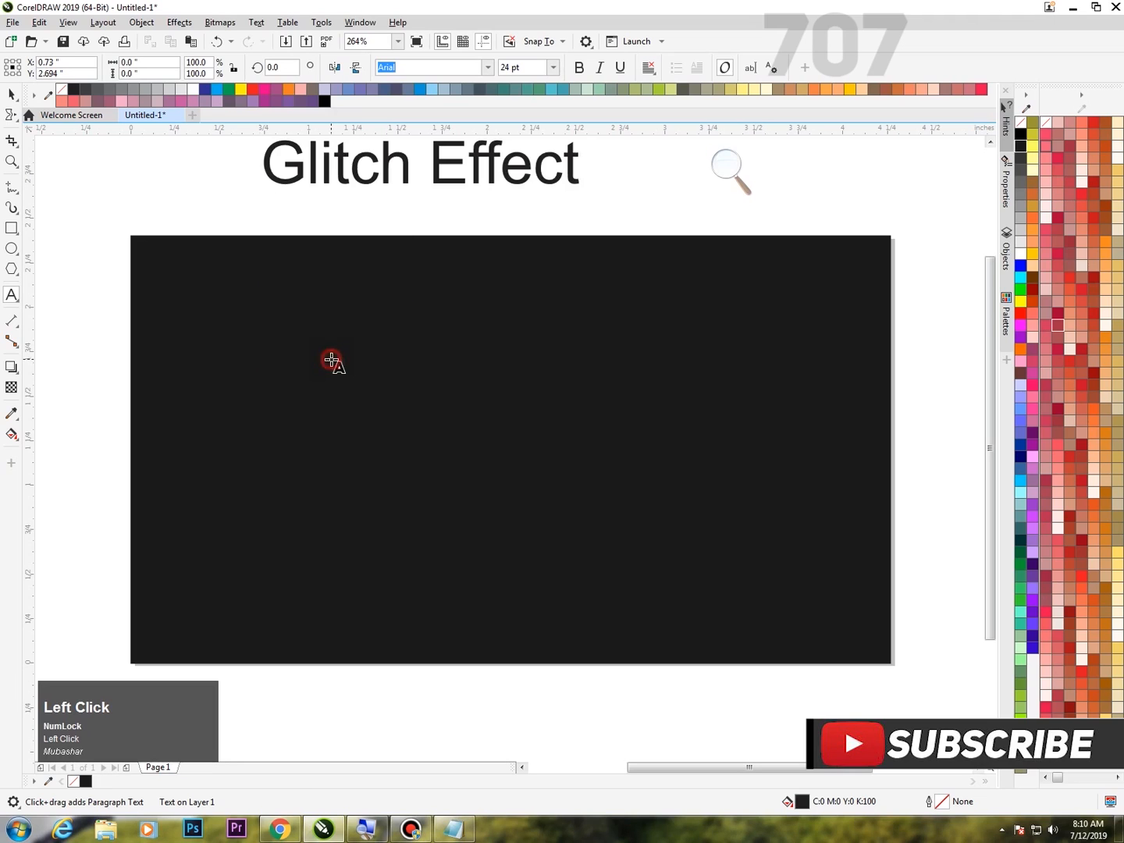
Fill the "Glitch Effect" text with white and move it to about the middle of the dark rectangle.
click(12, 94)
drag(449, 159, 552, 425)
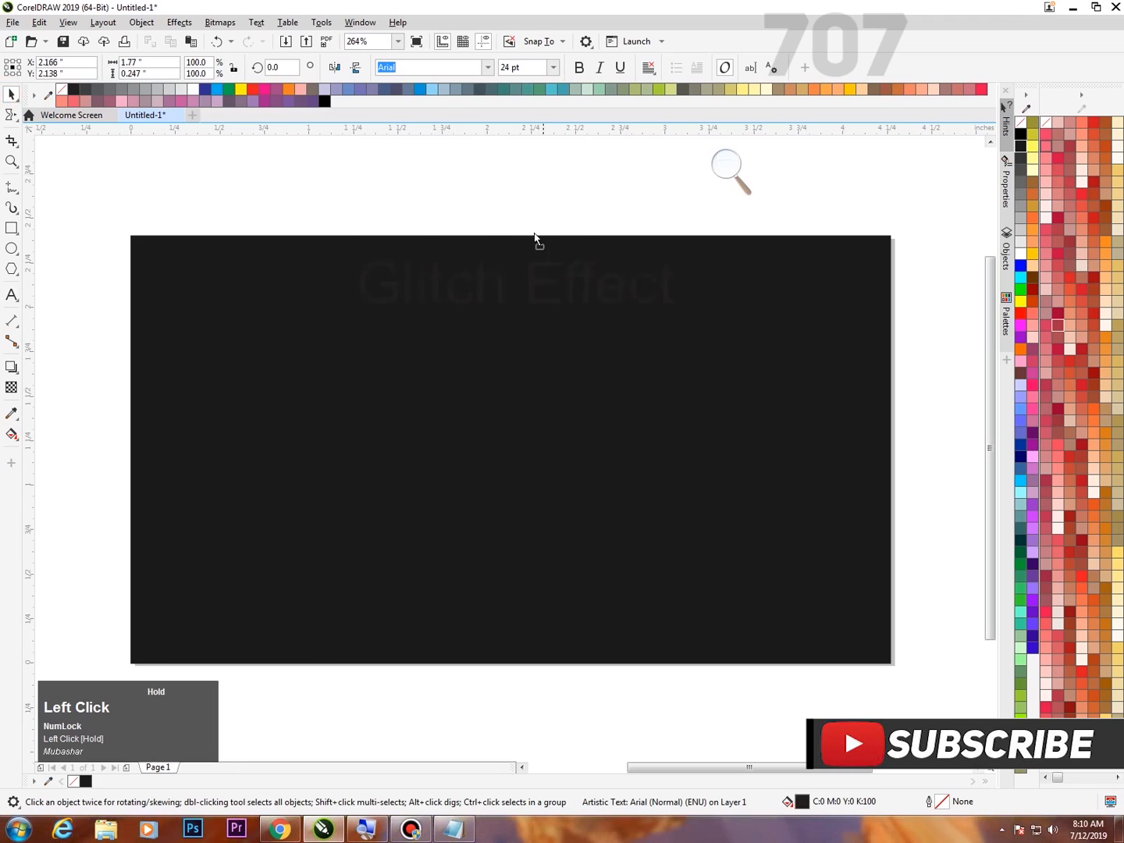
drag(534, 236, 509, 166)
click(1021, 256)
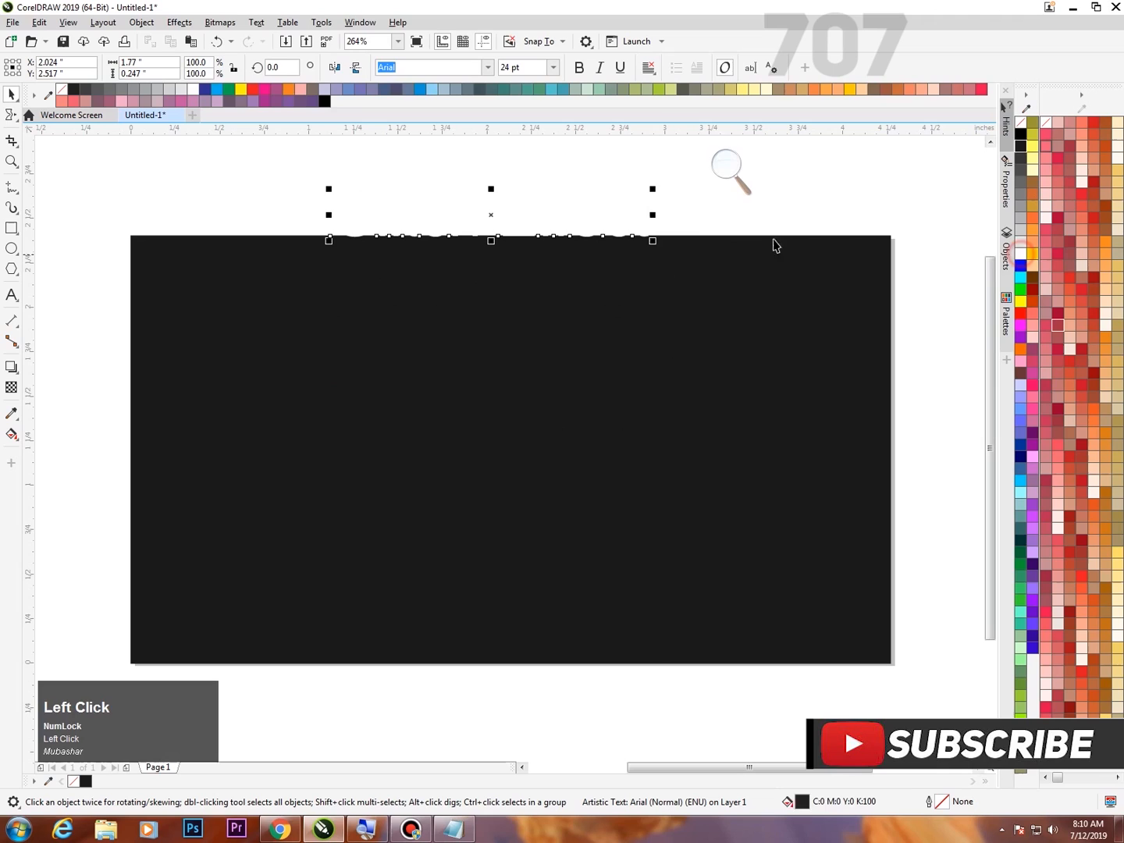
drag(565, 212, 574, 428)
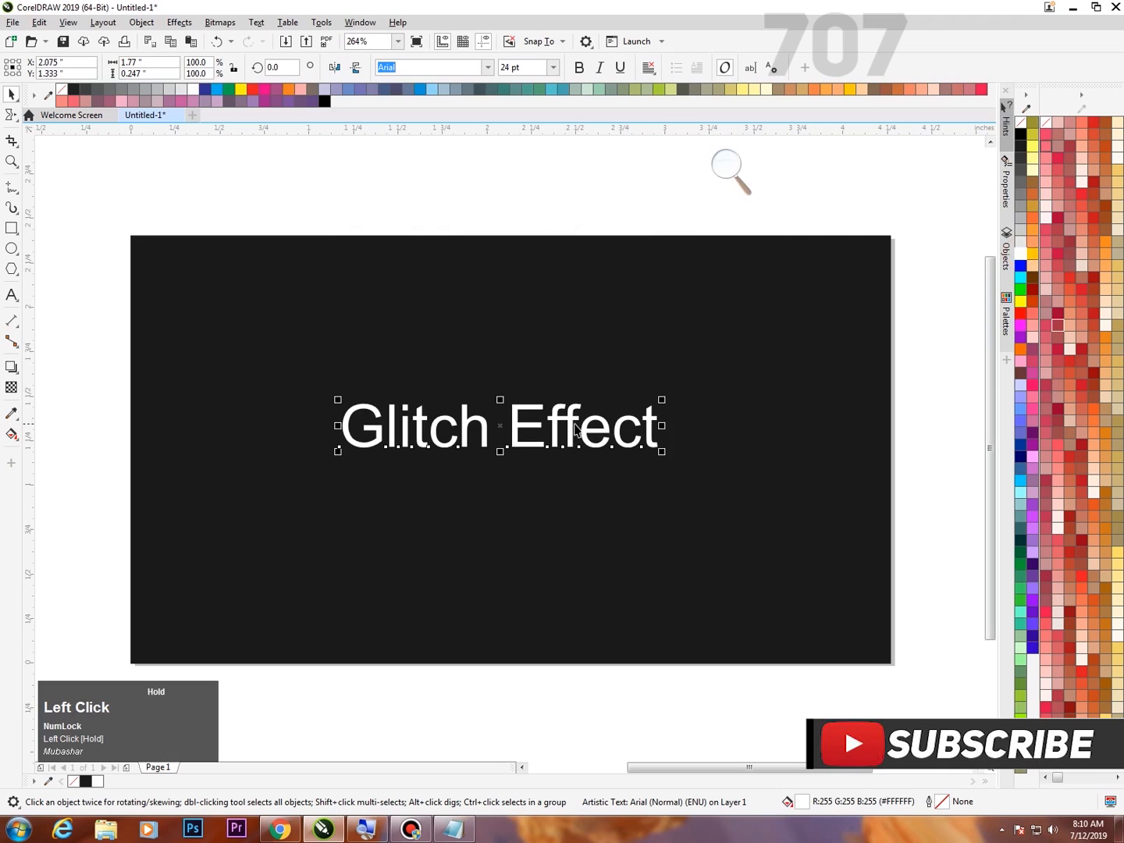
key(F4)
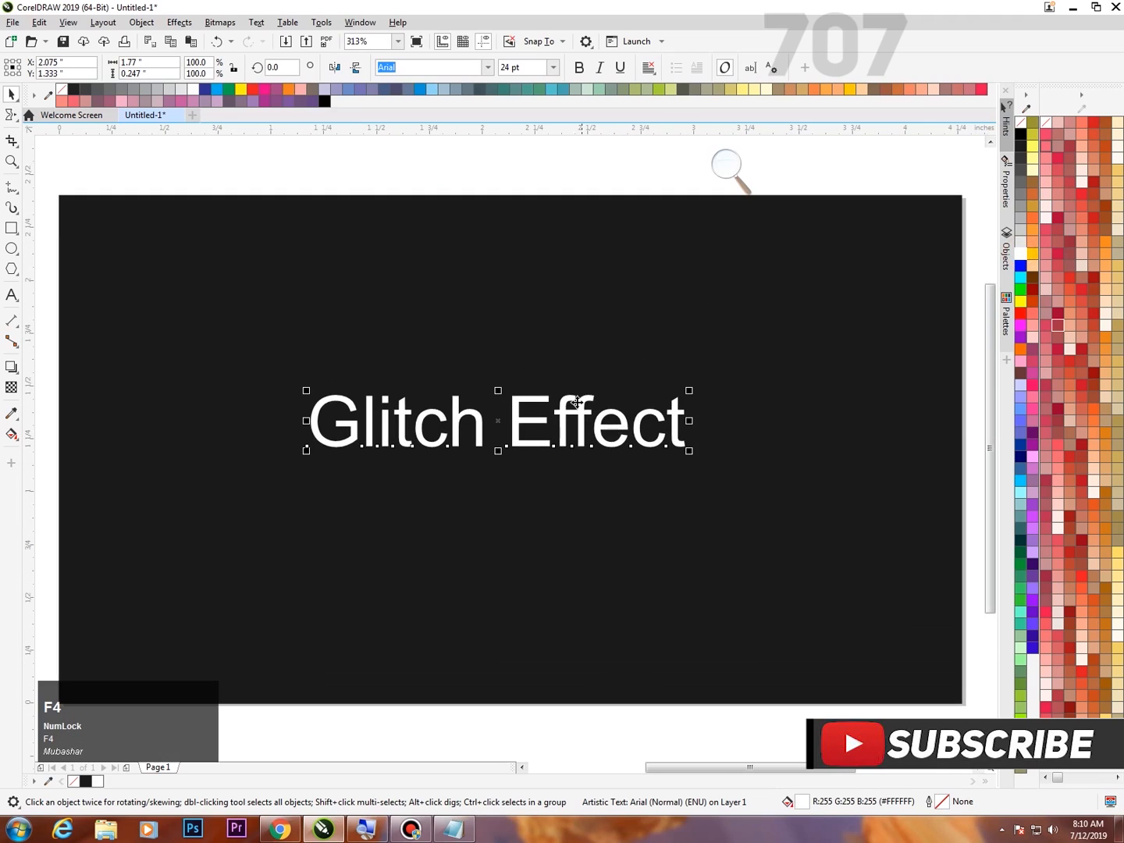
drag(587, 418, 593, 451)
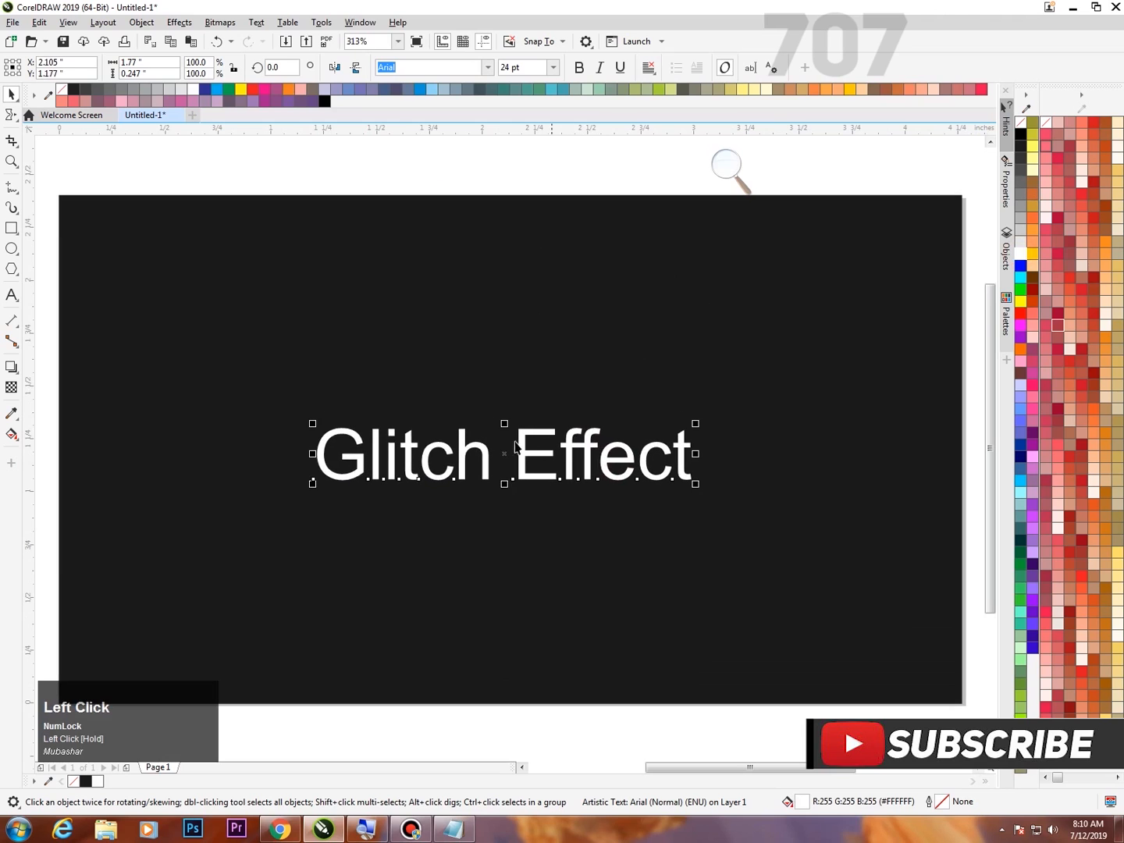
Change the case of the "Glitch Effect" text to UPPERCASE.
click(726, 165)
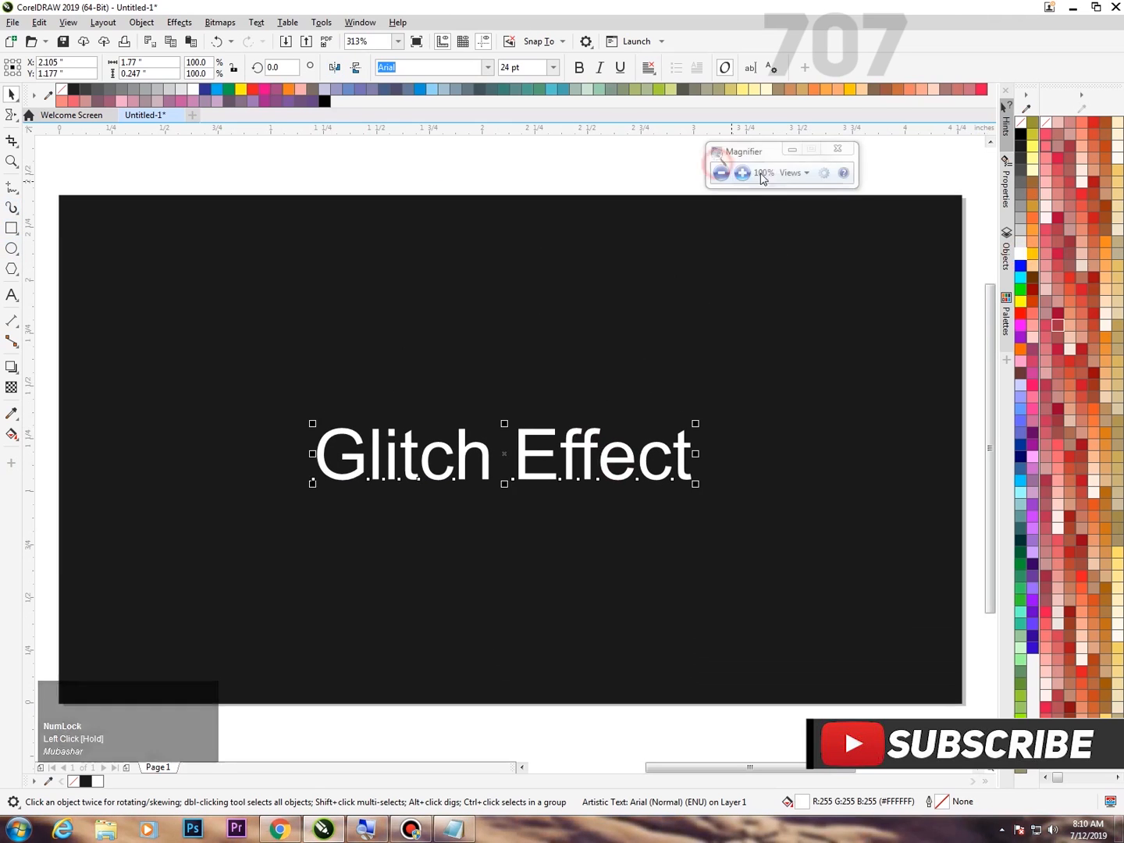
click(742, 173)
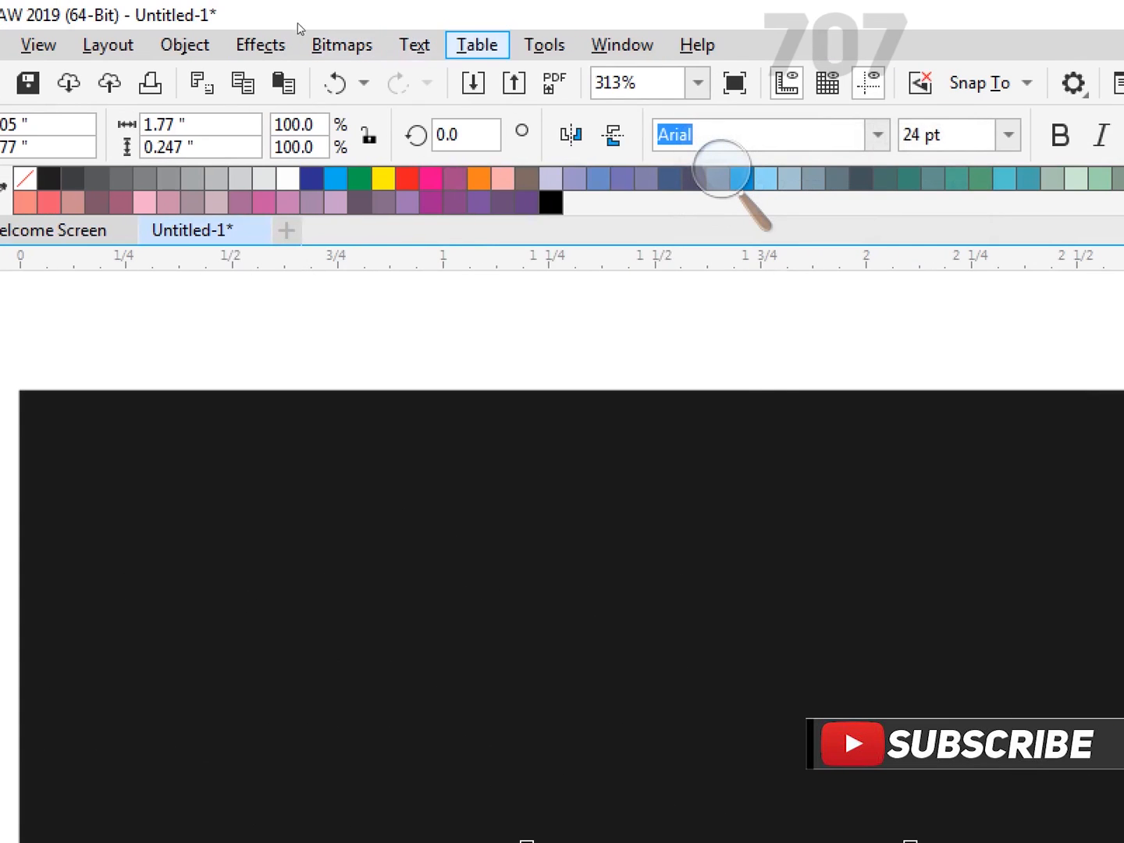
click(414, 43)
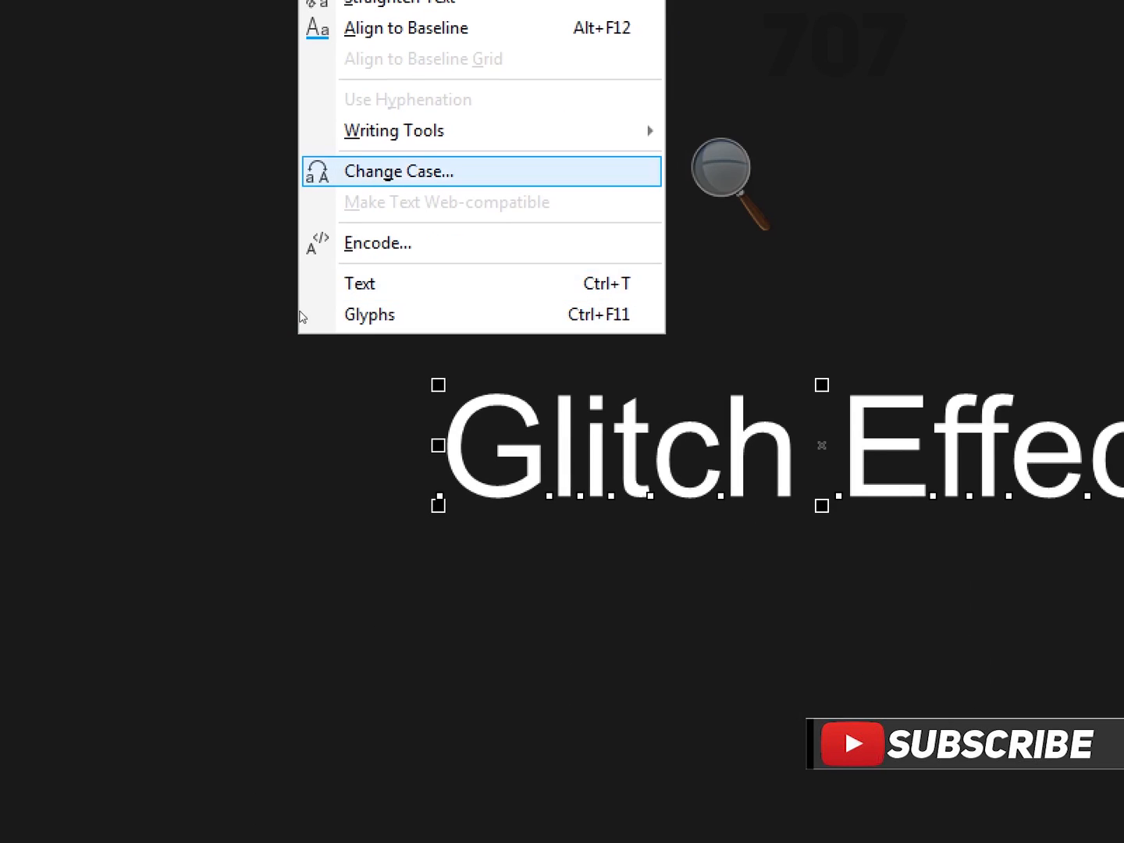
click(296, 324)
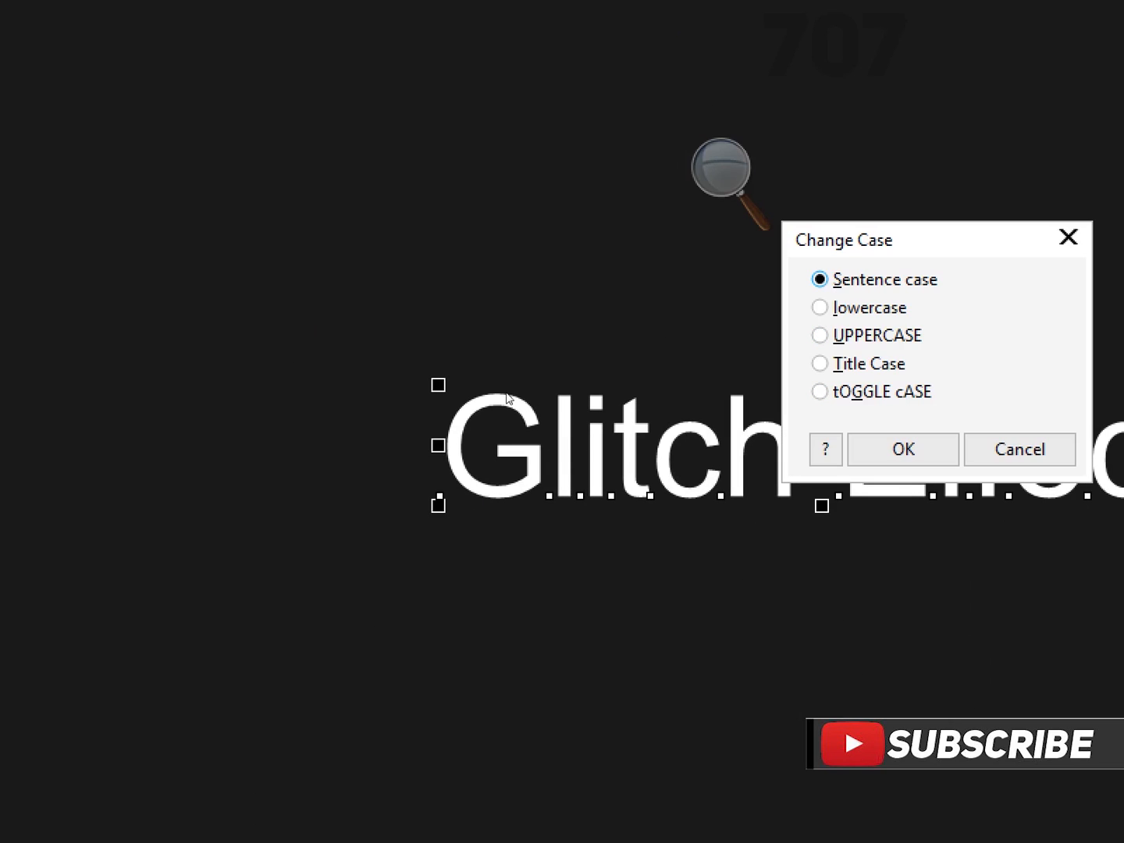
key(Return)
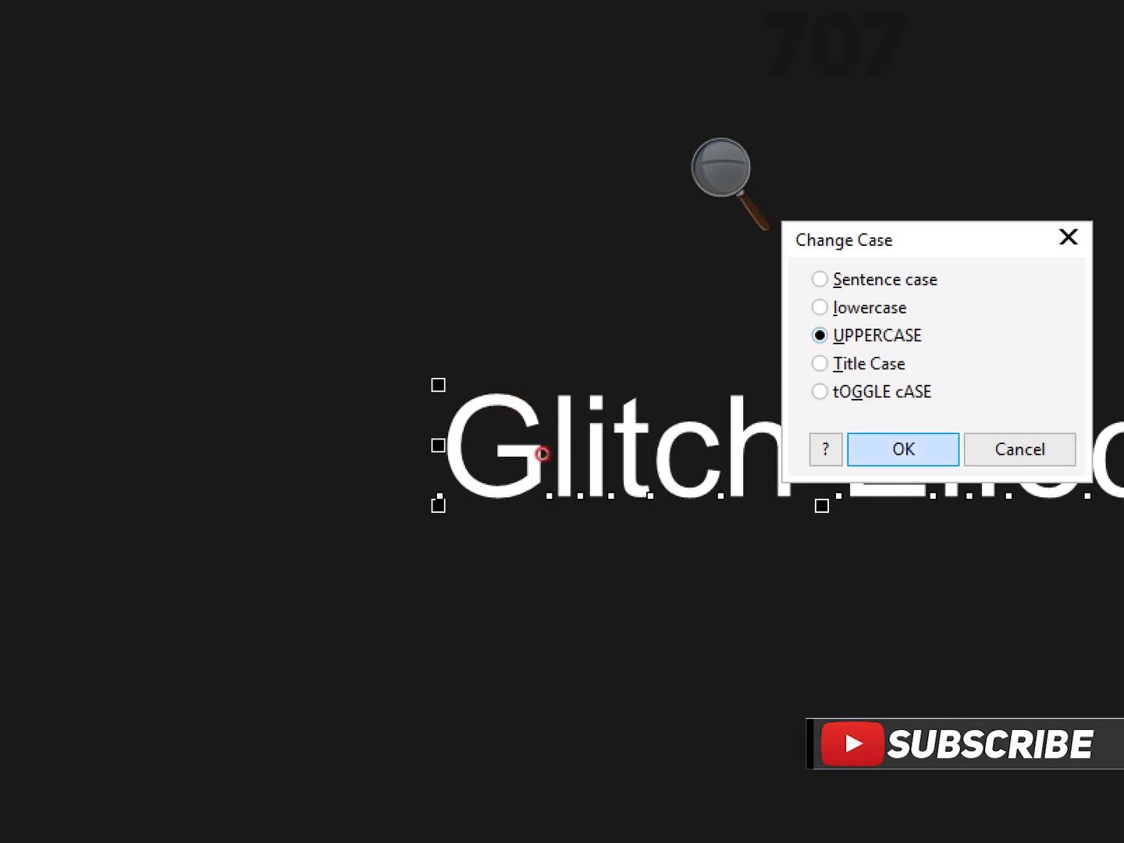
click(451, 317)
key(super+minus)
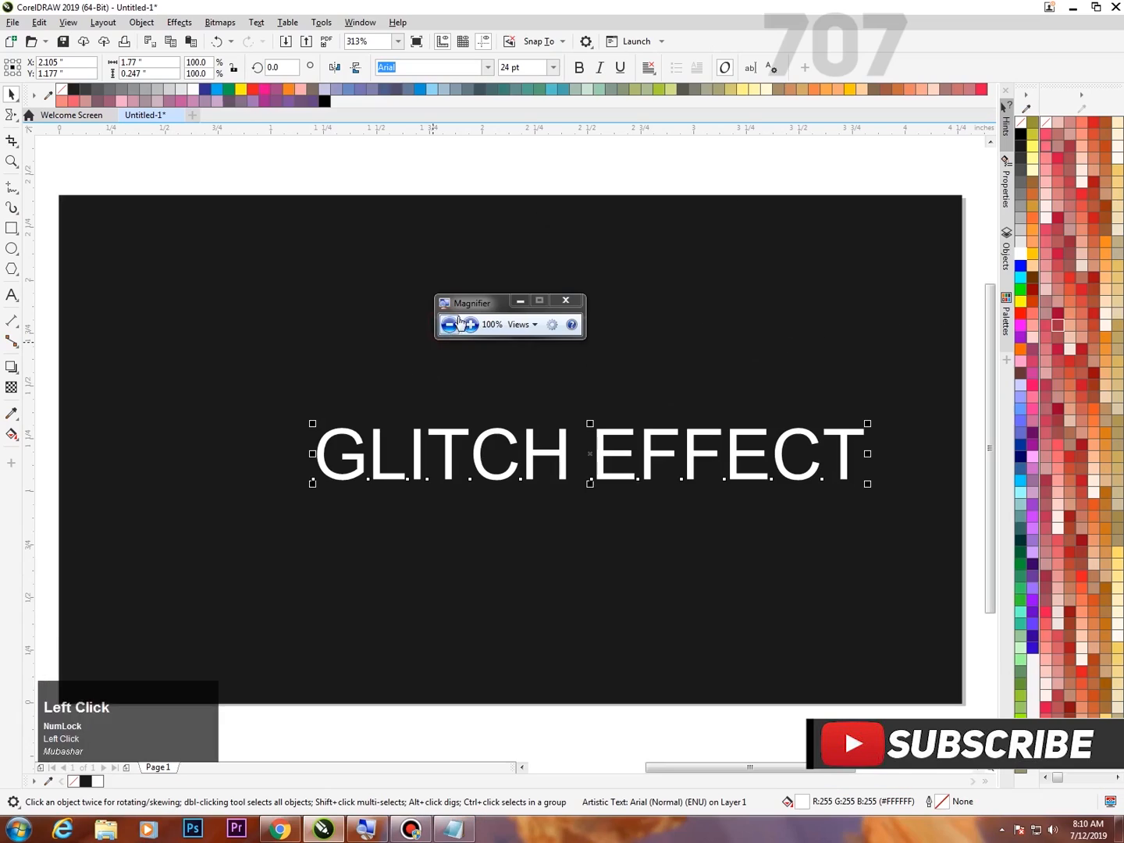
drag(537, 185, 542, 169)
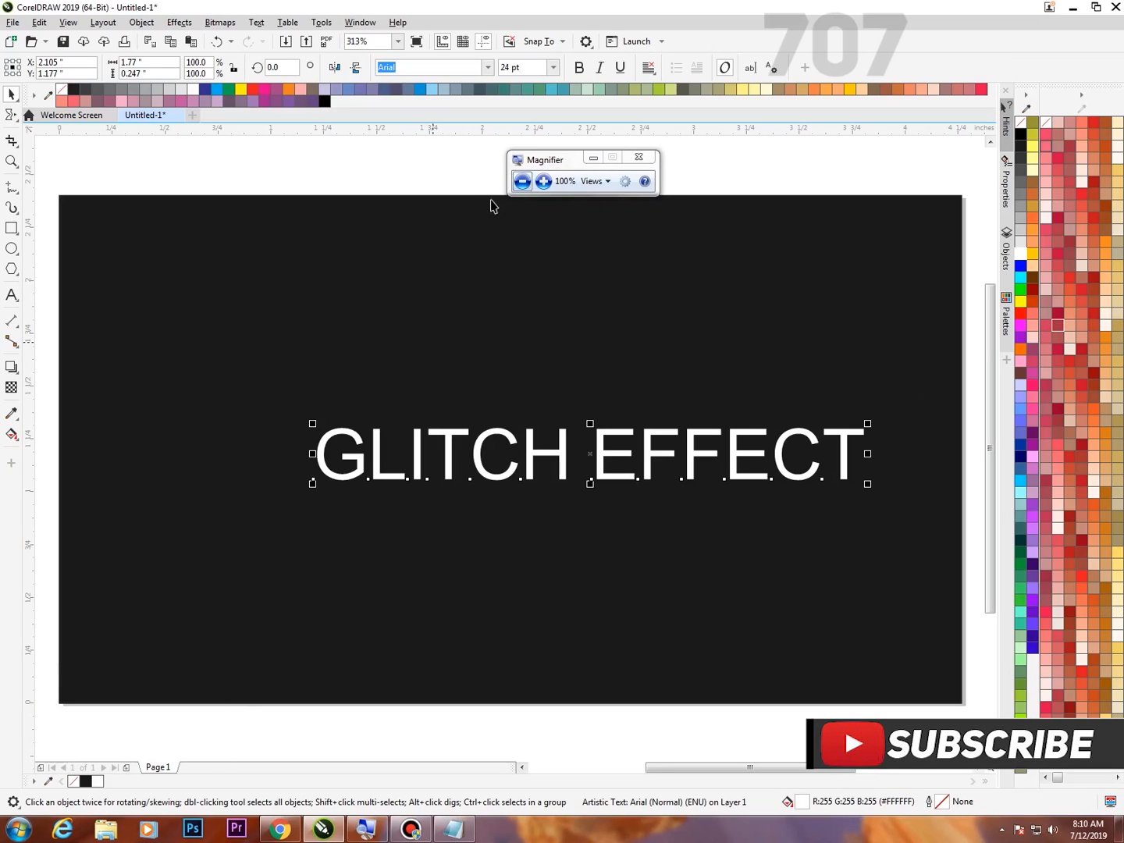
Replace the space between the two words with a line break so "GLITCH" and "EFFECT" stand on separate lines.
click(20, 293)
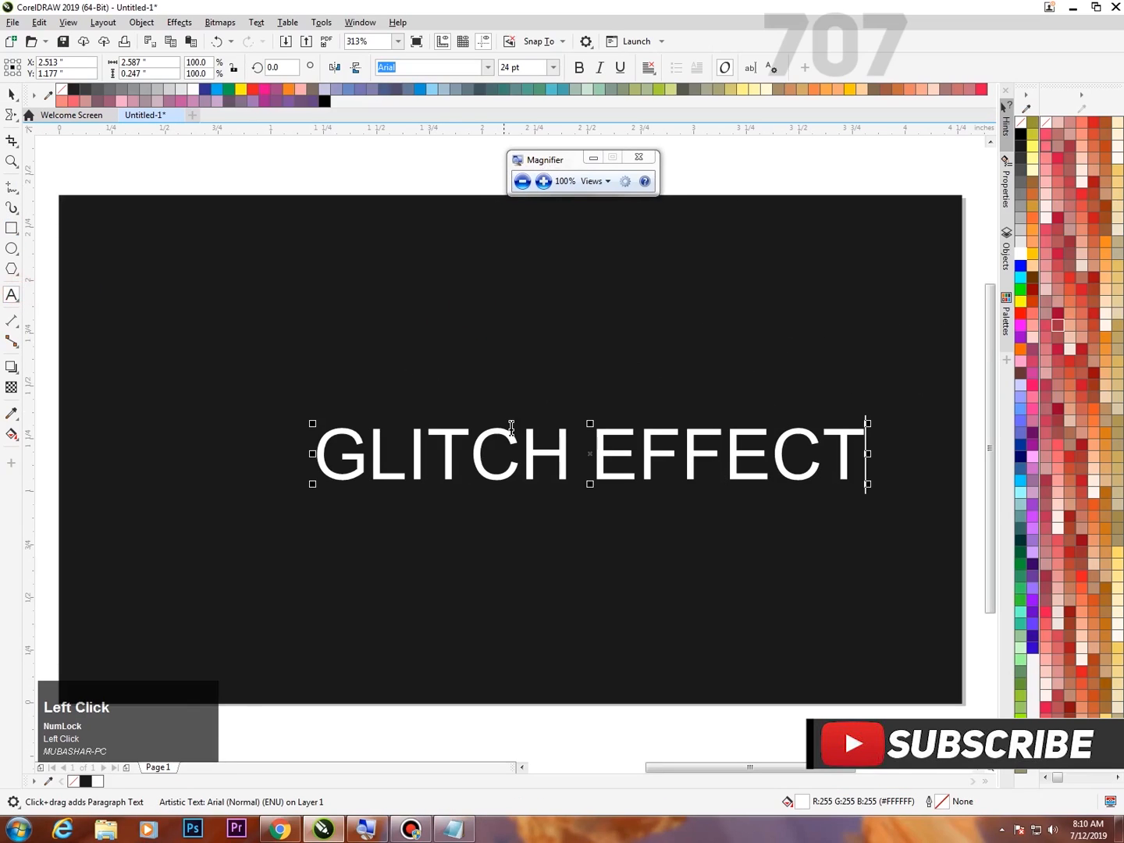
click(590, 447)
key(BackSpace)
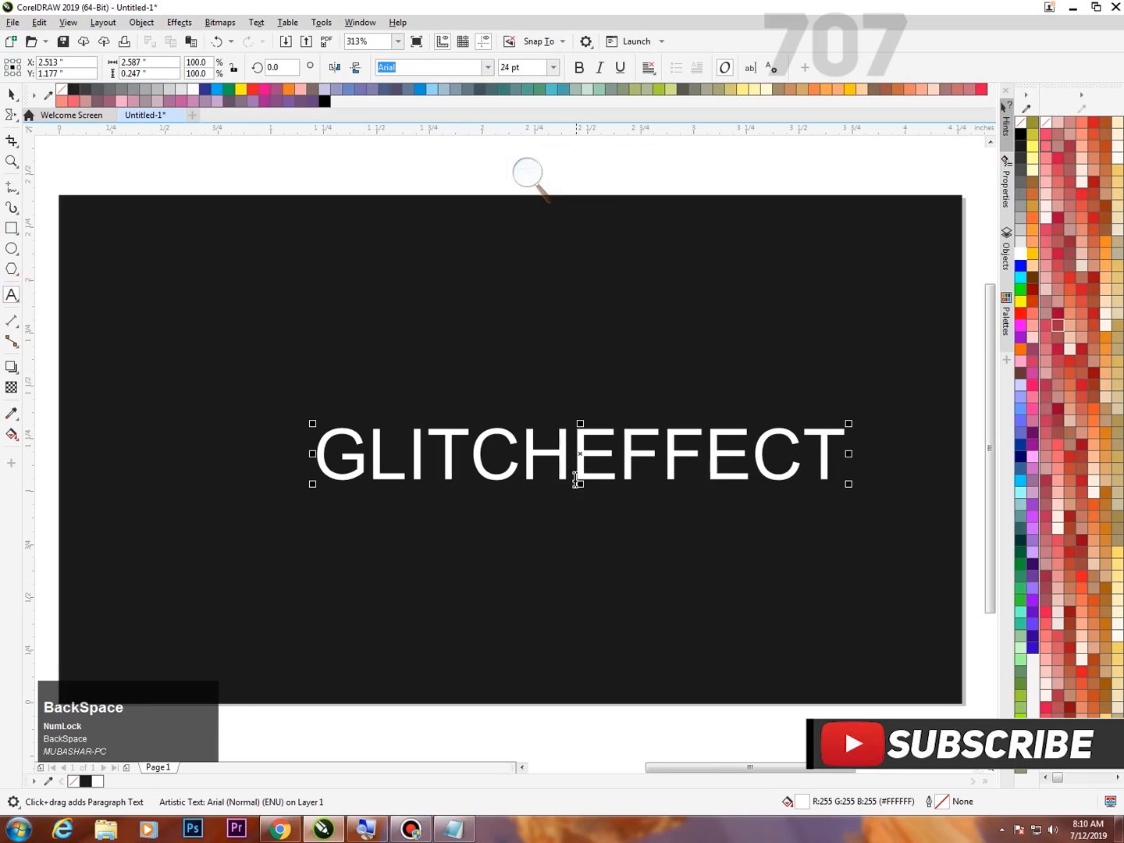
key(Return)
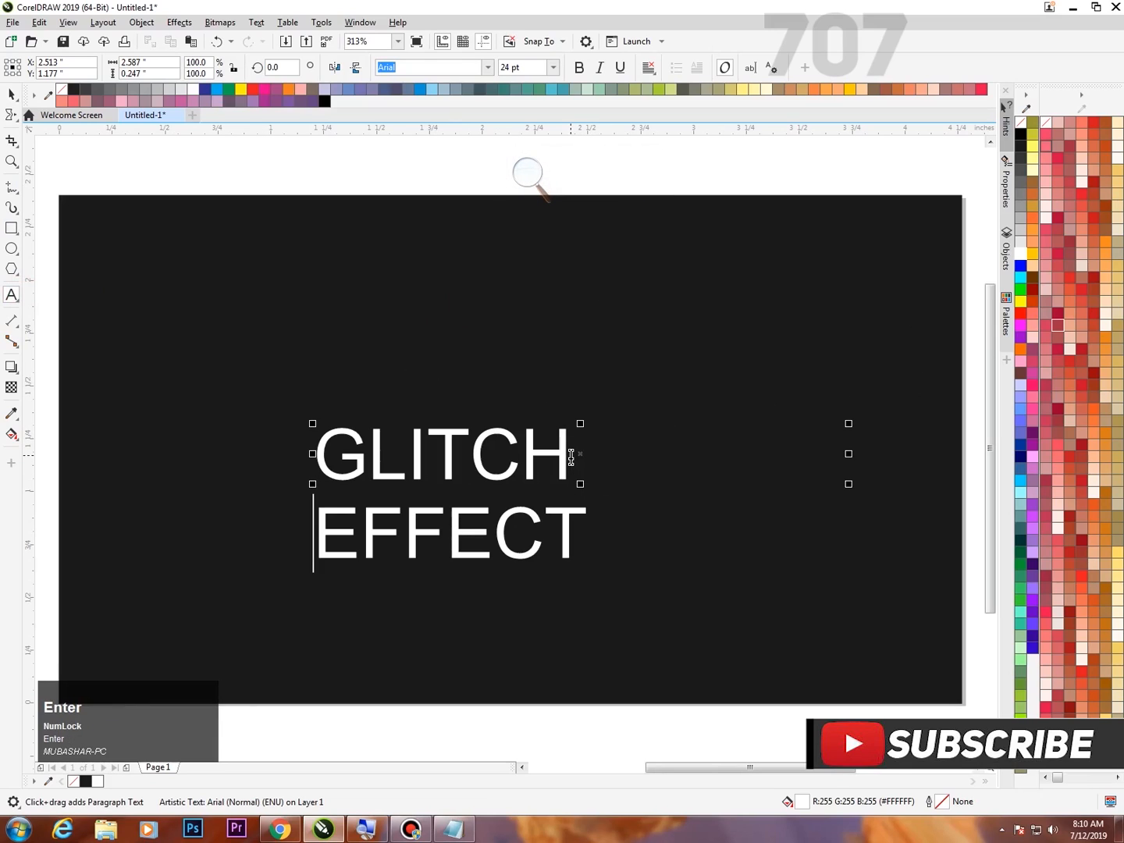
Enlarge the two-line text proportionally to about 48 pt and place it in the upper middle of the dark rectangle.
click(9, 92)
drag(437, 474, 497, 439)
drag(651, 388, 784, 320)
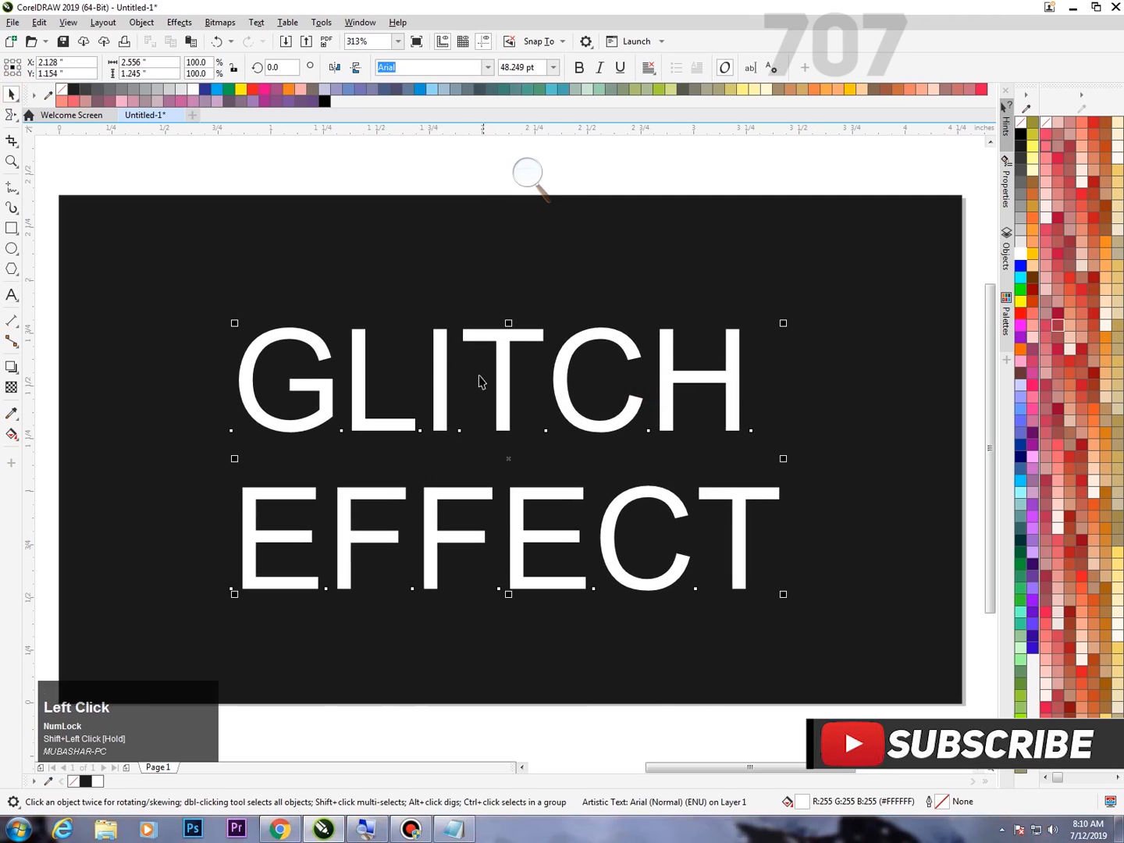
key(F4)
click(540, 234)
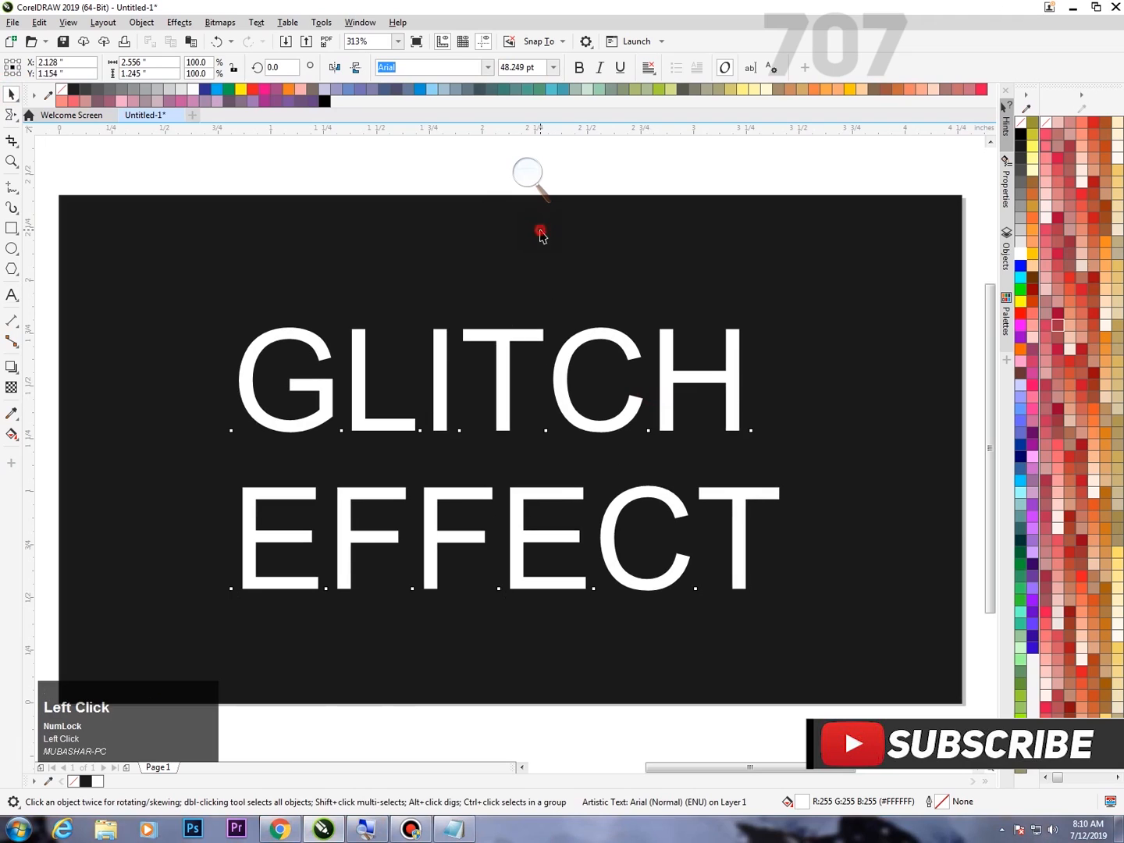
drag(504, 358, 511, 317)
Set the font of the "GLITCH EFFECT" text to Gotham.
click(528, 174)
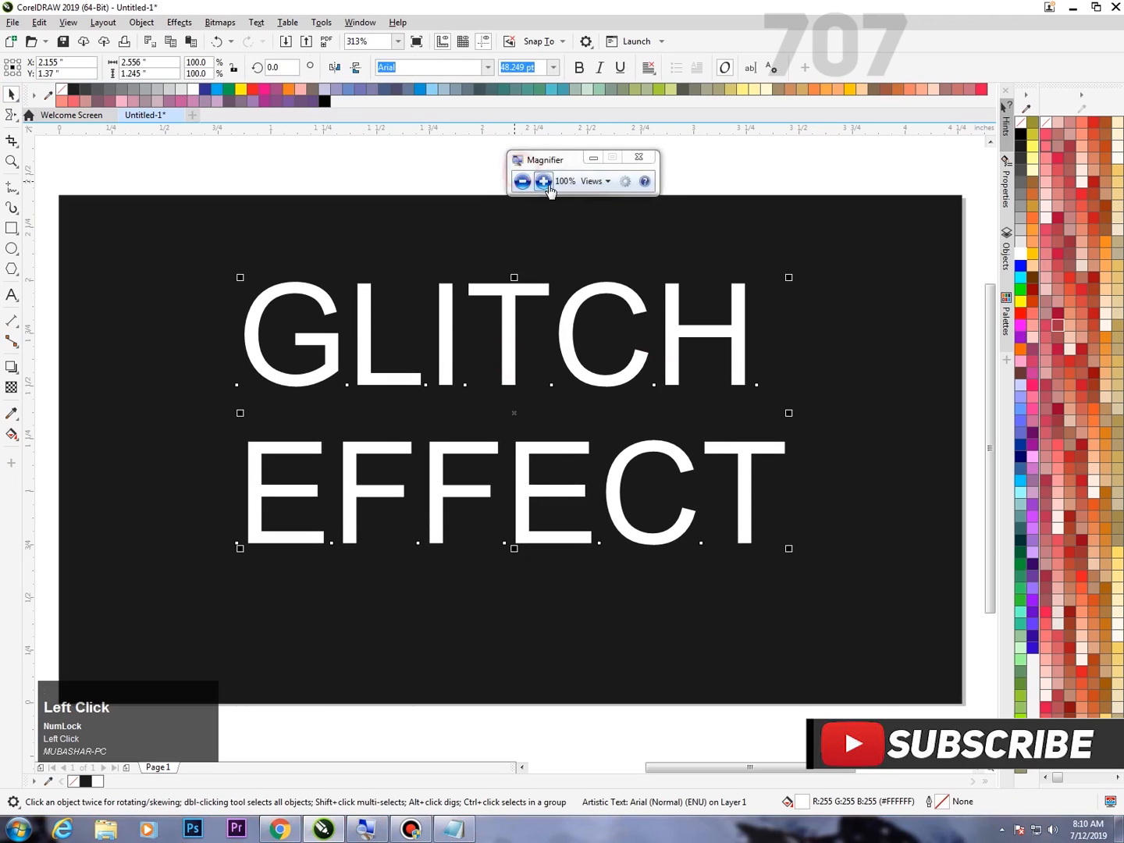
click(546, 182)
click(422, 69)
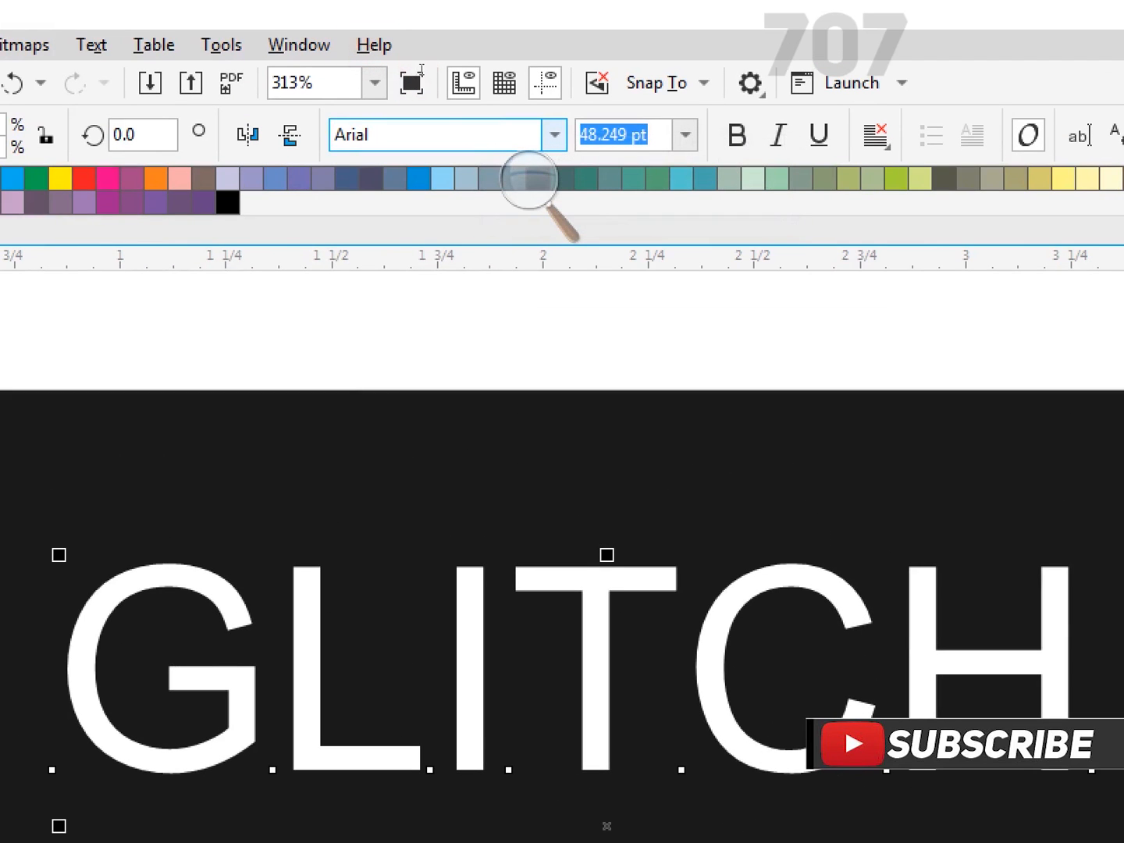
key(BackSpace)
key(BackSpace)
key(BackSpace)
key(BackSpace)
text(Gotham)
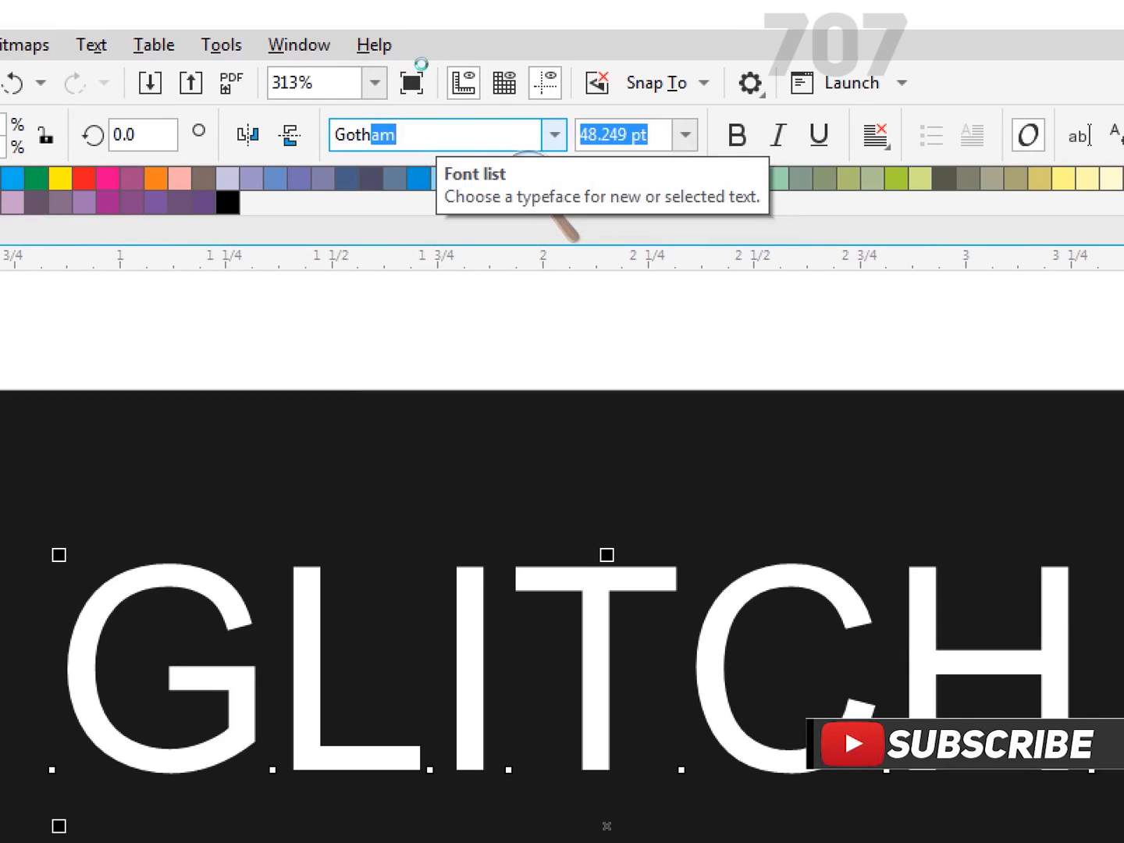
key(Return)
click(477, 100)
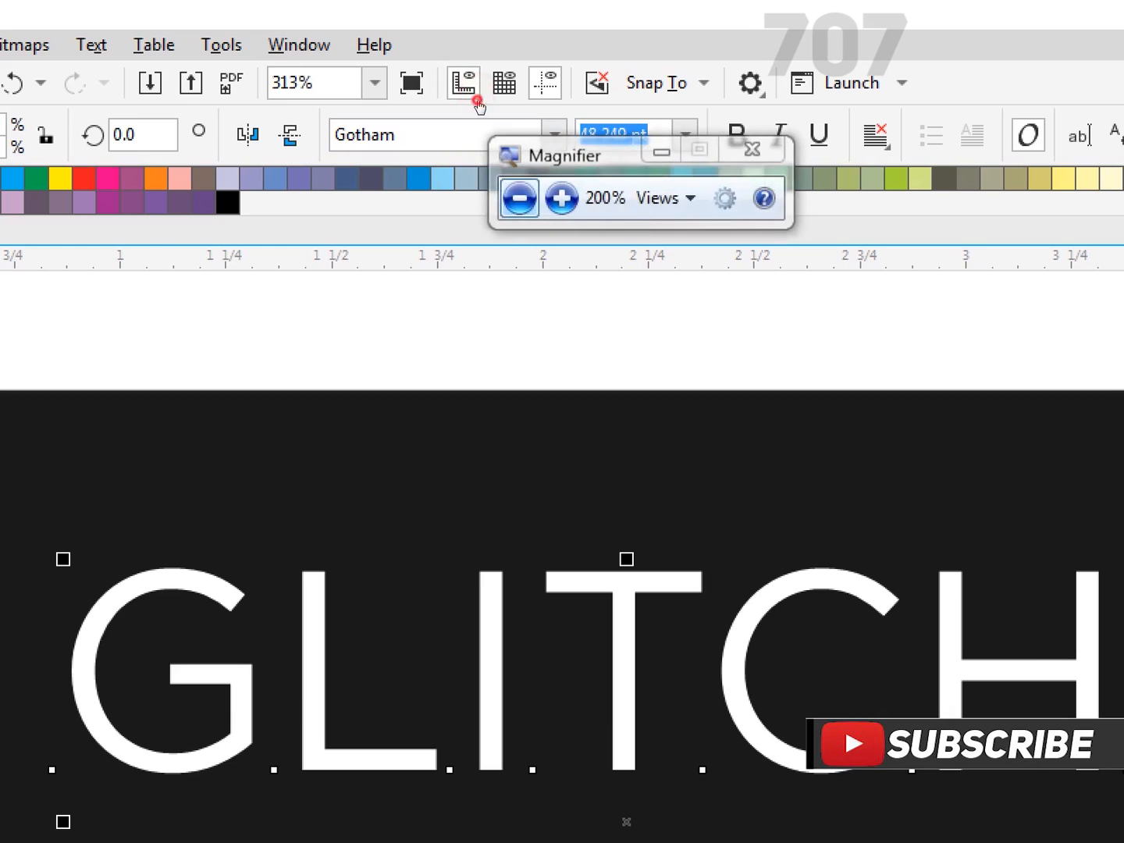
key(super+minus)
drag(506, 79, 609, 148)
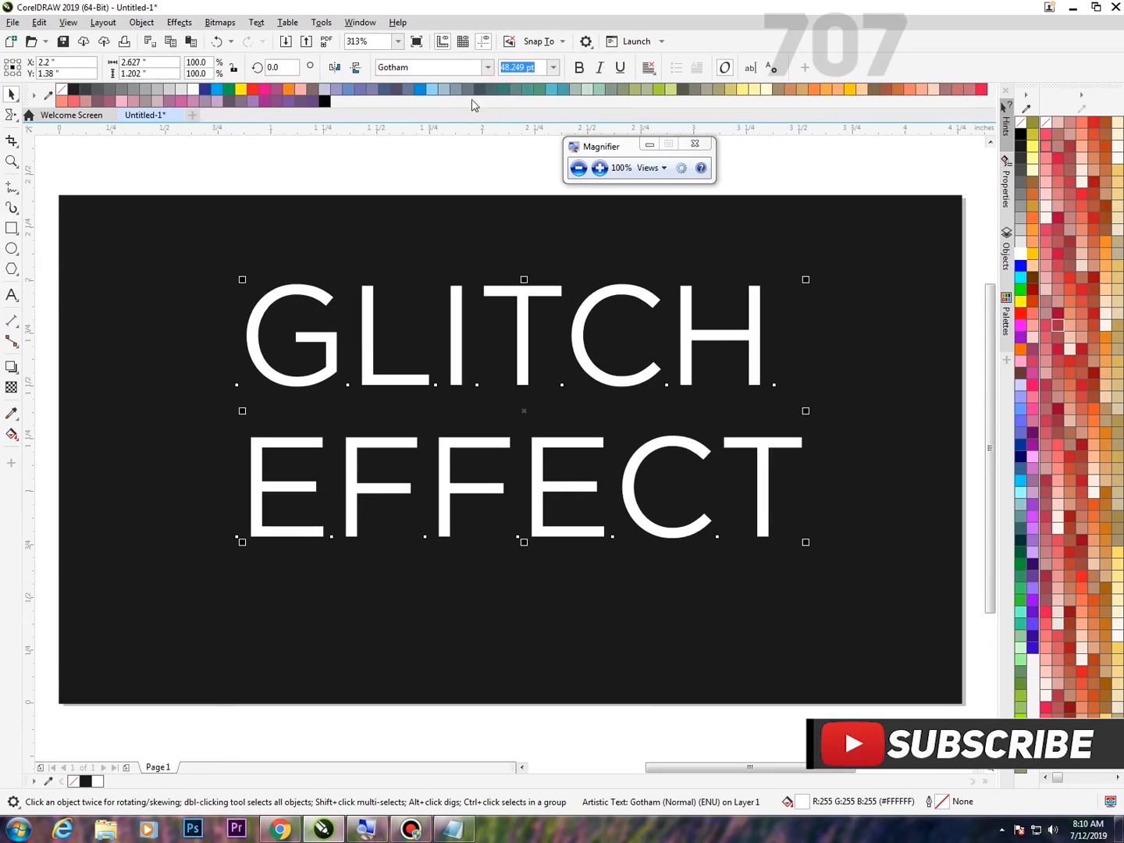
Switch the text to the Gotham Black typeface and move it slightly down on the dark rectangle.
click(488, 68)
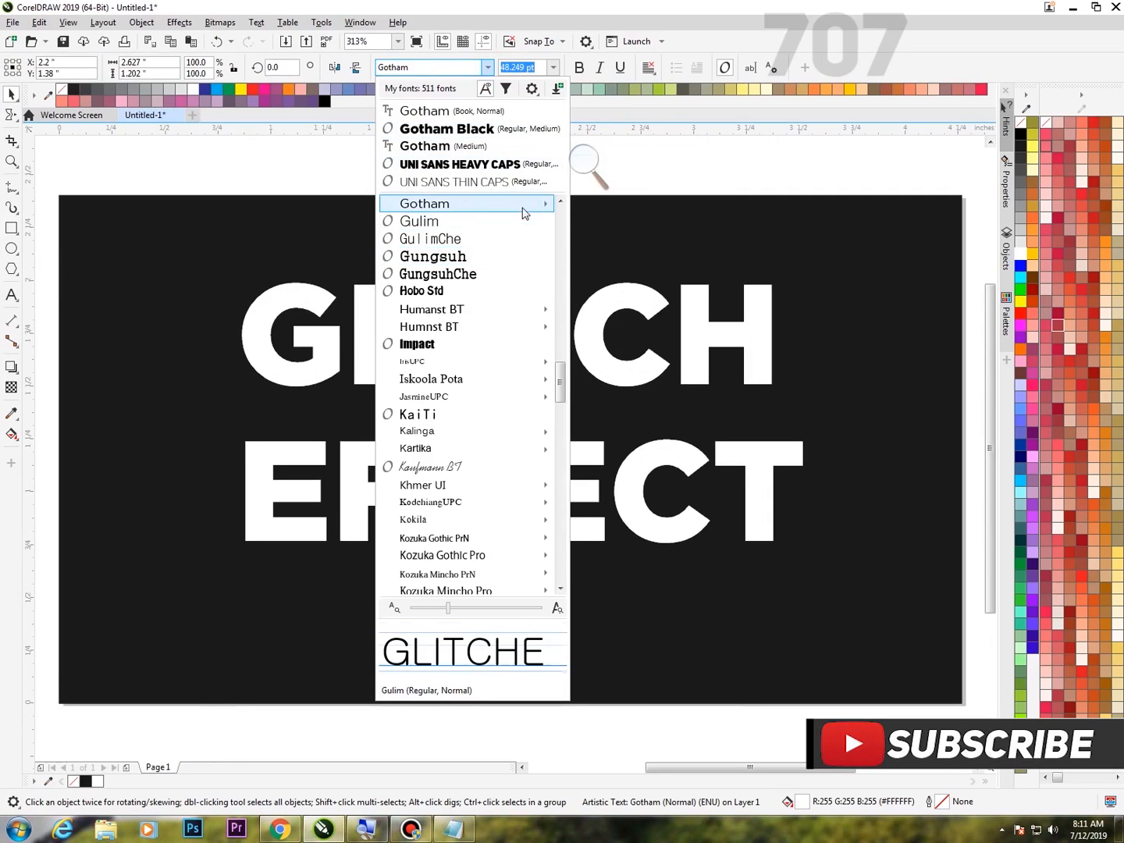
mouse_move(540, 208)
click(622, 290)
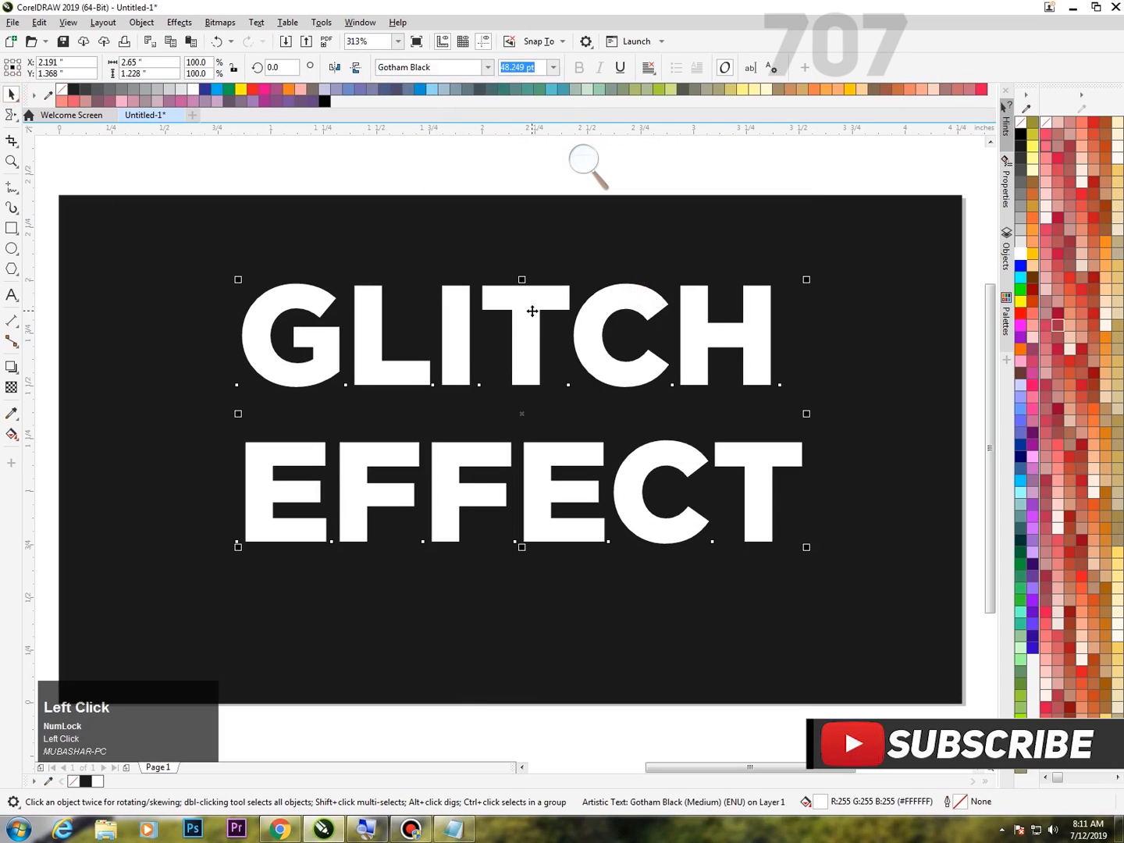
drag(532, 311, 529, 340)
Tighten the line spacing between "GLITCH" and "EFFECT" with the Shape tool until only a narrow gap separates them.
click(576, 161)
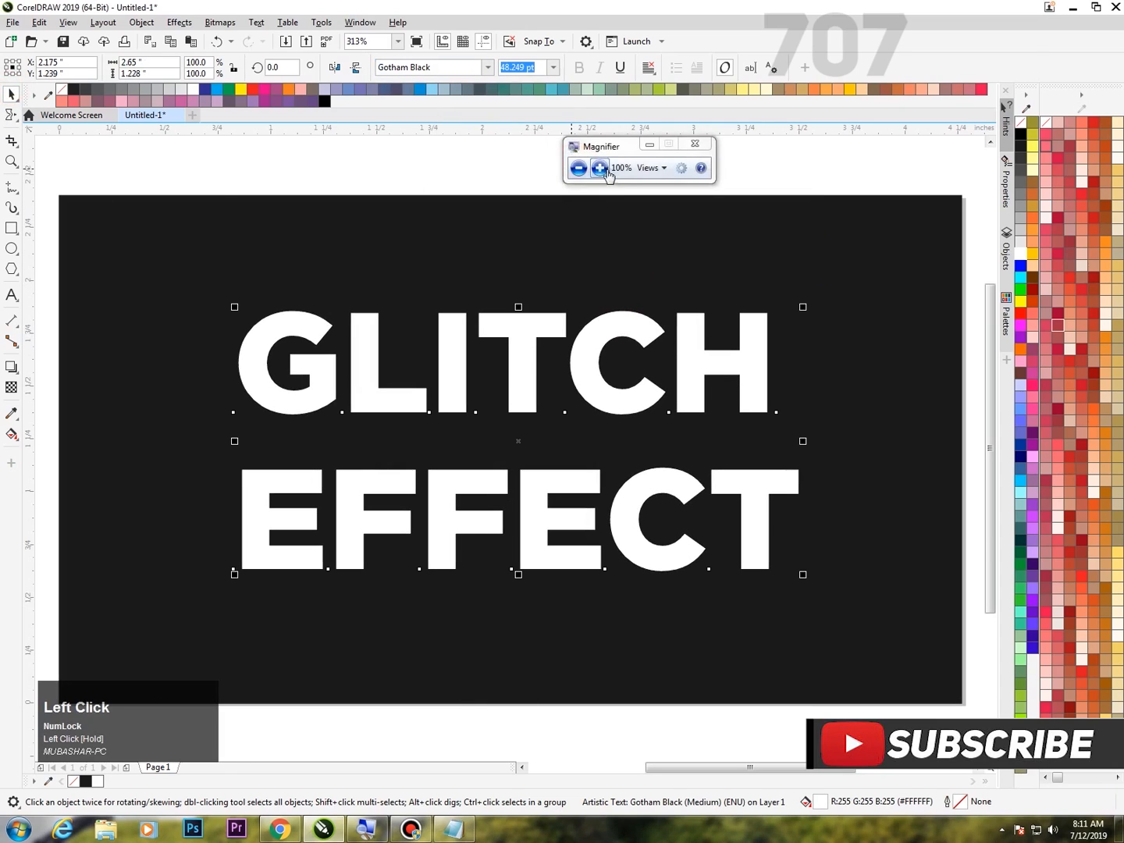
click(603, 169)
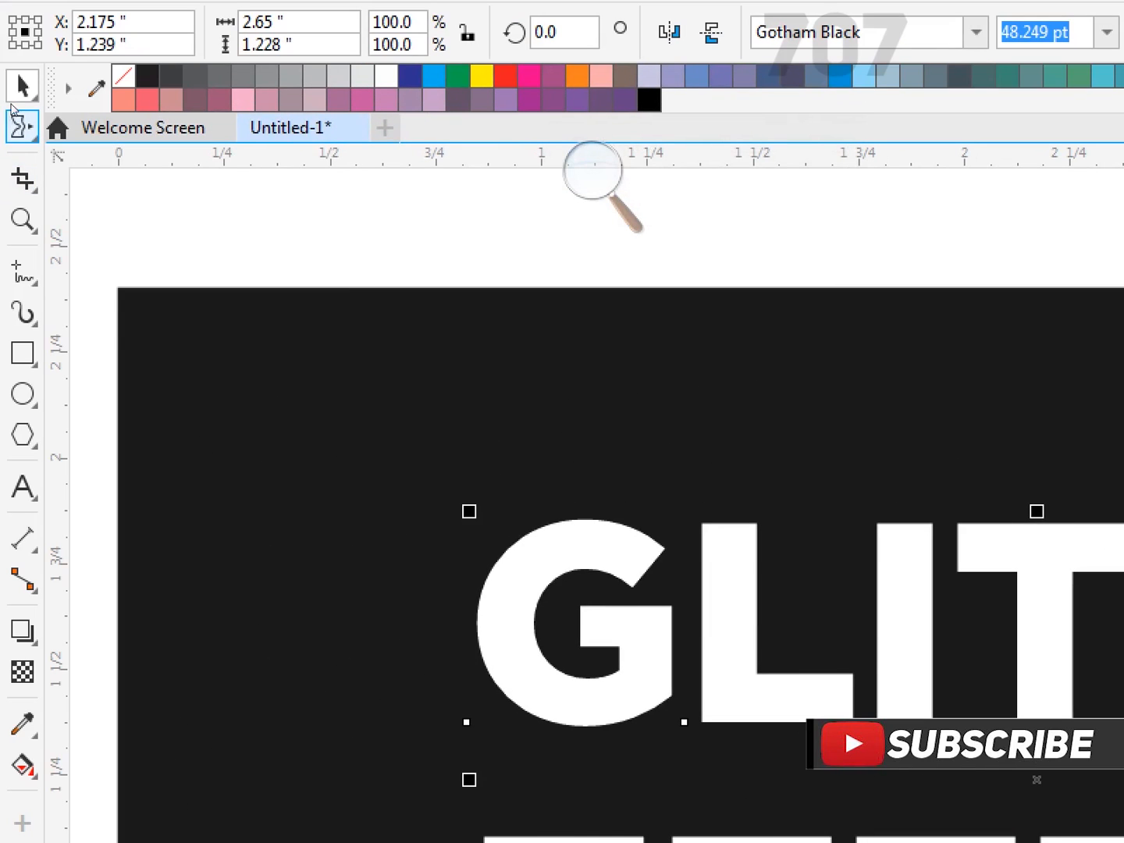
click(23, 125)
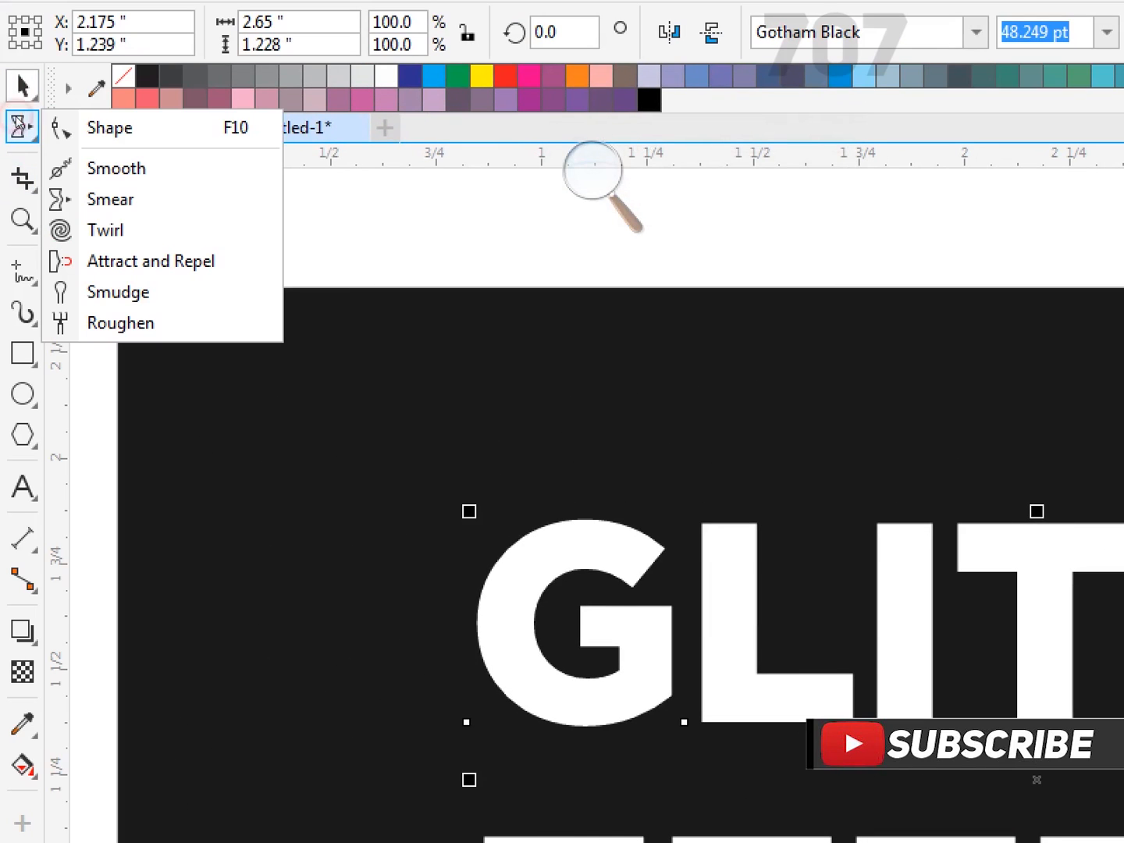
click(73, 117)
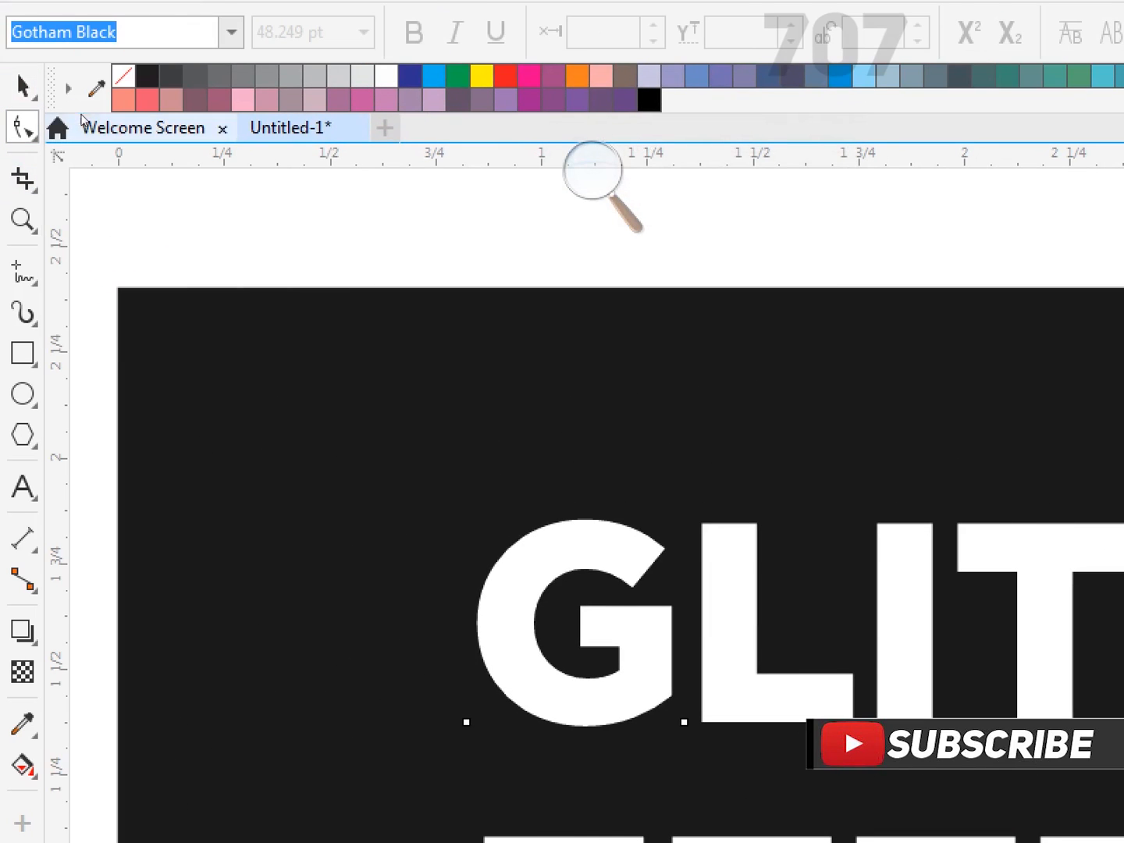
click(299, 141)
key(super+minus)
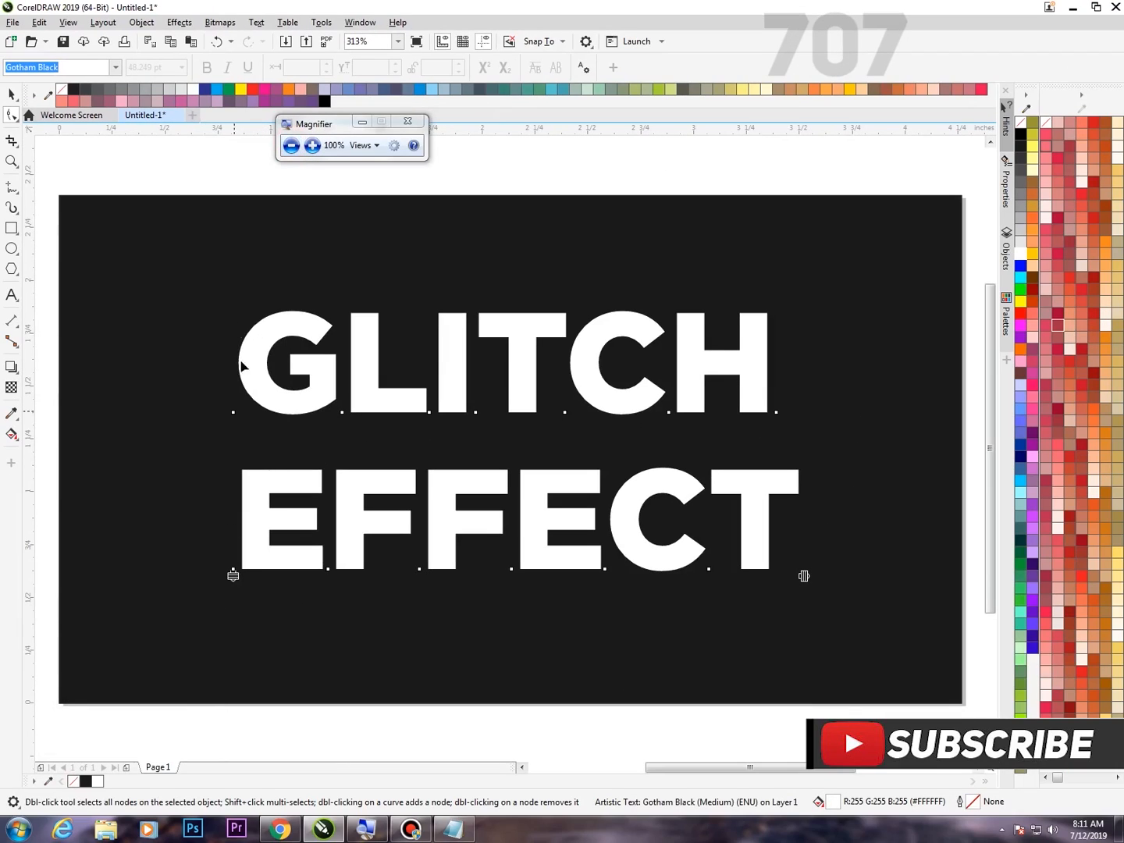
click(313, 154)
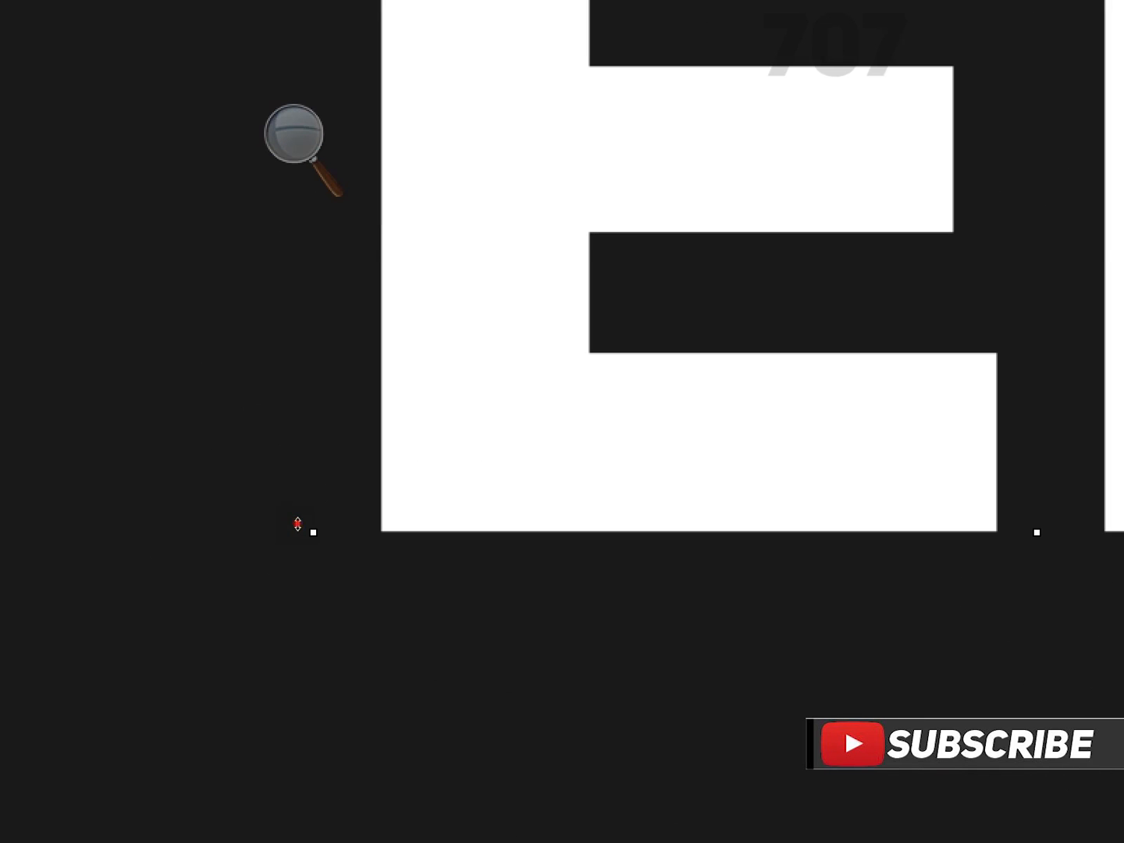
key(super+minus)
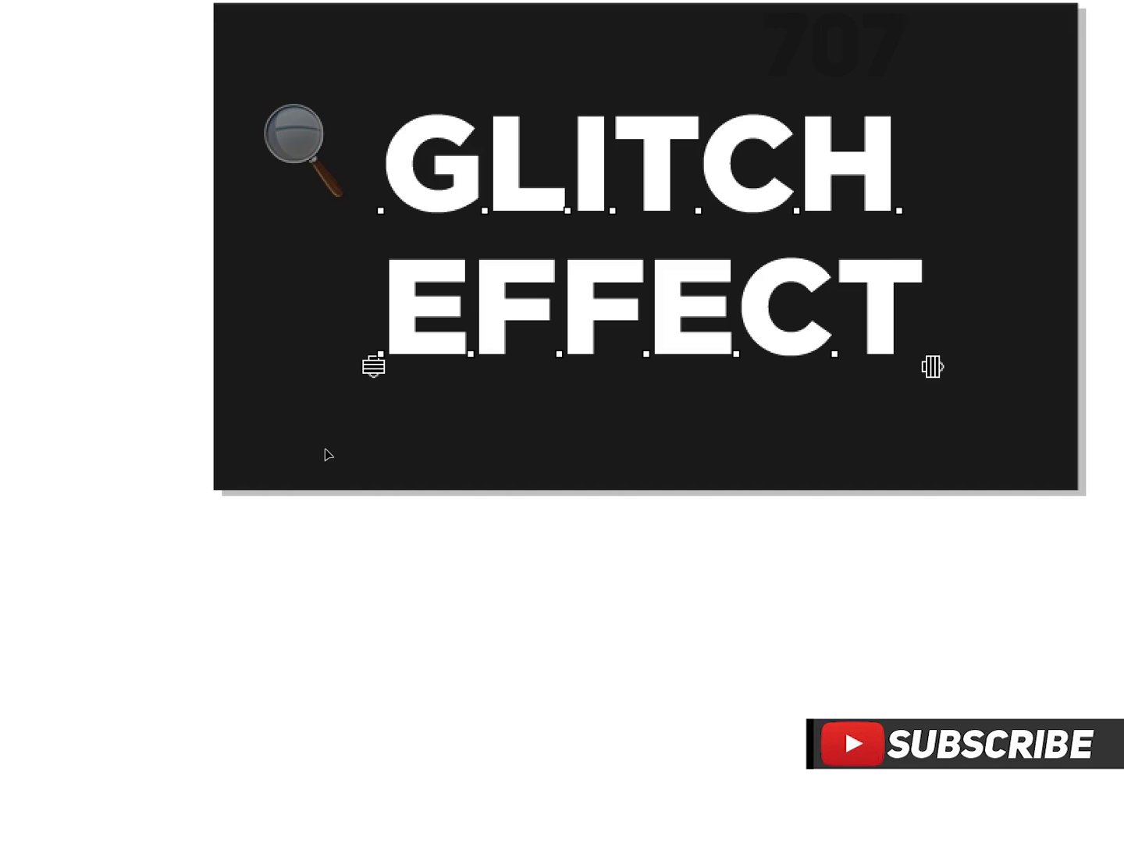
drag(320, 426, 319, 393)
click(273, 309)
click(272, 319)
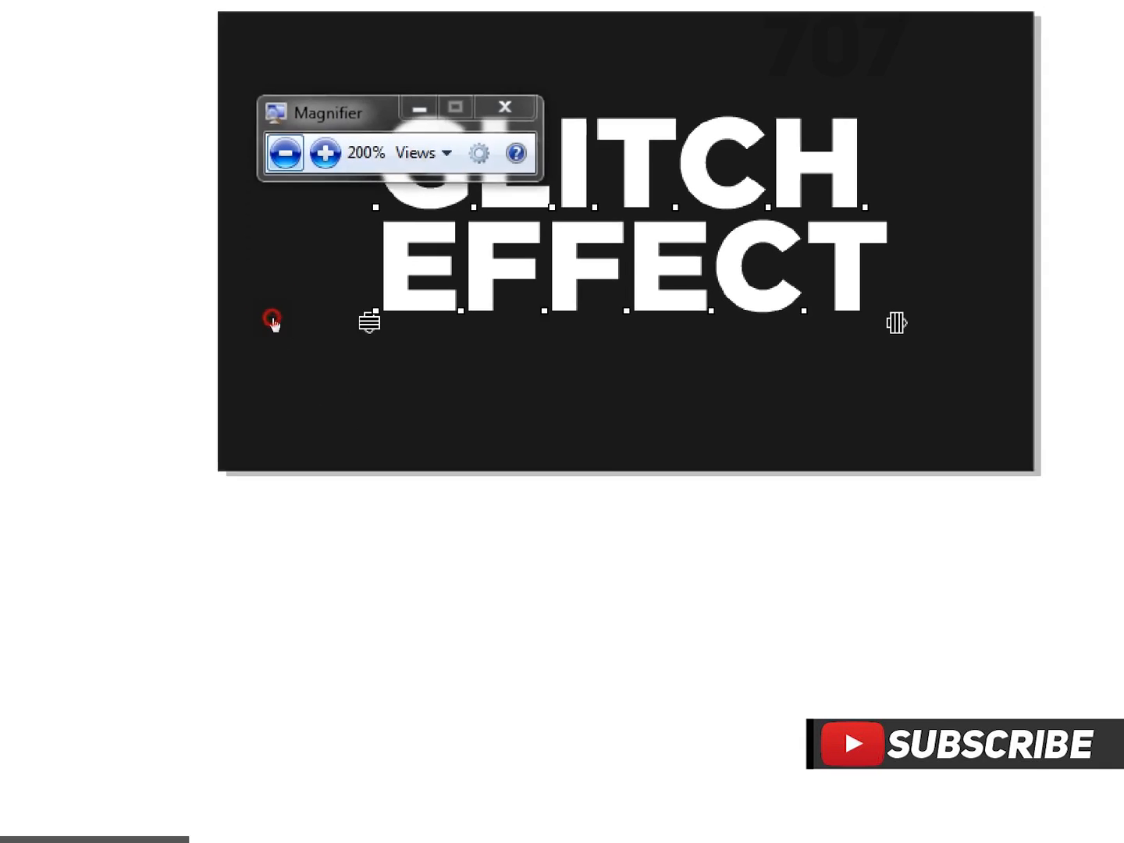
drag(305, 302, 773, 173)
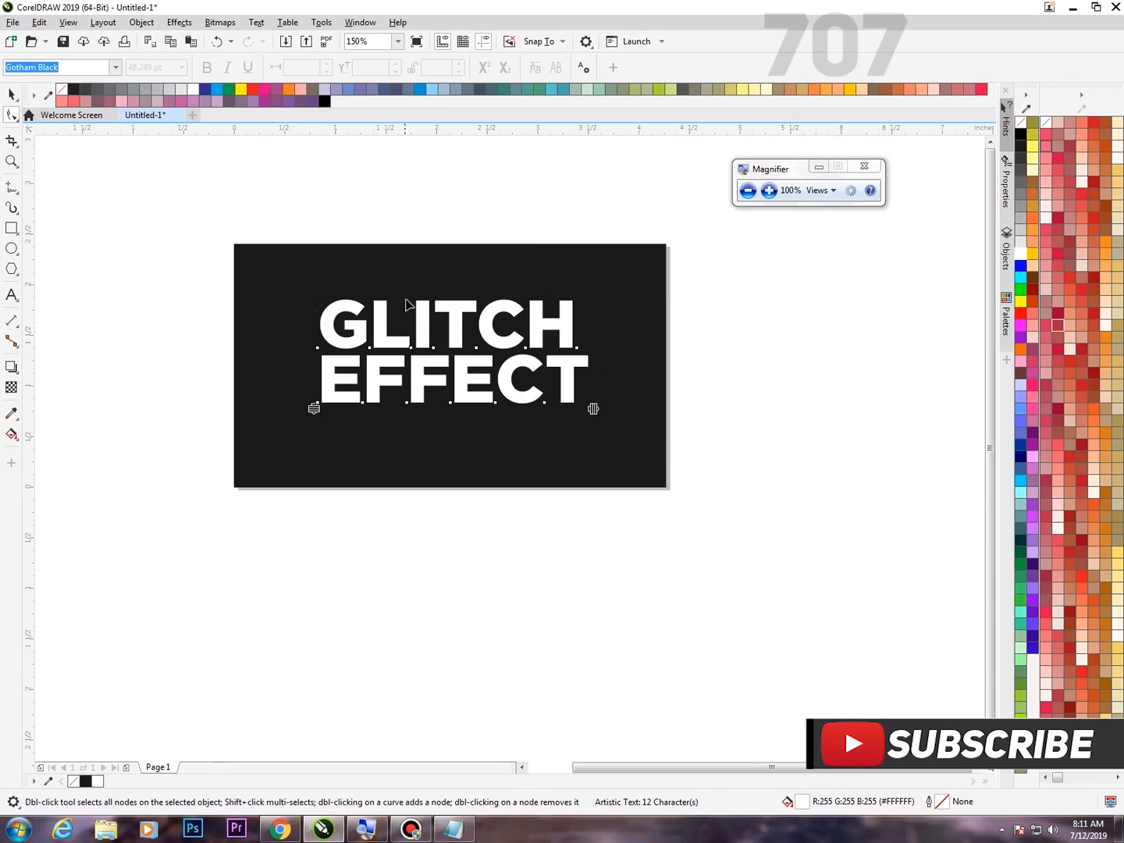
Move the tightened two-line text slightly down to about the middle of the dark rectangle.
key(F4)
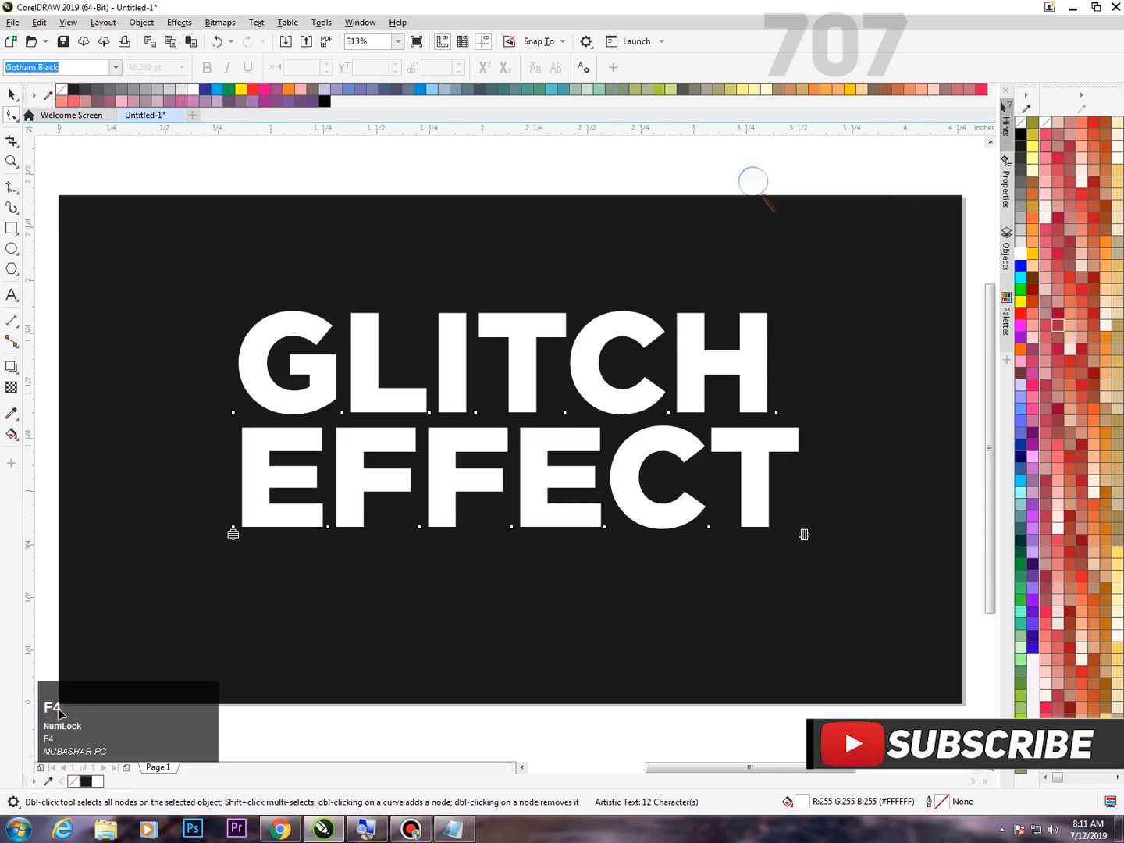
click(10, 95)
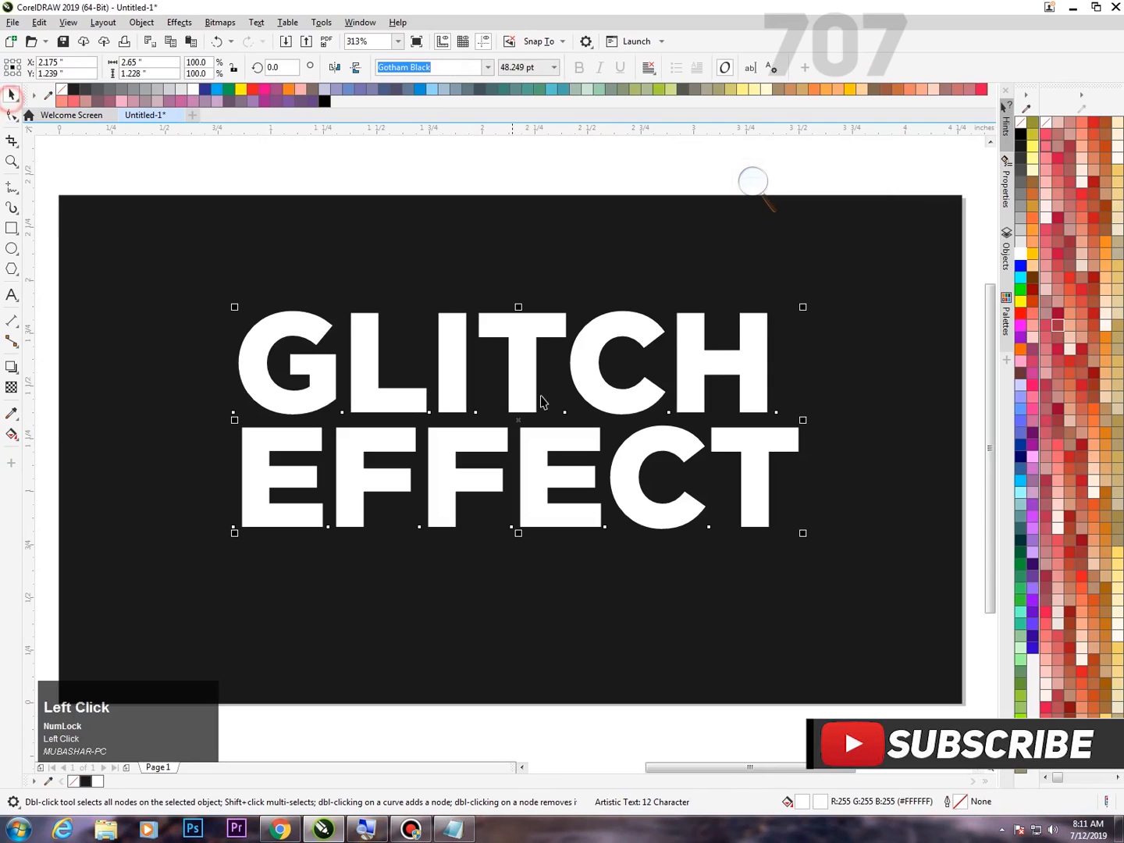
mouse_move(517, 370)
mouse_down()
mouse_move(527, 411)
mouse_move(515, 382)
mouse_move(527, 396)
mouse_up()
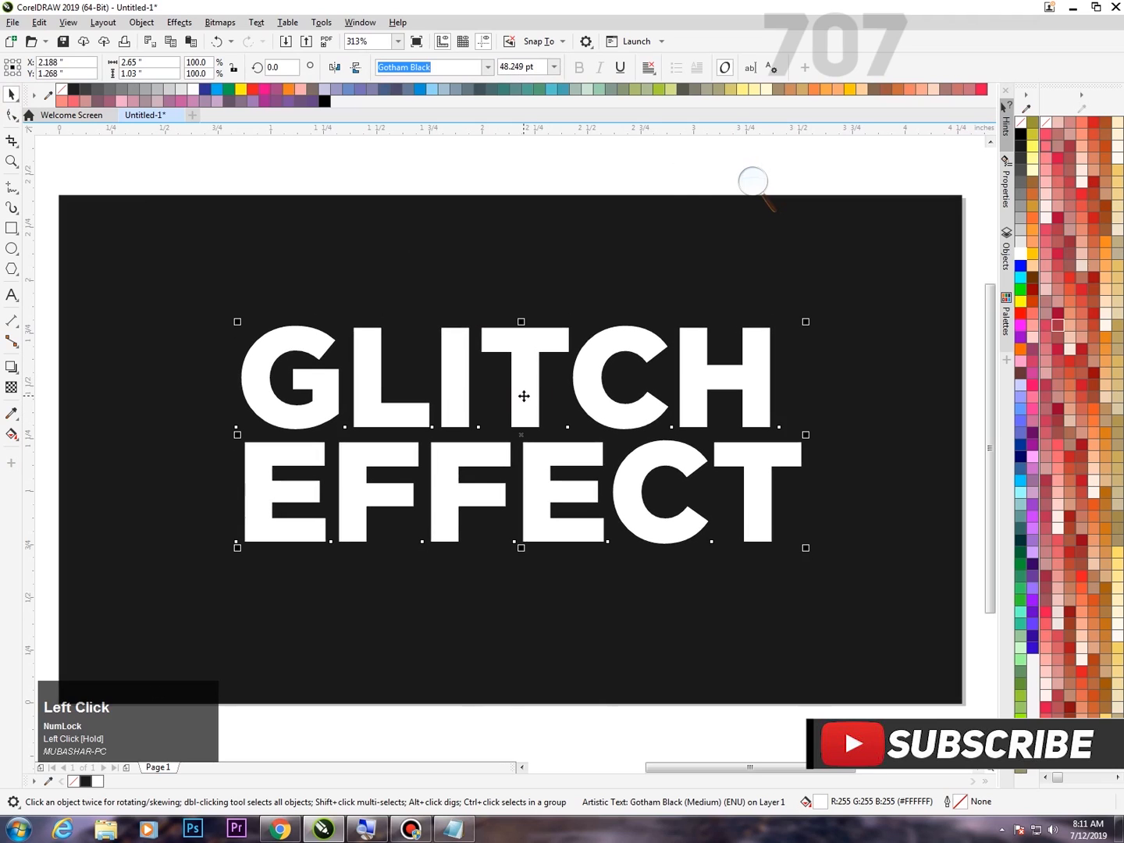
Convert the "GLITCH EFFECT" text to curves.
click(750, 183)
click(768, 191)
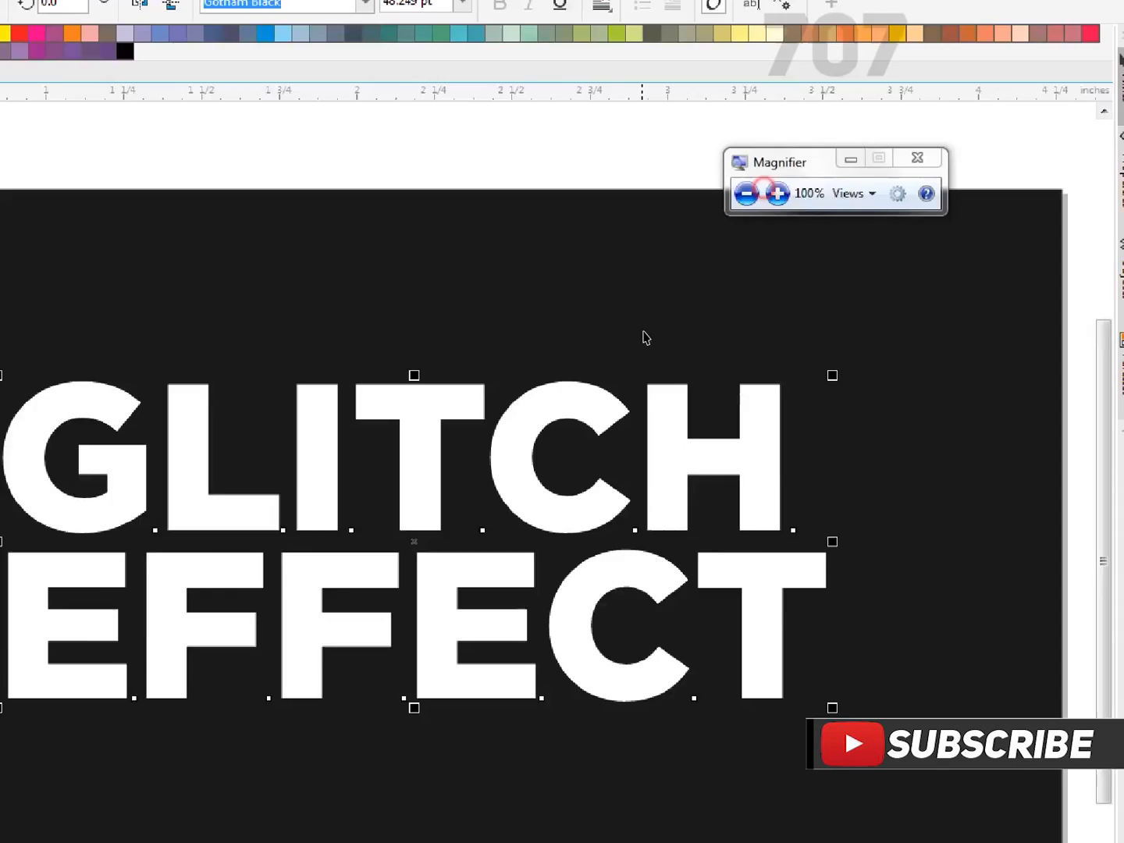
right_click(591, 361)
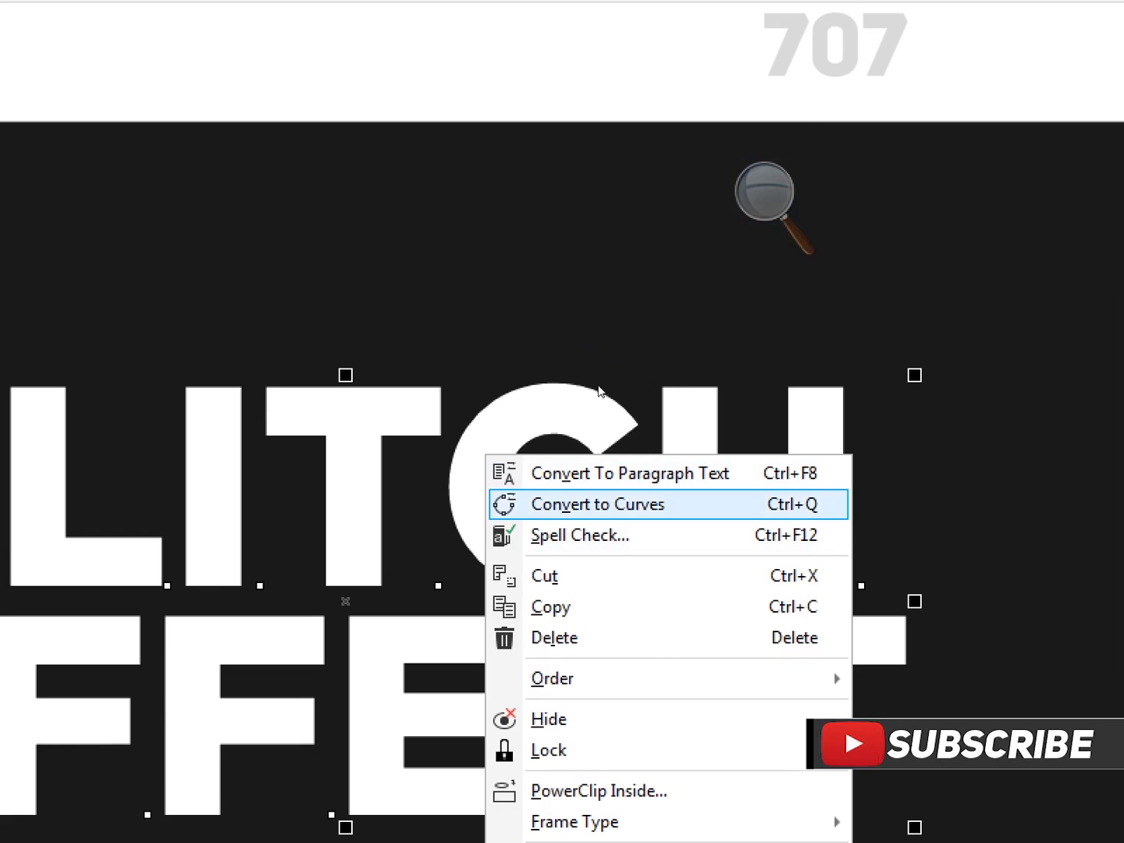
click(678, 386)
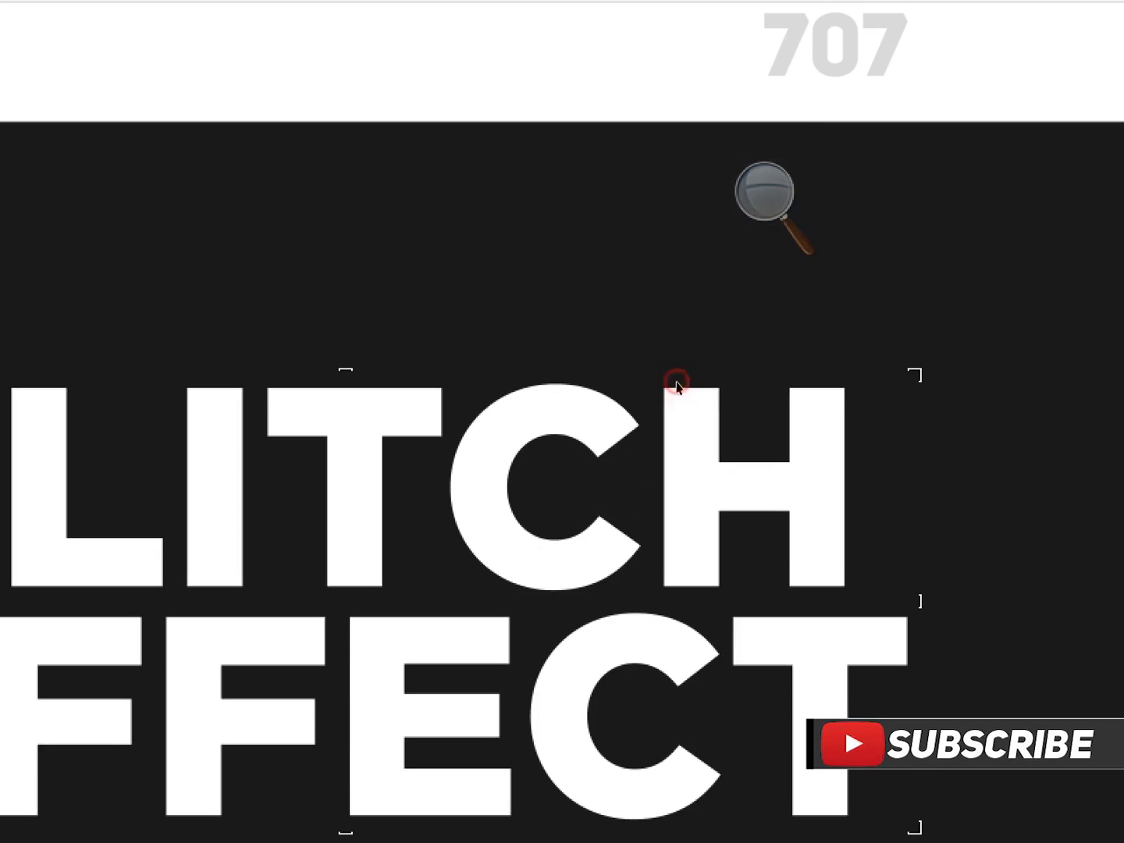
click(727, 233)
click(742, 228)
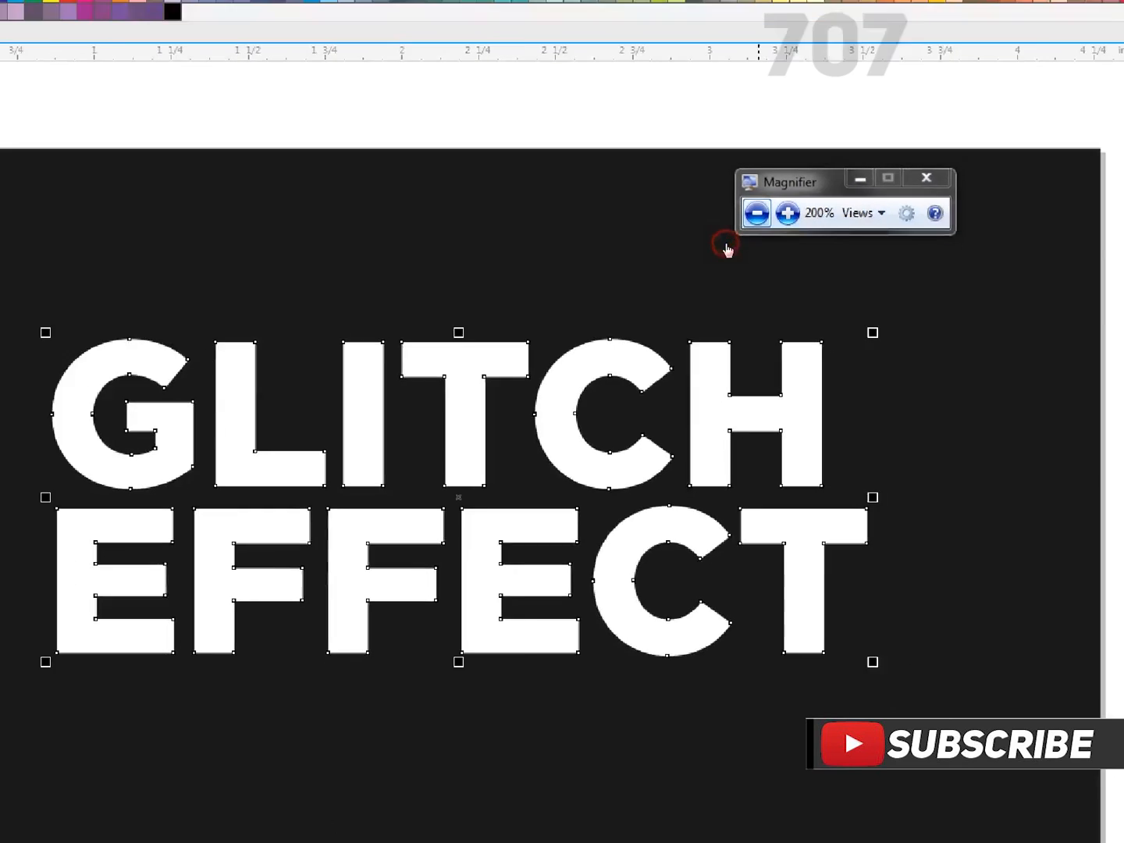
Activate the Smear tool for the selected "GLITCH EFFECT" curves.
drag(746, 221, 106, 142)
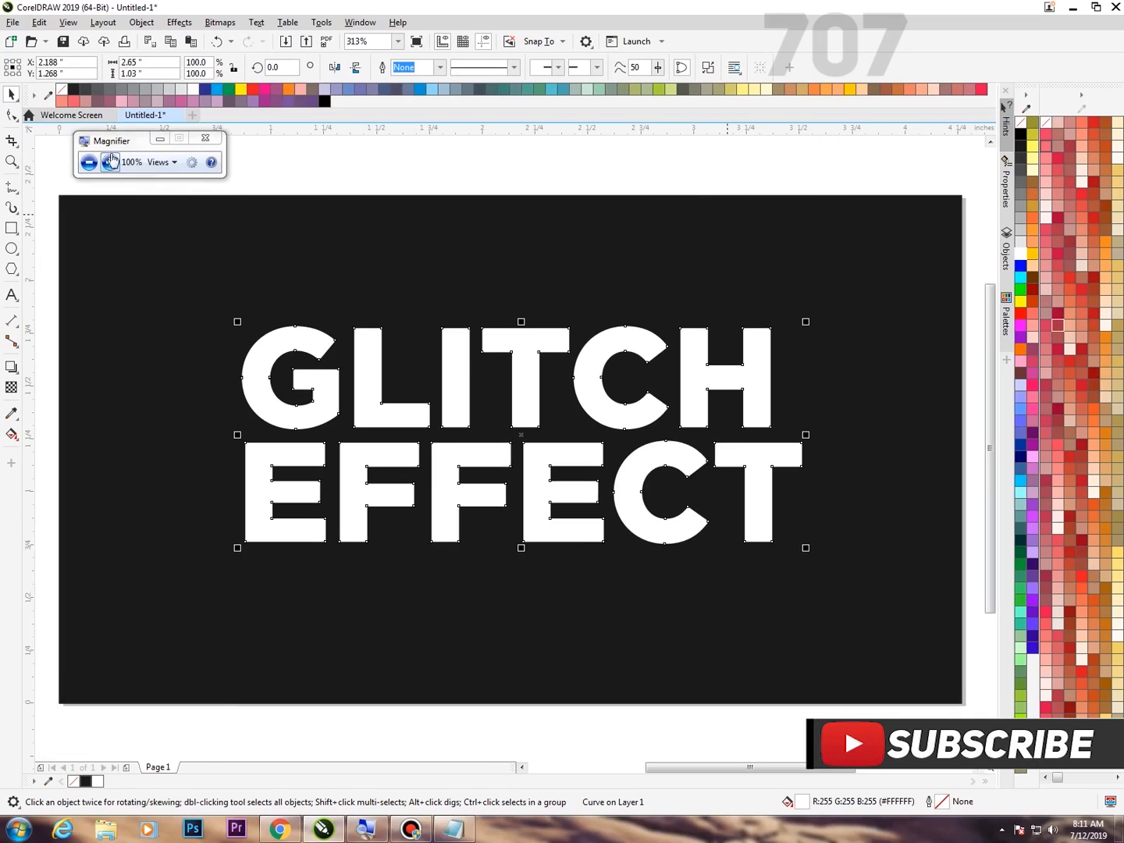
click(110, 162)
click(13, 117)
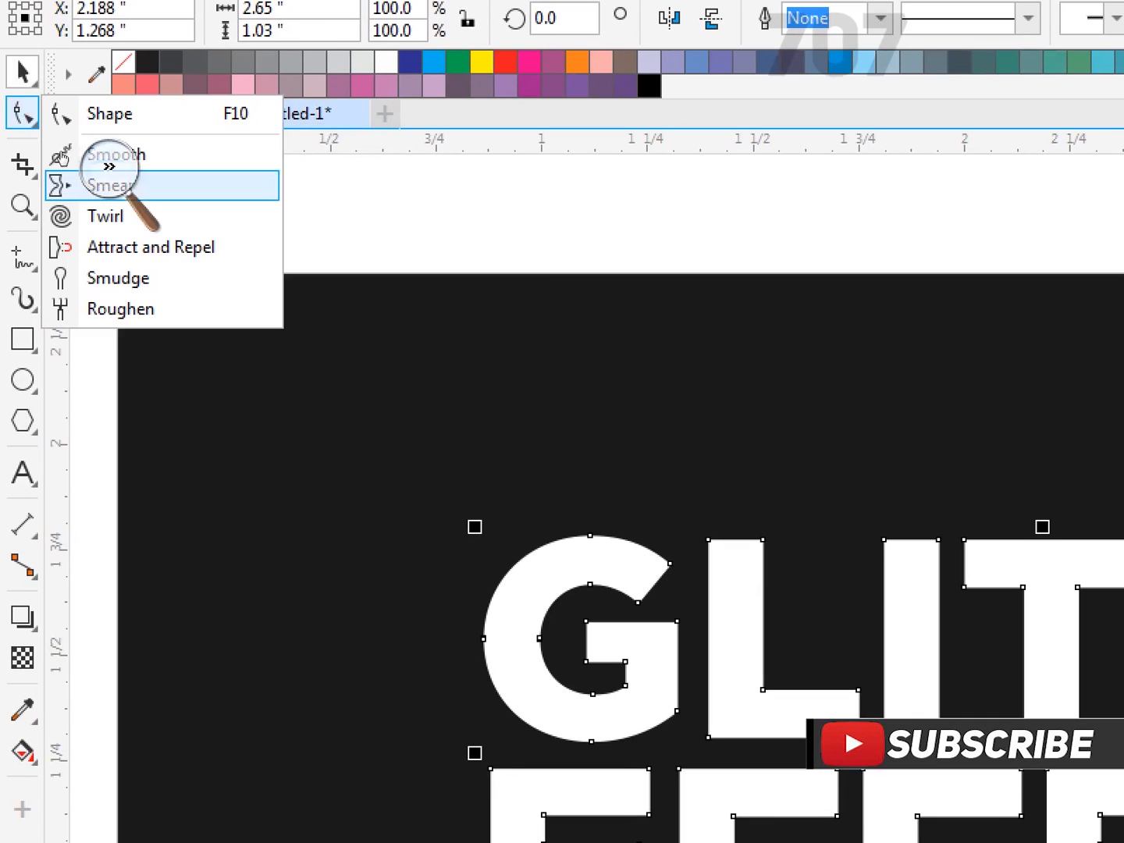
click(55, 155)
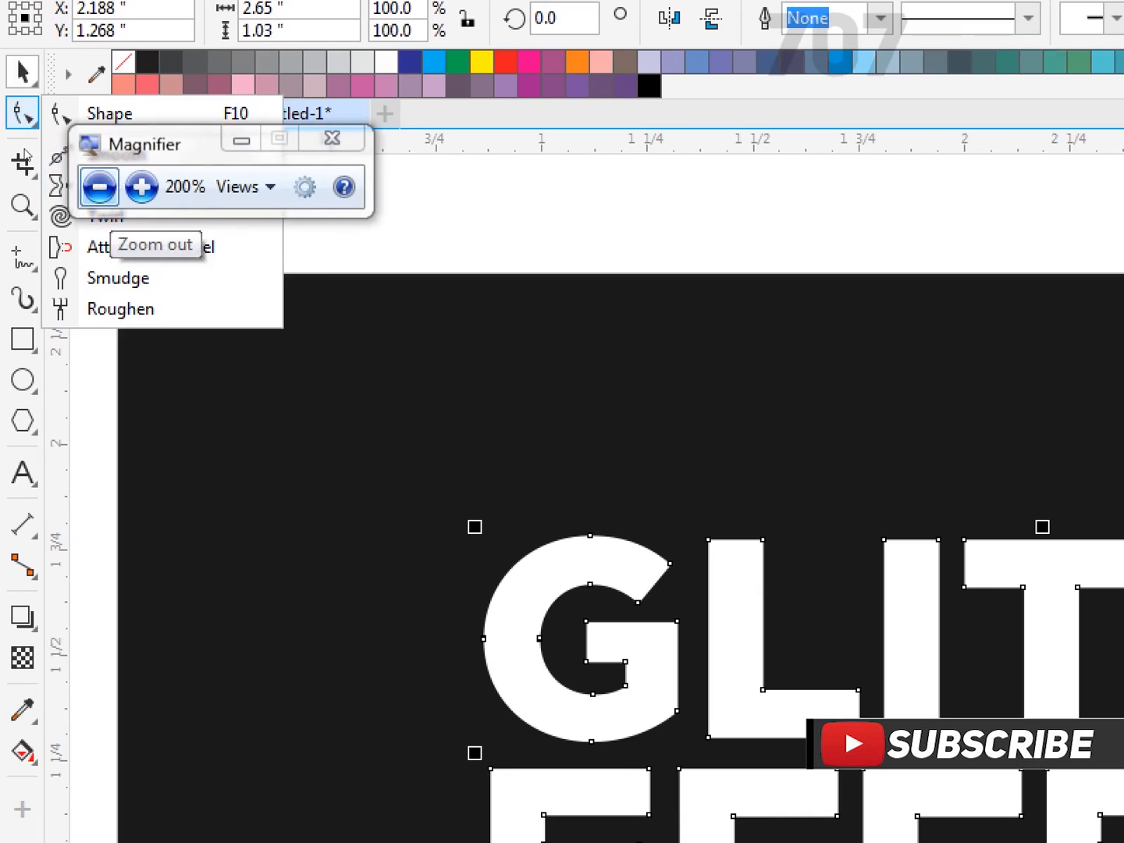
click(23, 162)
drag(68, 128, 214, 140)
click(18, 116)
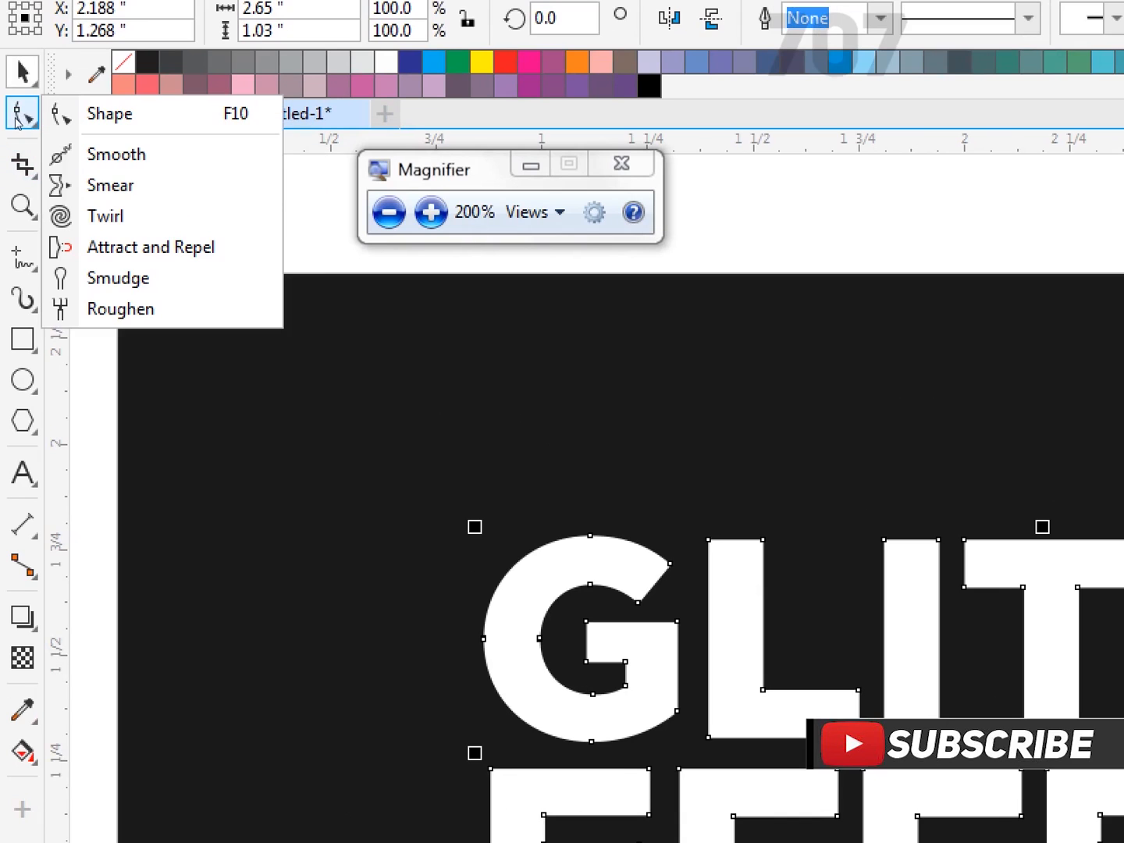
click(113, 185)
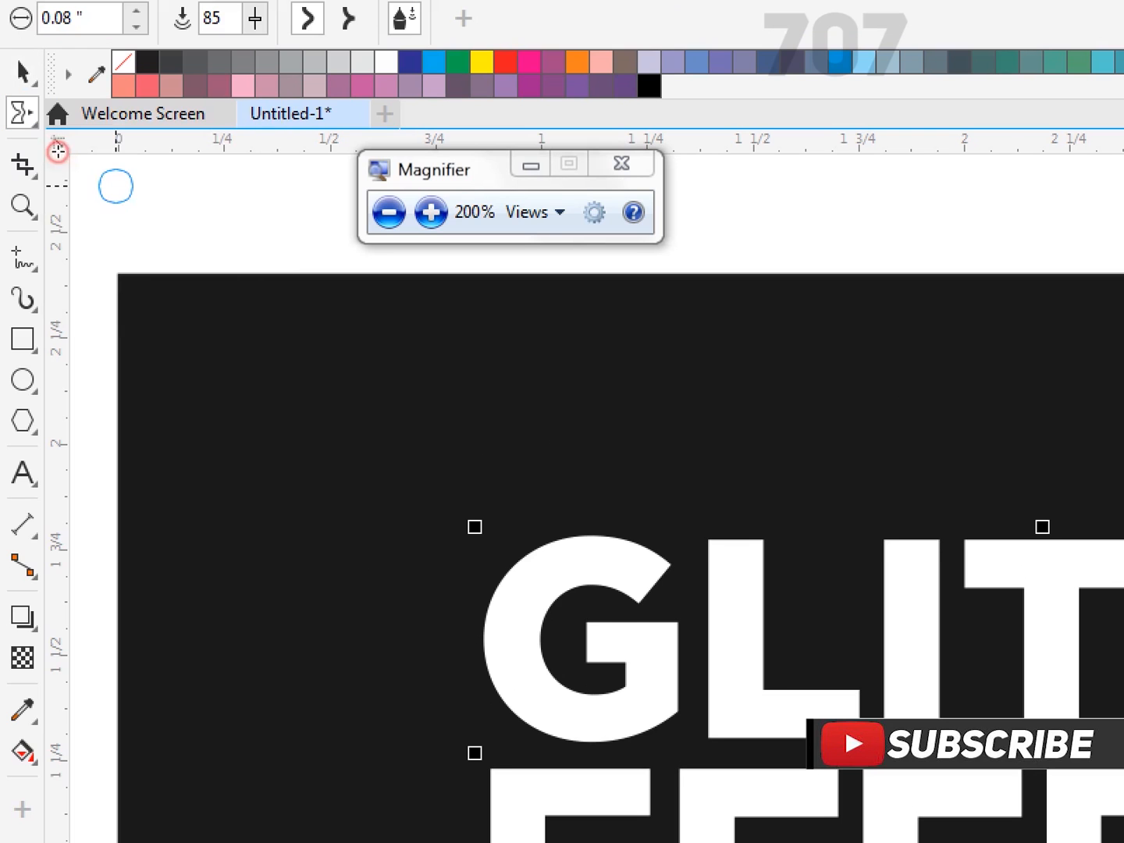
click(195, 168)
drag(223, 150, 426, 169)
click(418, 185)
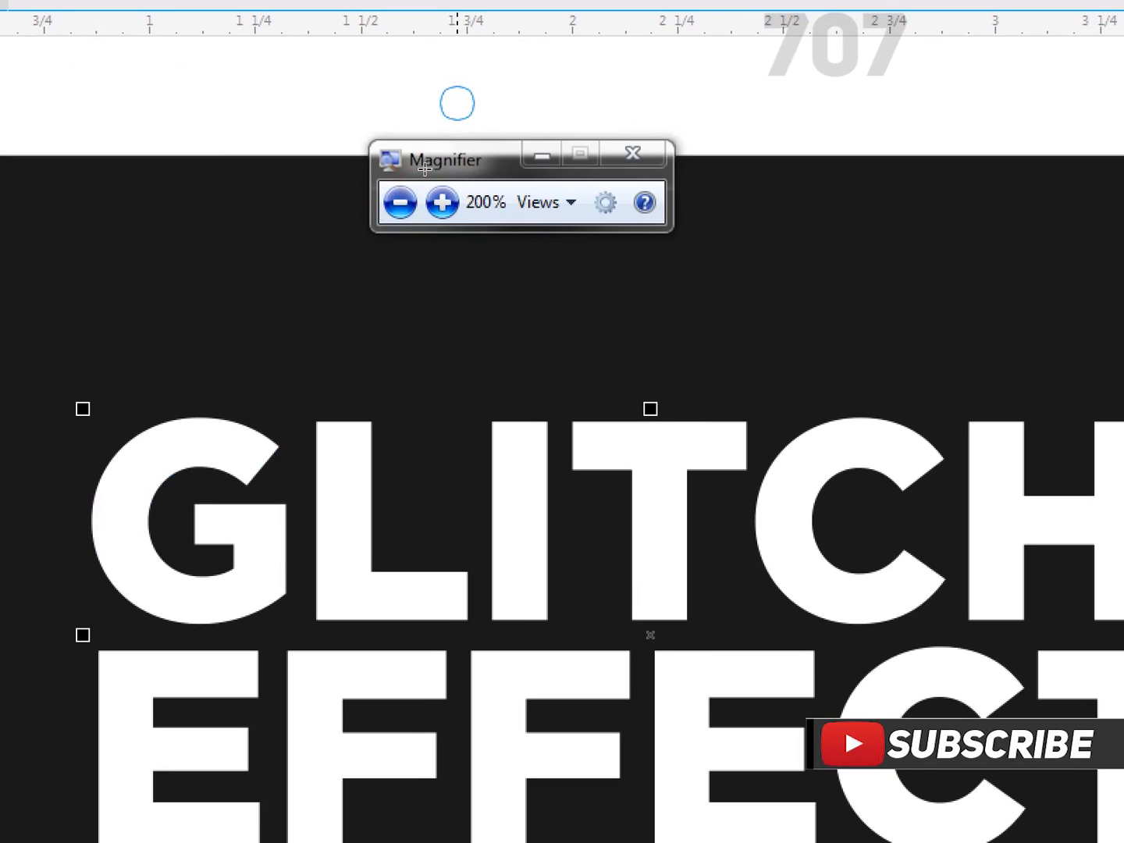
click(400, 203)
Smear the outer and inner left curves of the G in "GLITCH" into irregular jagged waves.
scroll(238, 375, up, 5)
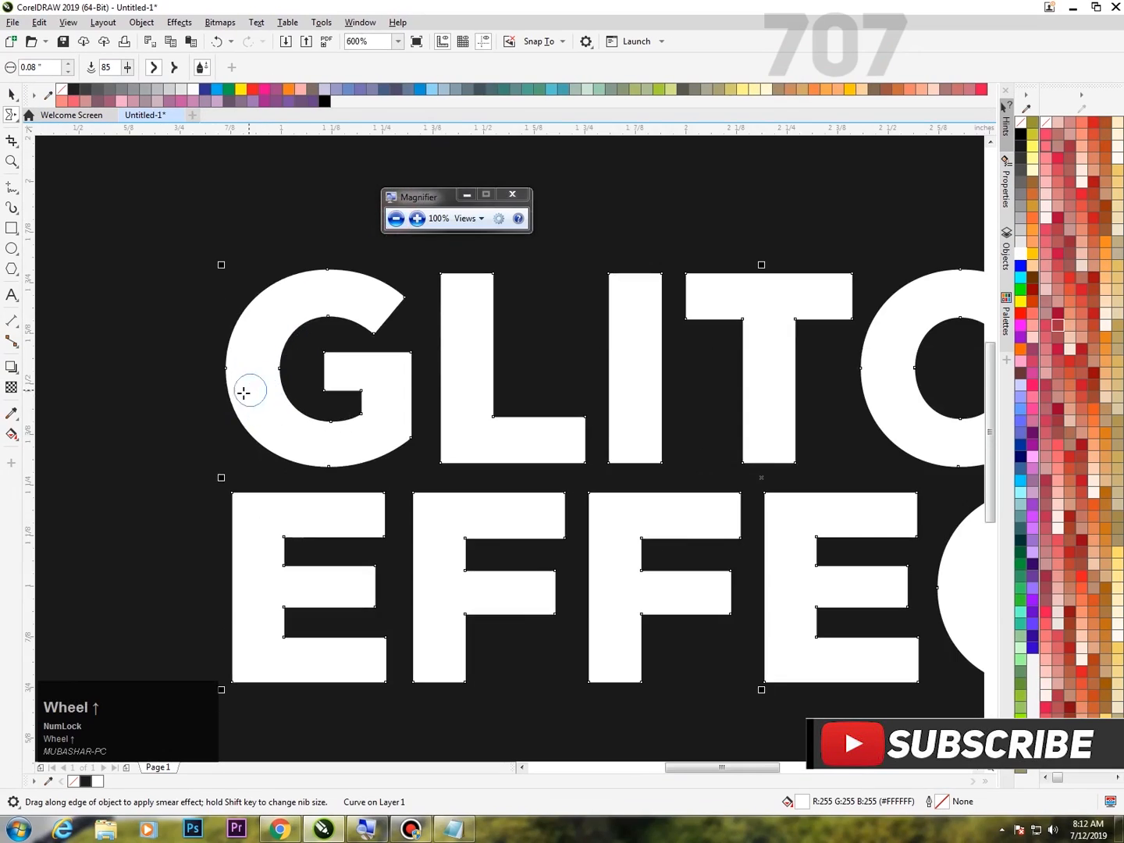
drag(231, 351, 186, 351)
drag(296, 592, 203, 587)
mouse_move(457, 501)
mouse_down()
mouse_move(401, 457)
mouse_move(379, 351)
mouse_move(541, 176)
mouse_move(474, 144)
mouse_up()
scroll(535, 263, down, 2)
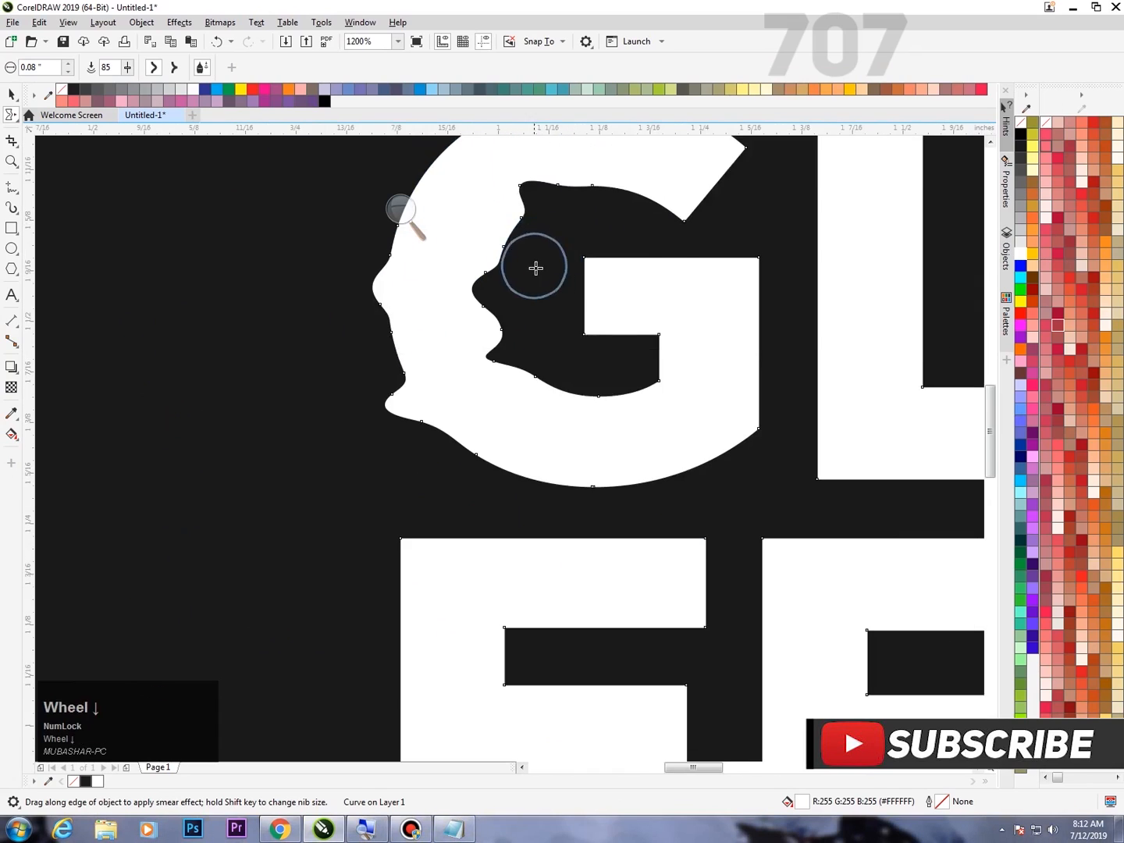
scroll(602, 281, up, 1)
click(424, 191)
mouse_move(424, 191)
mouse_down()
mouse_move(401, 249)
mouse_move(334, 267)
mouse_up()
drag(535, 563, 434, 562)
drag(705, 503, 553, 538)
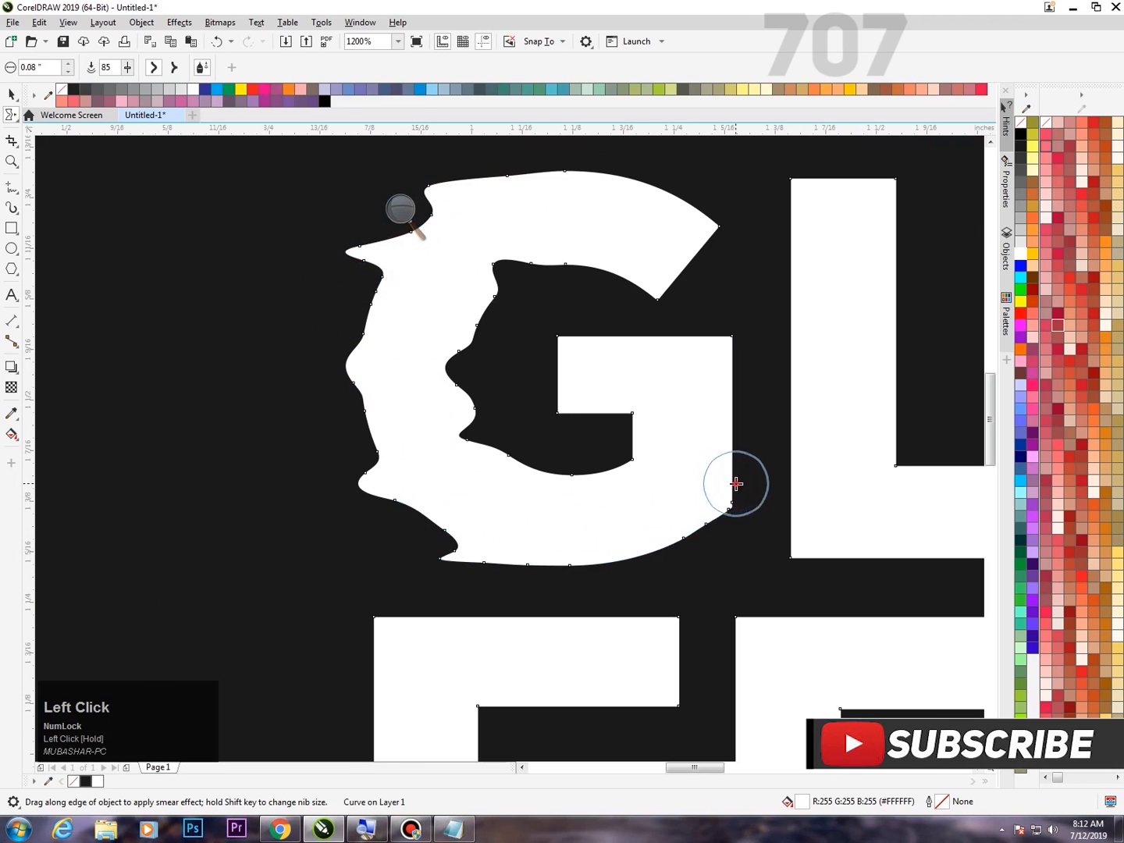
Smear deep notches into the G's right edge and upper tip, and distort its inner crossbar edge.
drag(736, 484, 624, 516)
drag(747, 372, 658, 378)
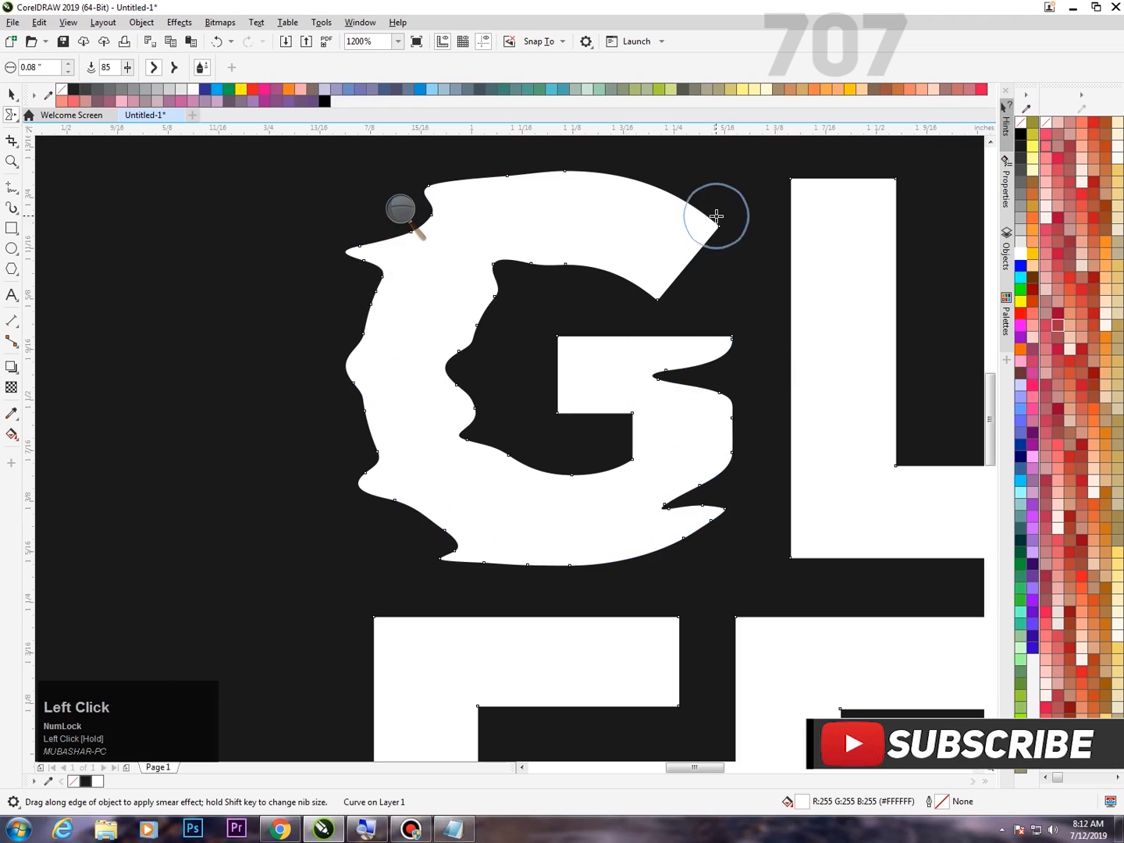
drag(707, 231, 587, 224)
drag(698, 261, 547, 226)
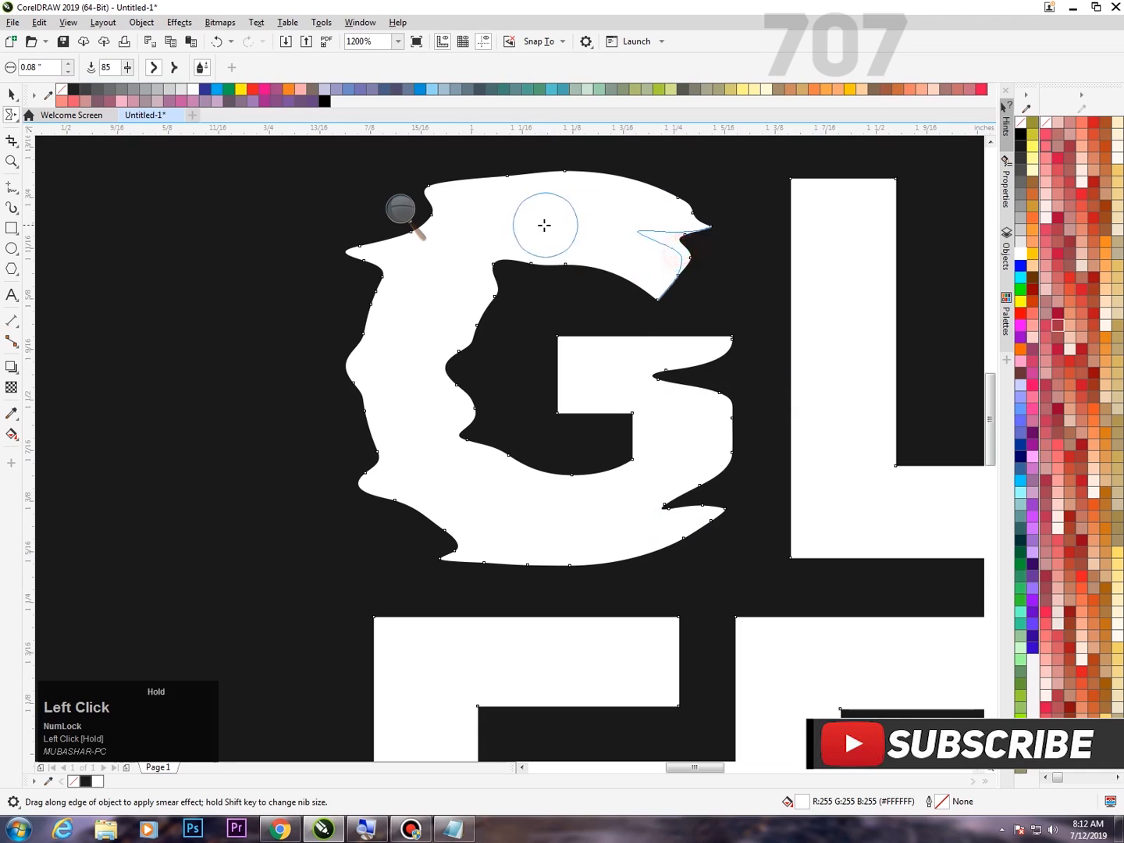
drag(564, 395, 616, 382)
mouse_move(597, 456)
mouse_down()
mouse_move(629, 467)
mouse_move(653, 443)
mouse_up()
Smear the L's stem in "GLITCH", with bulges on its left edge and notches on its right and top edges.
scroll(519, 415, down, 1)
scroll(831, 350, up, 1)
drag(587, 356, 532, 356)
drag(515, 361, 457, 366)
drag(507, 461, 470, 459)
drag(530, 529, 453, 536)
drag(509, 602, 467, 608)
drag(592, 508, 535, 542)
mouse_move(592, 259)
mouse_down()
mouse_move(540, 263)
mouse_move(508, 240)
mouse_move(508, 252)
mouse_up()
drag(484, 281, 458, 279)
Smear the foot of the L into ragged waves along its top, right end and bottom edge.
scroll(585, 504, down, 1)
scroll(590, 472, up, 1)
mouse_move(589, 473)
mouse_down()
mouse_move(589, 433)
mouse_move(614, 400)
mouse_move(602, 411)
mouse_move(590, 382)
mouse_up()
drag(622, 399, 641, 380)
mouse_move(709, 445)
mouse_down()
mouse_move(710, 399)
mouse_move(678, 416)
mouse_up()
drag(697, 479, 667, 469)
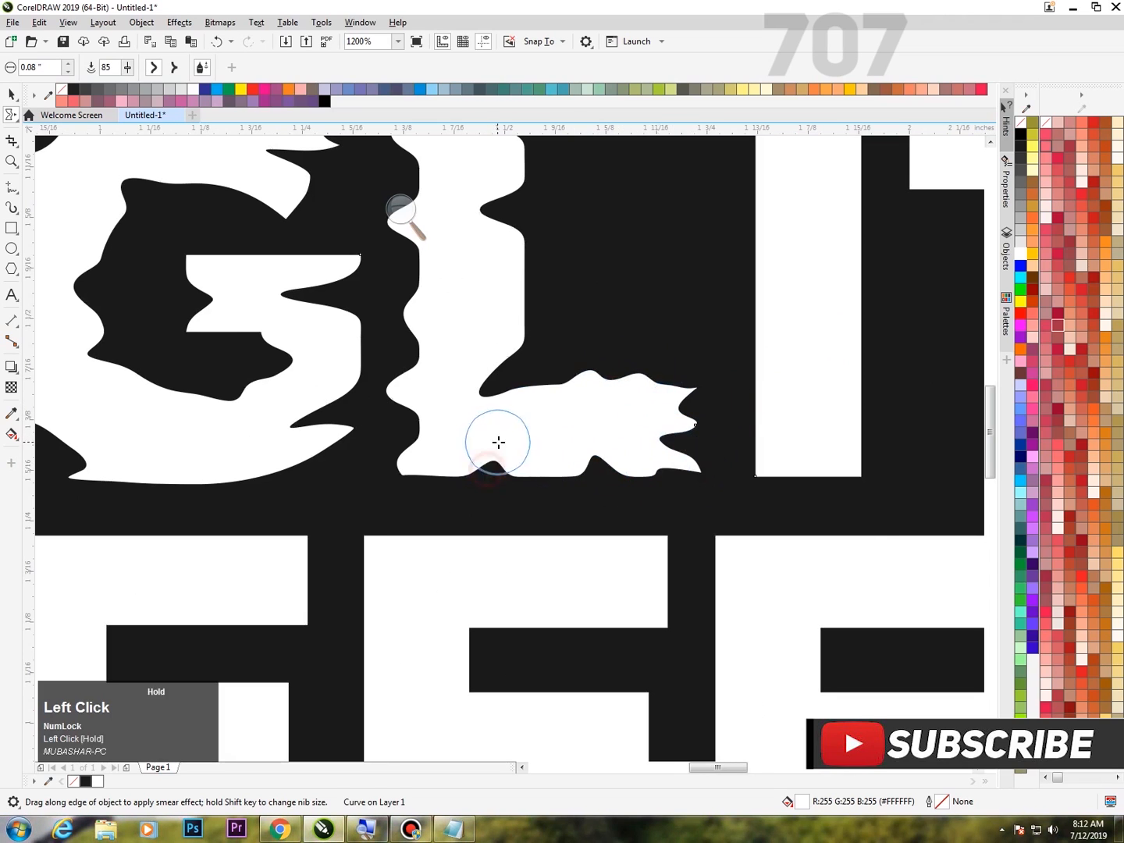
drag(497, 445, 498, 442)
Smear all sides of the I in "GLITCH", pulling bulges out on the left and cutting notches into the right.
scroll(500, 443, down, 1)
scroll(734, 305, up, 1)
drag(550, 398, 470, 398)
drag(538, 294, 442, 293)
mouse_move(536, 530)
mouse_down()
mouse_move(560, 608)
mouse_move(503, 606)
mouse_up()
drag(573, 240, 571, 220)
drag(538, 486, 512, 482)
drag(543, 574, 544, 573)
drag(624, 531, 577, 530)
drag(632, 346, 573, 343)
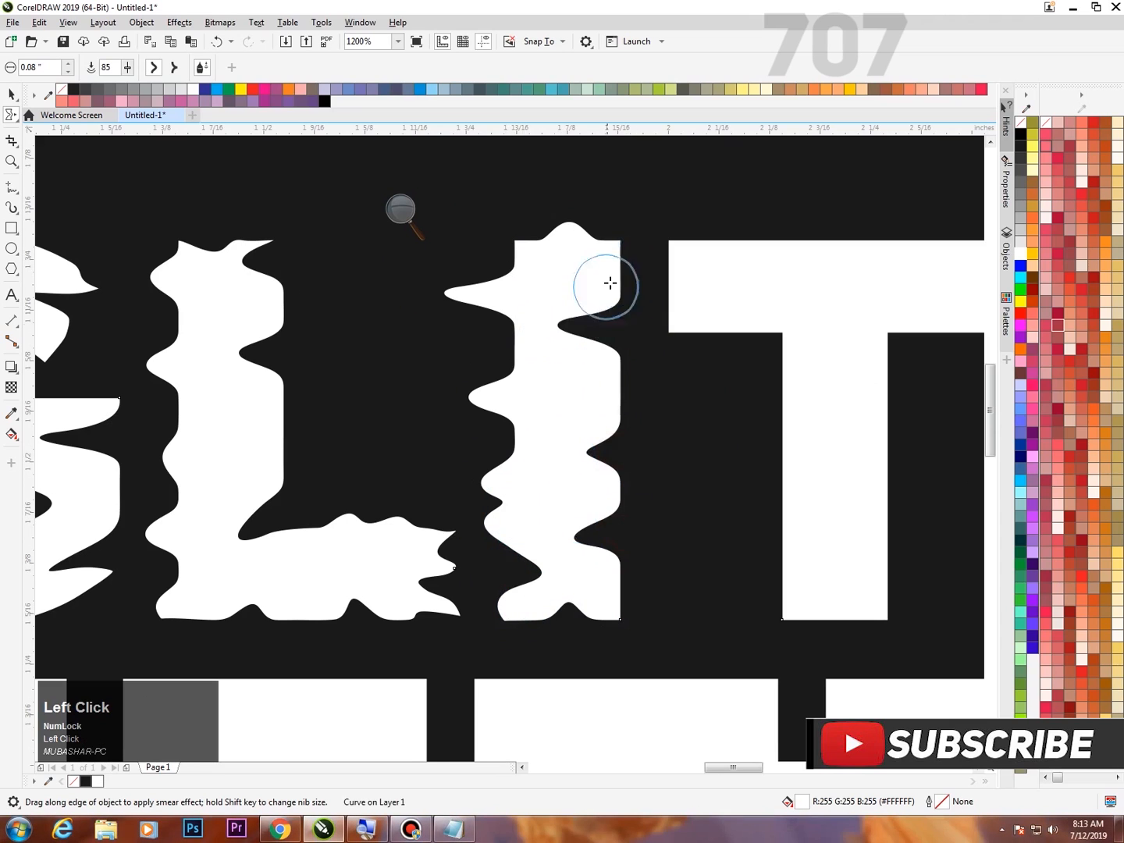
drag(607, 284, 579, 279)
Smear the crossbar and stem edges of the T in "GLITCH" into irregular waves.
scroll(558, 502, down, 2)
scroll(692, 510, up, 1)
mouse_move(536, 446)
mouse_down()
mouse_move(610, 500)
mouse_move(572, 485)
mouse_move(548, 531)
mouse_move(520, 509)
mouse_move(513, 484)
mouse_up()
mouse_move(536, 557)
mouse_down()
mouse_move(519, 557)
mouse_move(567, 543)
mouse_up()
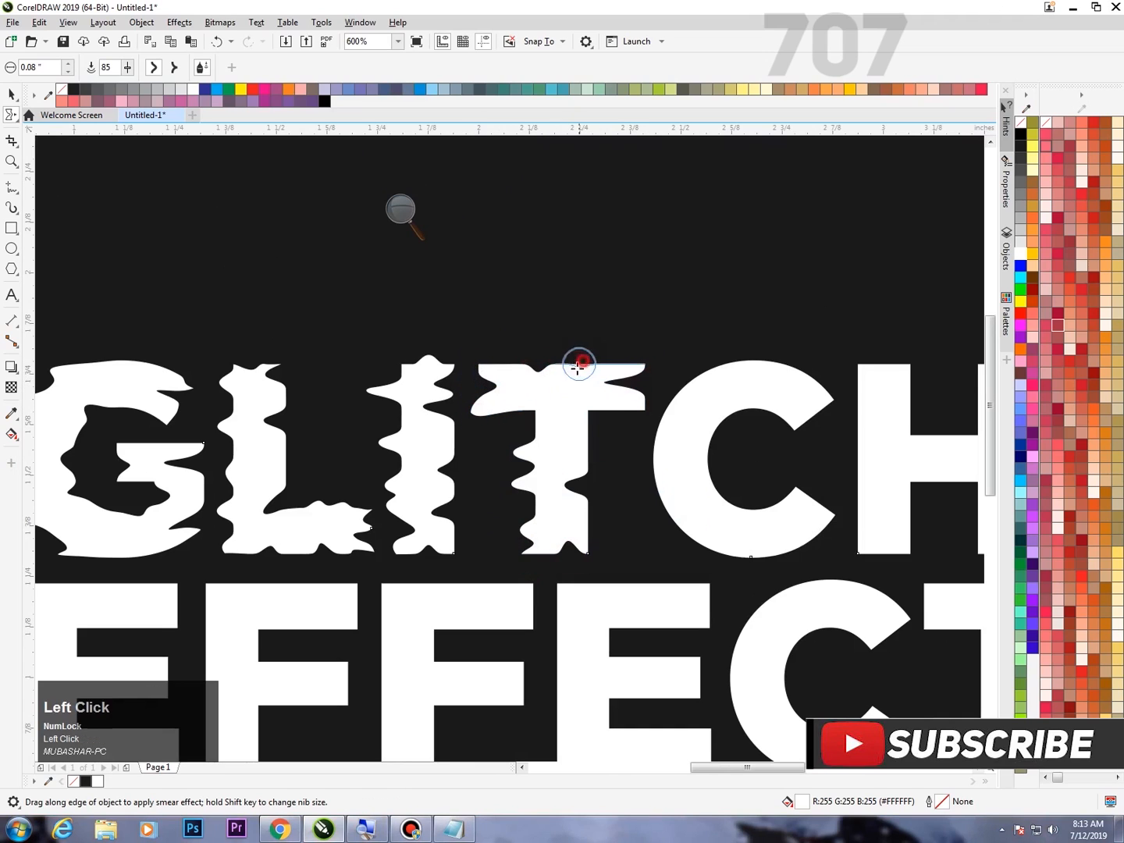
Smear the curved left side and both open ends of the C in "GLITCH" into jagged points.
scroll(604, 416, down, 3)
scroll(522, 448, up, 2)
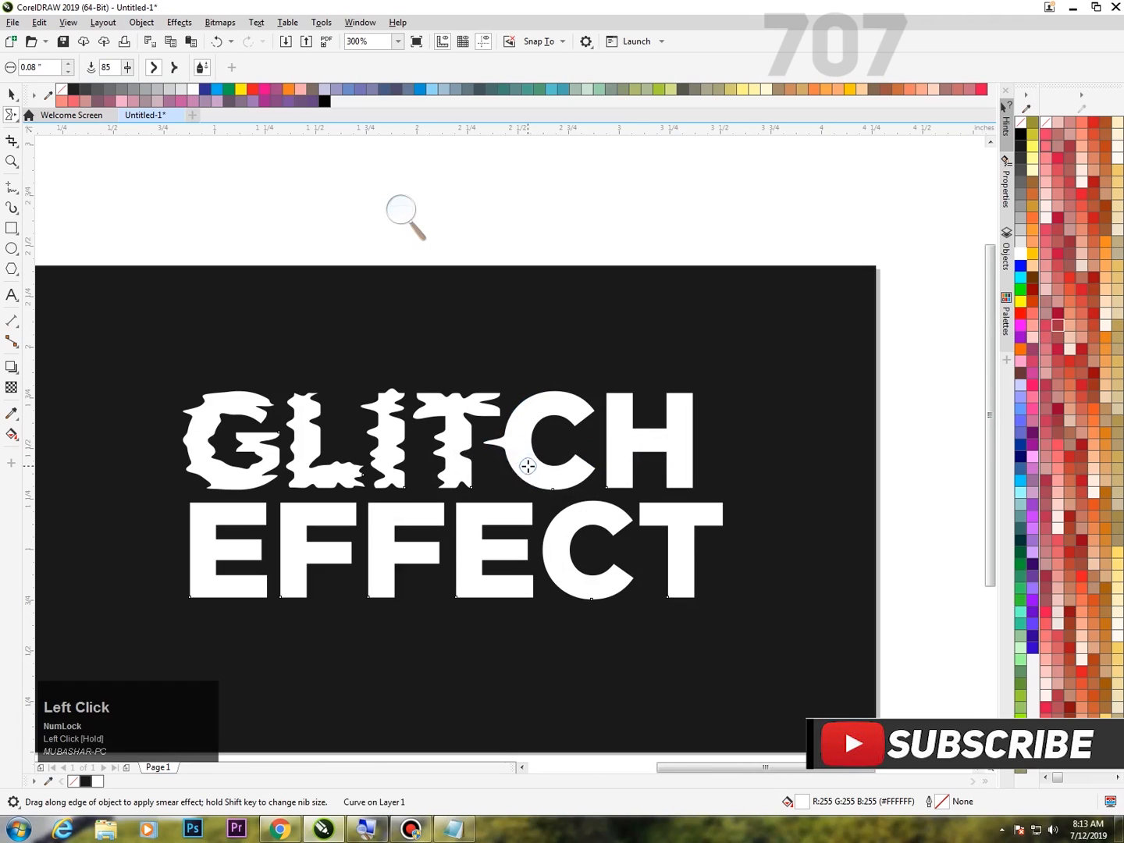
mouse_move(531, 445)
mouse_down()
mouse_move(545, 411)
mouse_move(519, 422)
mouse_up()
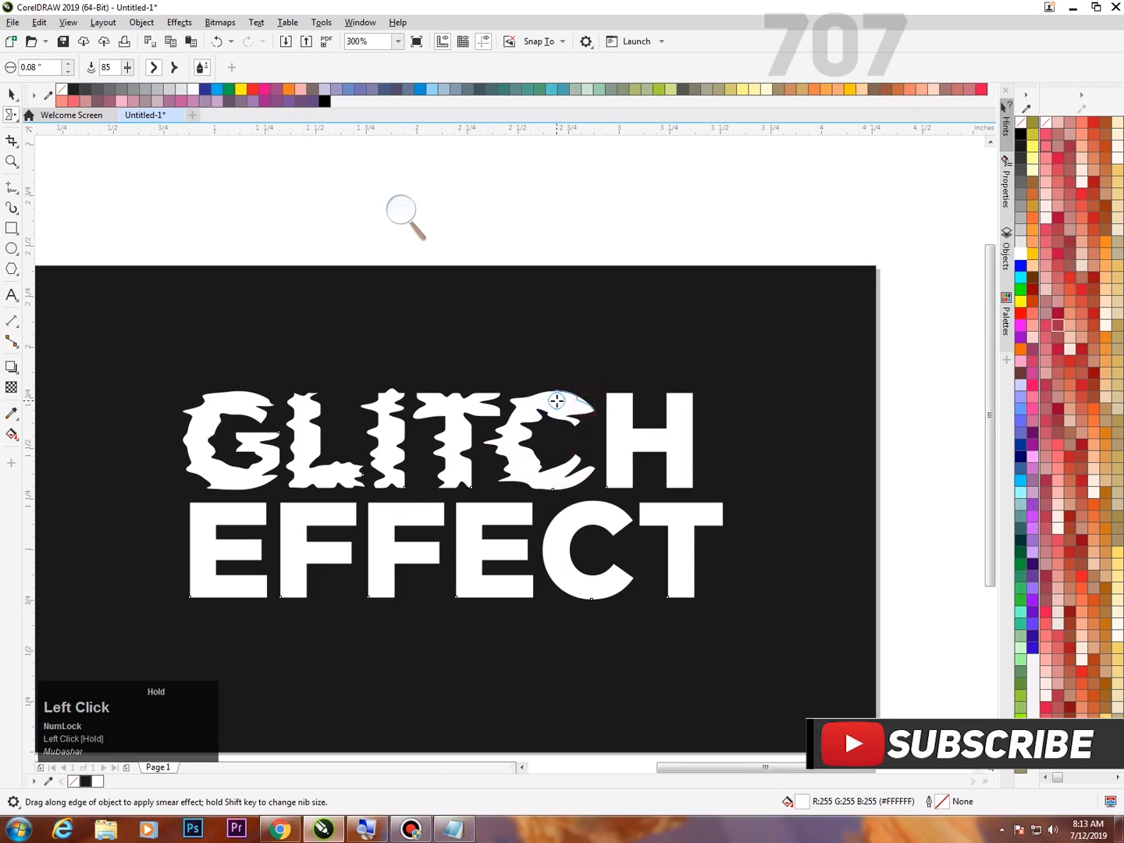
Smear both stems and the crossbar of the H in "GLITCH" into wavy edges.
scroll(549, 458, up, 2)
drag(643, 411, 728, 407)
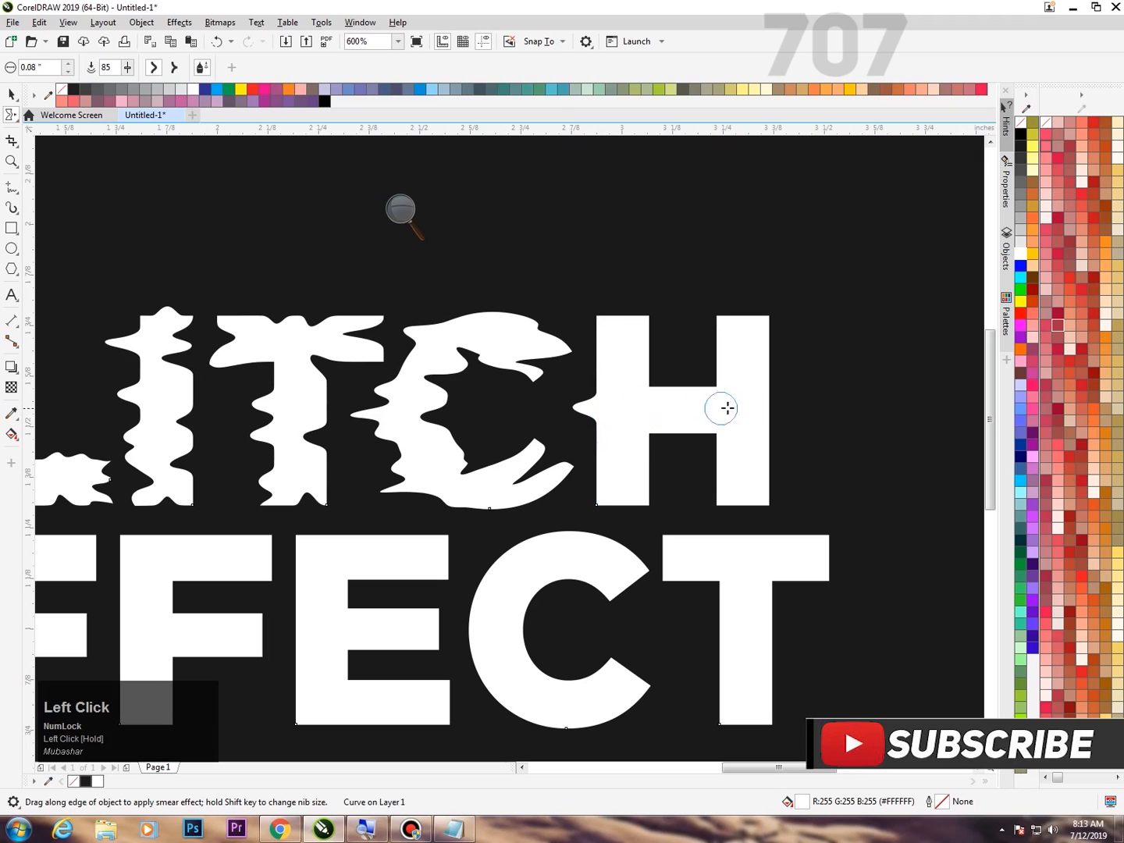
mouse_move(602, 502)
mouse_down()
mouse_move(612, 314)
mouse_move(578, 319)
mouse_move(587, 359)
mouse_up()
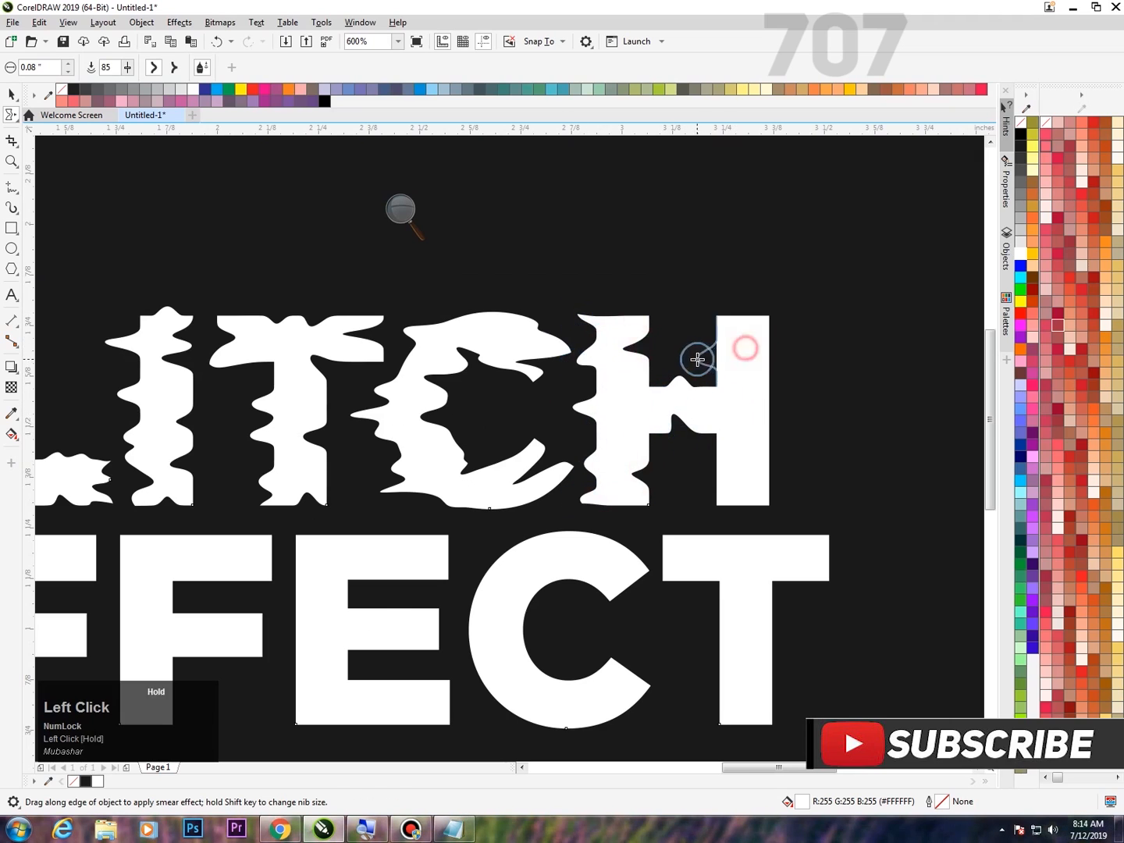
drag(697, 360, 767, 353)
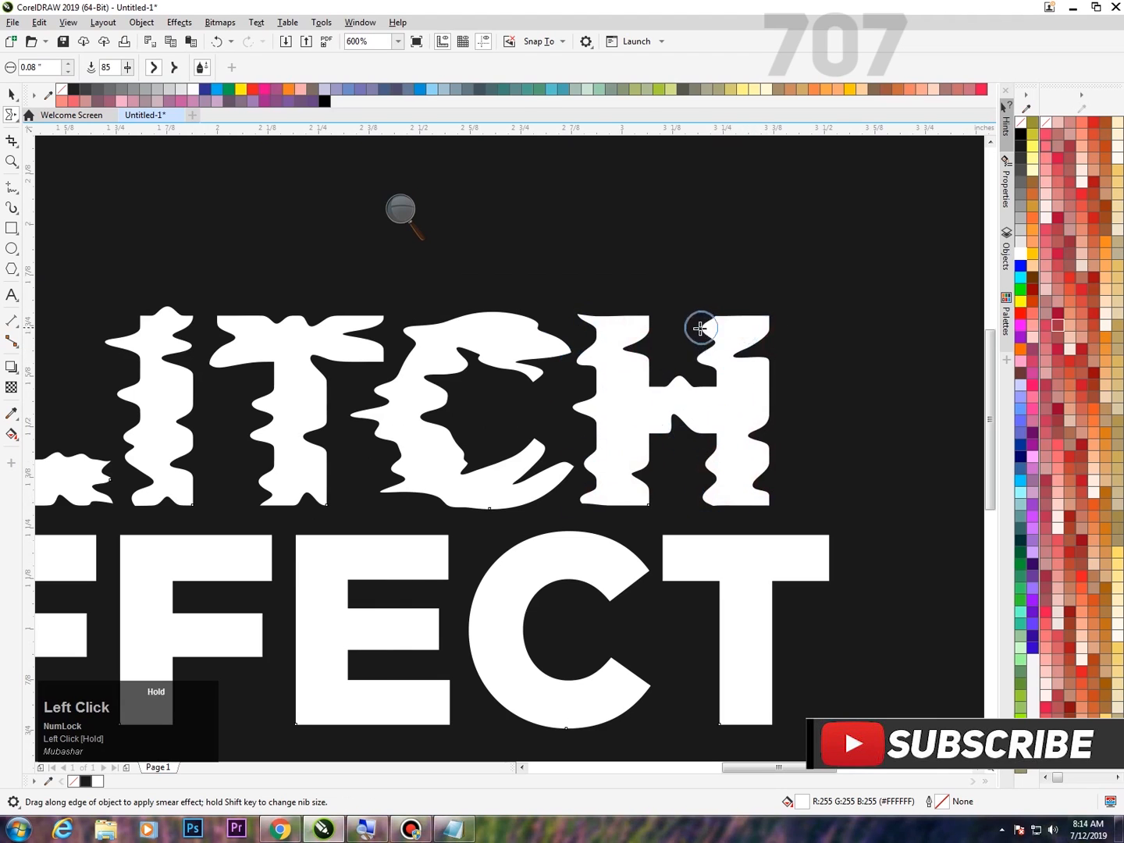
drag(705, 329, 692, 330)
Increase the Smear tool's nib size to 0.15 inches for the "EFFECT" line.
scroll(681, 430, down, 1)
scroll(607, 527, up, 1)
scroll(722, 466, down, 1)
scroll(277, 493, up, 2)
click(404, 219)
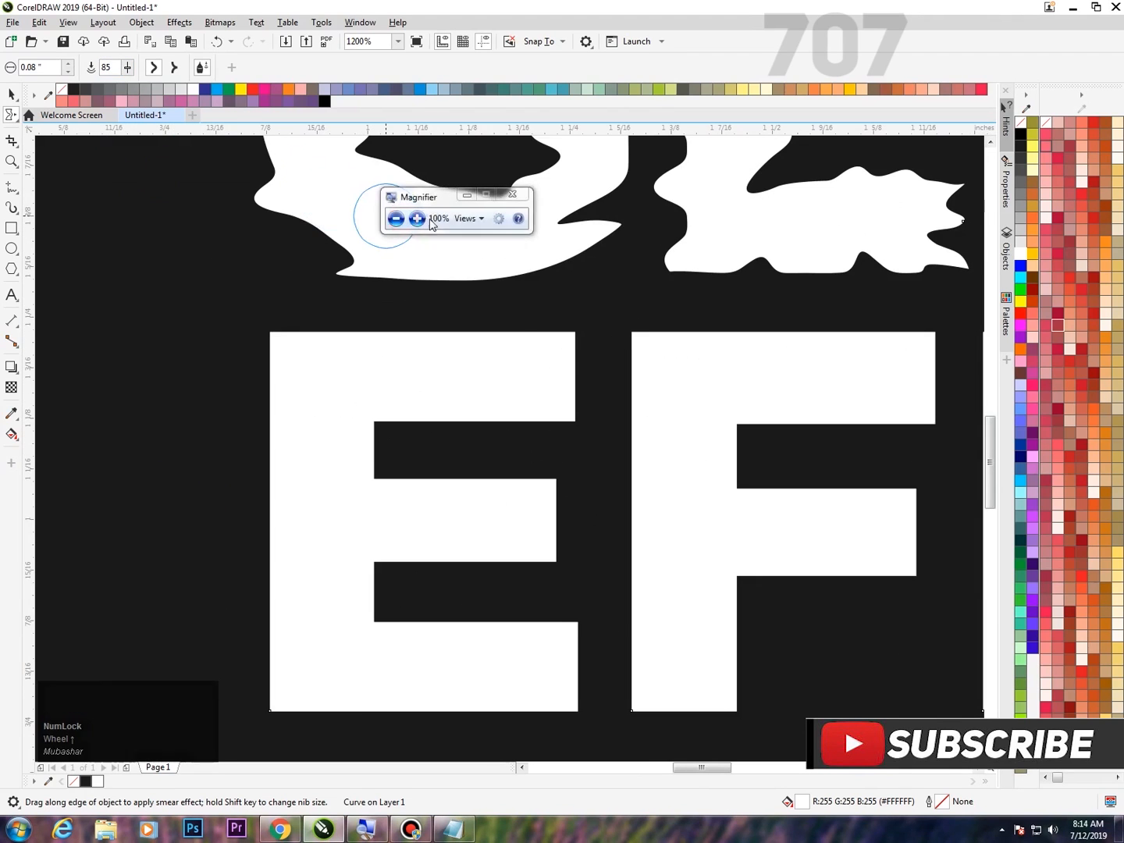
click(418, 219)
click(65, 64)
click(209, 114)
click(202, 120)
Smear broad waves along the left edge of the first E in "EFFECT" and widen its two inner gaps leftward.
drag(303, 508, 282, 508)
drag(294, 406, 247, 403)
drag(286, 633, 250, 636)
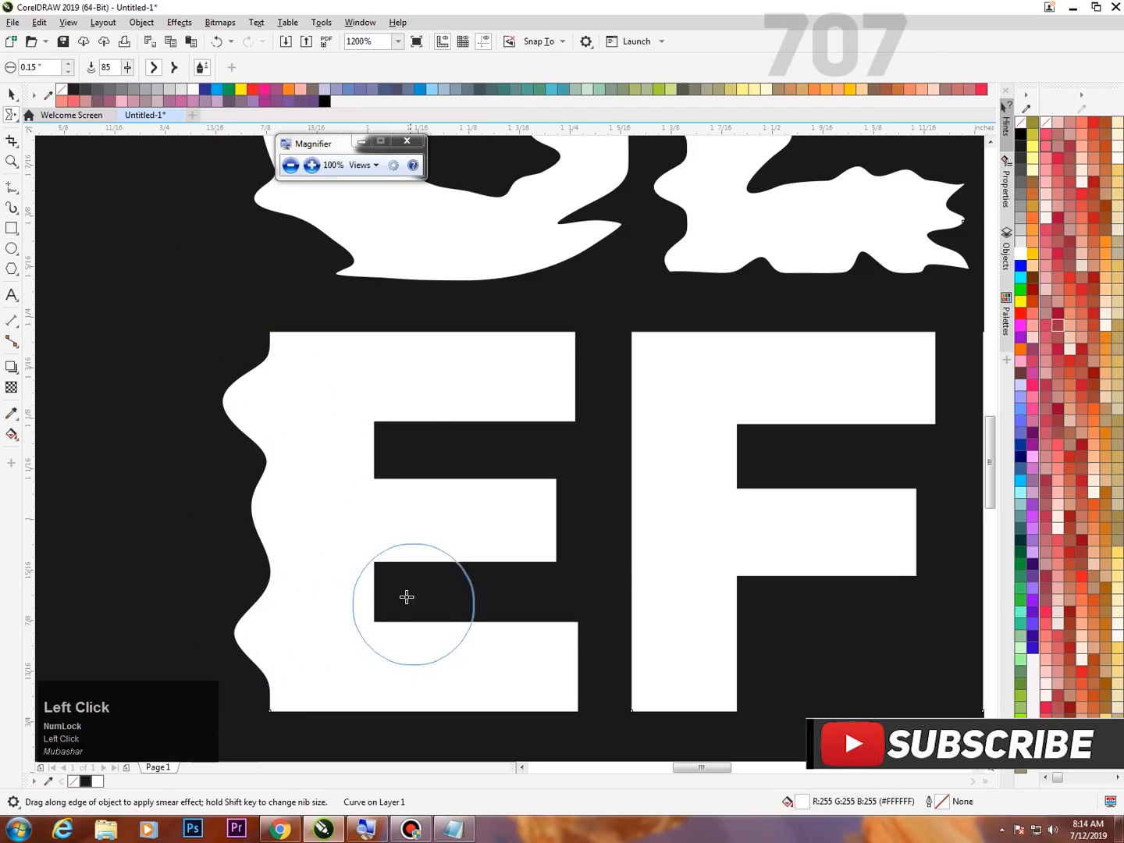
drag(384, 592, 349, 587)
drag(391, 467, 361, 467)
Smear the first E's upper and lower arm ends inward and ripple its horizontal edges.
drag(581, 385, 532, 387)
drag(469, 342, 390, 334)
drag(487, 566, 441, 548)
drag(484, 495, 437, 490)
drag(485, 629, 439, 622)
drag(486, 704, 355, 681)
drag(585, 671, 500, 668)
Smear the left, top and arm-end edges of the first F in "EFFECT" into broad waves.
drag(733, 477, 608, 452)
drag(649, 642, 621, 638)
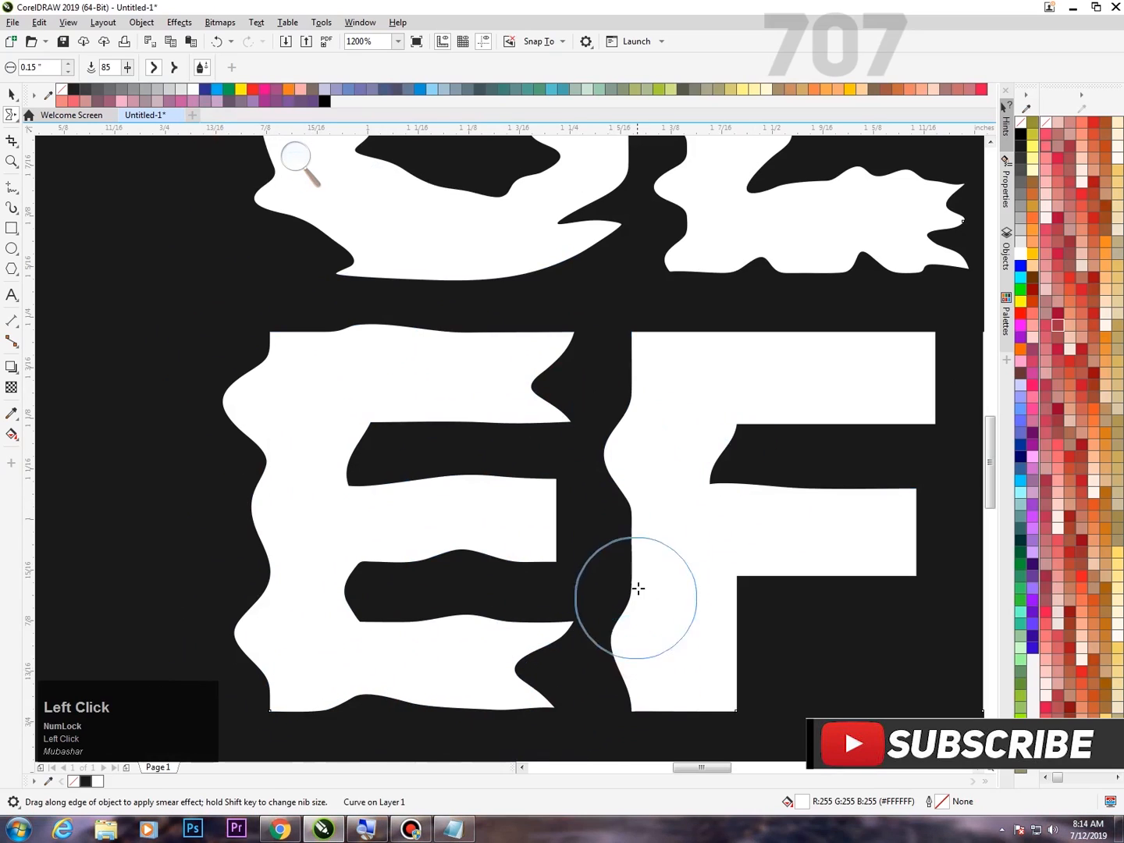
drag(643, 576, 579, 561)
drag(647, 379, 619, 374)
drag(818, 361, 784, 347)
drag(714, 353, 657, 336)
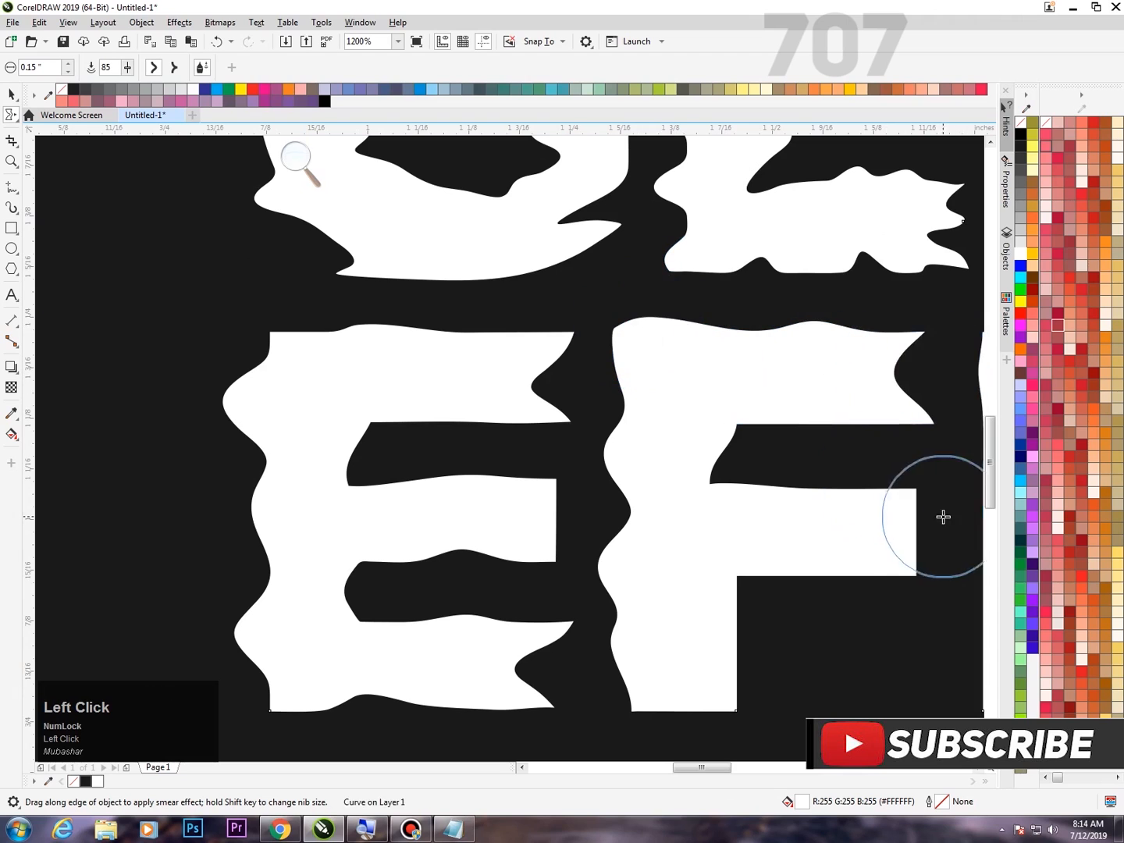
drag(934, 517, 793, 600)
Smear the stem and arm edges of the second F in "EFFECT" into irregular waves.
scroll(773, 615, down, 3)
scroll(773, 615, up, 1)
drag(776, 534, 746, 537)
drag(790, 460, 689, 438)
drag(625, 472, 634, 474)
mouse_move(629, 545)
mouse_down()
mouse_move(644, 545)
mouse_move(650, 609)
mouse_move(658, 542)
mouse_move(682, 514)
mouse_move(663, 513)
mouse_up()
drag(691, 616, 667, 616)
scroll(726, 585, down, 2)
scroll(751, 579, up, 3)
Smear the left edge, top edge and upper arms of the second E in "EFFECT" into waves.
scroll(610, 555, down, 2)
scroll(706, 503, up, 1)
drag(713, 509, 683, 515)
drag(736, 427, 582, 452)
drag(607, 598, 583, 586)
drag(604, 498, 576, 495)
drag(686, 418, 622, 416)
drag(784, 470, 740, 472)
drag(832, 595, 804, 595)
drag(769, 542, 753, 539)
Switch to the pointy smear style and distort the inner curve and open ends of the C in "EFFECT".
scroll(738, 477, down, 1)
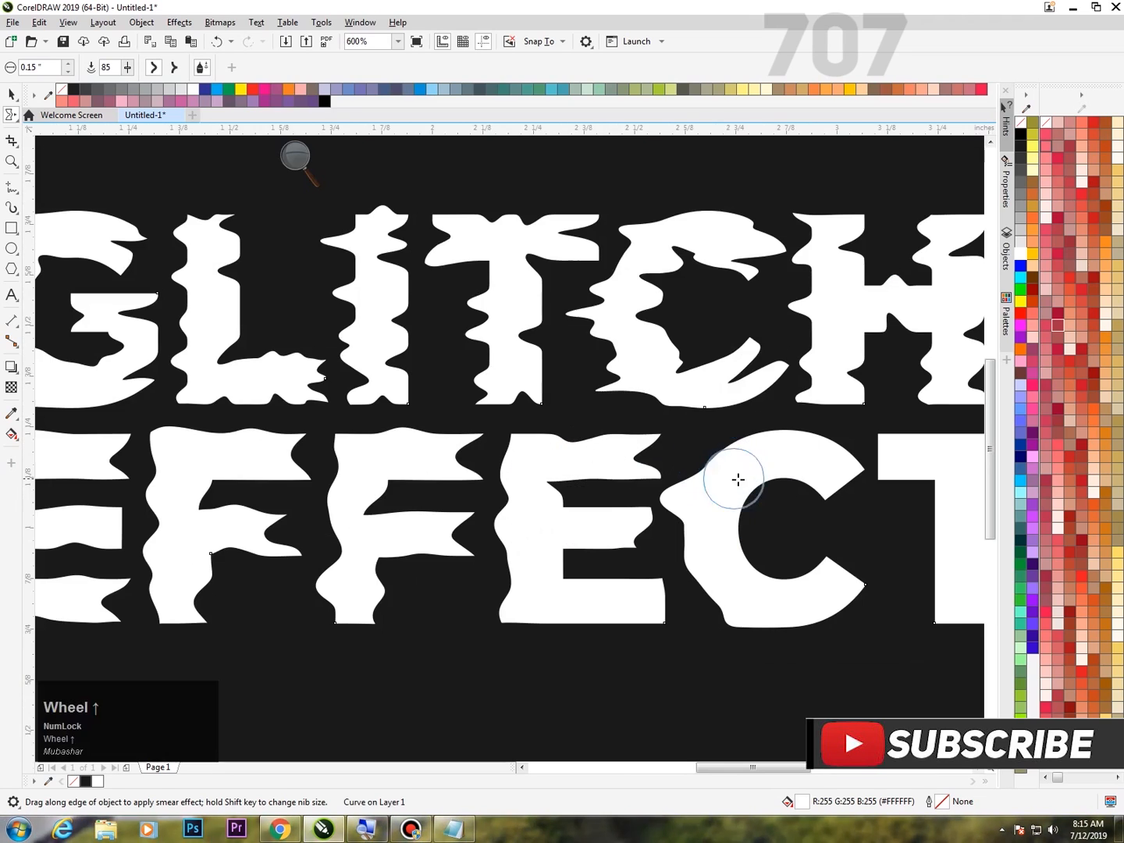
scroll(737, 477, up, 1)
click(187, 70)
drag(738, 445, 685, 452)
mouse_move(752, 549)
mouse_down()
mouse_move(727, 552)
mouse_move(726, 512)
mouse_up()
mouse_move(862, 596)
mouse_down()
mouse_move(810, 597)
mouse_move(795, 585)
mouse_up()
Smear the left stem edge and both crossbar ends of the final T in "EFFECT".
scroll(641, 446, down, 2)
scroll(734, 467, up, 2)
drag(685, 470, 649, 470)
drag(630, 402, 586, 401)
drag(678, 447, 623, 452)
drag(673, 545, 638, 541)
drag(734, 502, 720, 501)
mouse_move(777, 409)
mouse_down()
mouse_move(742, 410)
mouse_move(753, 397)
mouse_up()
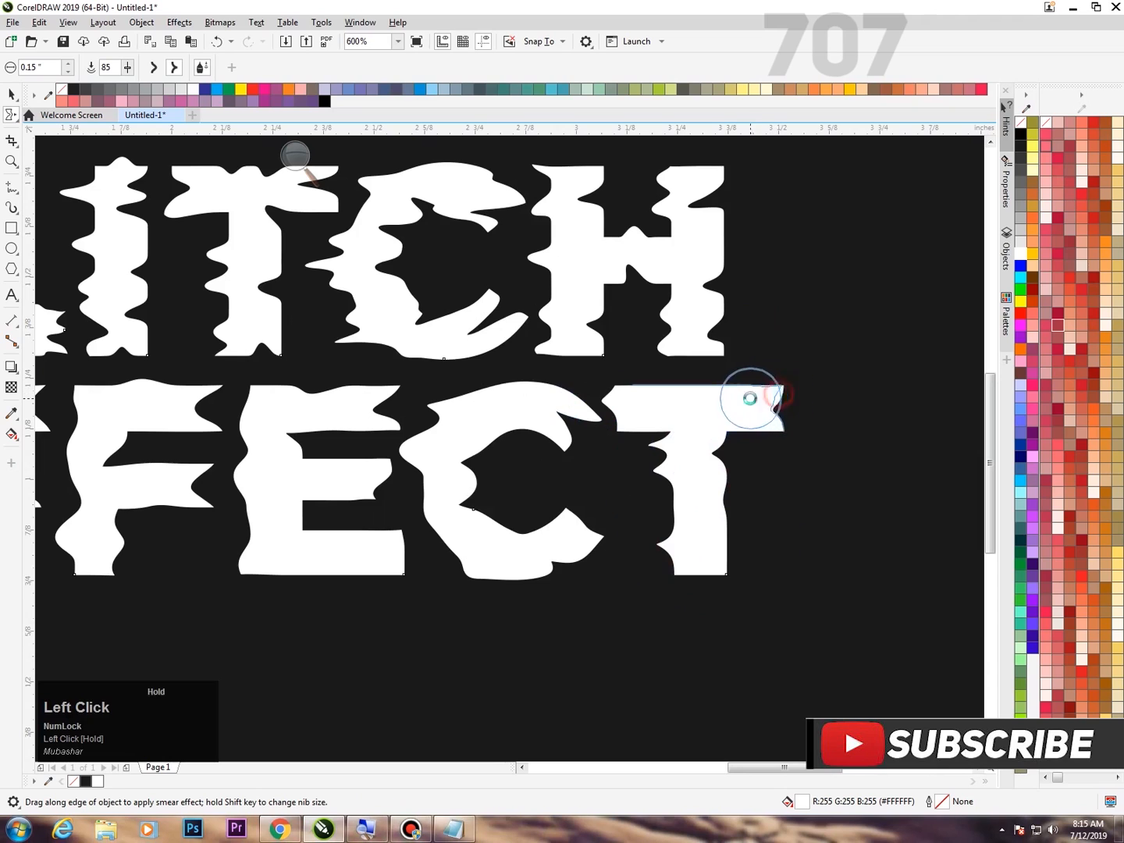
Smear waves into the right stem edge and top edge of the final T, then fit the page in view.
scroll(753, 397, down, 2)
scroll(631, 418, up, 2)
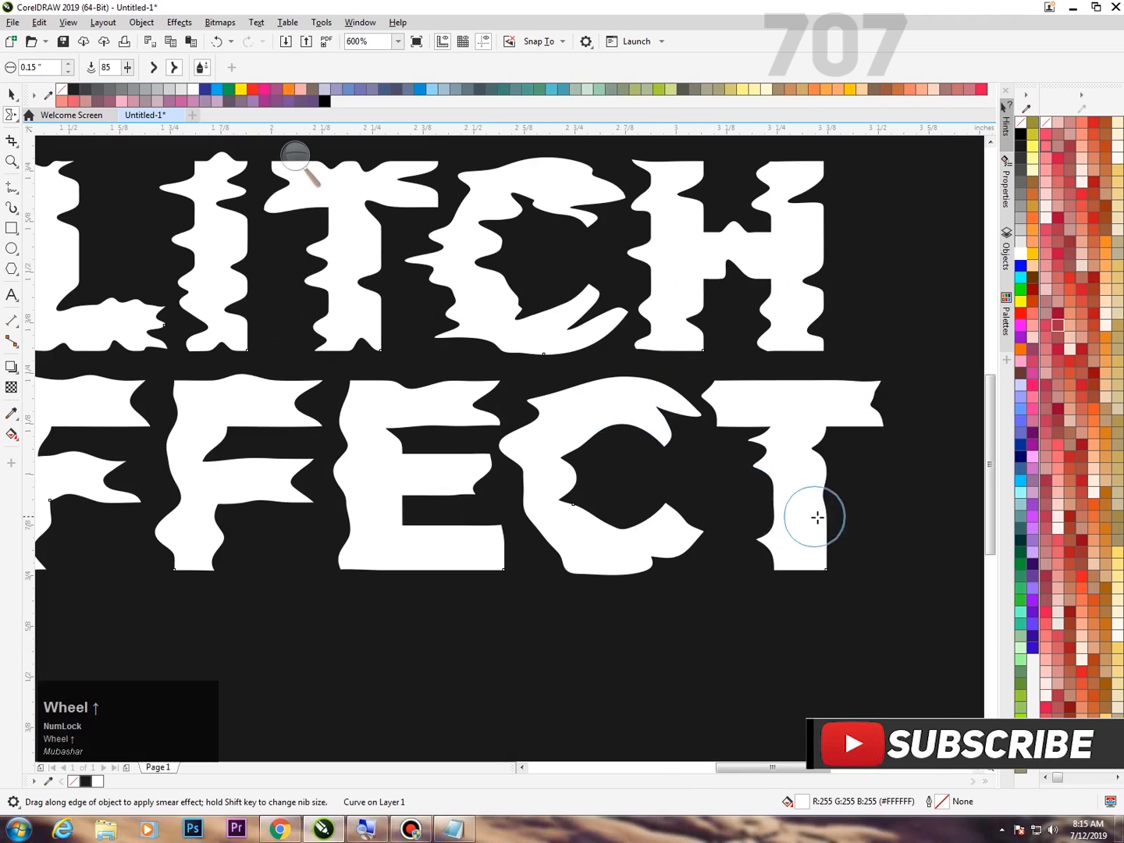
drag(791, 523, 836, 539)
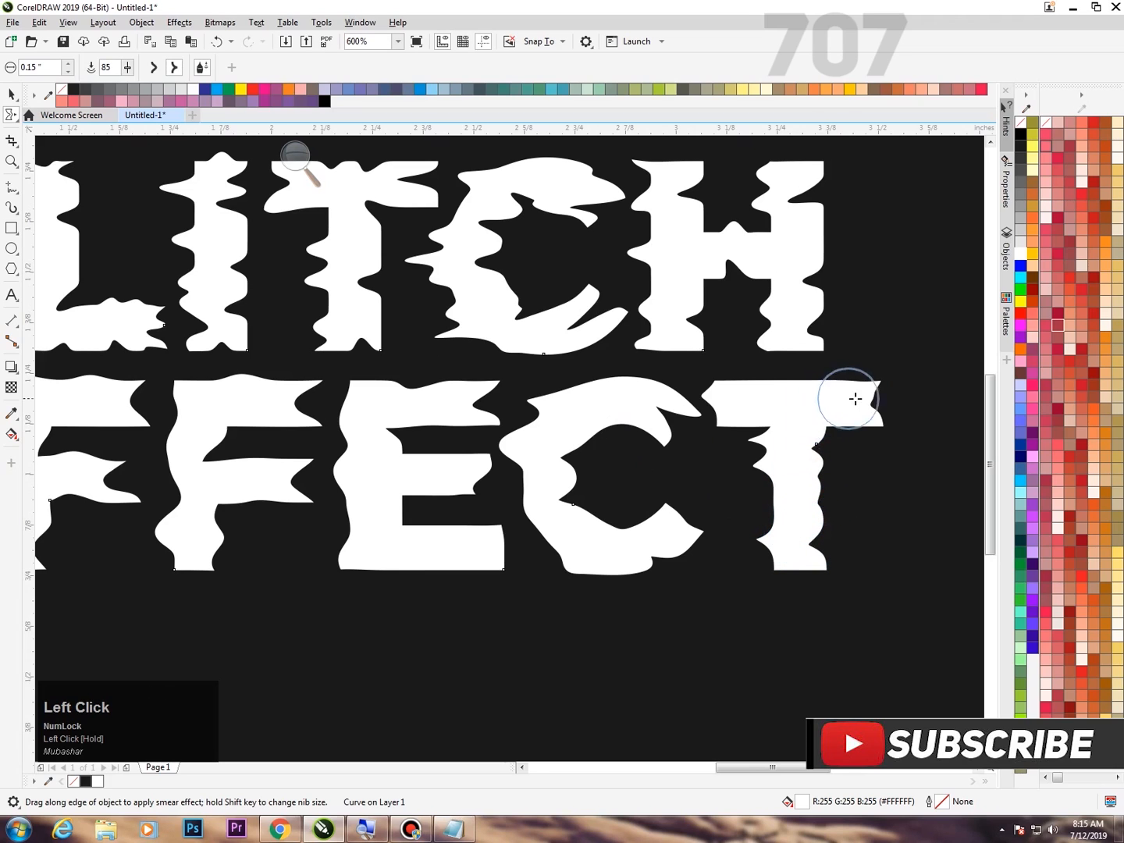
mouse_move(829, 390)
mouse_down()
mouse_move(761, 384)
mouse_move(783, 389)
mouse_up()
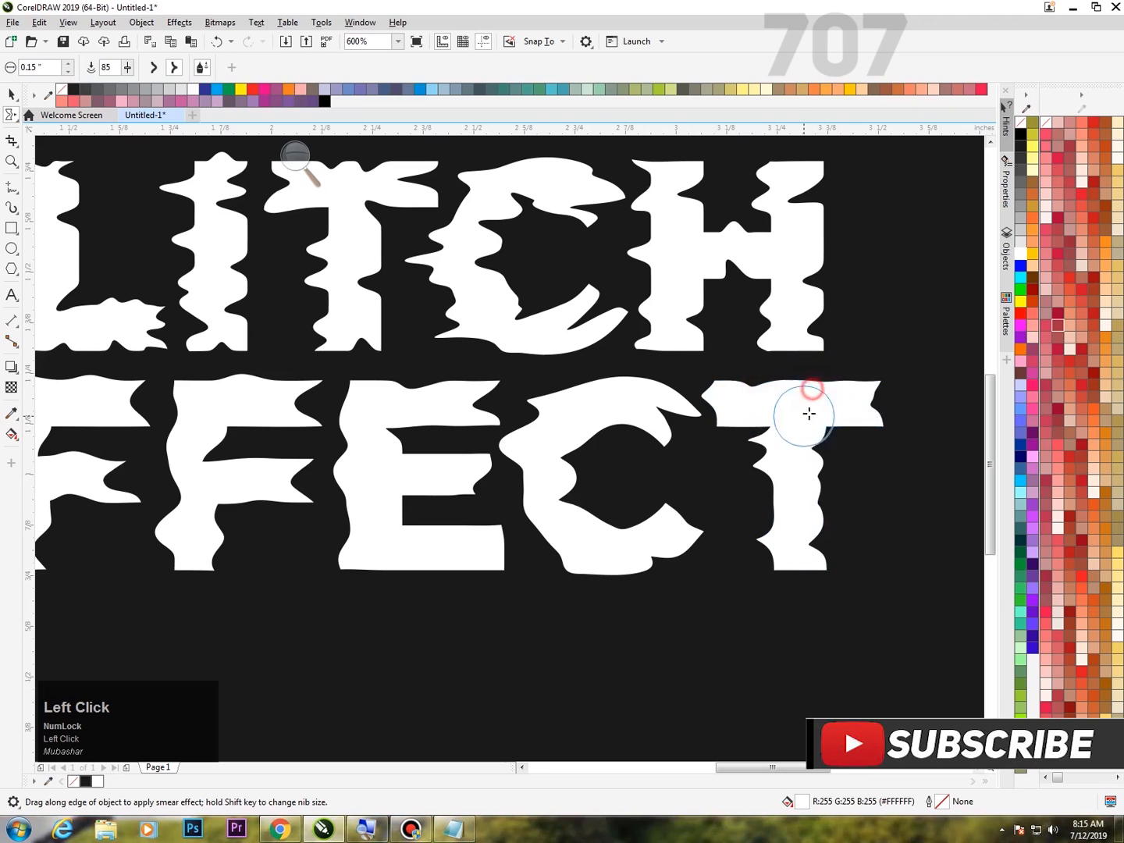
scroll(740, 319, down, 3)
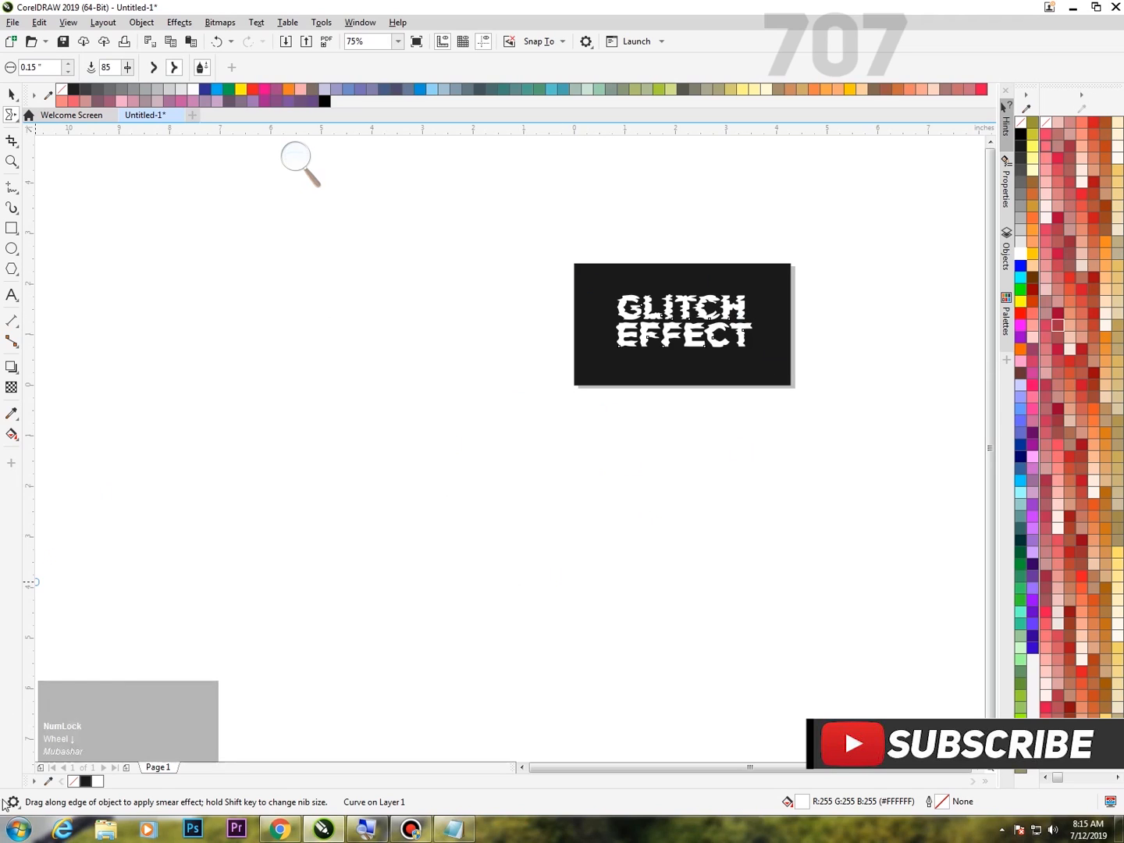
key(F4)
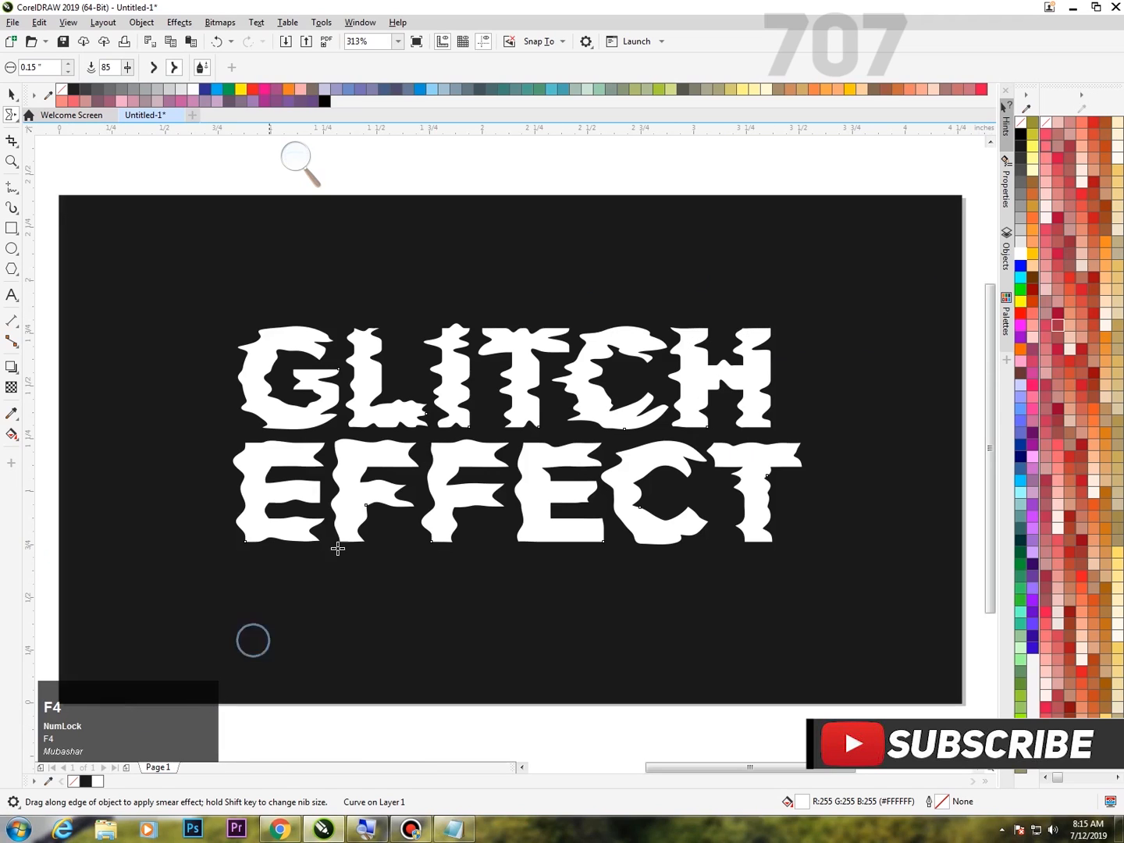
Move the distorted lettering slightly left on the dark rectangle, to about X 2.088 and Y 1.265 inches.
click(12, 93)
scroll(547, 395, down, 2)
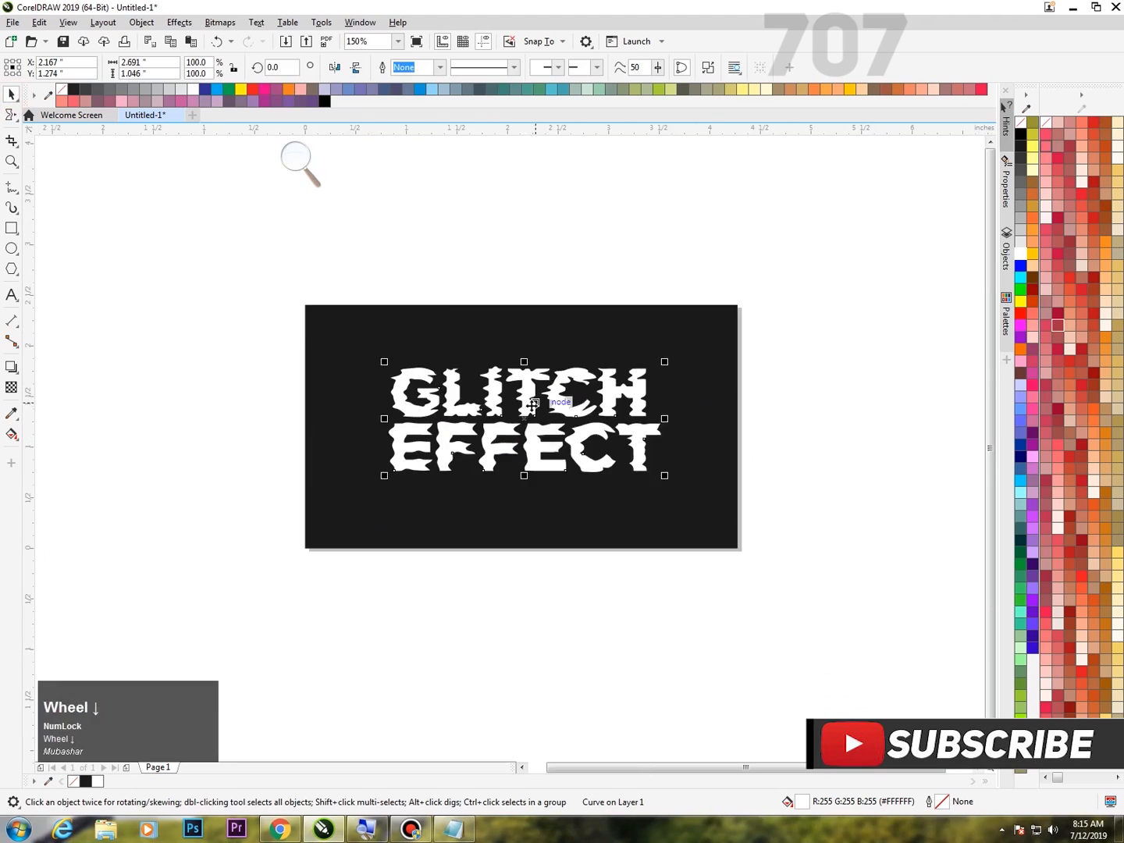
scroll(512, 449, up, 3)
scroll(545, 359, down, 1)
scroll(545, 359, down, 1)
drag(559, 293, 540, 300)
click(295, 156)
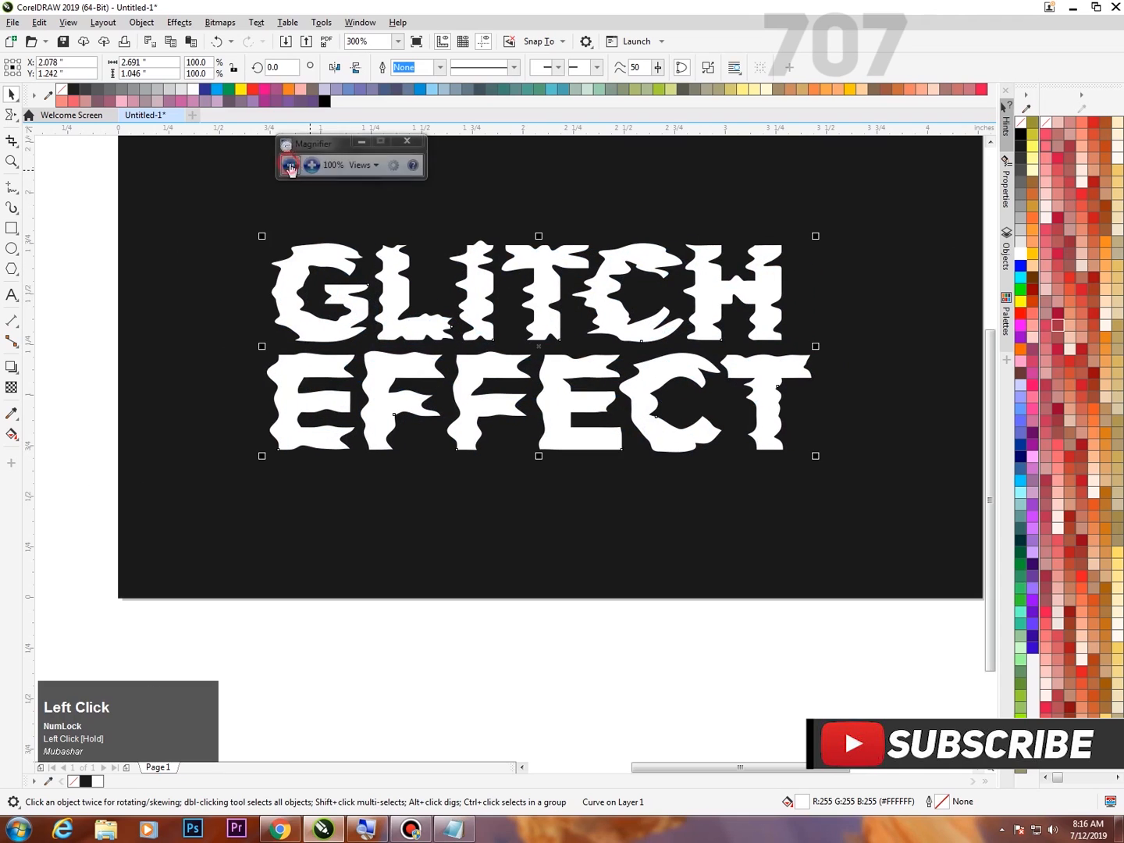
drag(319, 150, 892, 89)
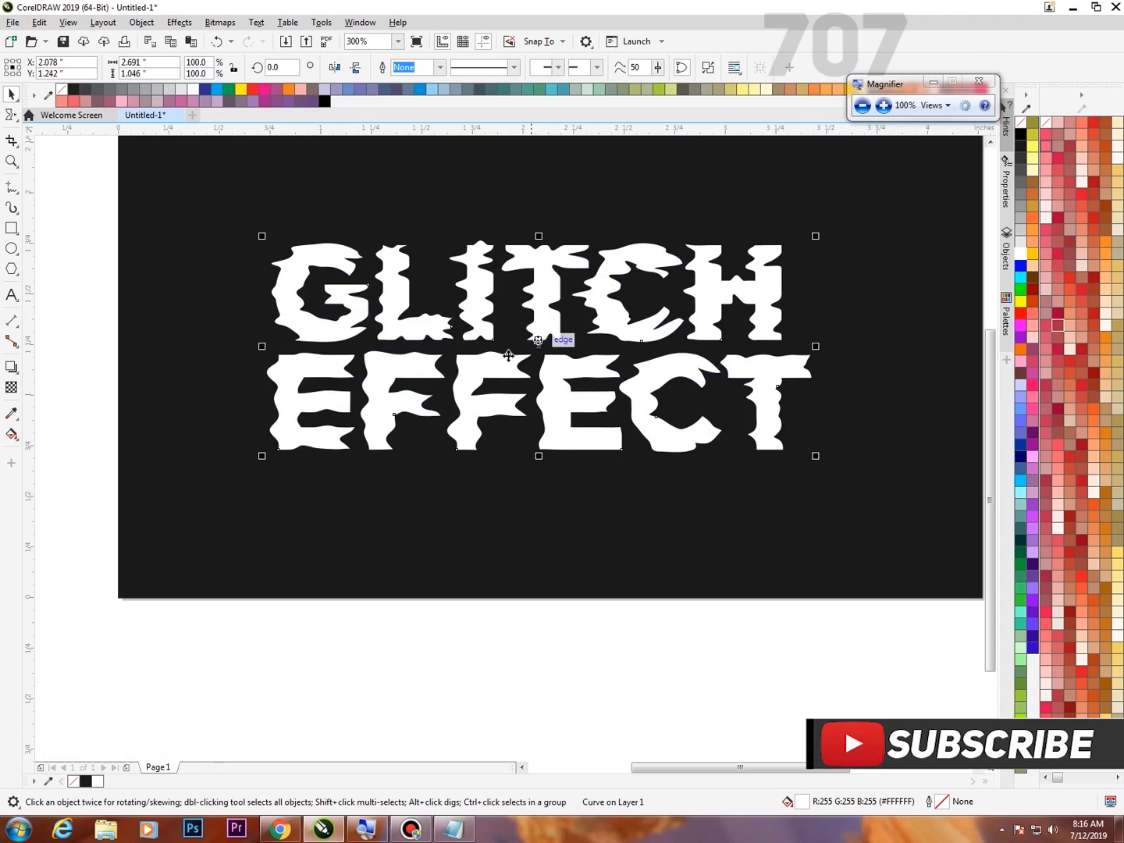
key(F4)
drag(607, 480, 611, 474)
Copy the distorted white lettering and paste a duplicate directly over the original.
right_click(610, 422)
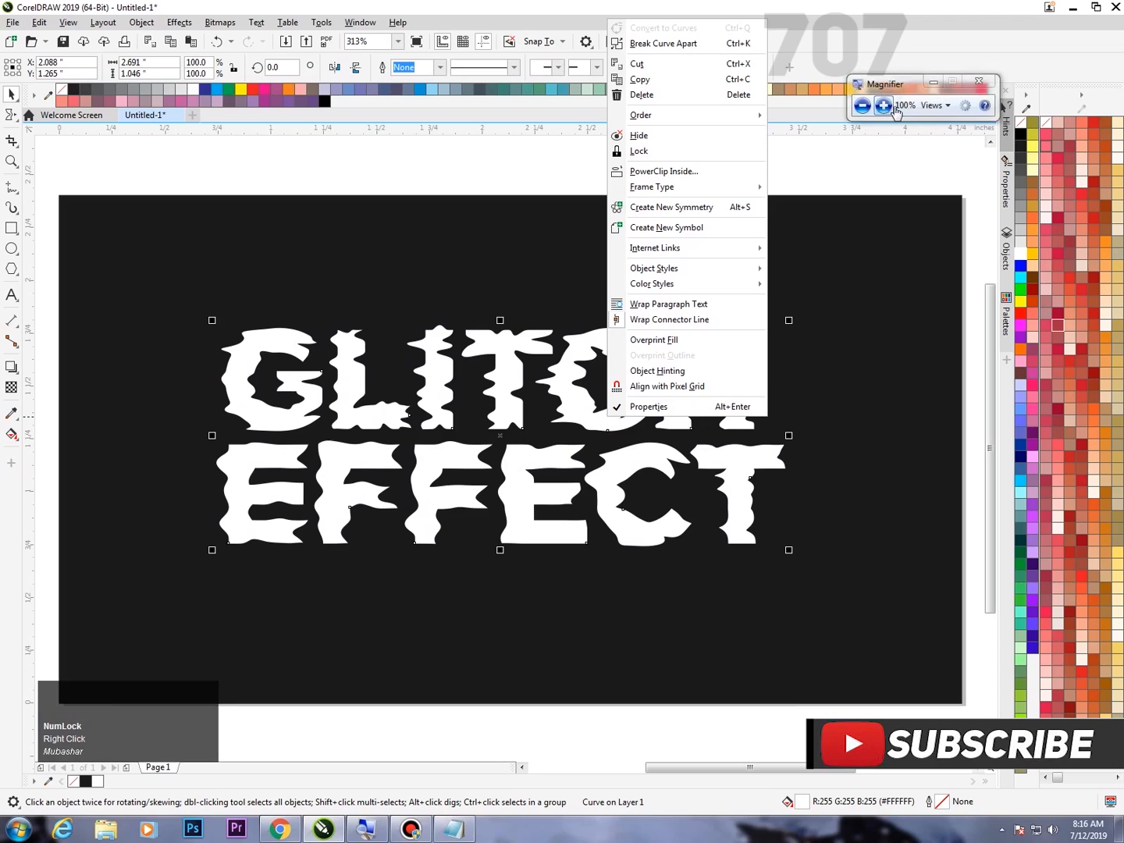
click(895, 115)
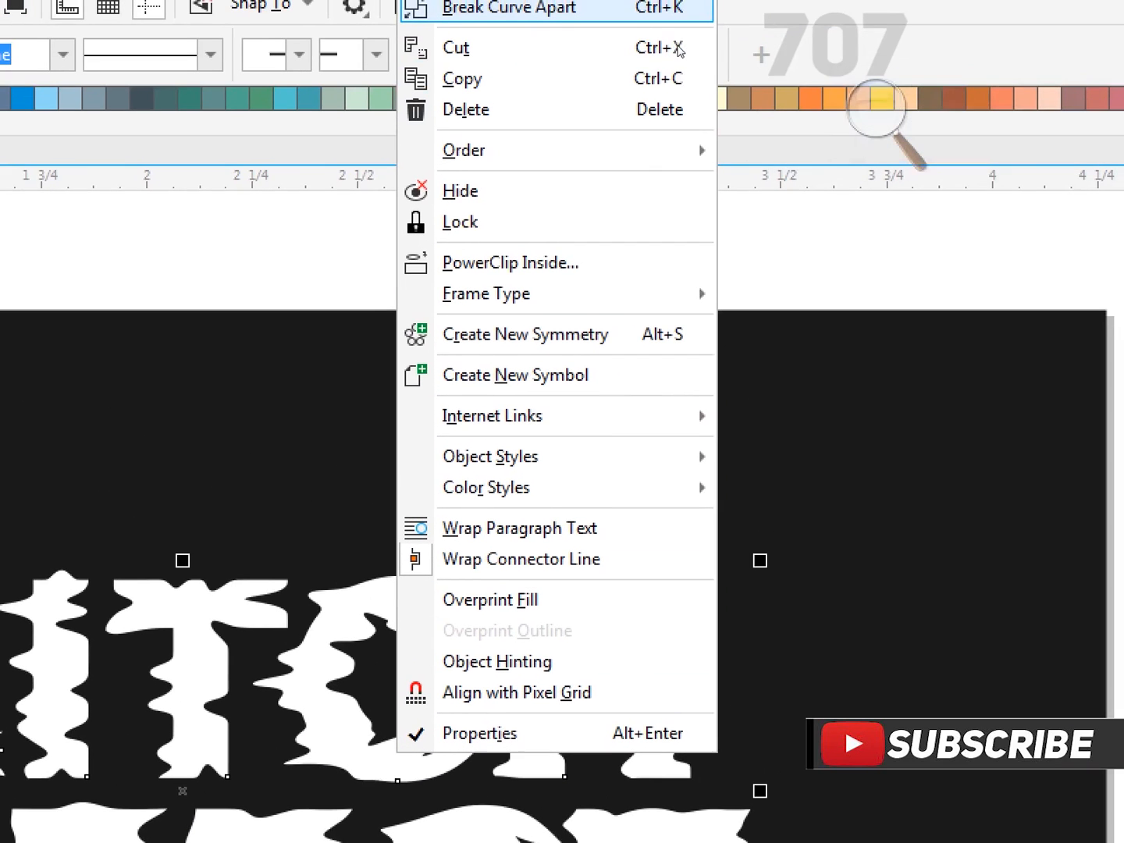
click(706, 86)
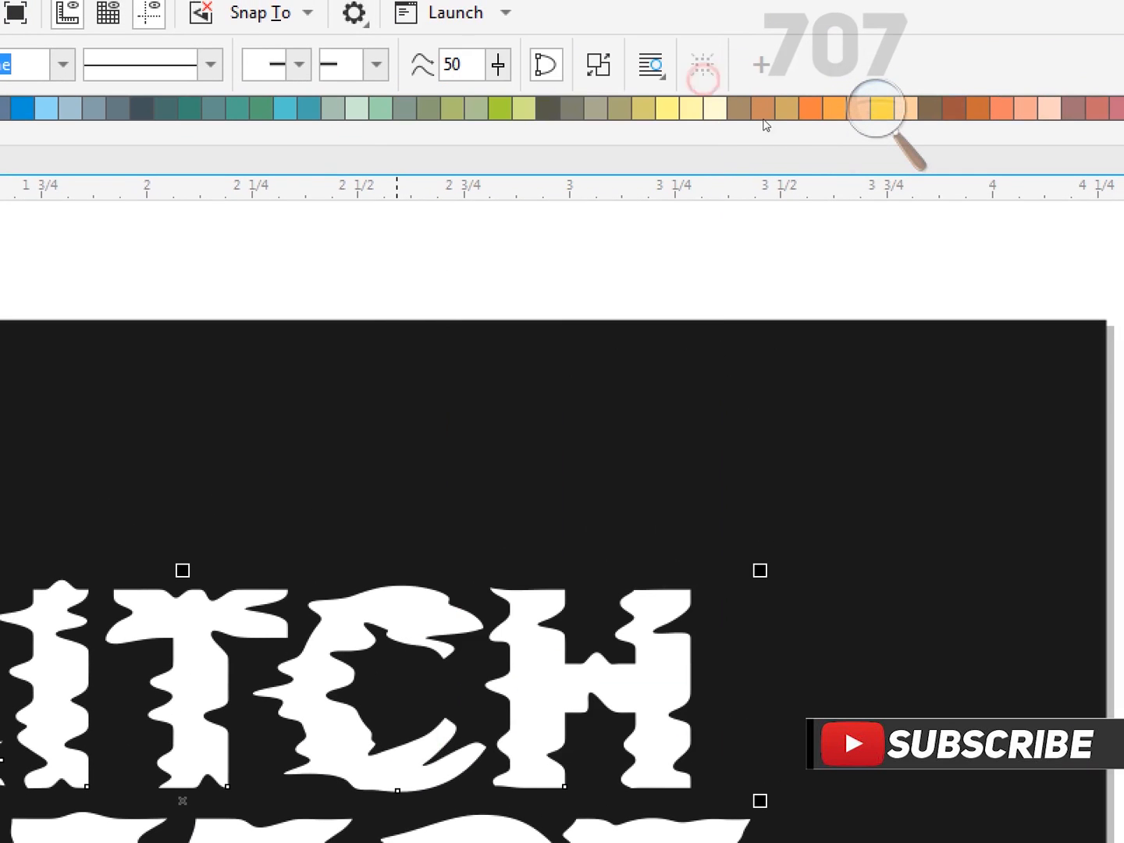
click(867, 106)
click(866, 126)
right_click(632, 155)
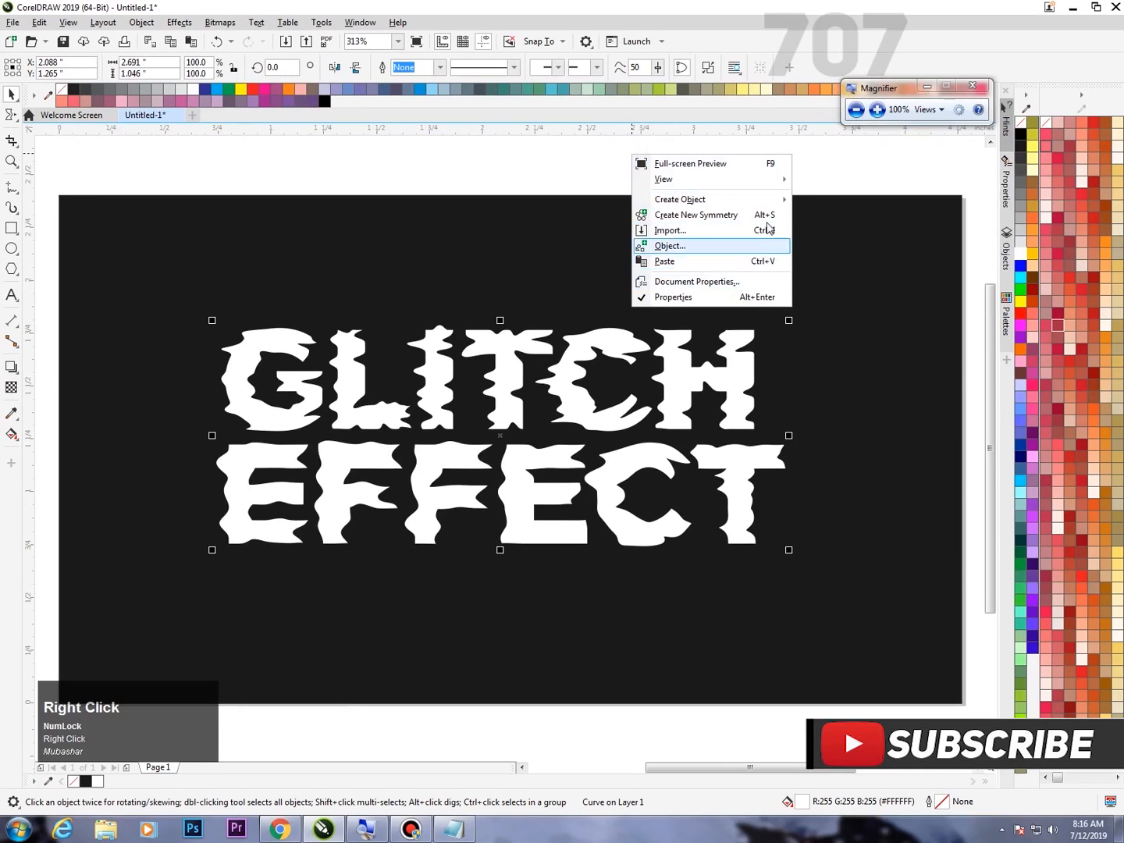
click(877, 110)
key(Down)
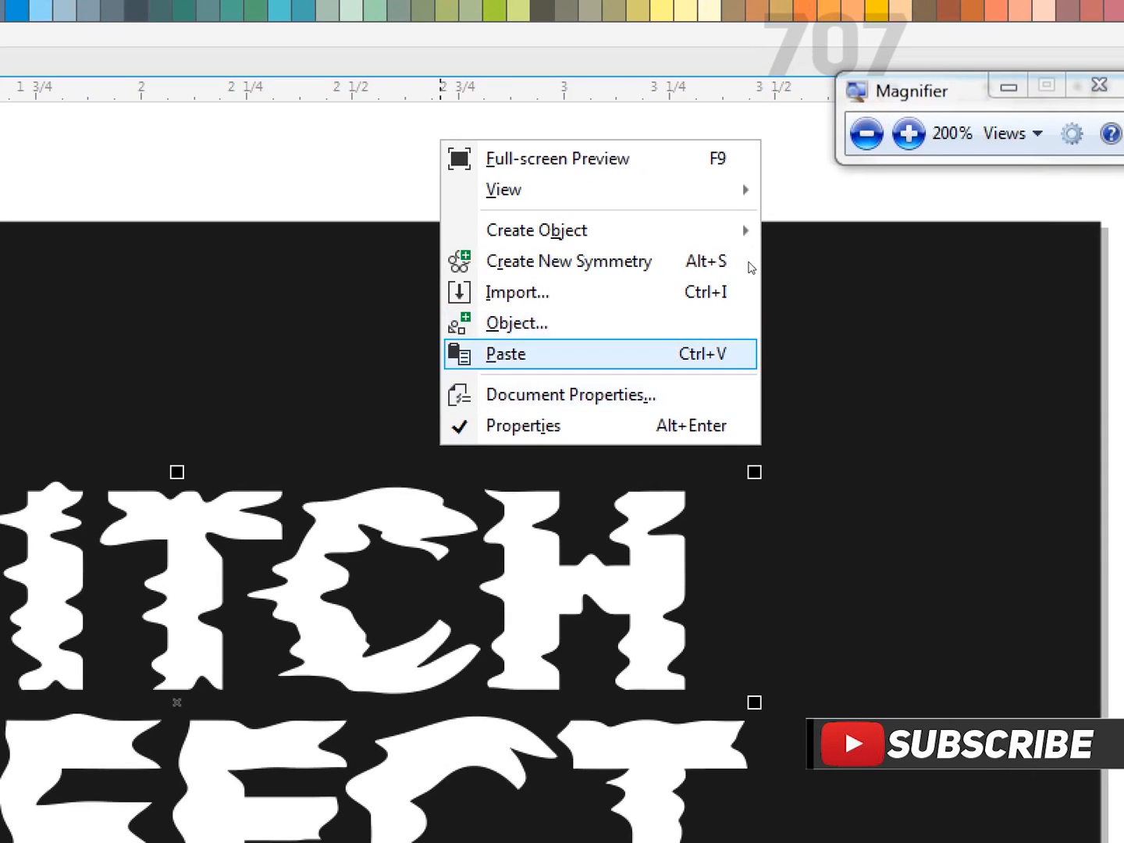
key(Return)
Fill the pasted lettering with sky blue #00CCFF and shift it slightly left, to about X 2.075 inches.
click(849, 145)
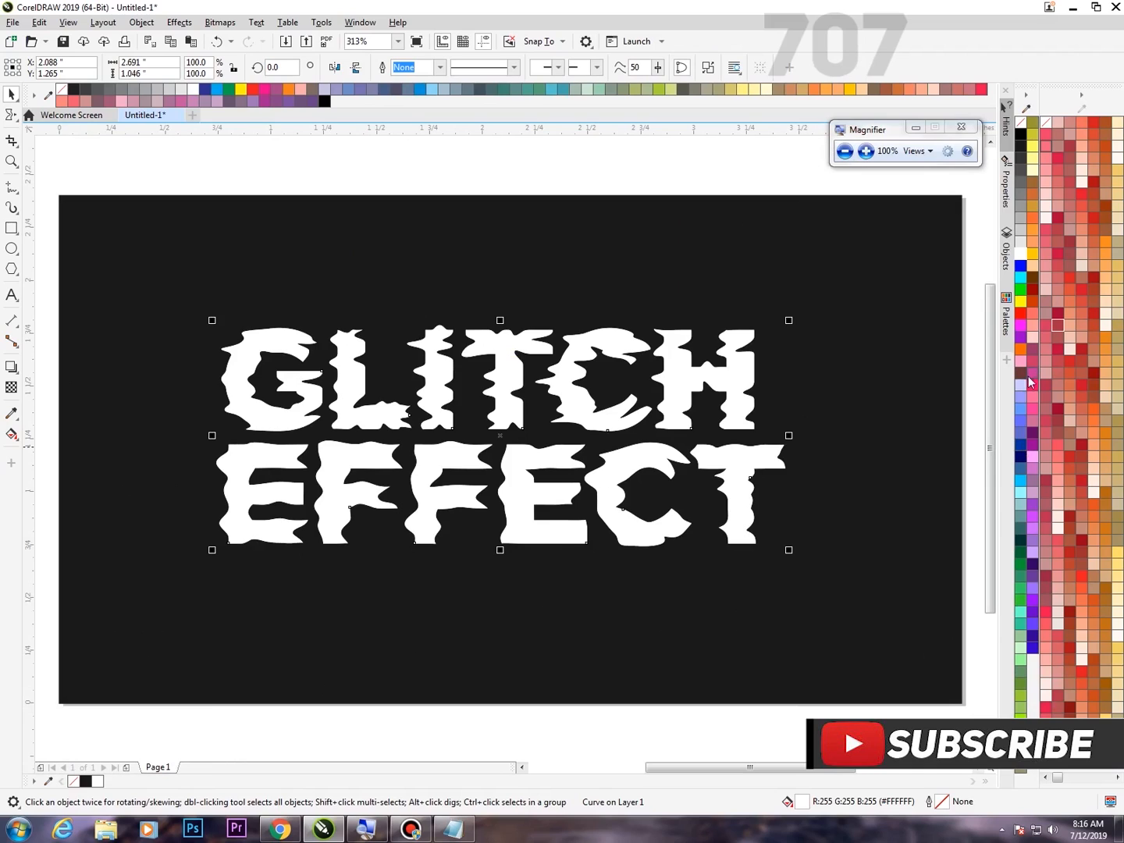
click(1022, 484)
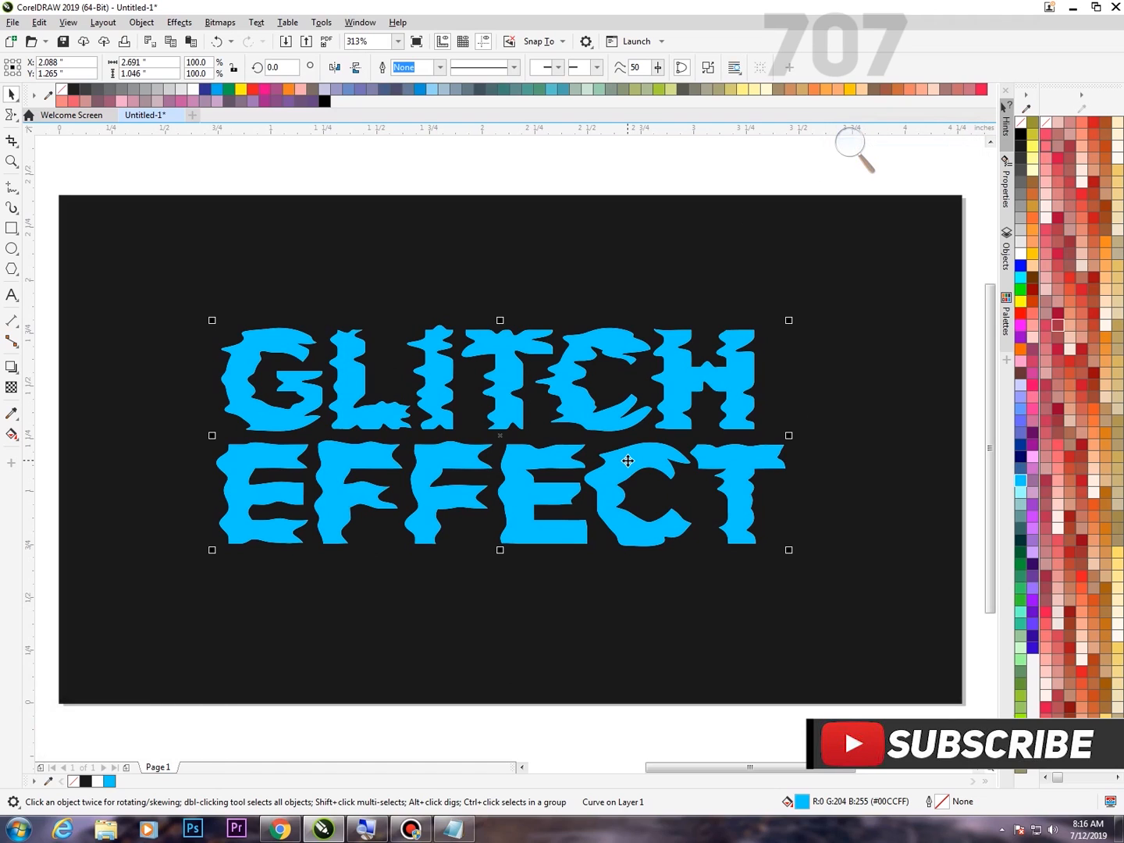
mouse_move(628, 461)
mouse_down()
mouse_move(613, 463)
mouse_move(625, 463)
mouse_up()
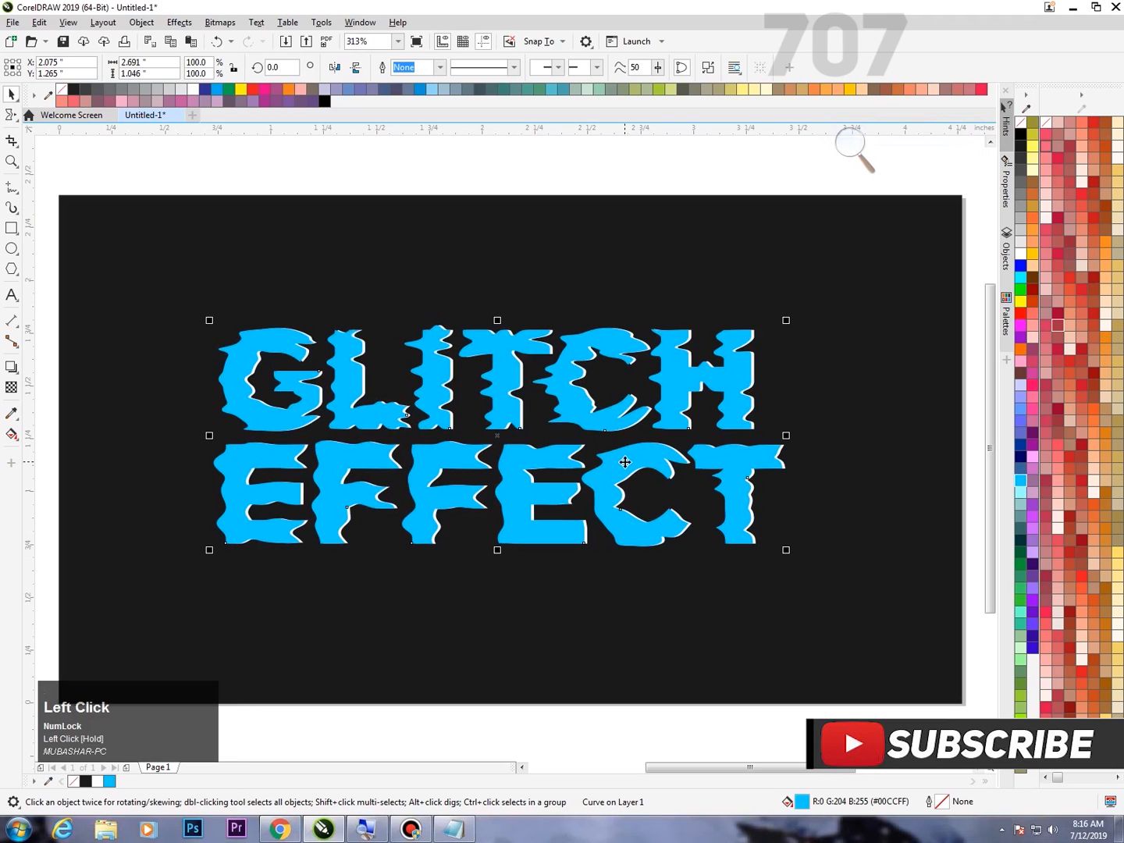
Send the blue lettering back one level so it sits behind the white lettering, and clear the selection.
right_click(613, 418)
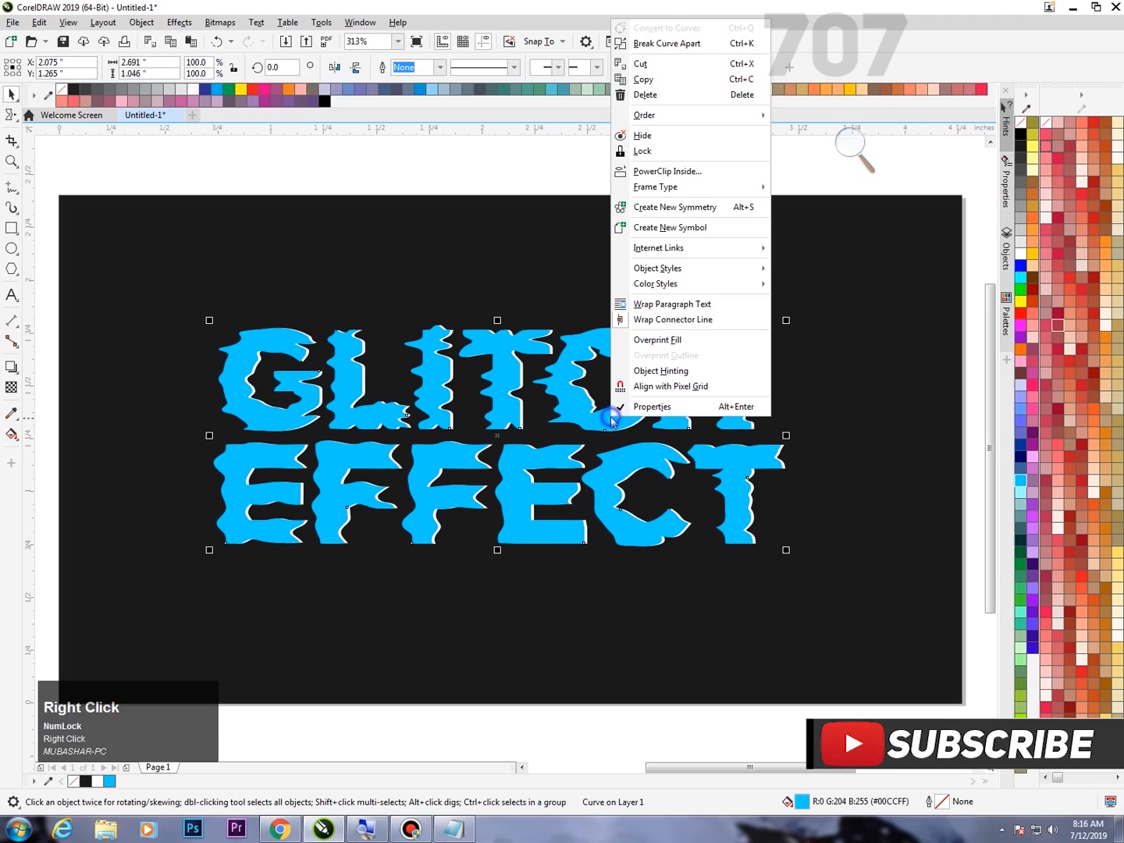
click(856, 151)
click(869, 153)
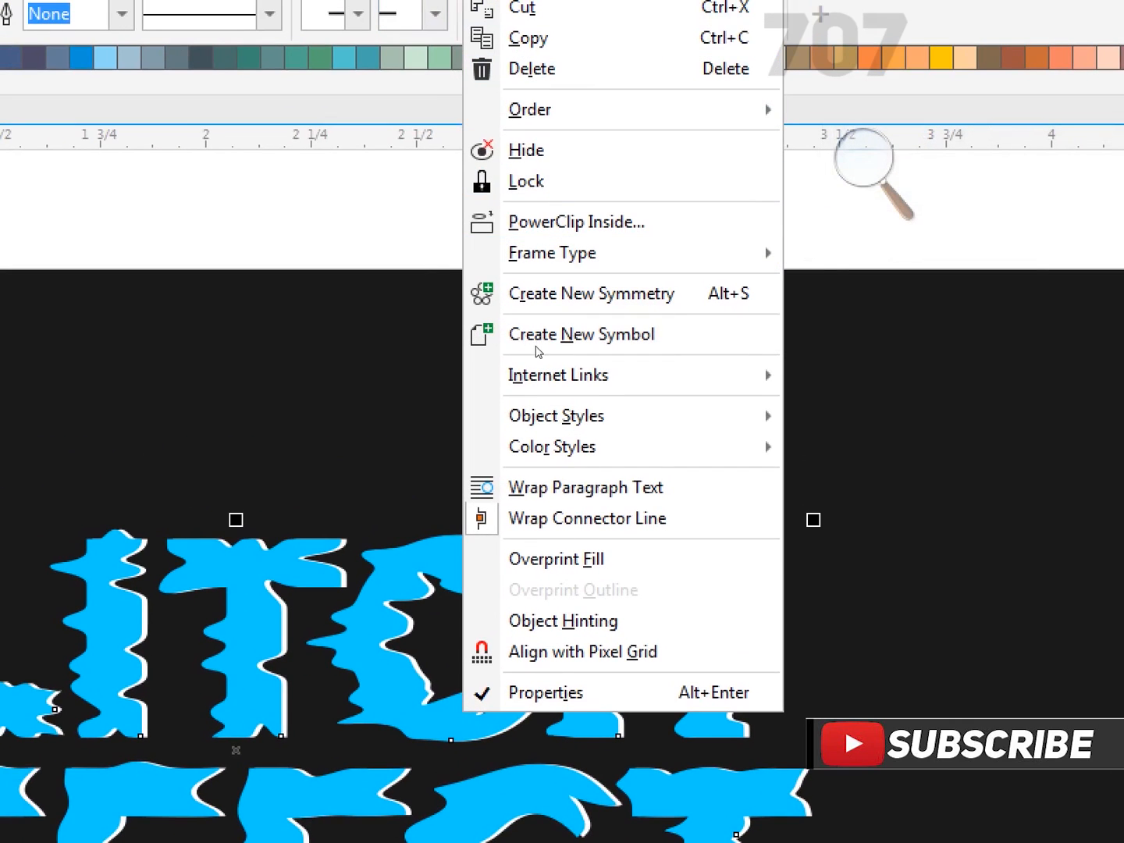
click(525, 343)
right_click(527, 343)
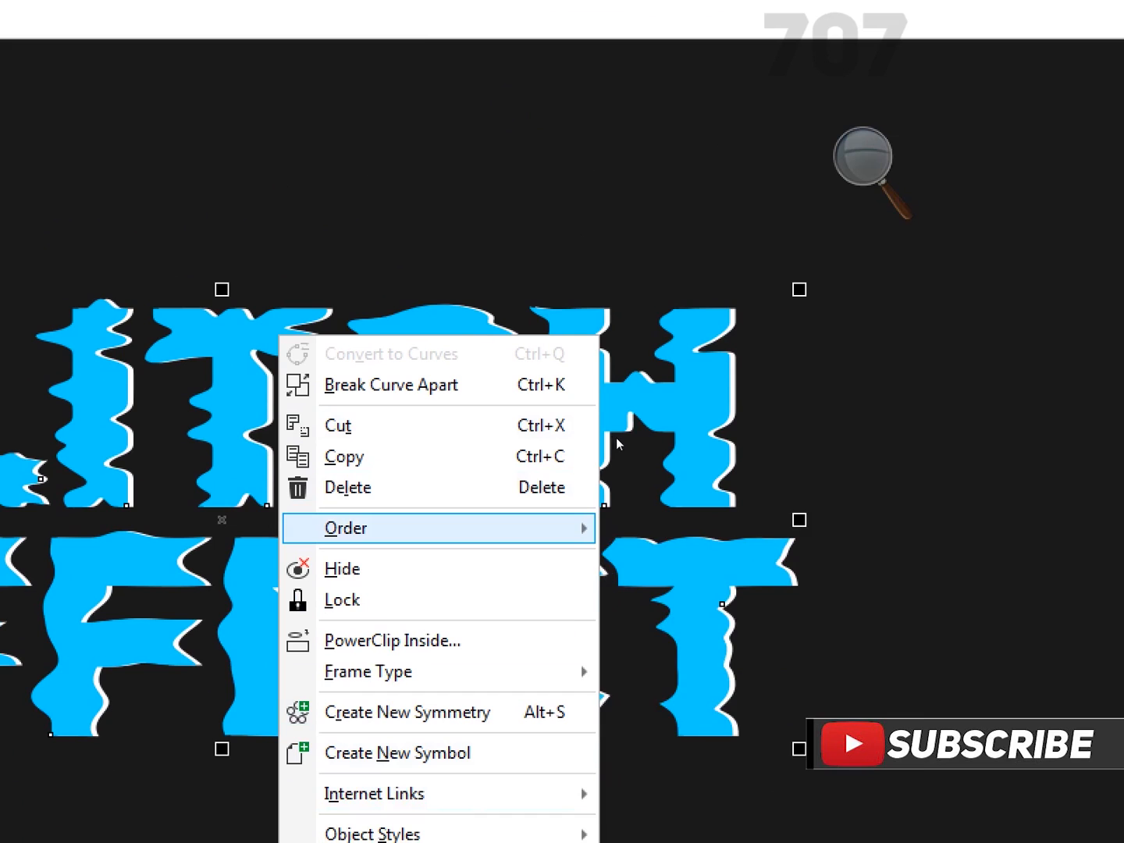
mouse_move(625, 438)
click(755, 697)
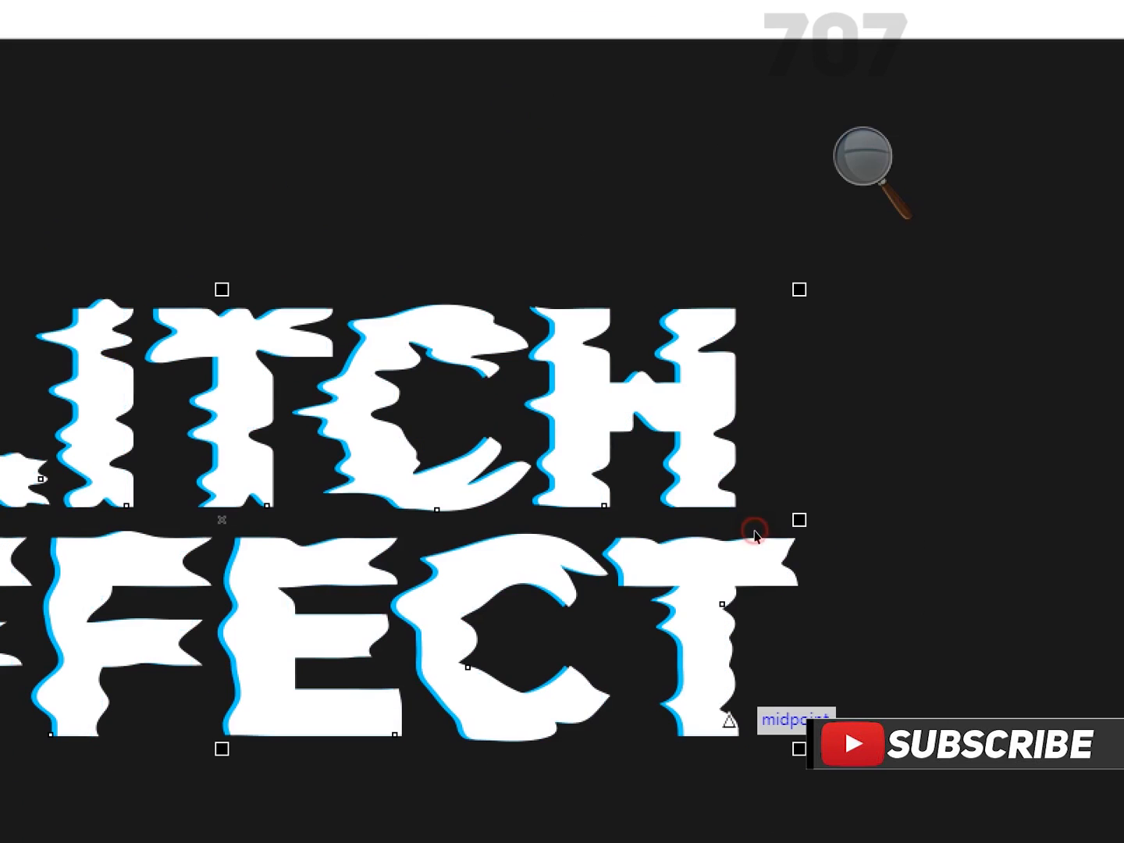
key(super+minus)
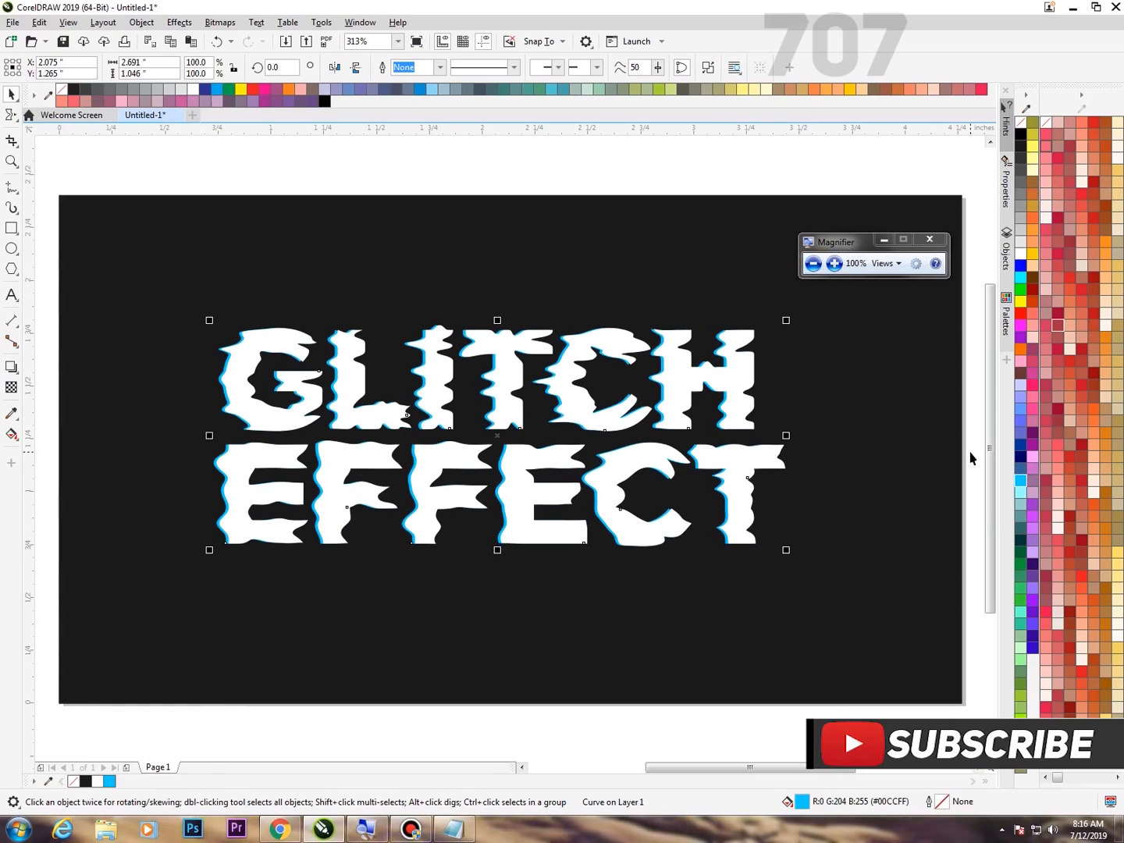
click(970, 454)
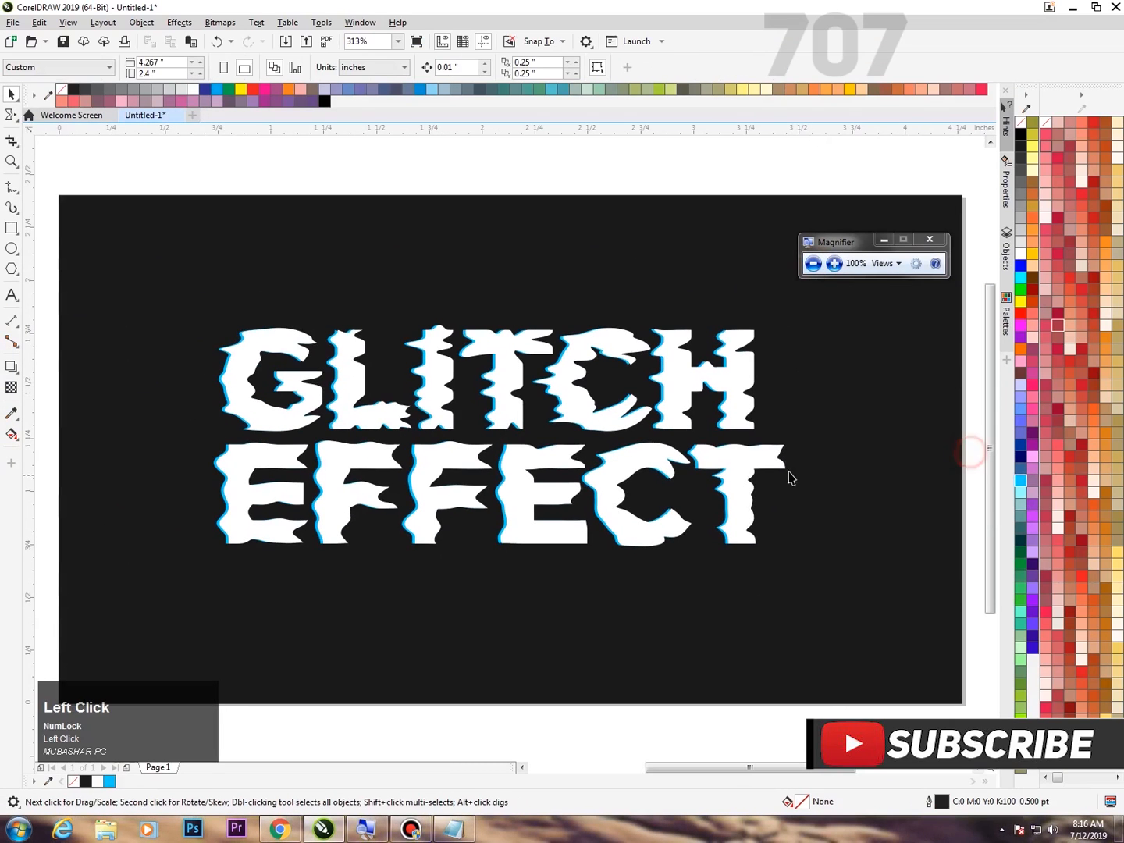
Select the white lettering and paste another copy of it exactly in place.
click(729, 380)
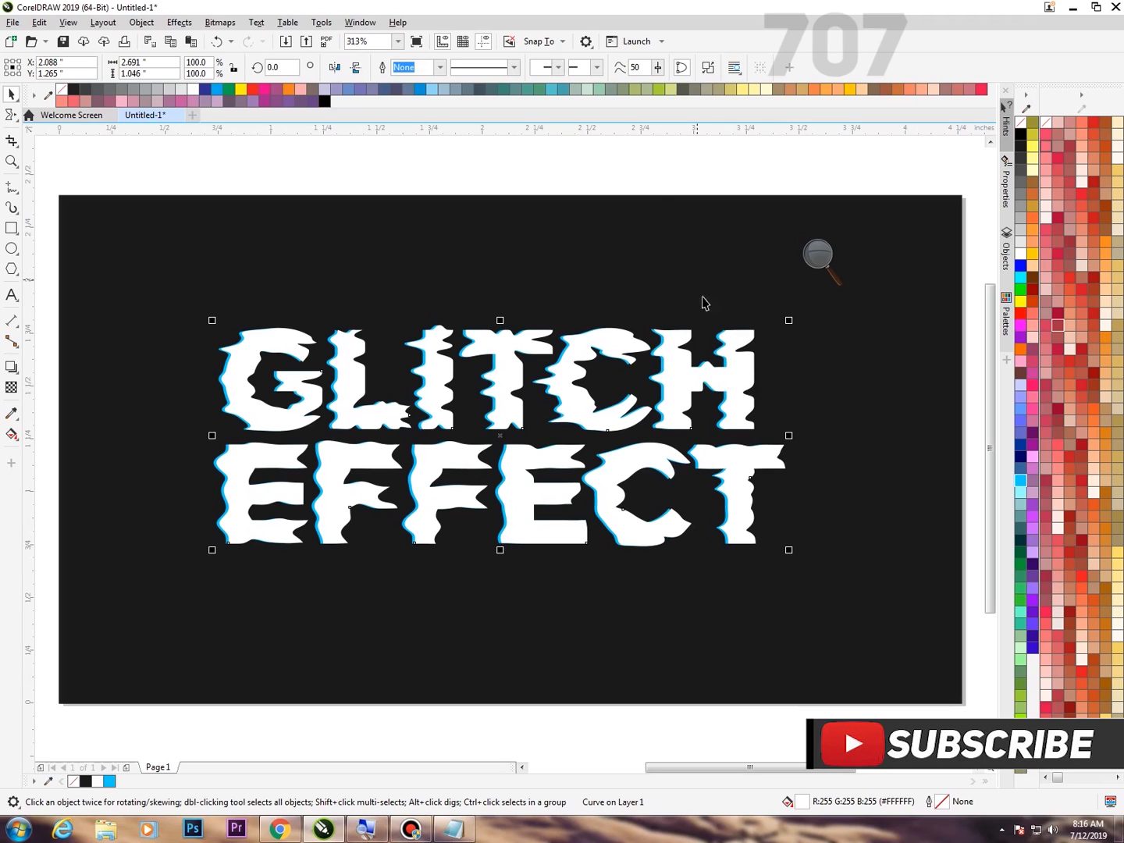
right_click(644, 144)
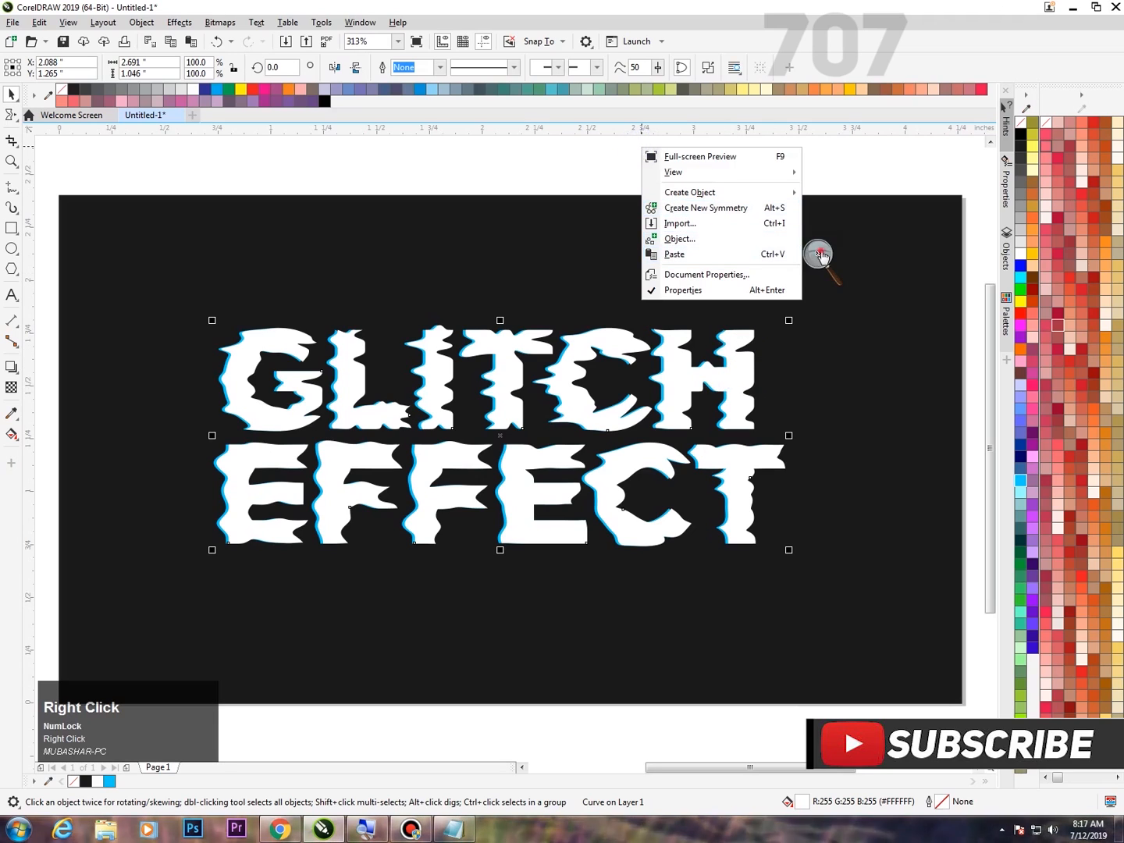
click(833, 262)
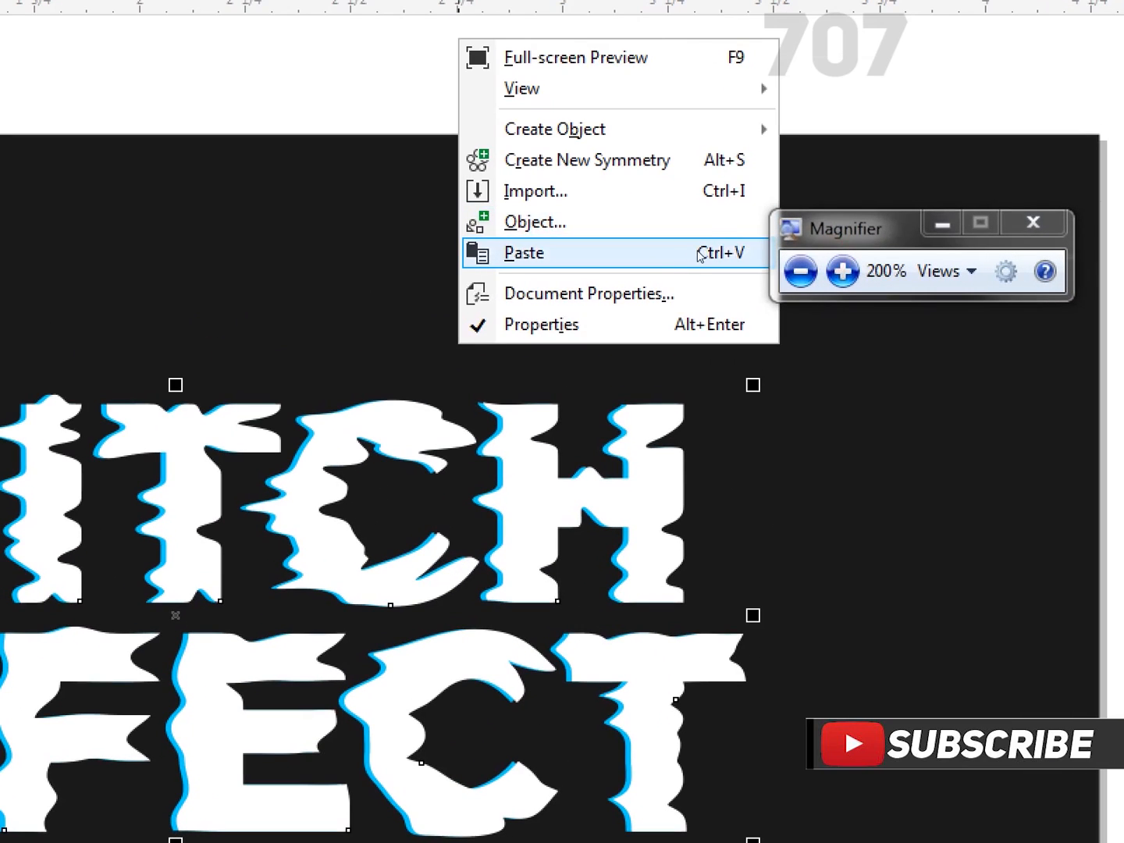
click(696, 254)
click(819, 268)
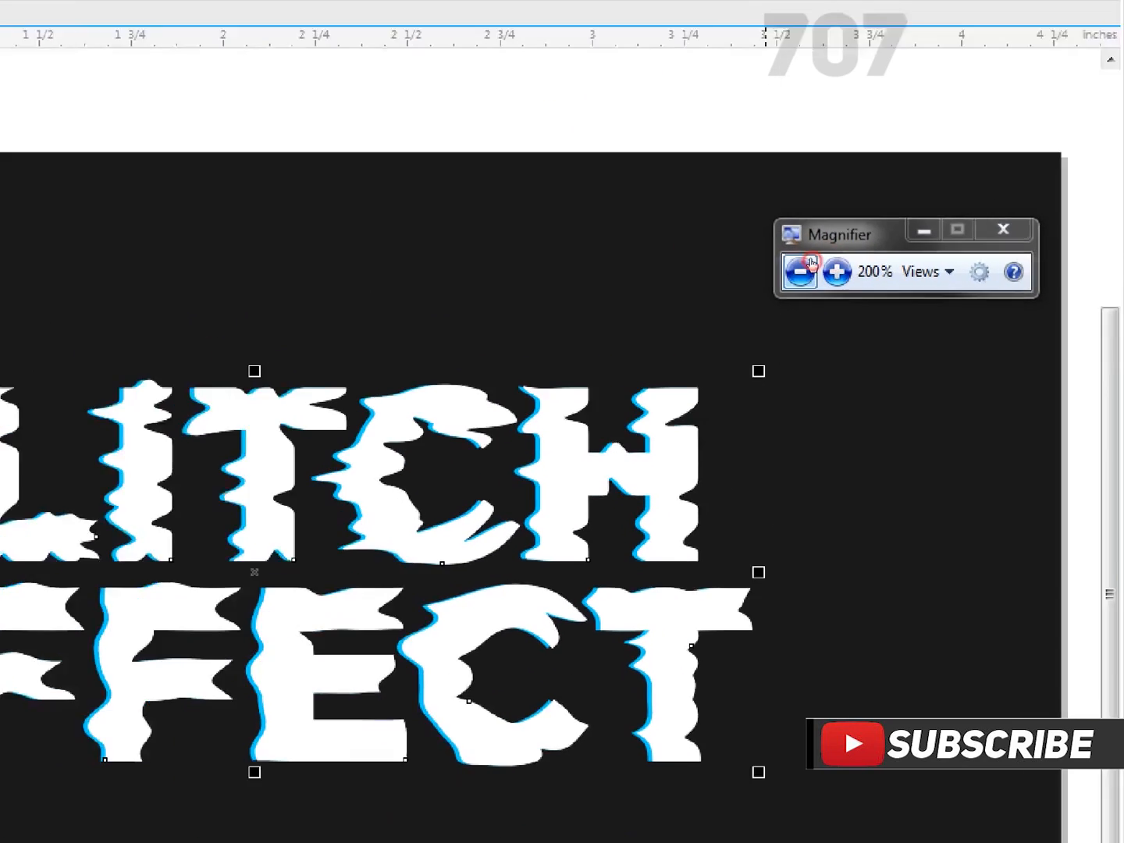
click(823, 259)
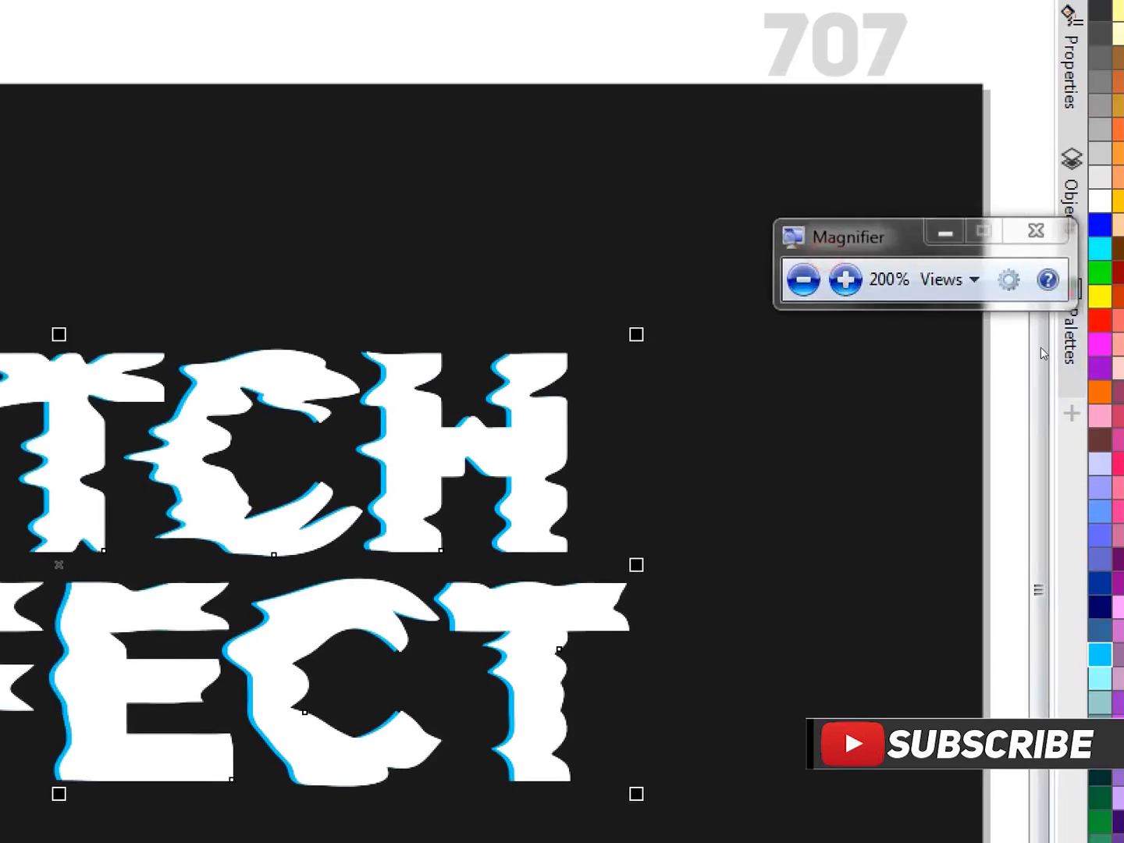
Fill the newly pasted lettering with hot pink #FF0066.
click(1033, 381)
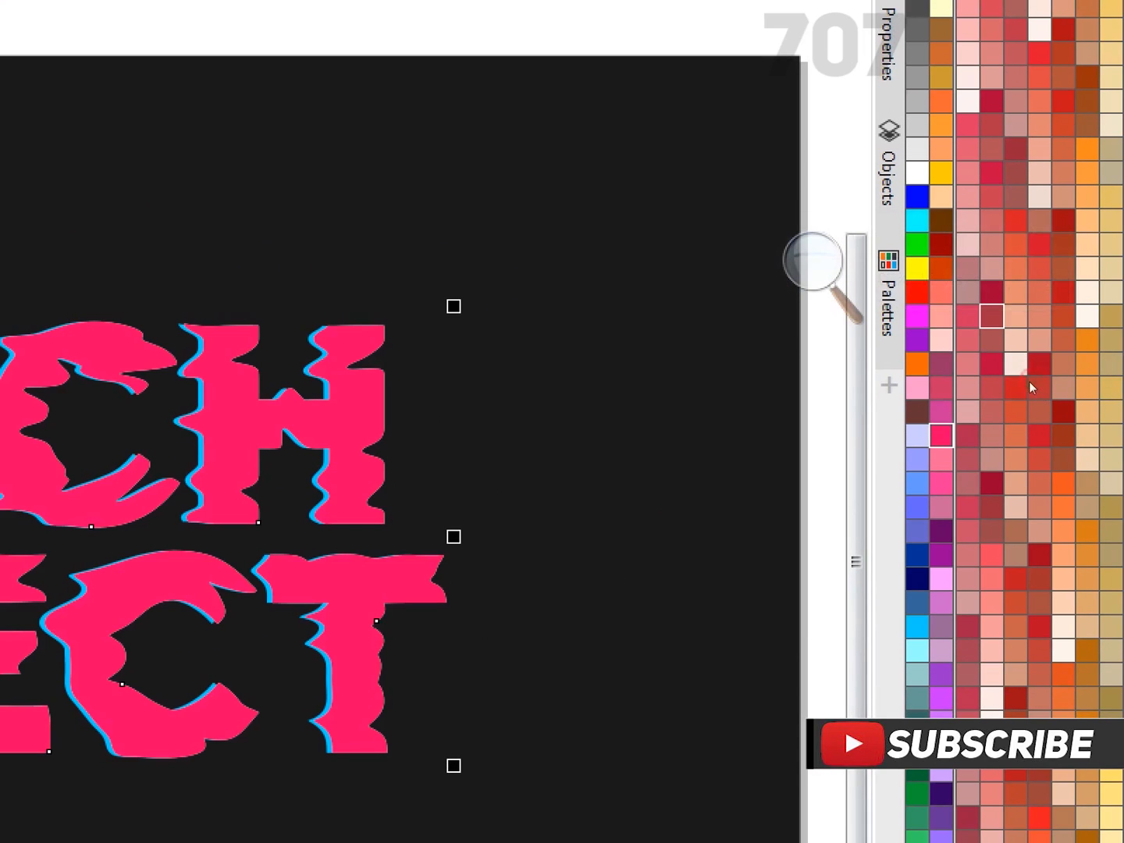
click(964, 299)
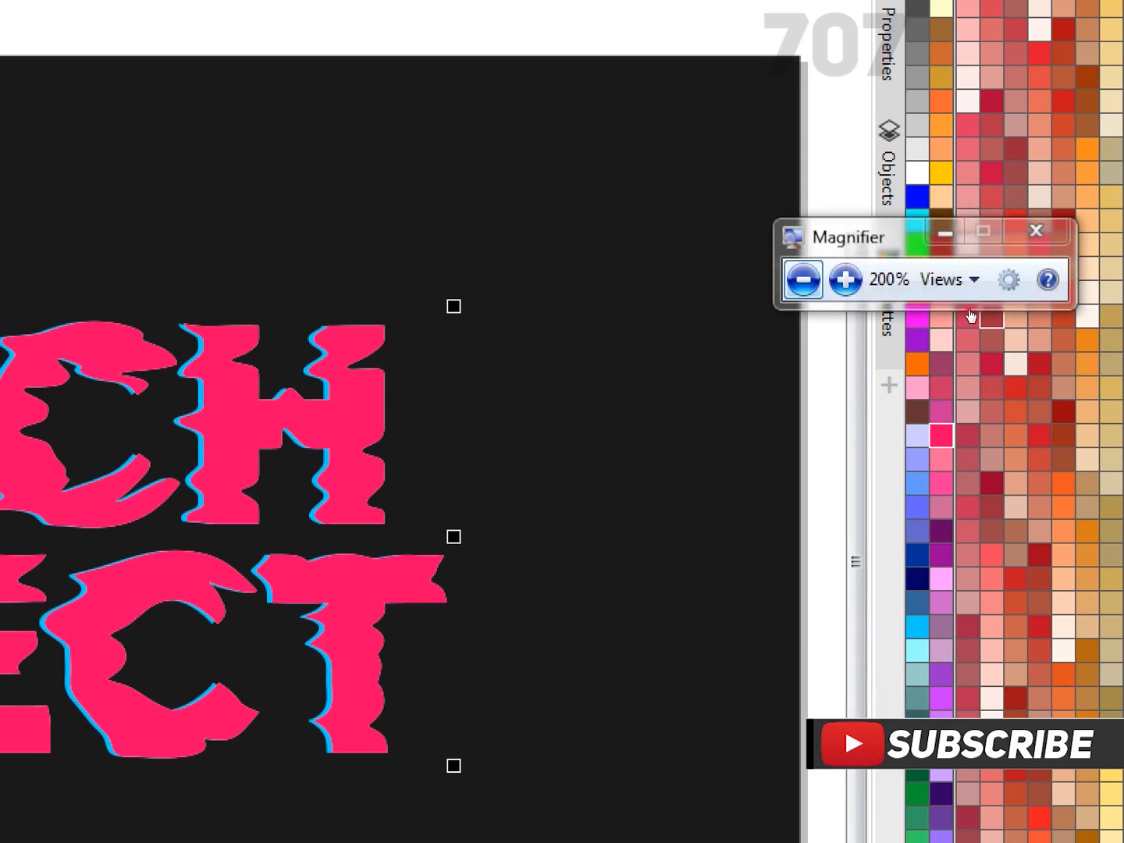
click(967, 305)
drag(1000, 293, 826, 158)
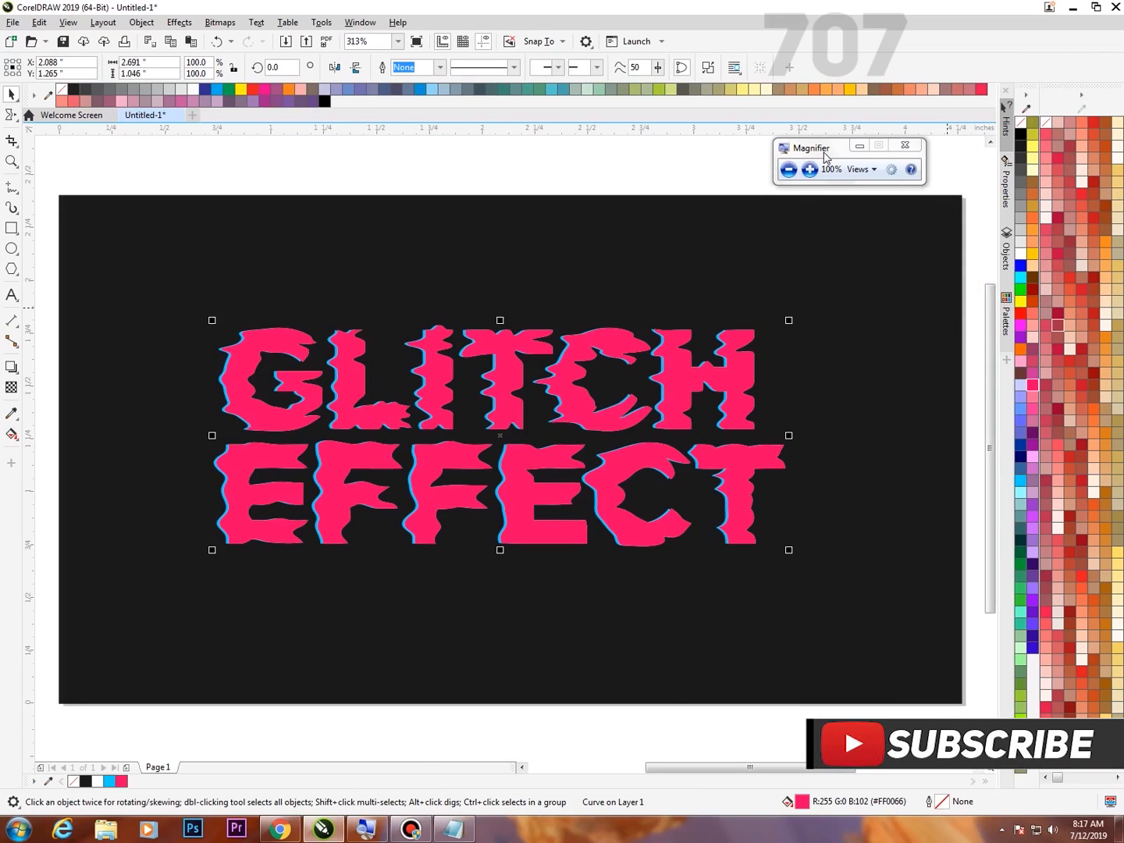
Send the pink lettering back one level, between the white and blue lettering.
right_click(688, 382)
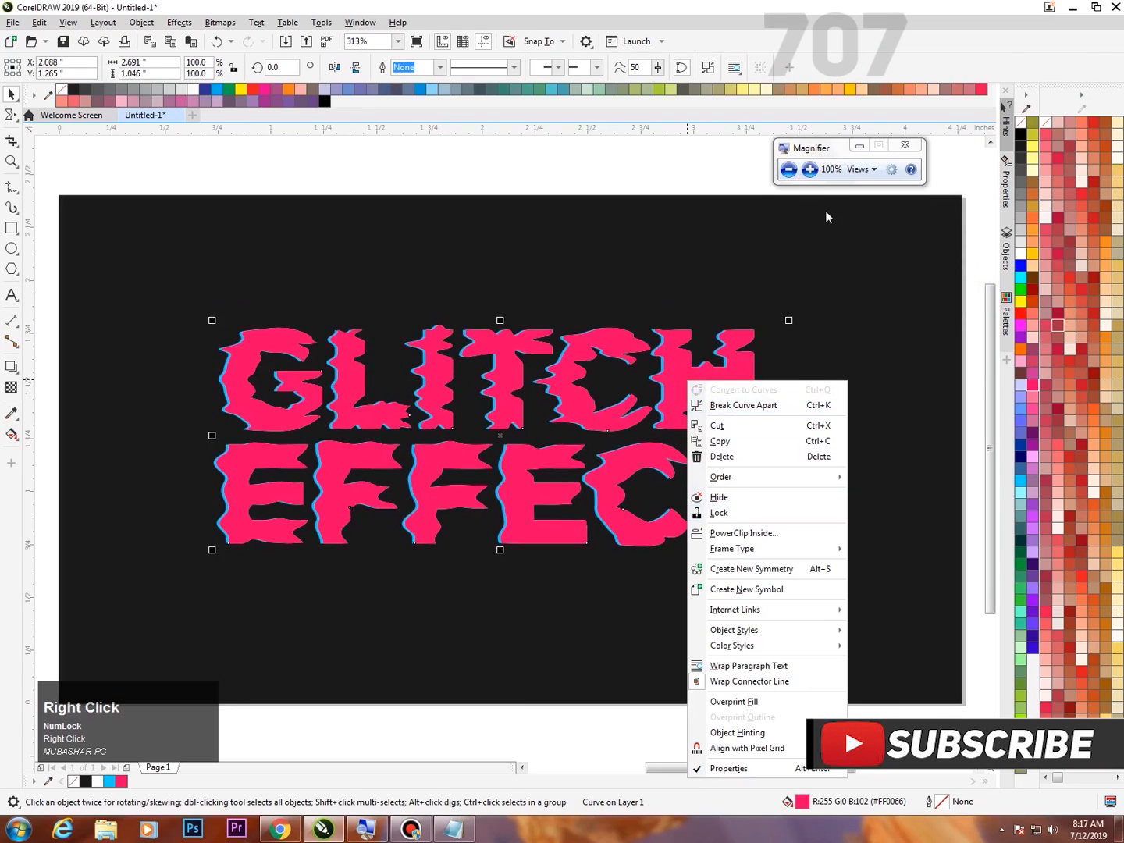
click(808, 170)
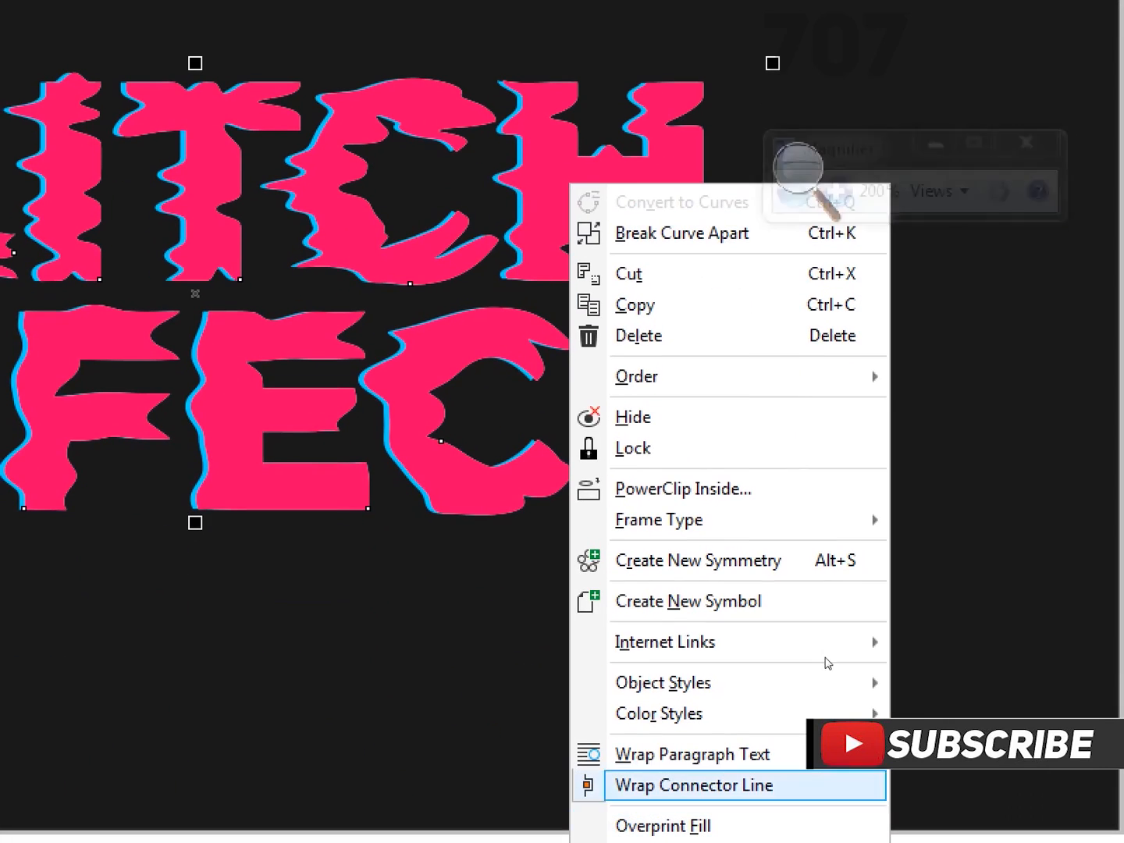
mouse_move(749, 376)
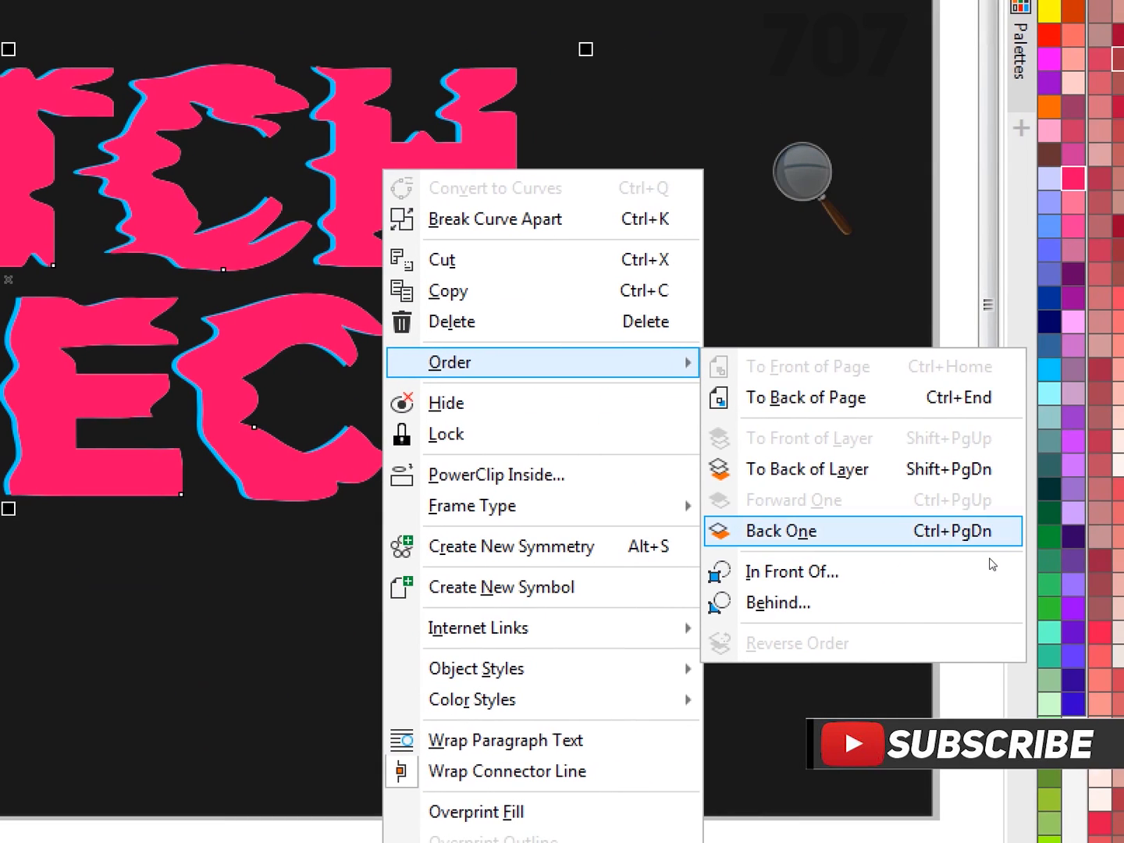
click(976, 539)
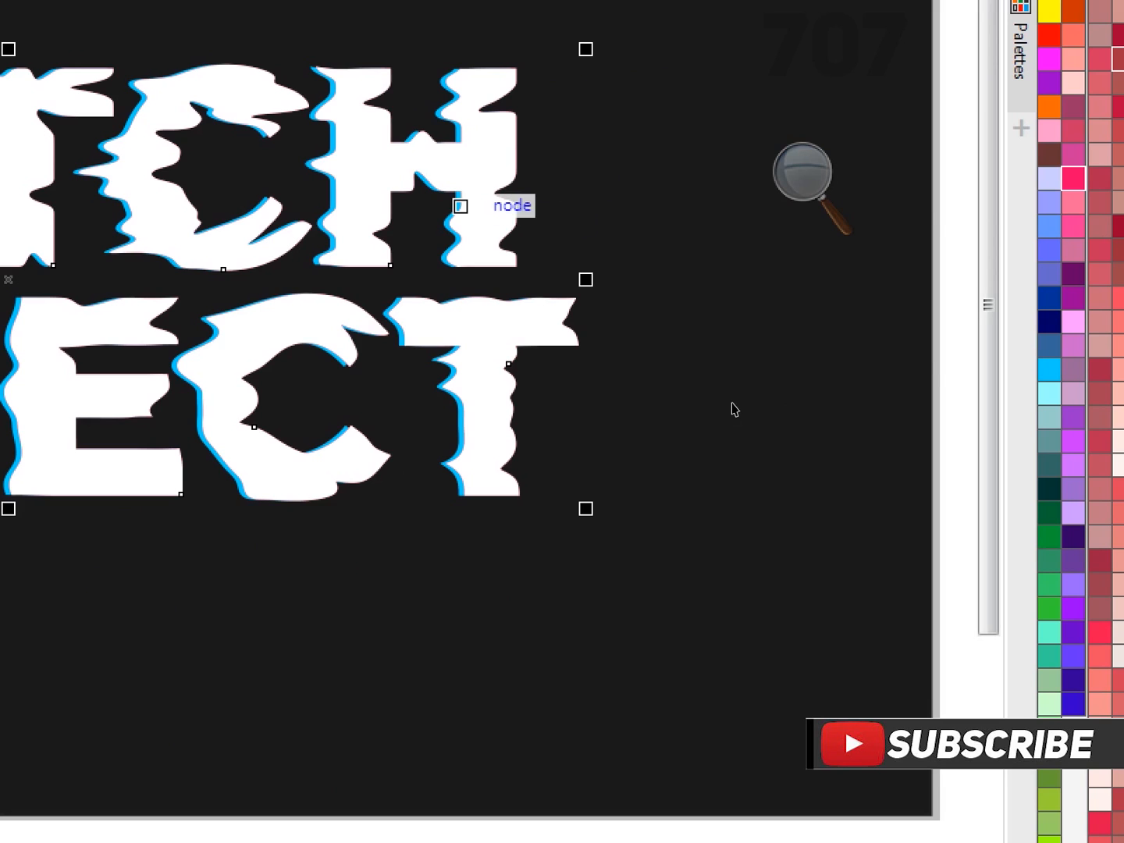
key(super+minus)
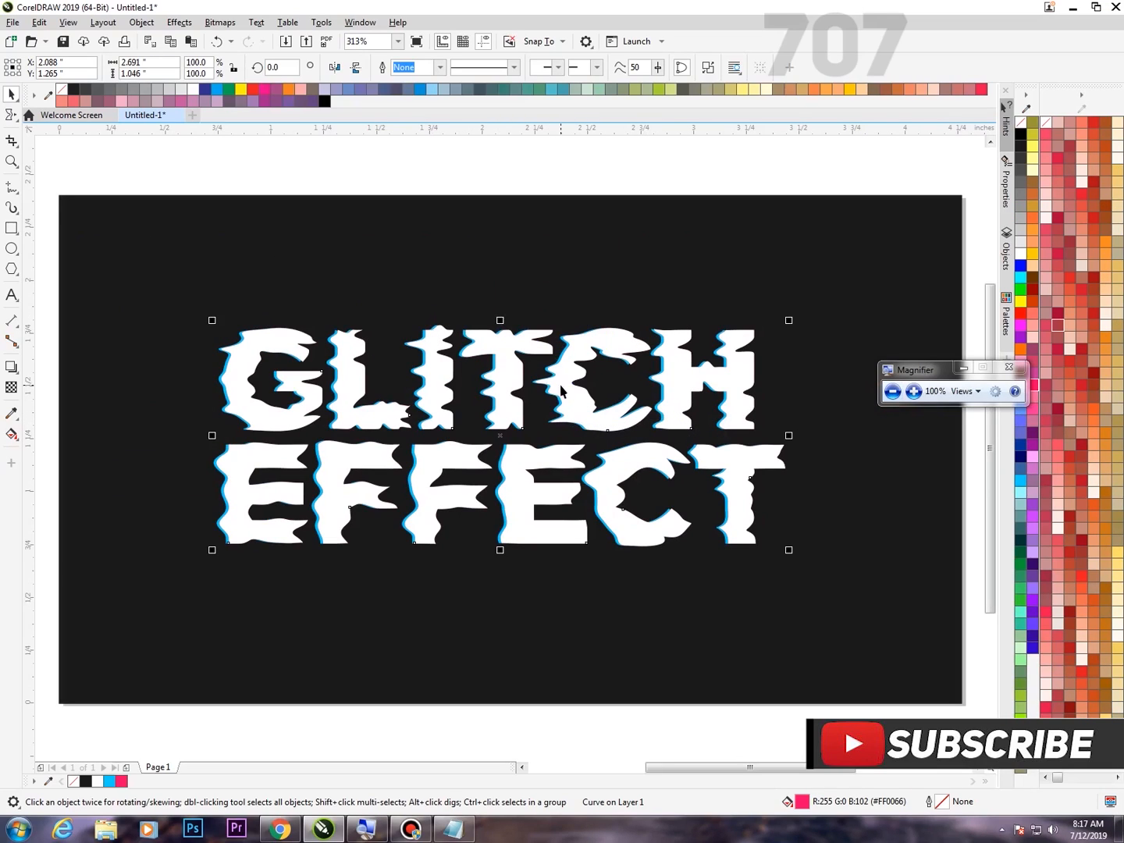
Try offsetting the white lettering from the pink copy, first right to about X 2.108 inches and also to the left.
drag(573, 403, 573, 411)
drag(574, 412, 574, 406)
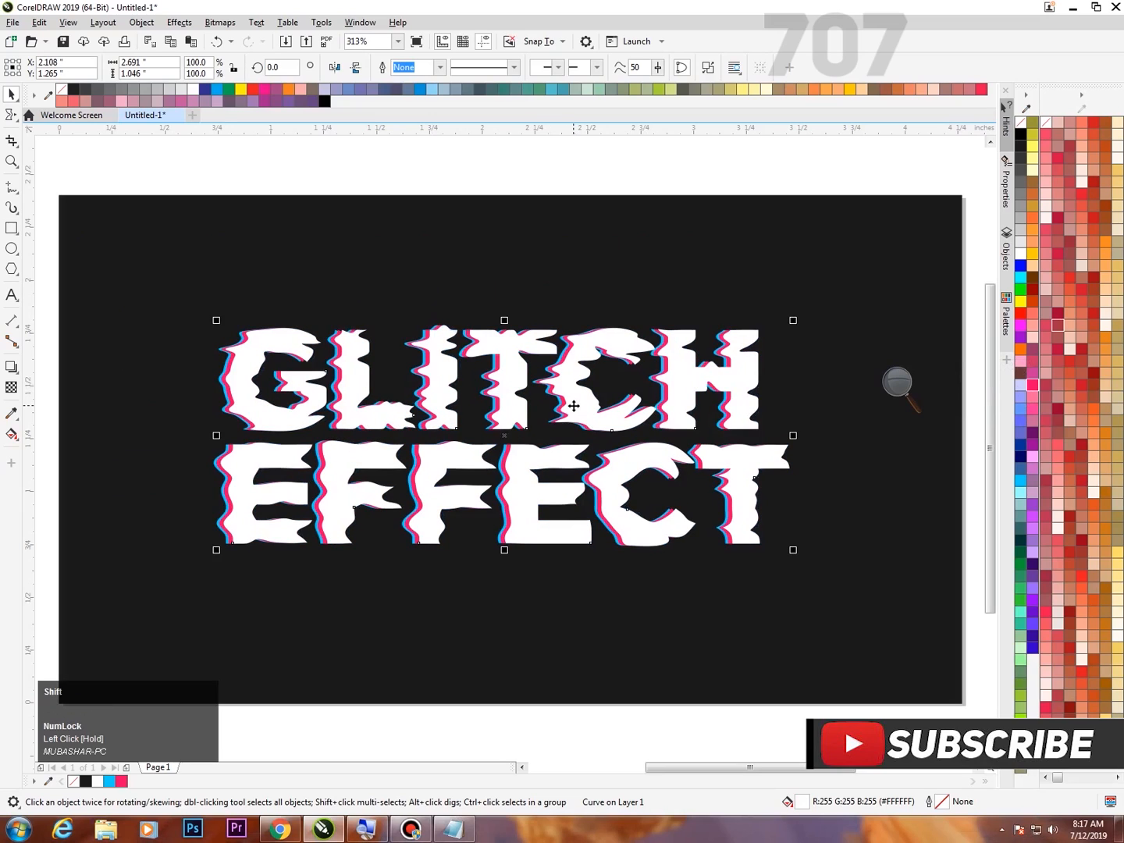
shift+click(574, 406)
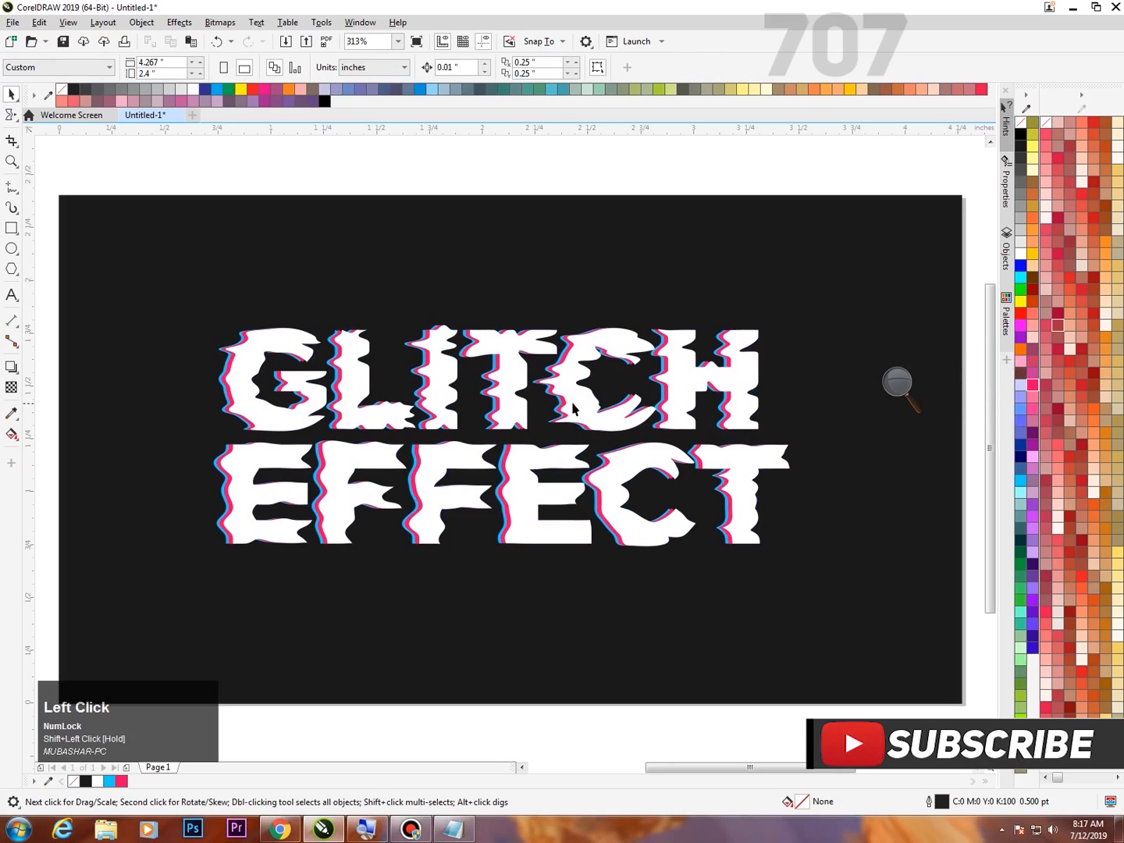
click(572, 404)
key(ctrl+z)
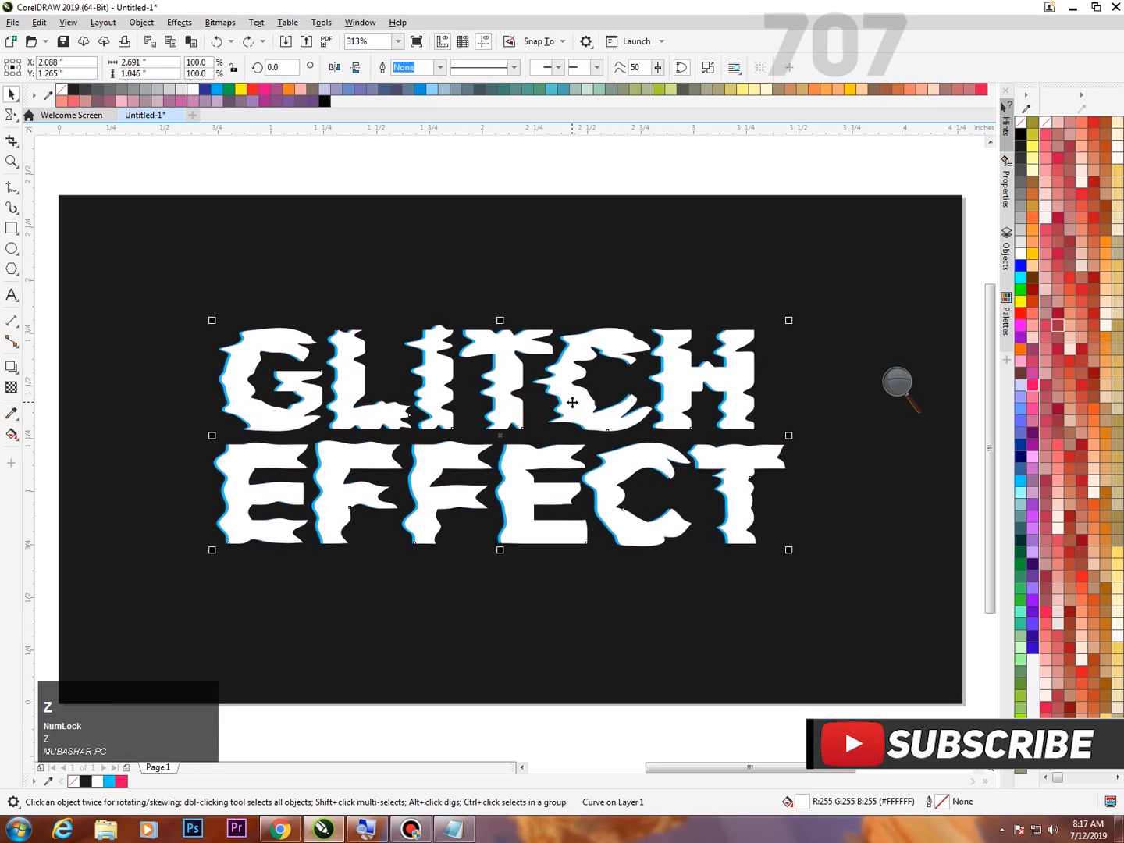
drag(589, 403, 576, 404)
shift+click(579, 406)
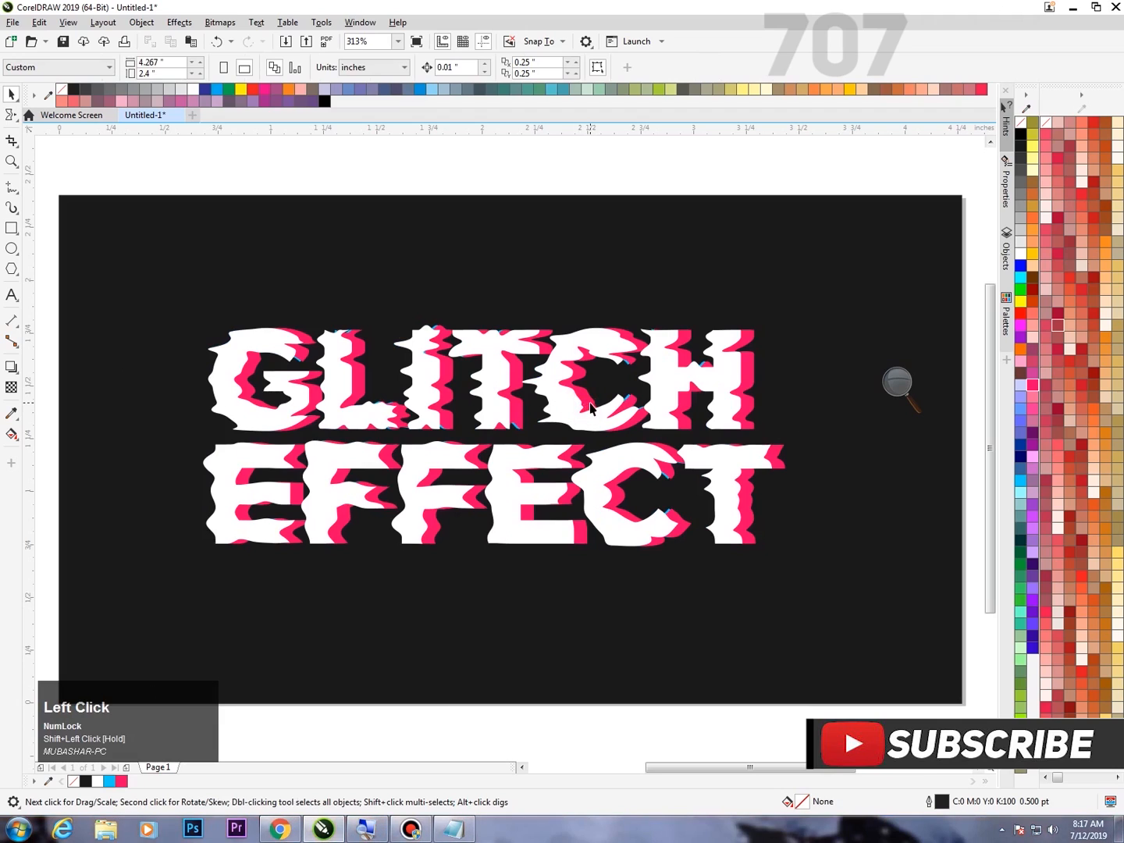
key(ctrl+z)
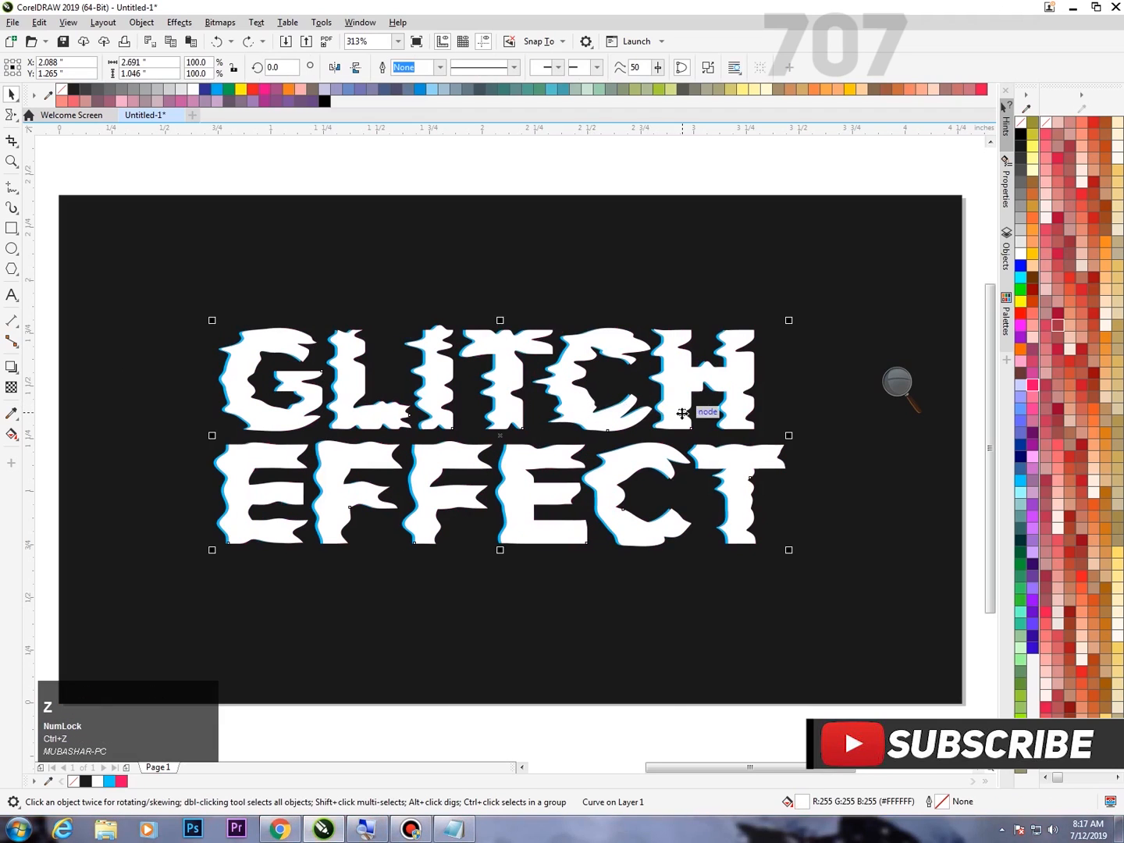
Send the white lettering back one level, behind the pink copy.
scroll(683, 413, up, 2)
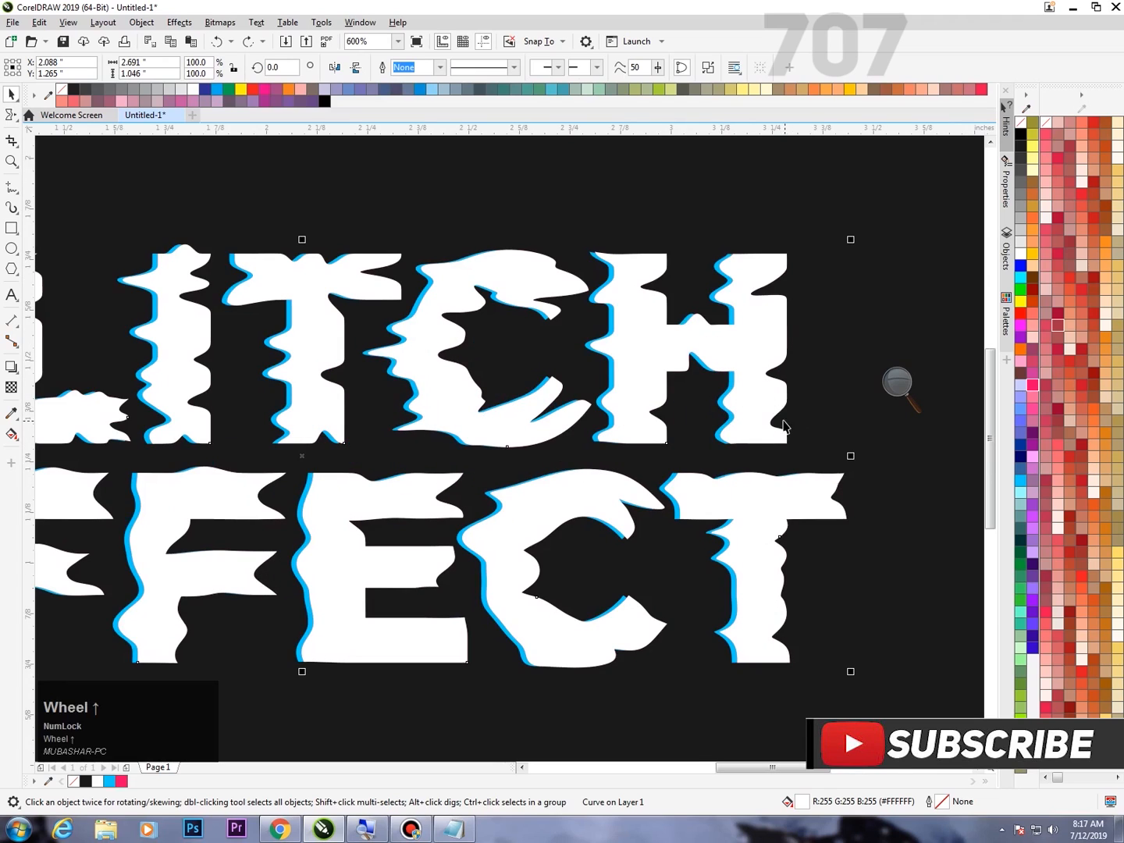
click(896, 382)
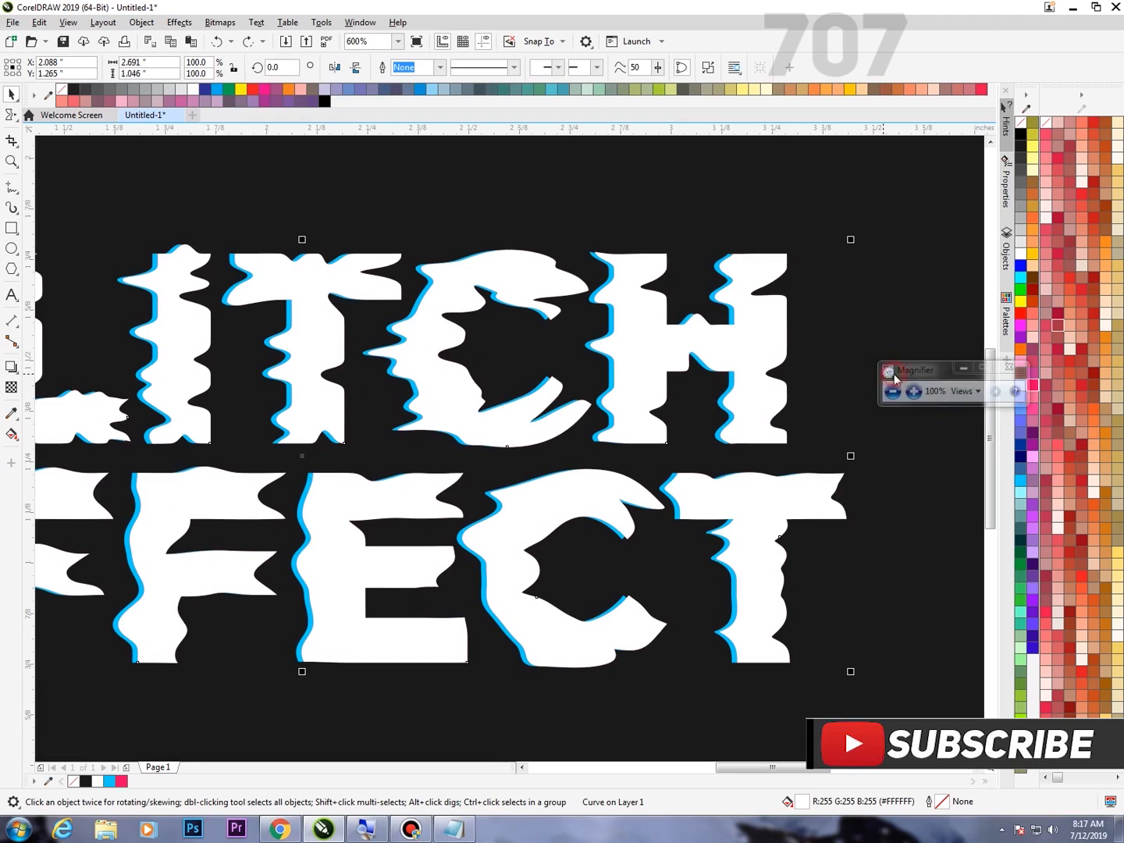
right_click(762, 341)
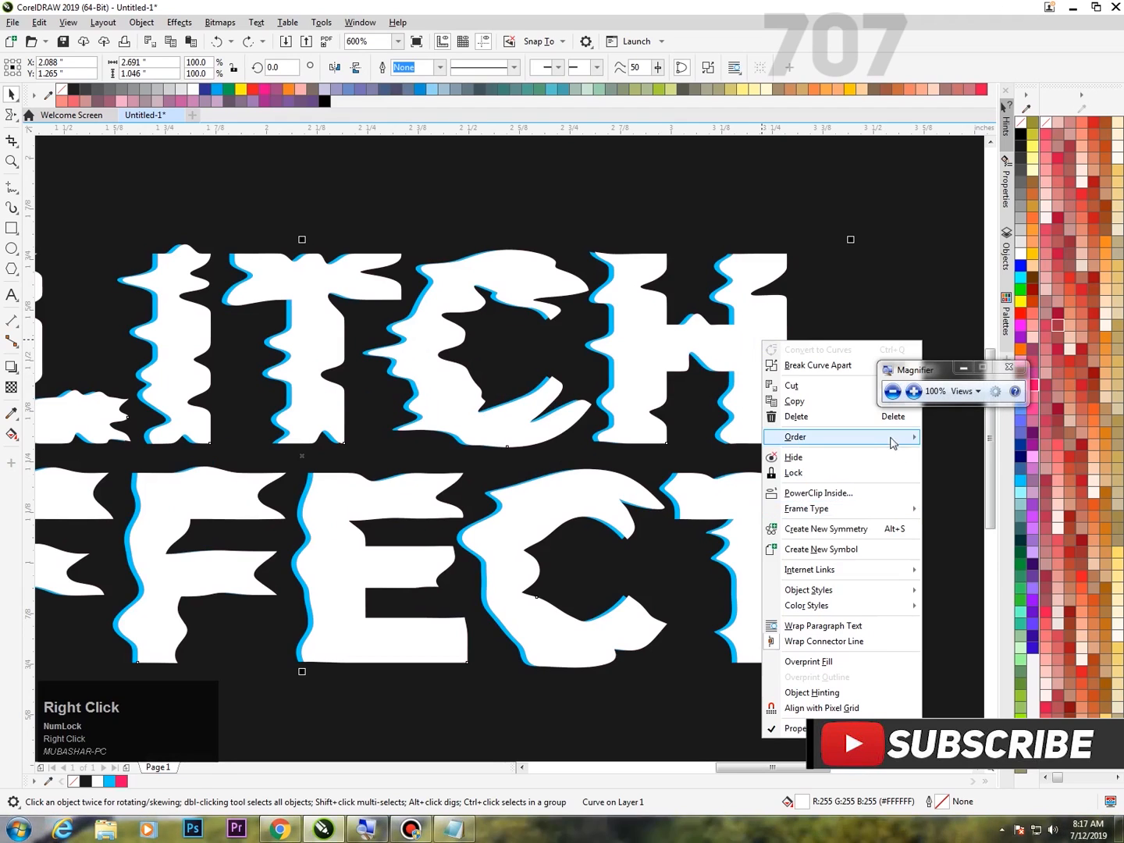
mouse_move(909, 438)
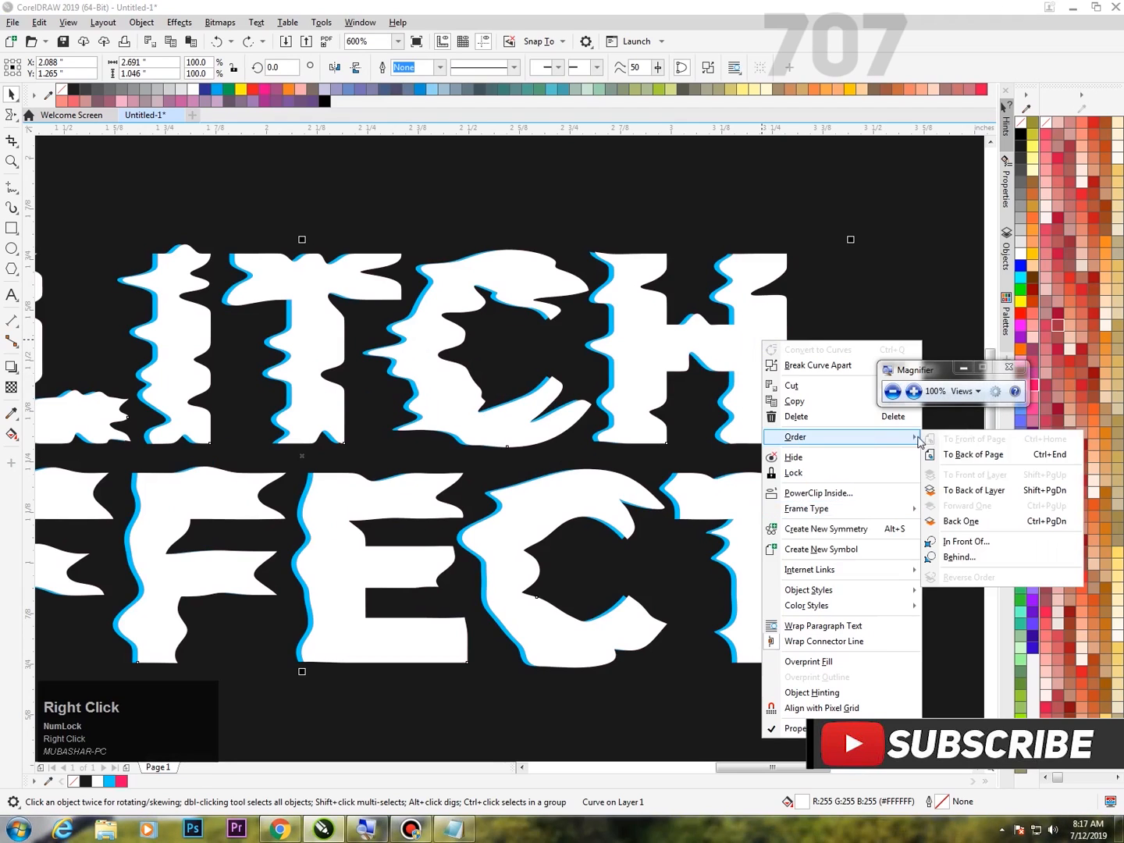
click(968, 525)
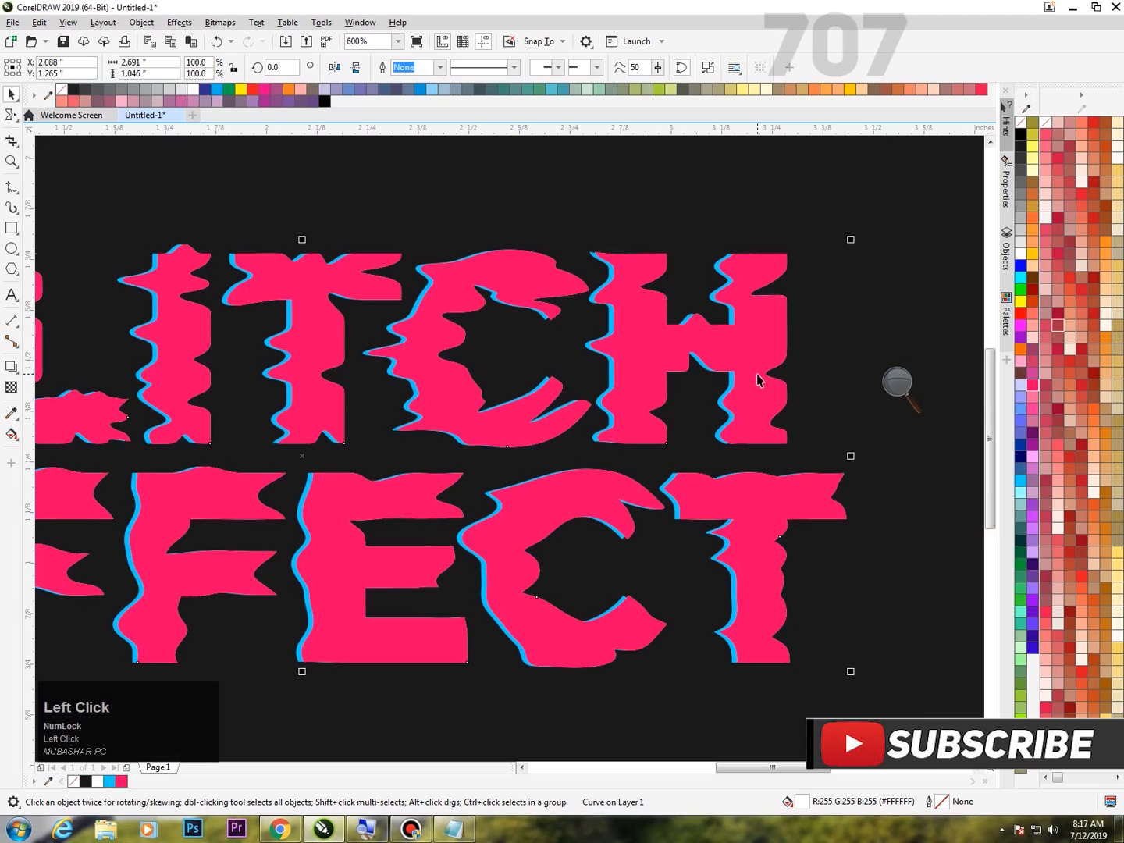
Select the pink lettering and shift it slightly right, to about X 2.105 inches, exposing a white edge beside the blue.
key(Right)
key(Left)
click(754, 373)
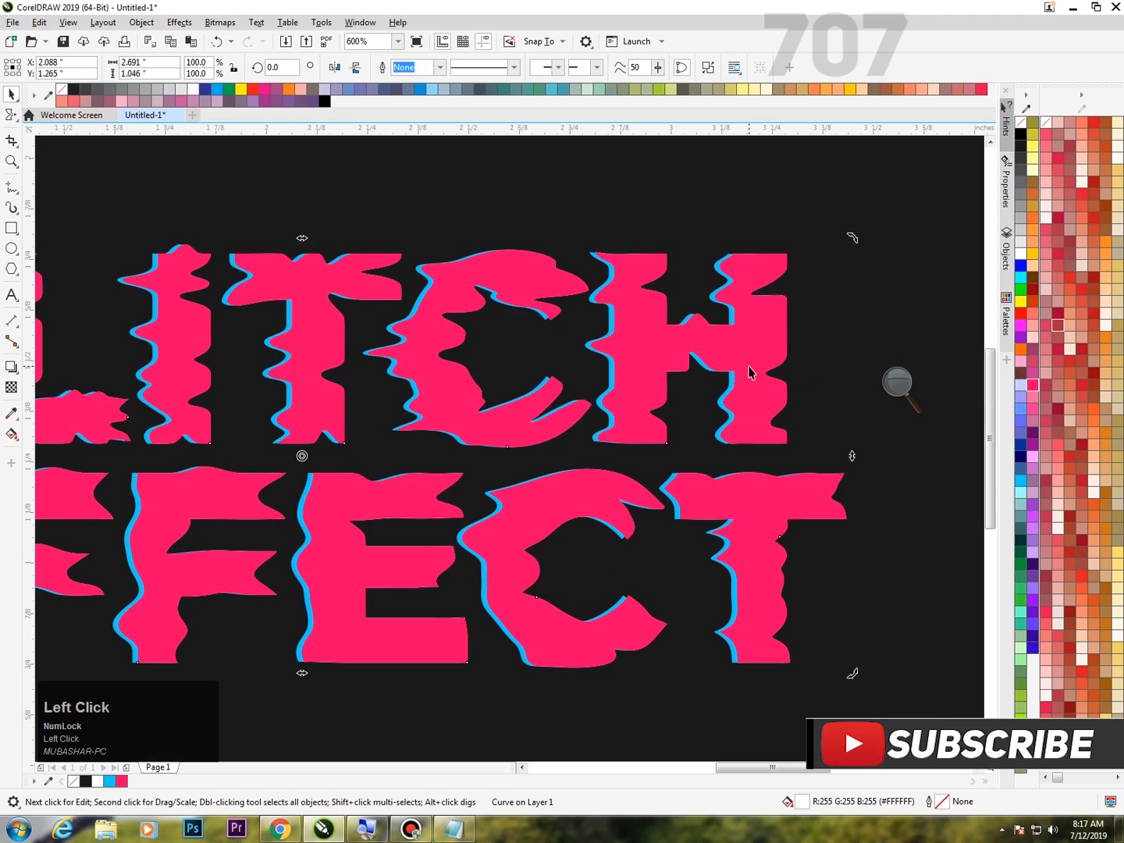
click(757, 366)
drag(759, 365, 766, 363)
scroll(750, 261, up, 7)
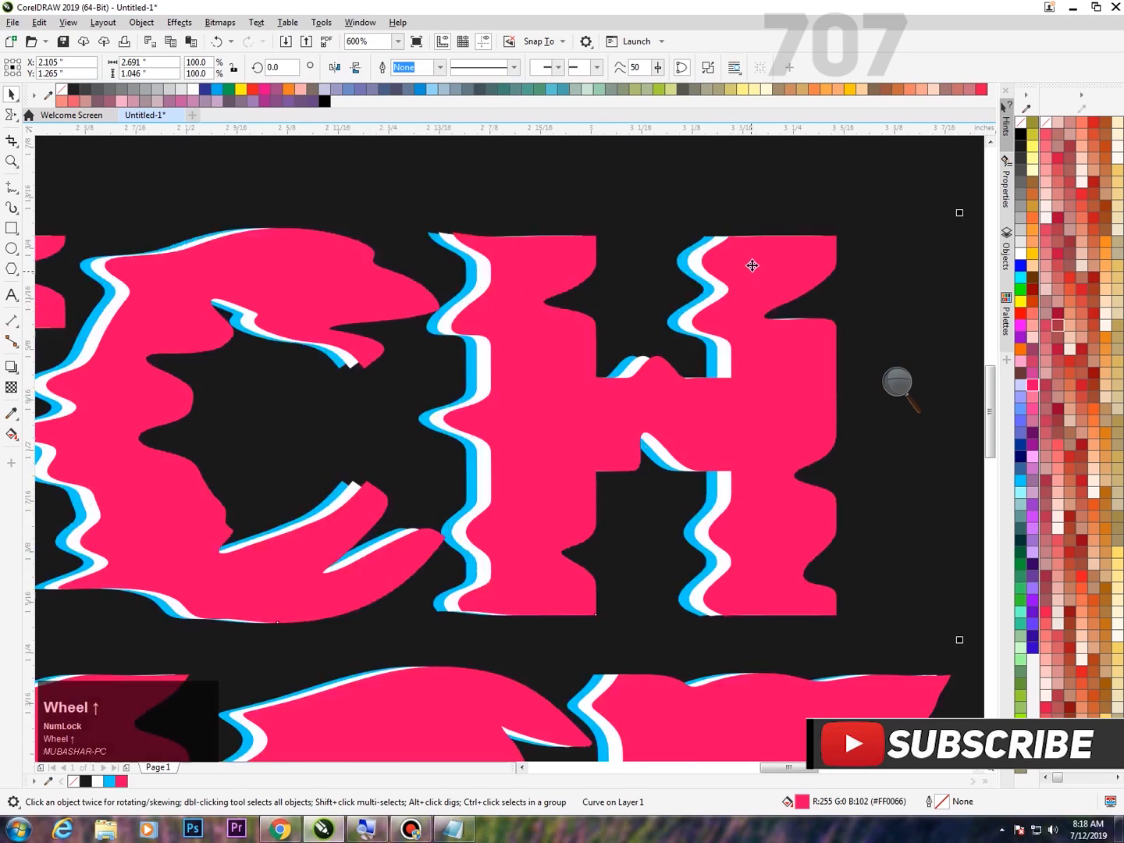
Select the white lettering between the blue and pink copies and bring it to the front of the layer.
click(340, 431)
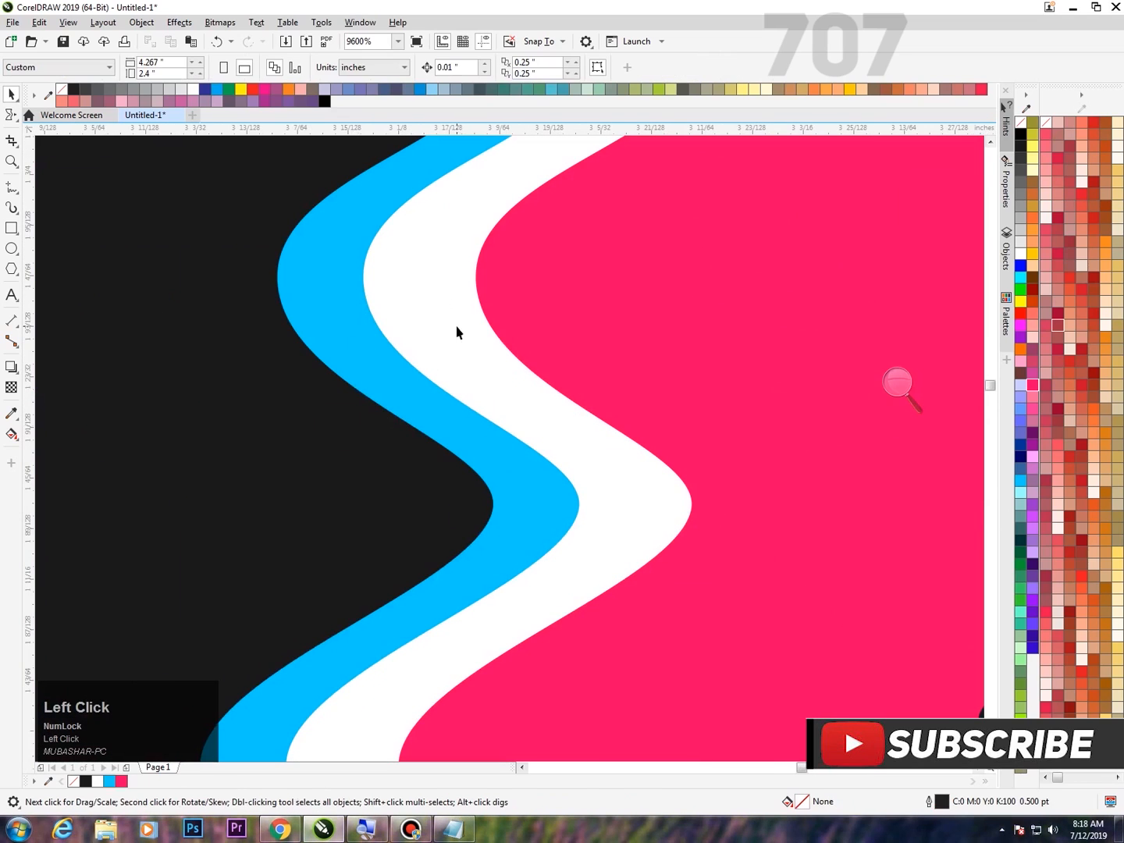
scroll(480, 282, down, 2)
scroll(464, 308, up, 2)
click(552, 385)
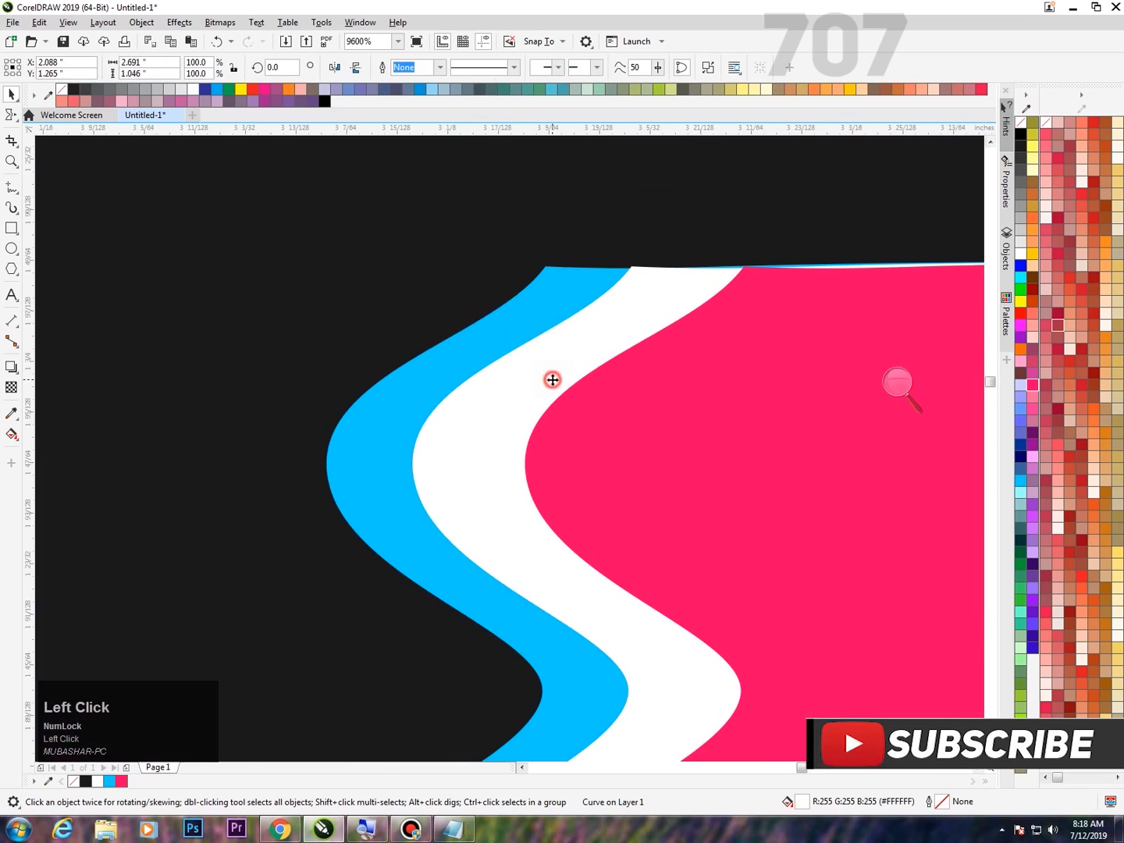
scroll(546, 344, down, 9)
scroll(548, 340, up, 9)
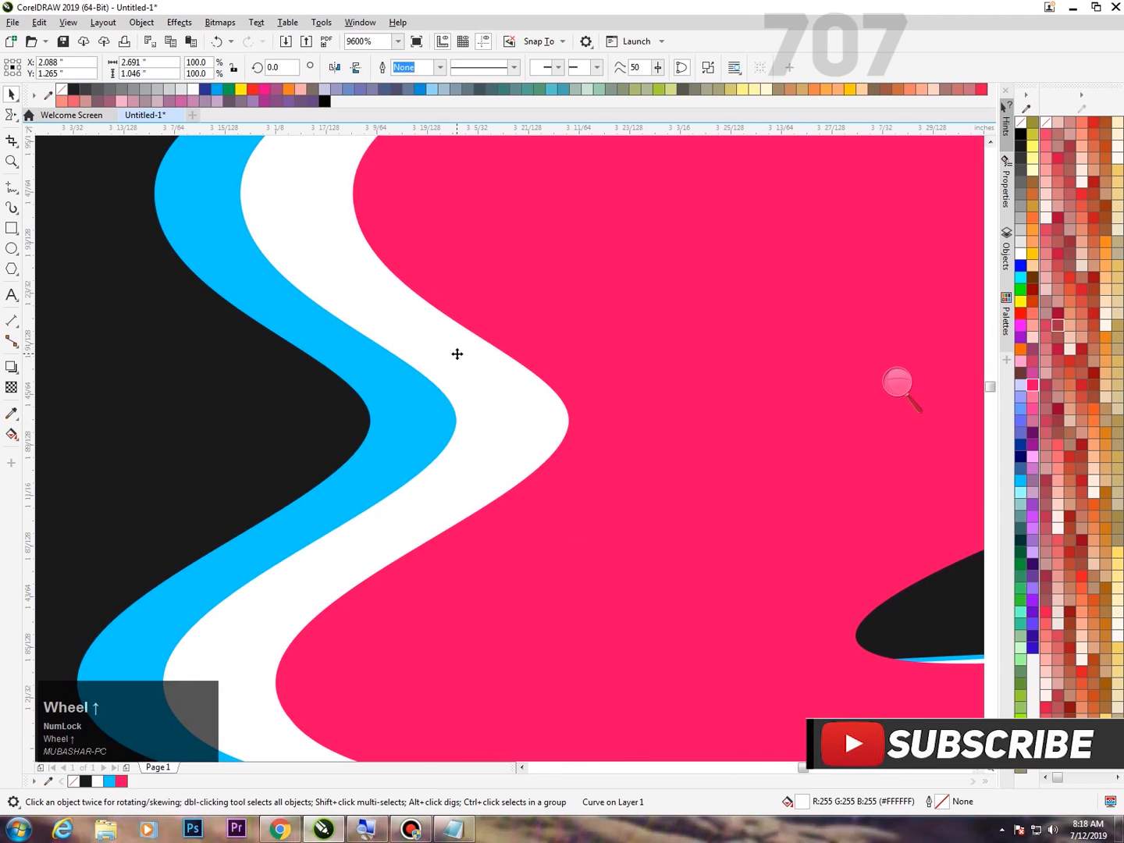
right_click(488, 345)
click(903, 390)
click(914, 391)
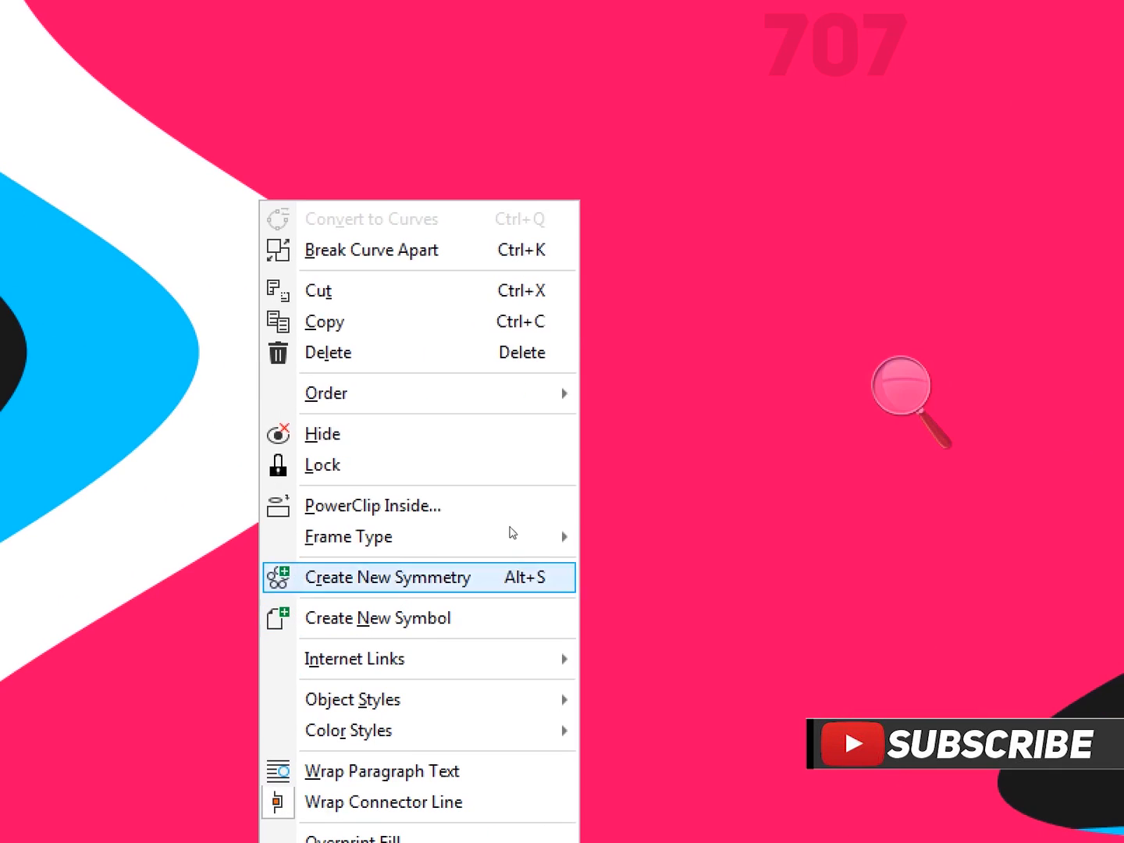
mouse_move(328, 462)
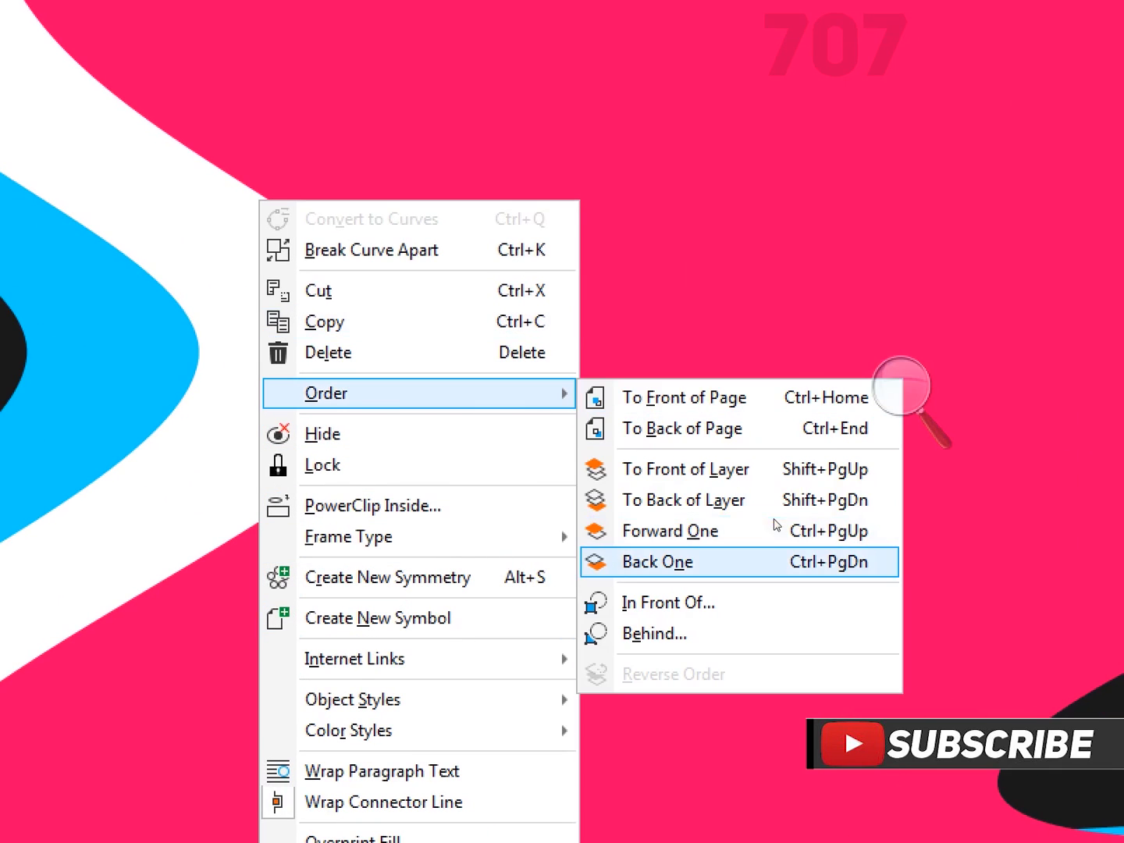
click(746, 478)
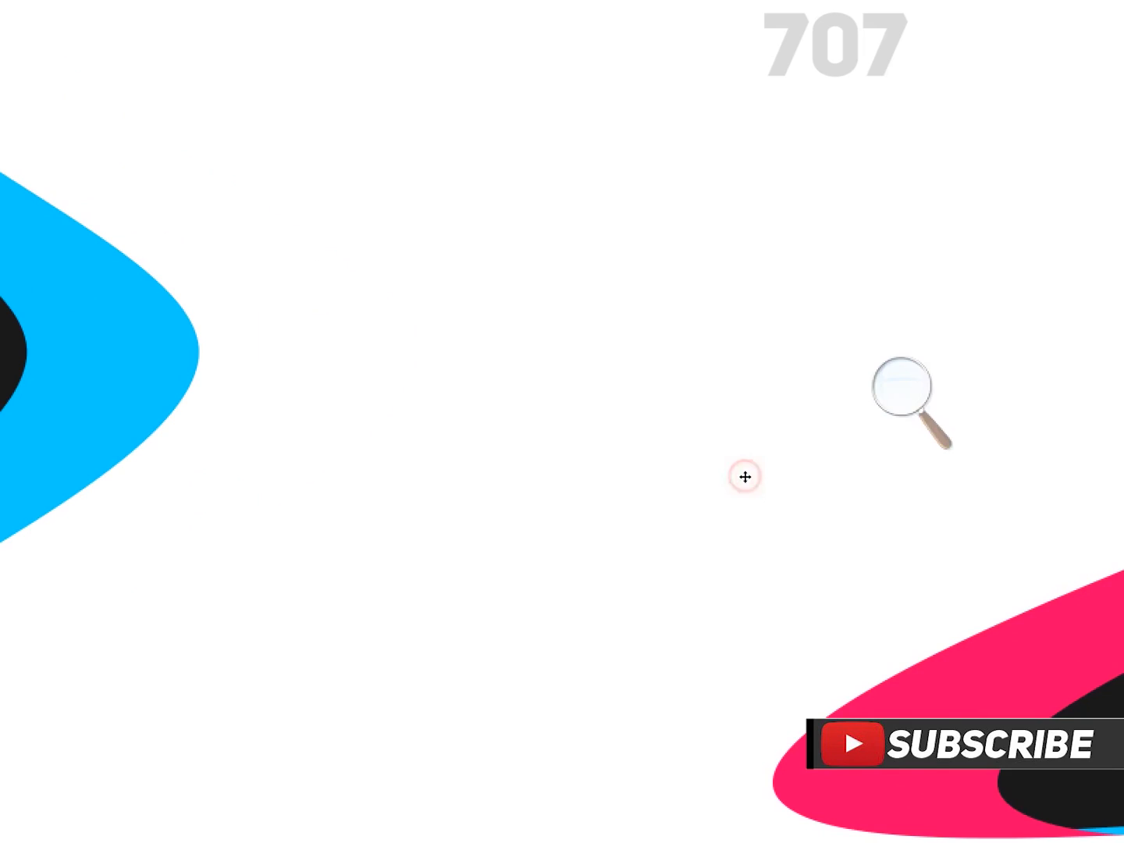
click(808, 443)
click(891, 404)
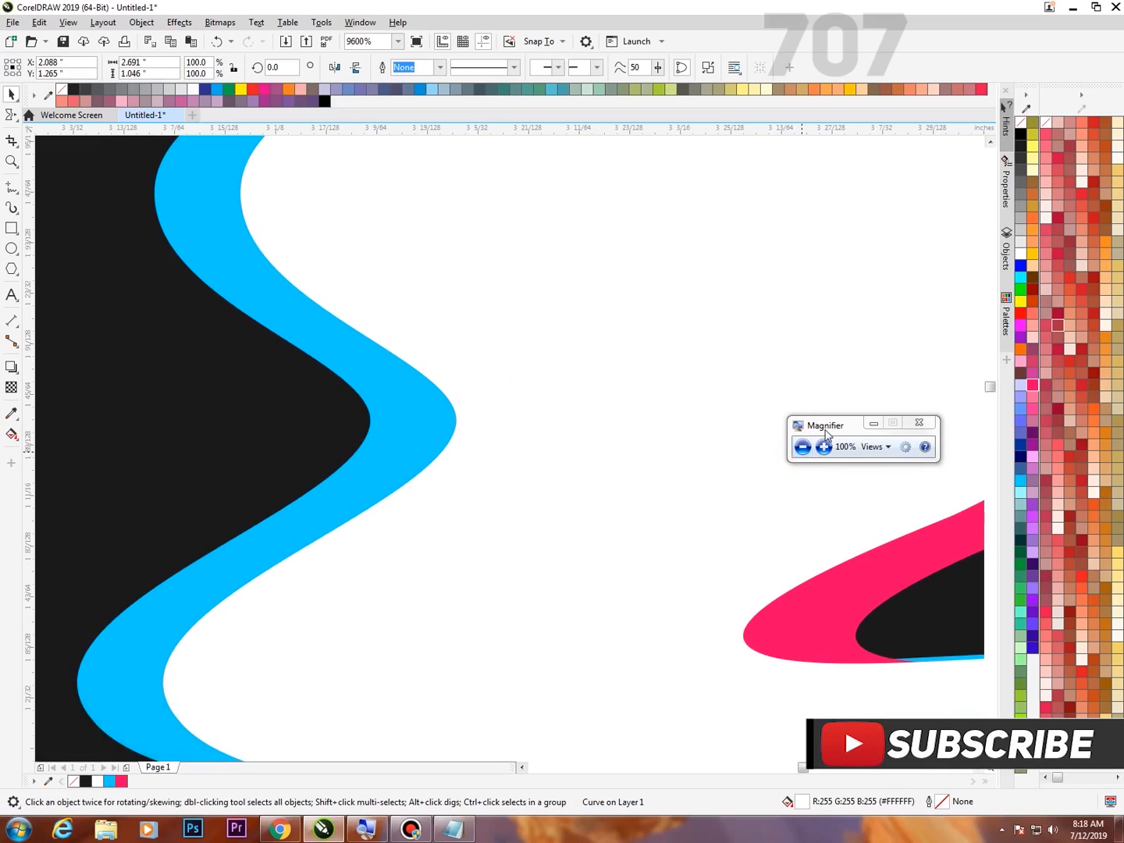
drag(823, 428, 669, 433)
scroll(508, 315, down, 2)
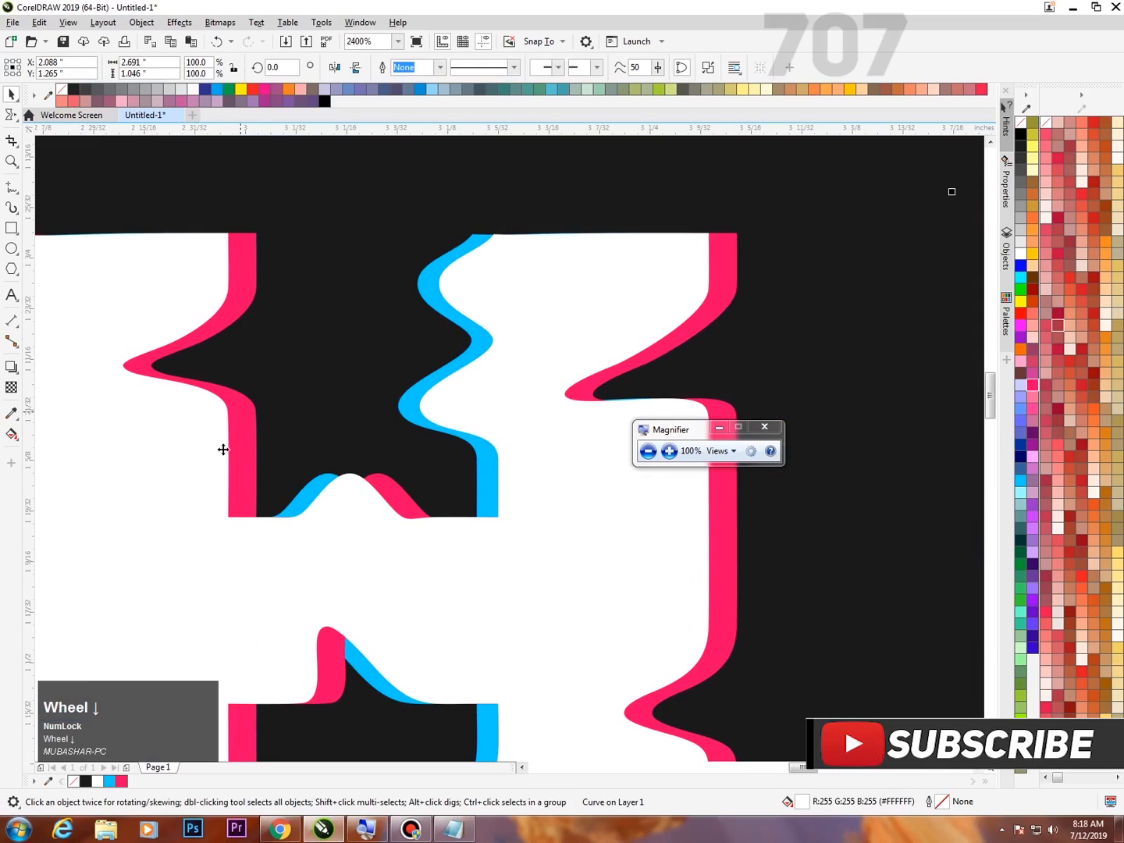
key(F4)
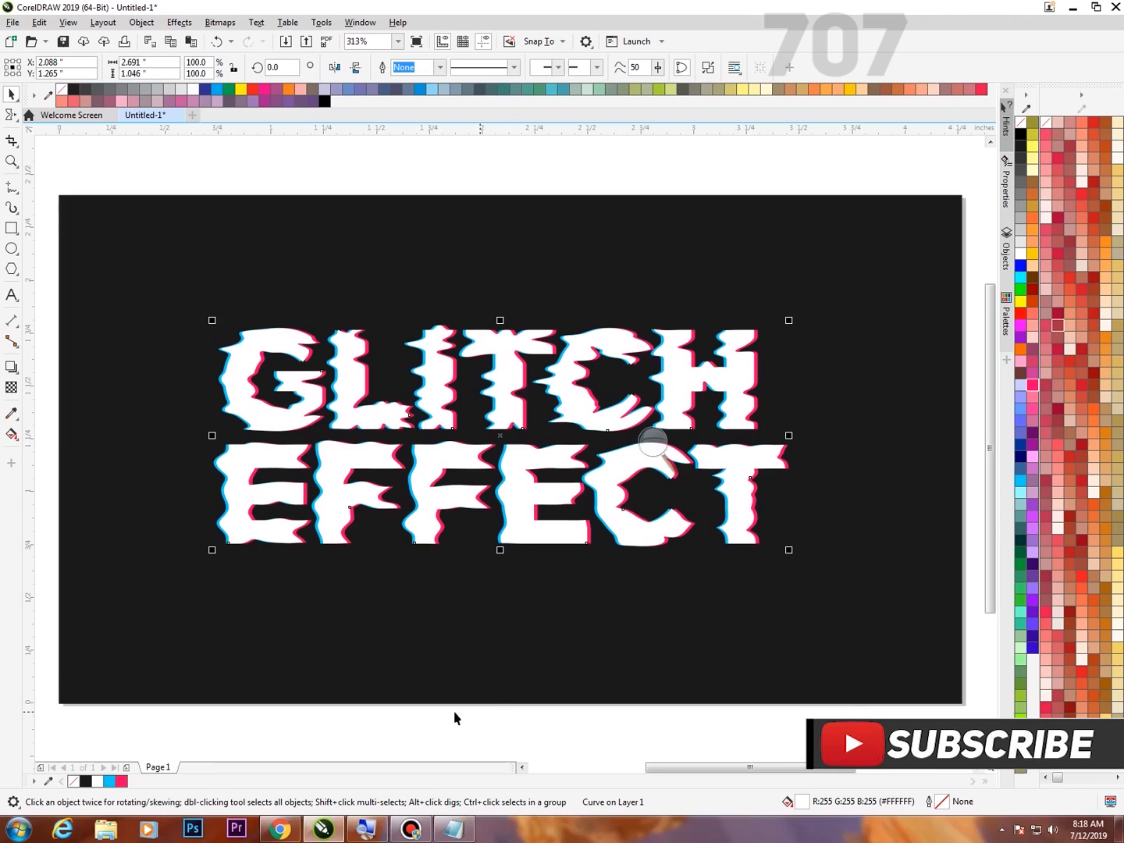
scroll(524, 395, up, 1)
scroll(533, 397, down, 1)
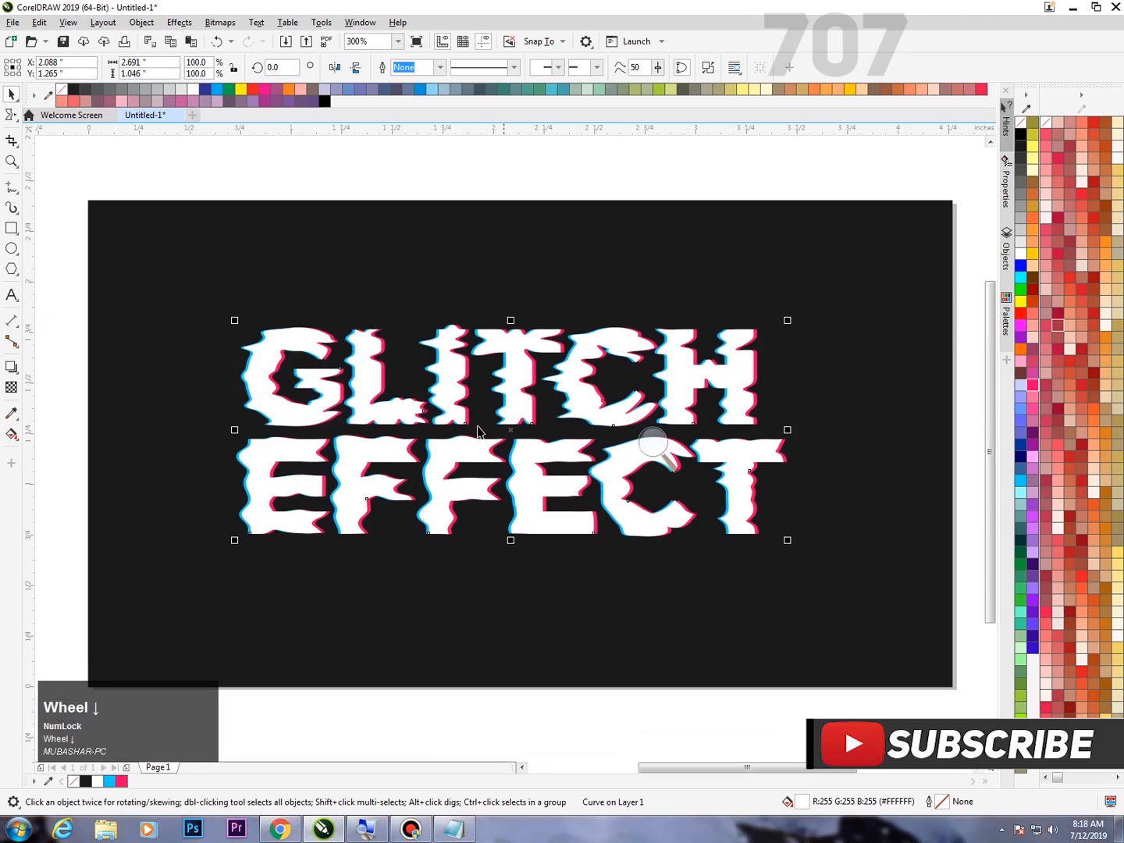
scroll(366, 458, up, 1)
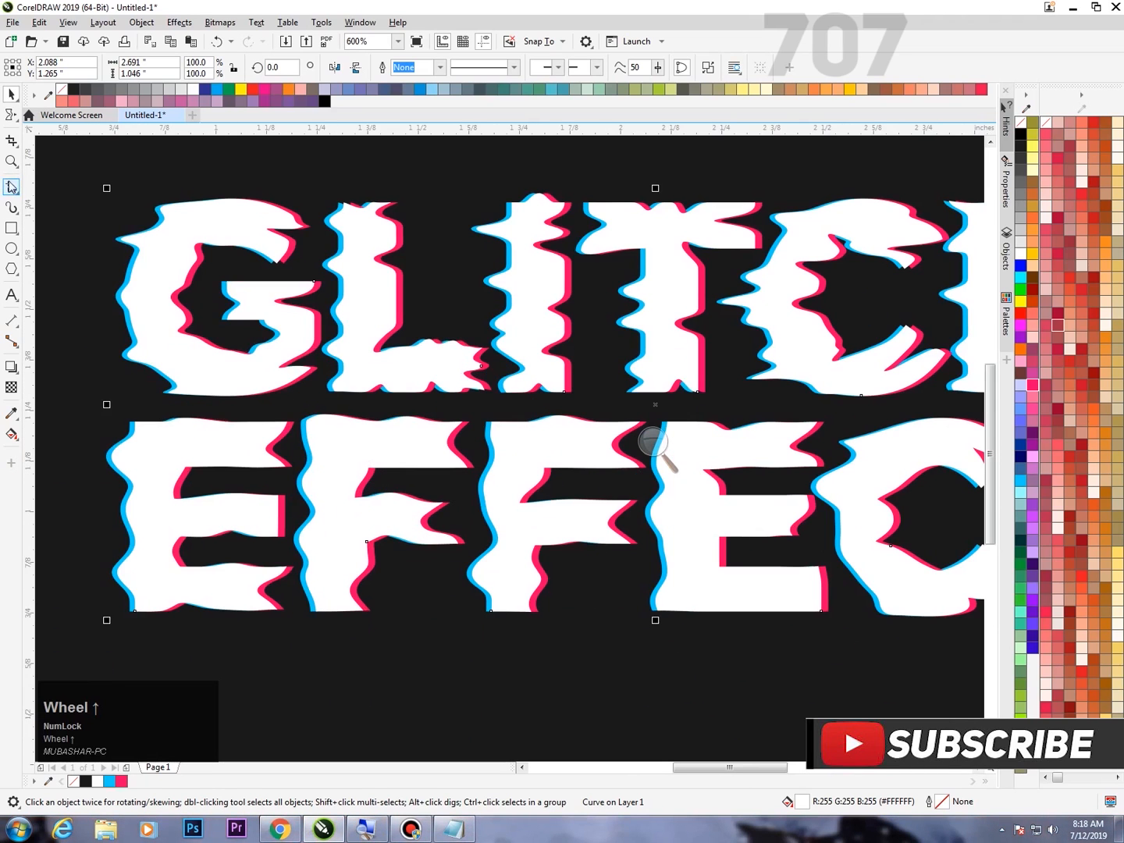
click(10, 249)
scroll(582, 663, down, 1)
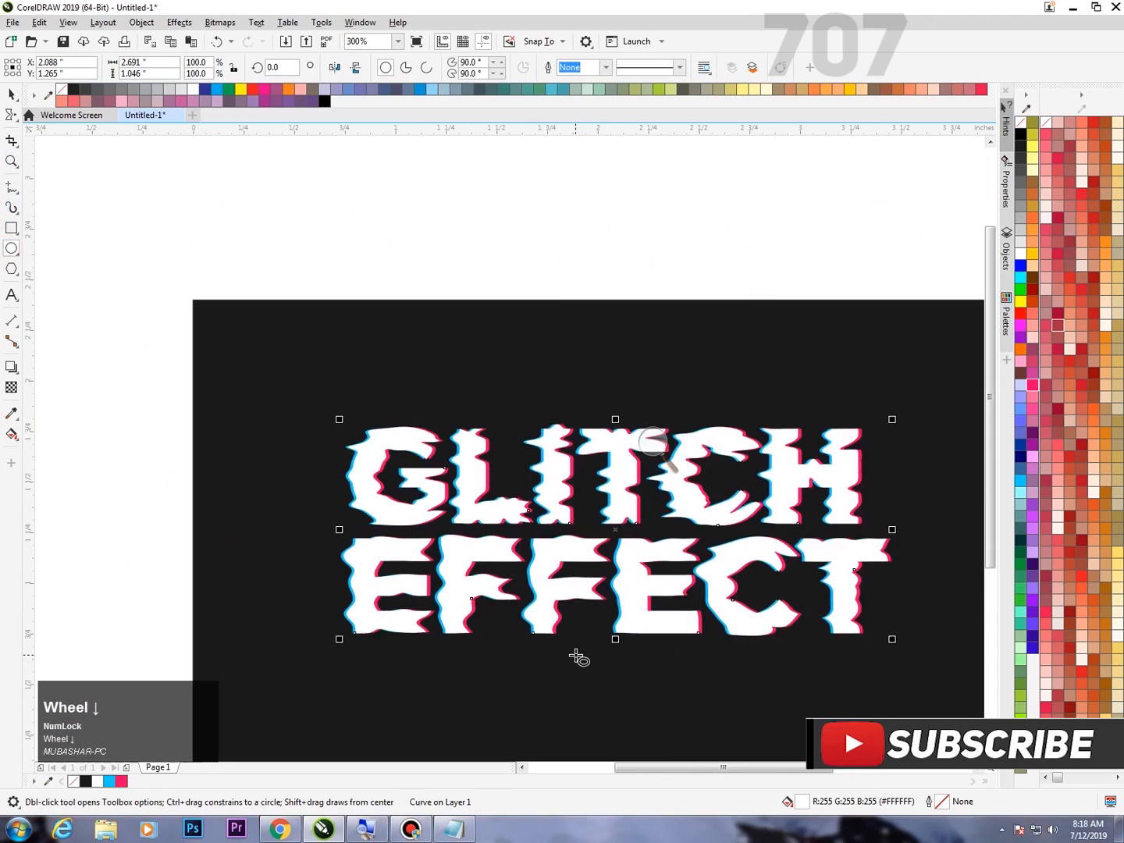
scroll(554, 671, up, 1)
click(616, 649)
drag(616, 649, 545, 652)
key(Delete)
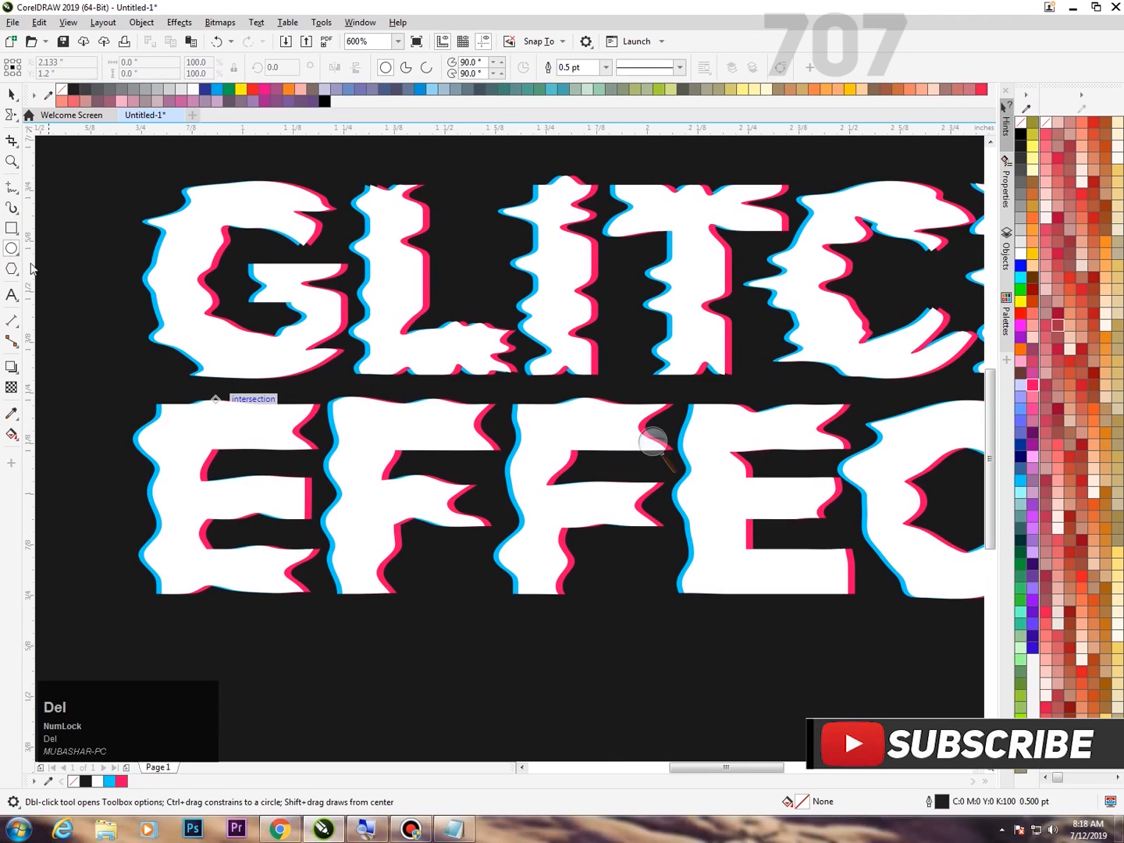
Draw a thin rectangle about 0.179 by 0.027 inches above the middle of the word GLITCH and fill it white.
click(12, 228)
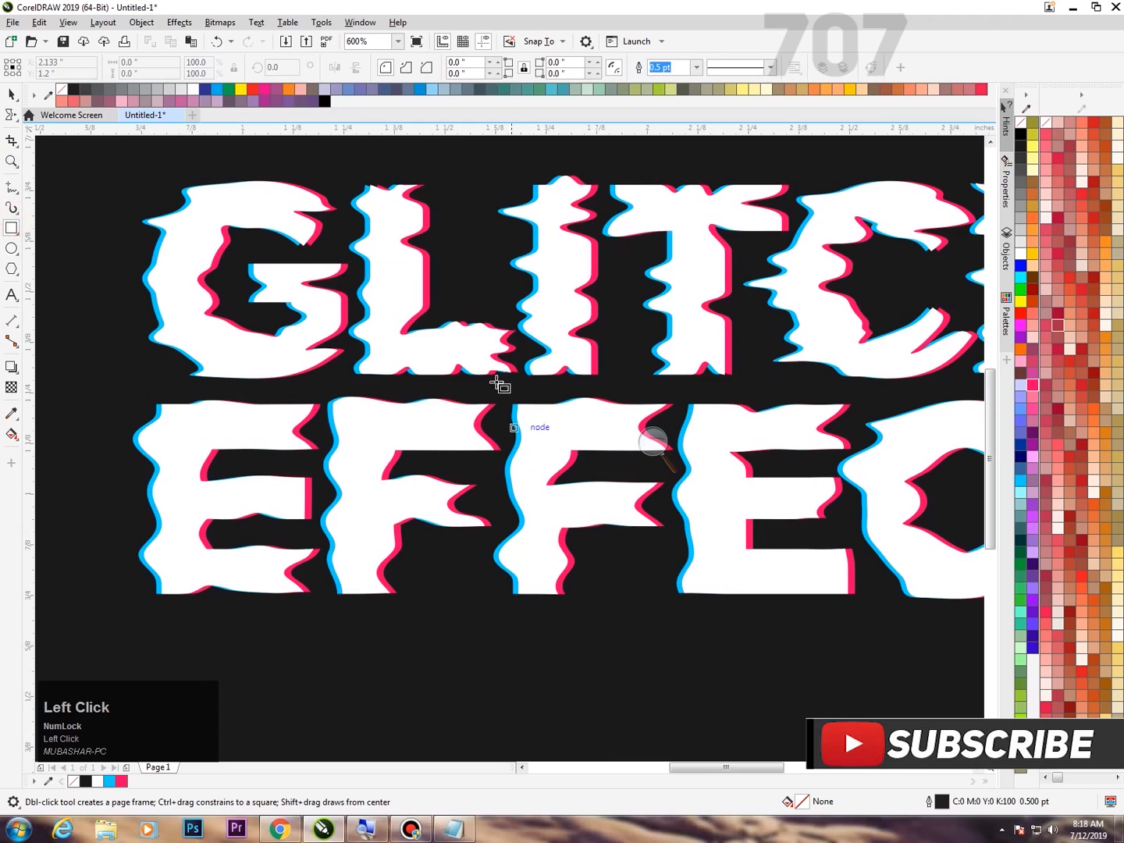
scroll(671, 426, down, 4)
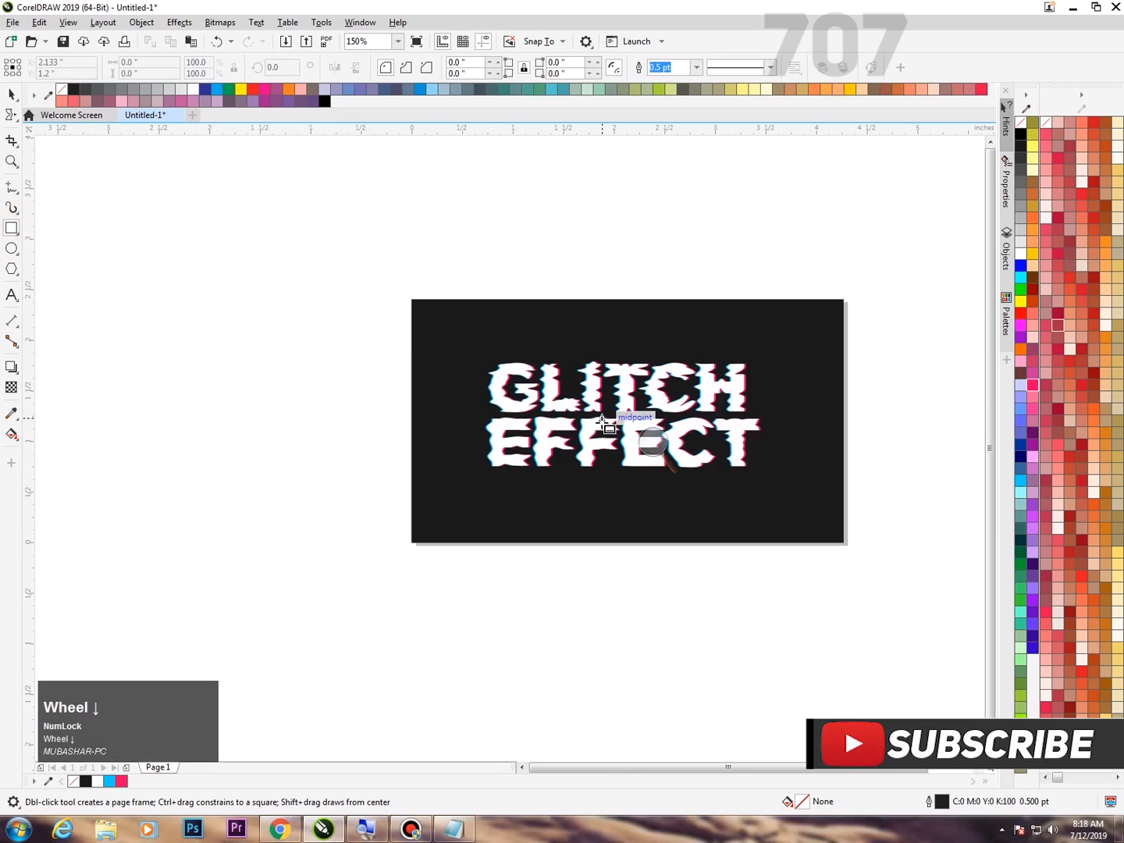
key(F4)
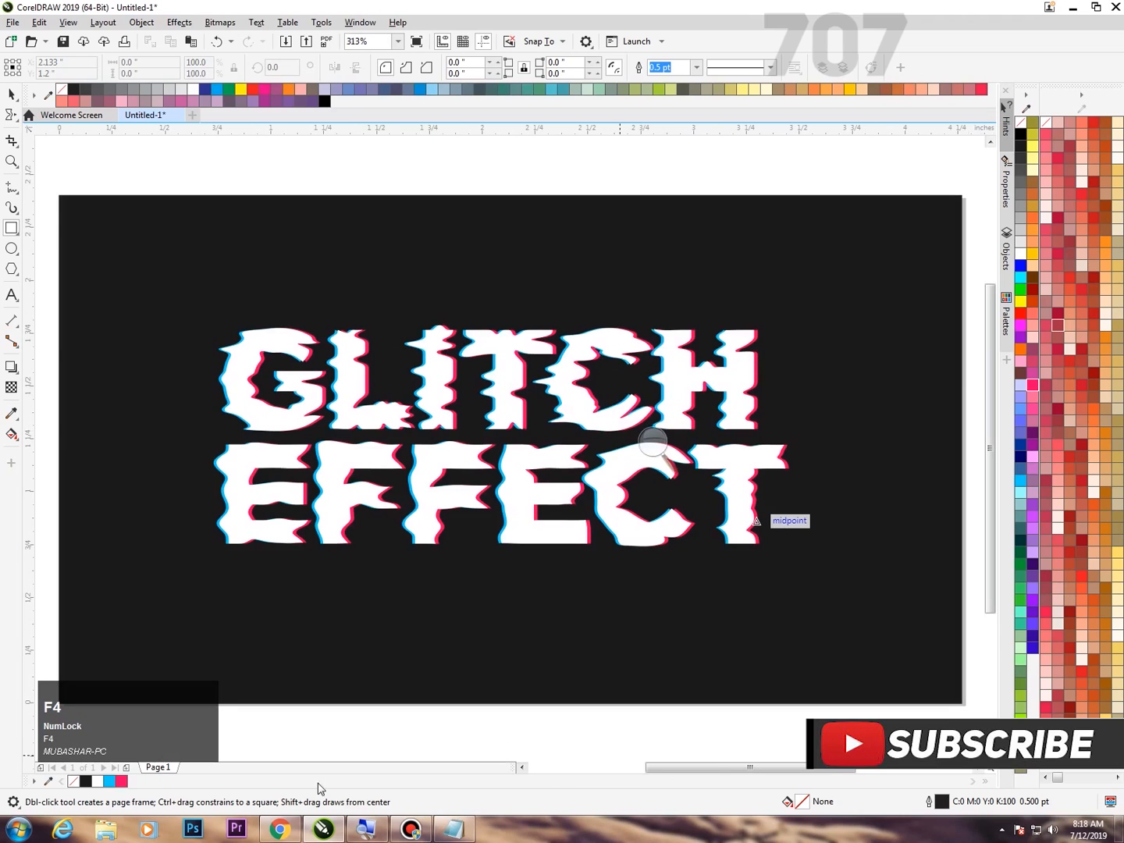
click(387, 831)
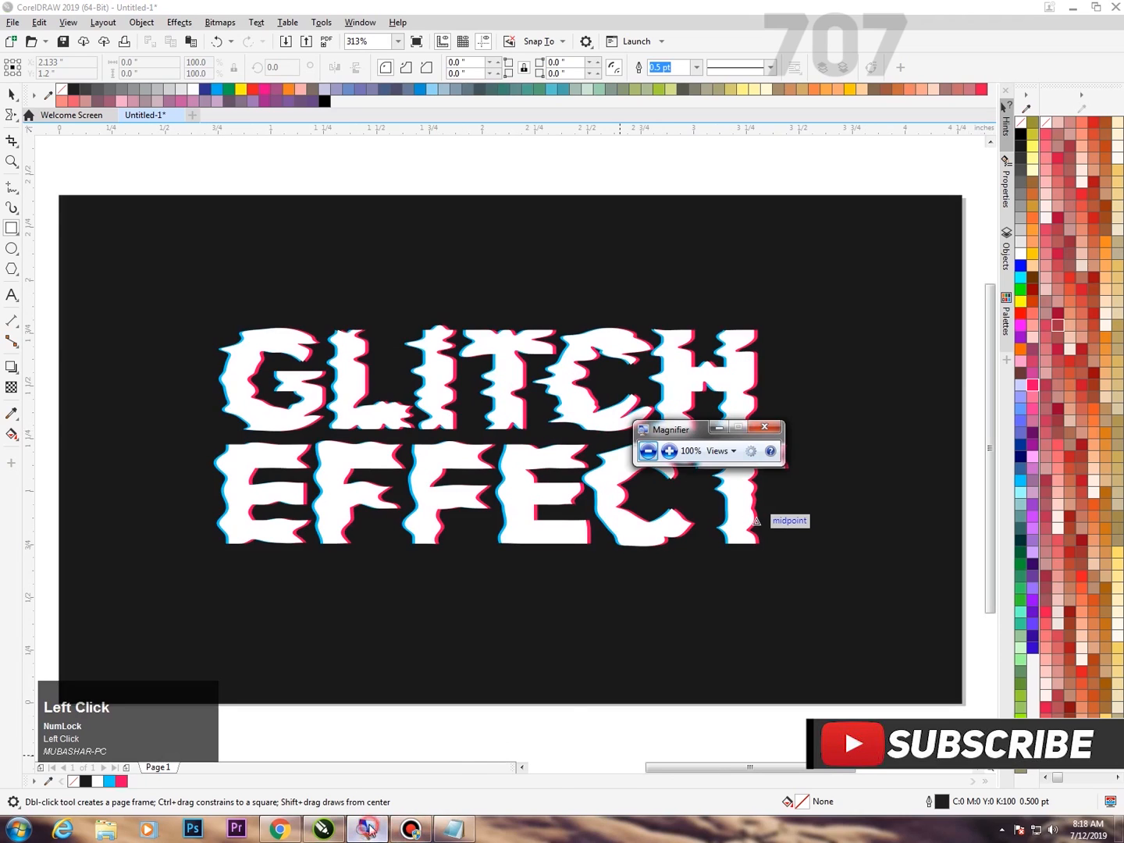
click(672, 459)
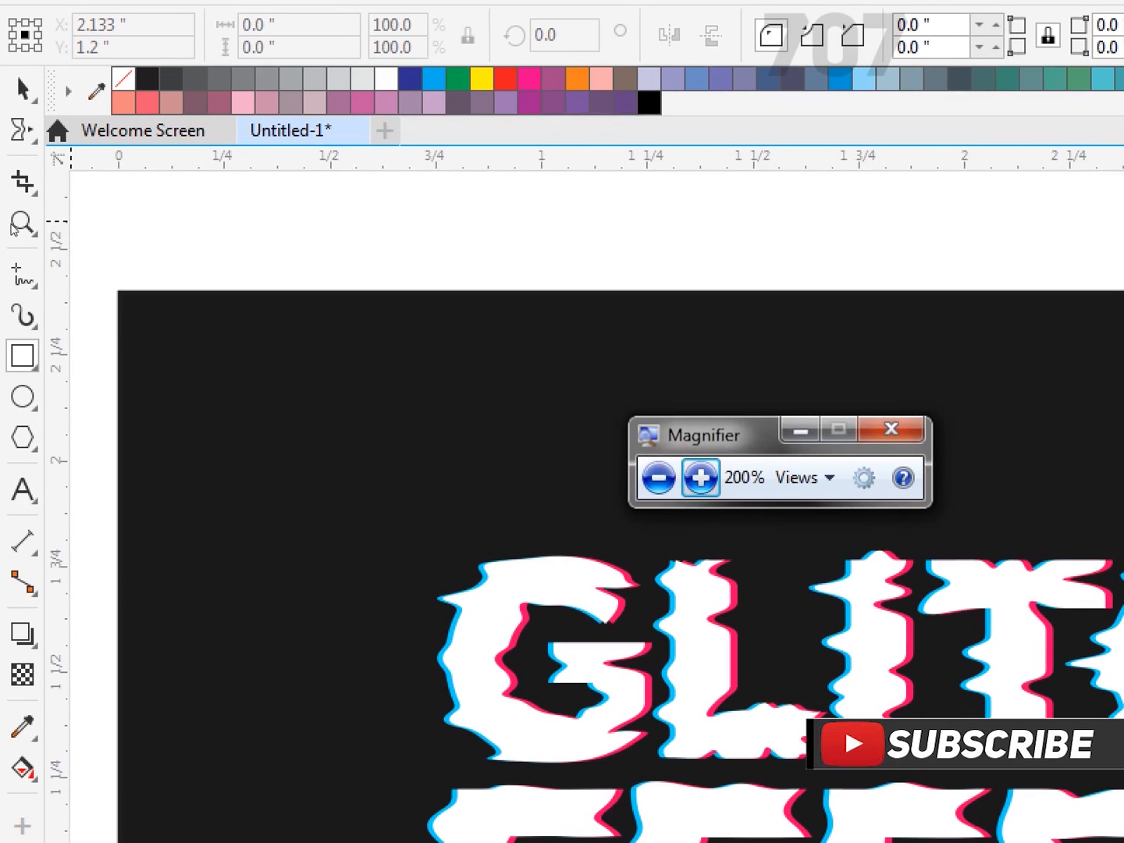
click(12, 225)
click(417, 300)
click(413, 309)
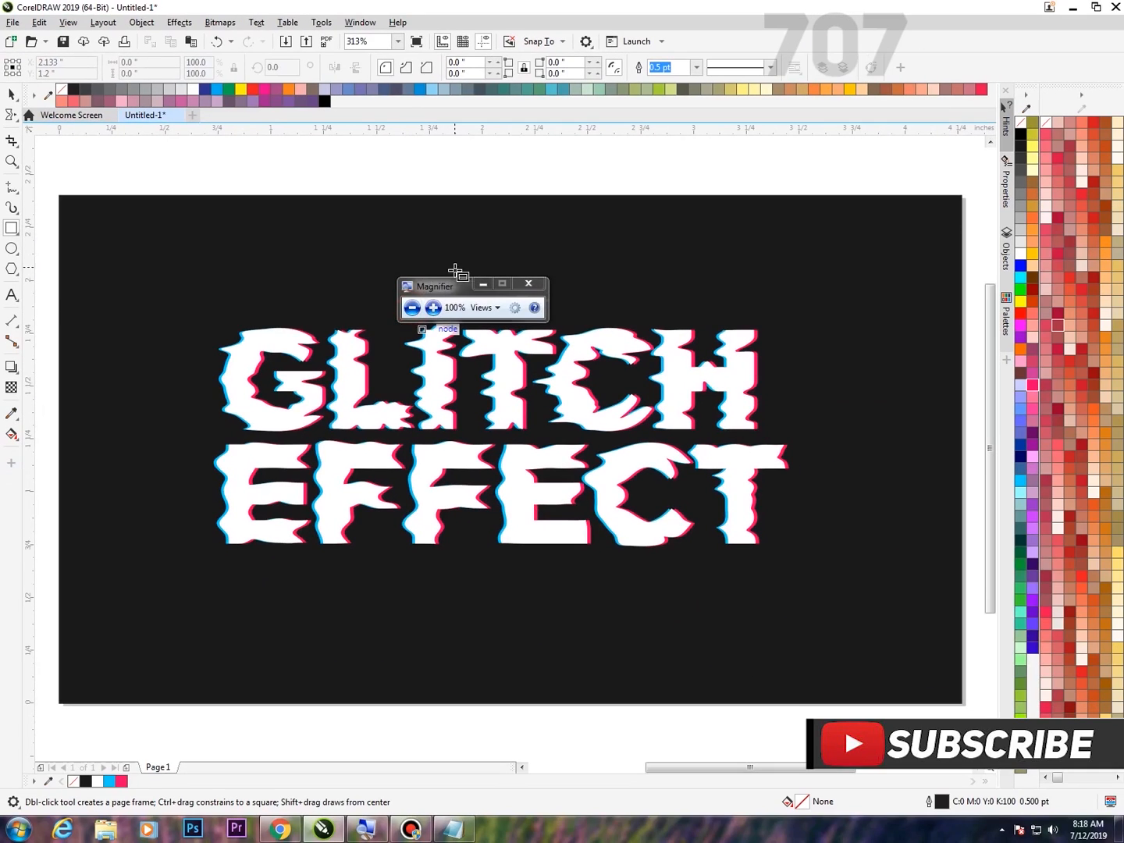
drag(457, 289, 568, 154)
drag(500, 269, 538, 272)
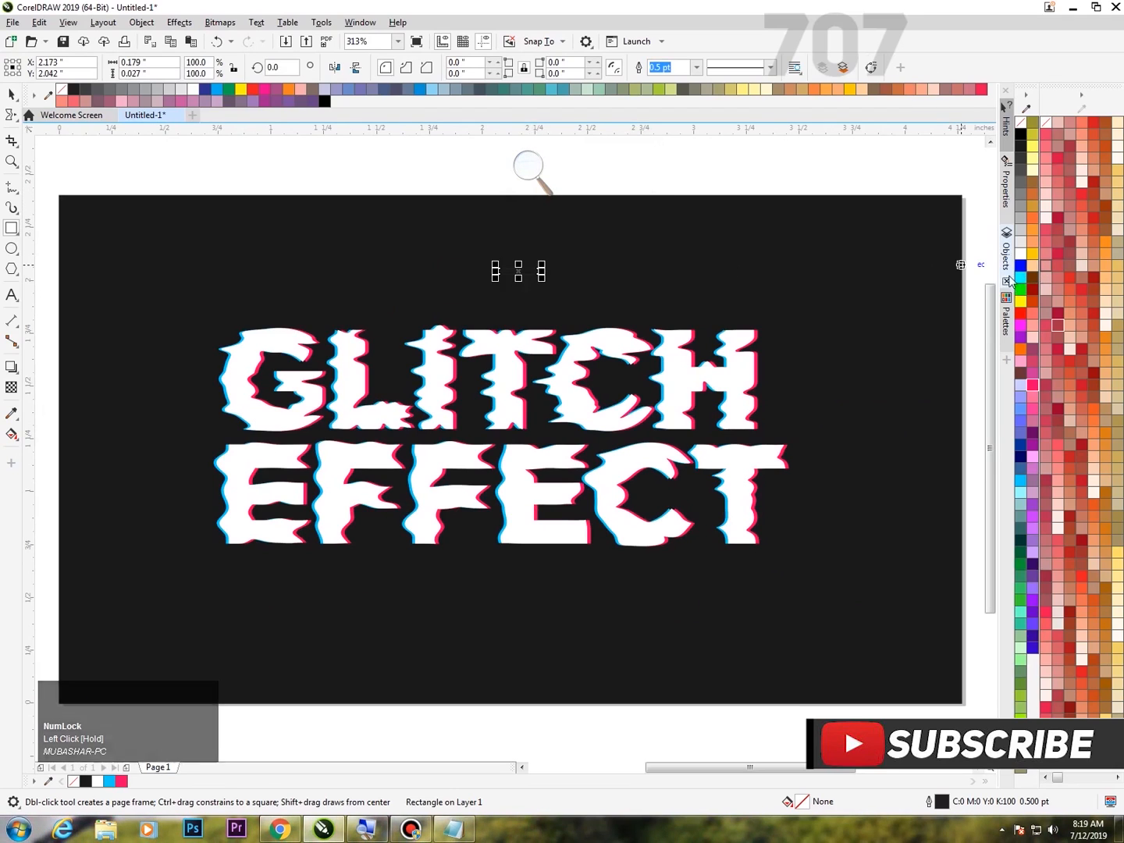
click(1021, 254)
Round all the small white rectangle's corners to 0.013 inches, forming a pill shape, and remove its outline.
scroll(514, 178, up, 3)
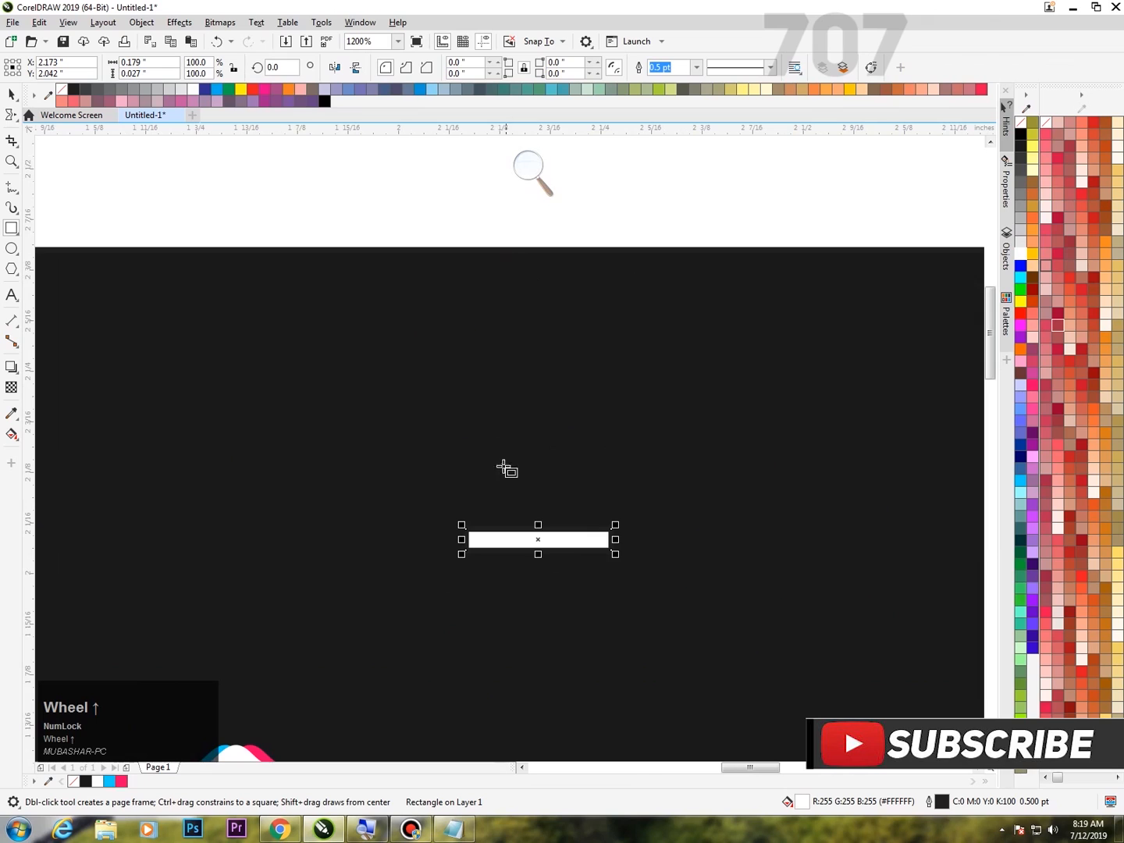
scroll(523, 574, up, 1)
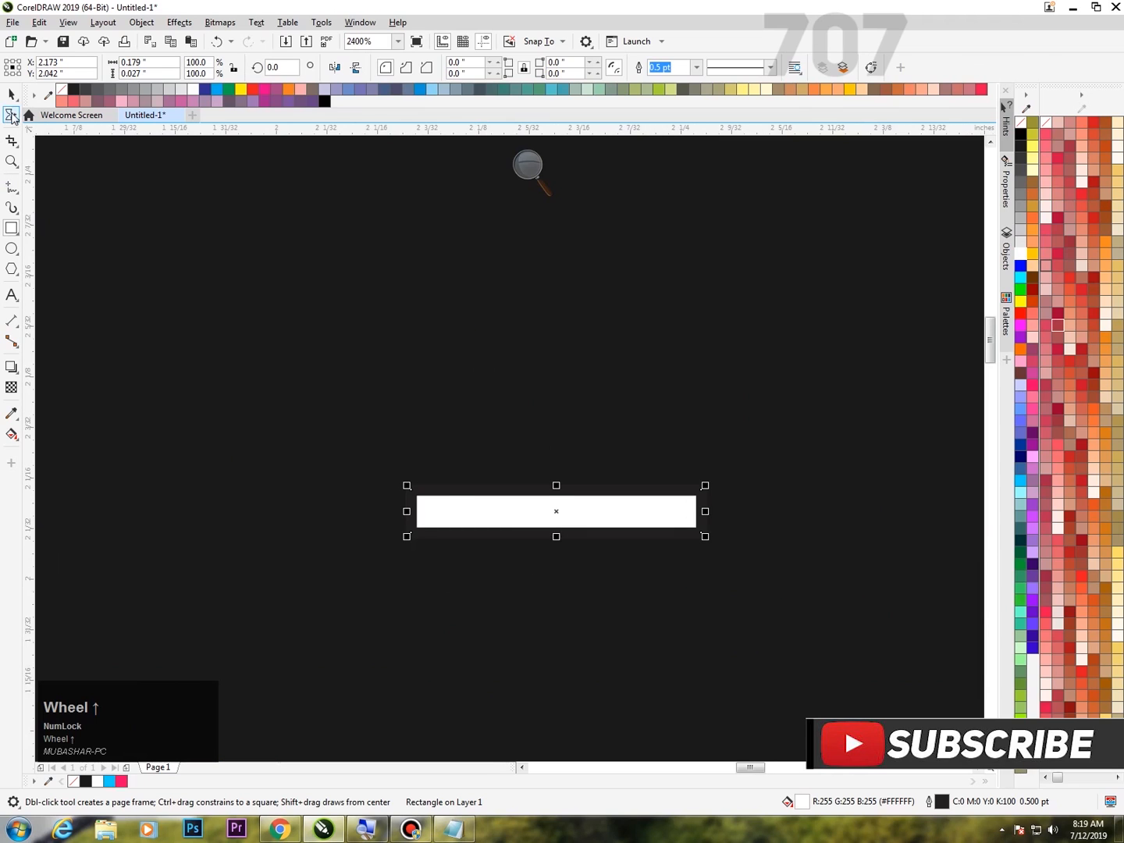
click(527, 164)
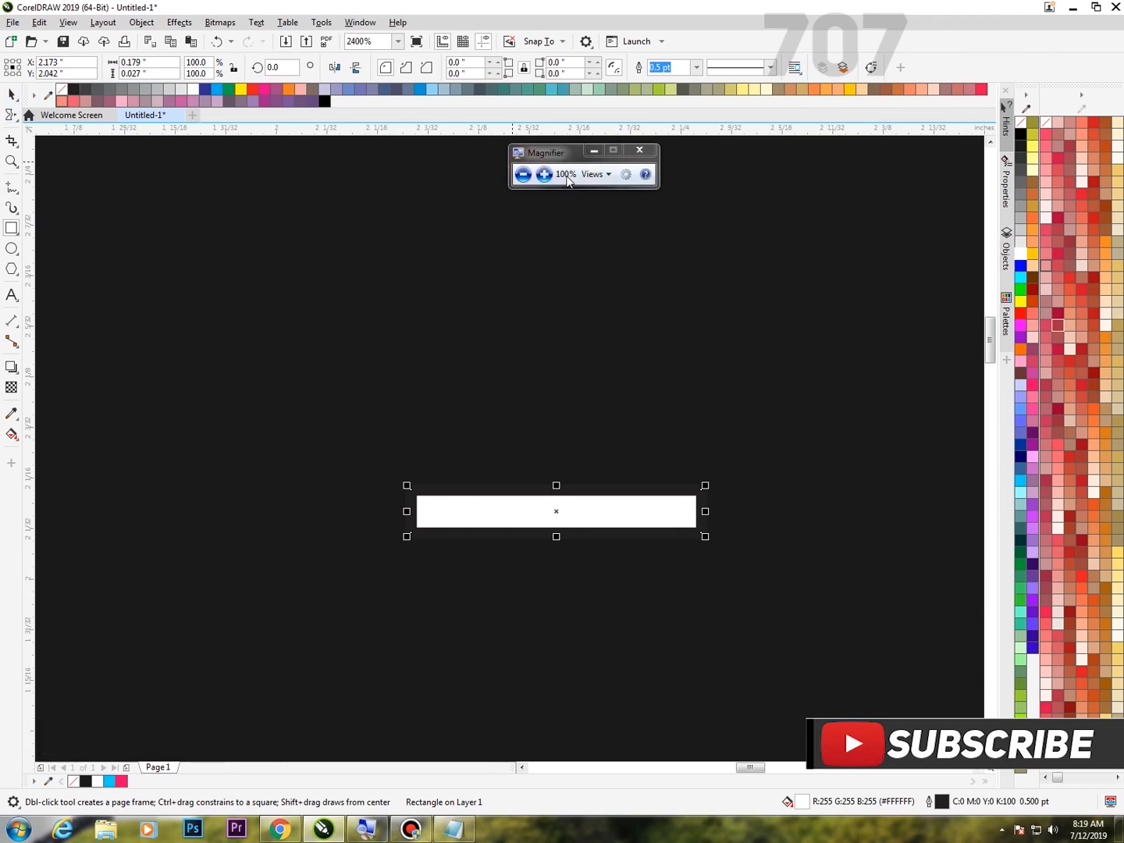
click(544, 173)
click(18, 114)
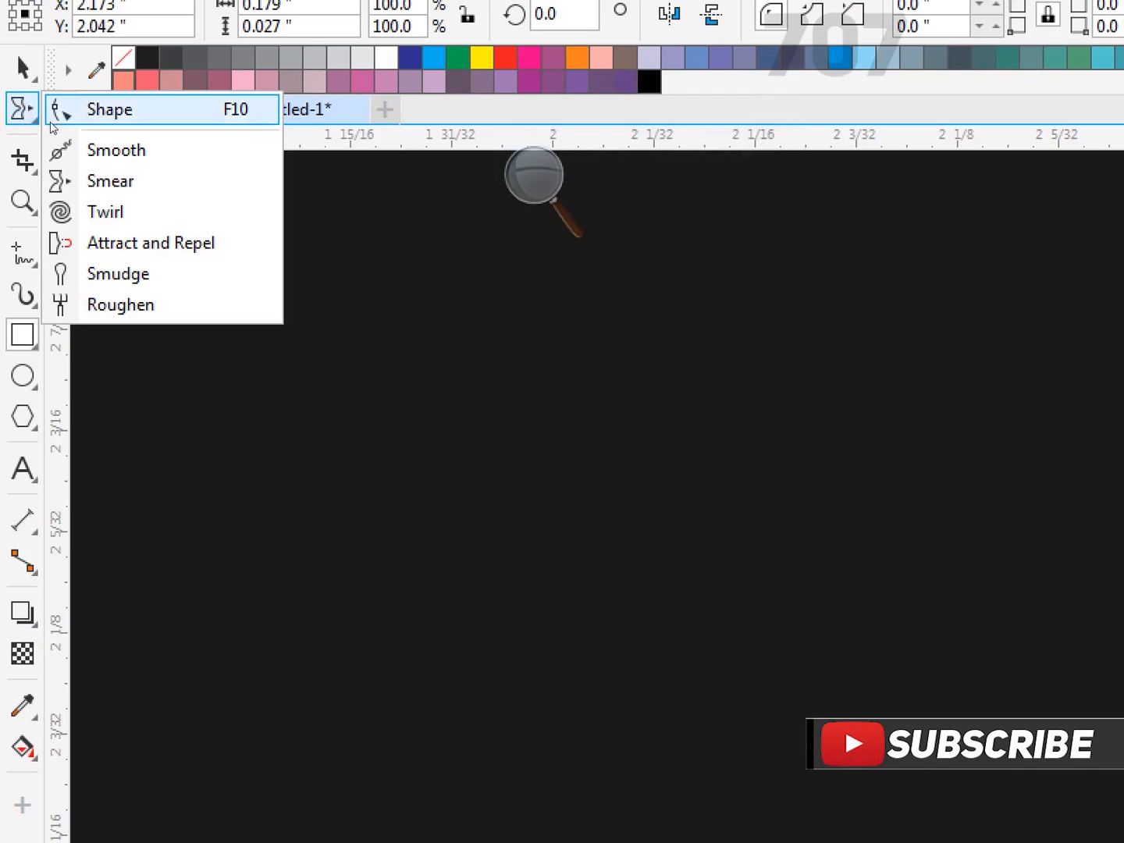
click(60, 117)
click(272, 153)
click(261, 159)
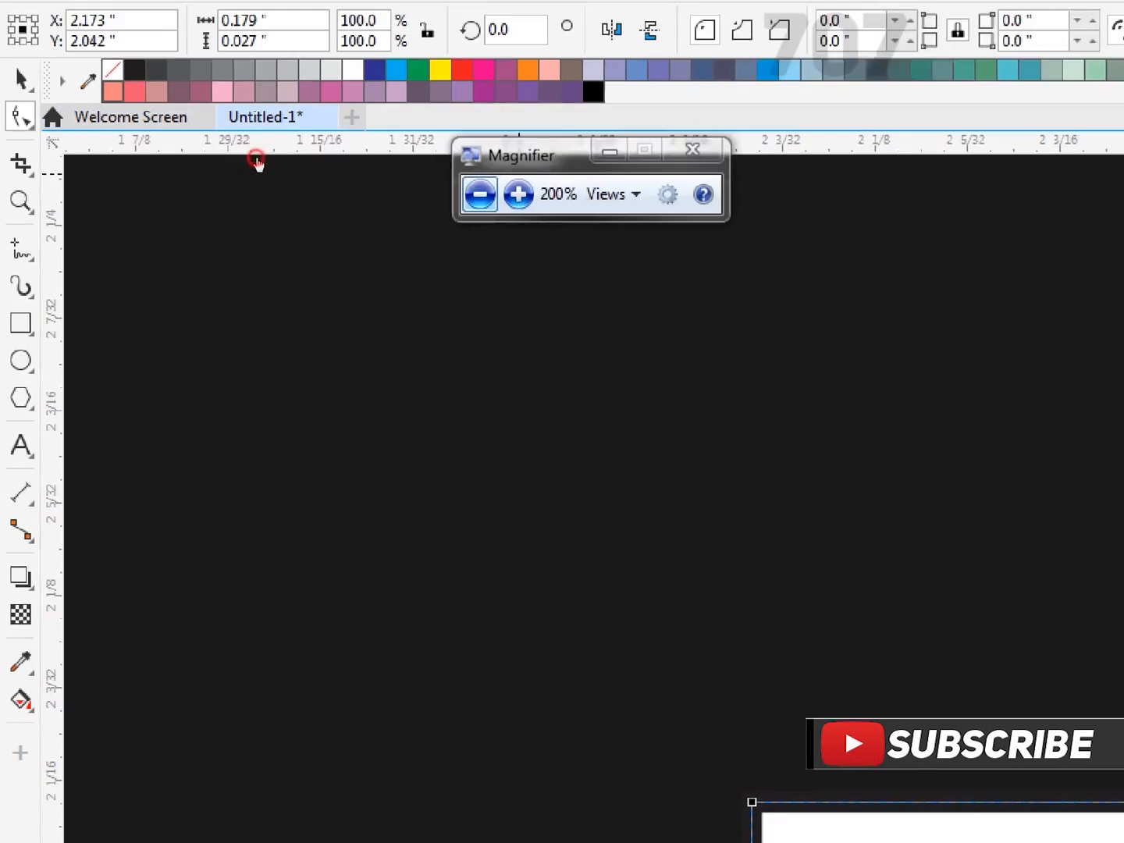
drag(700, 491, 592, 496)
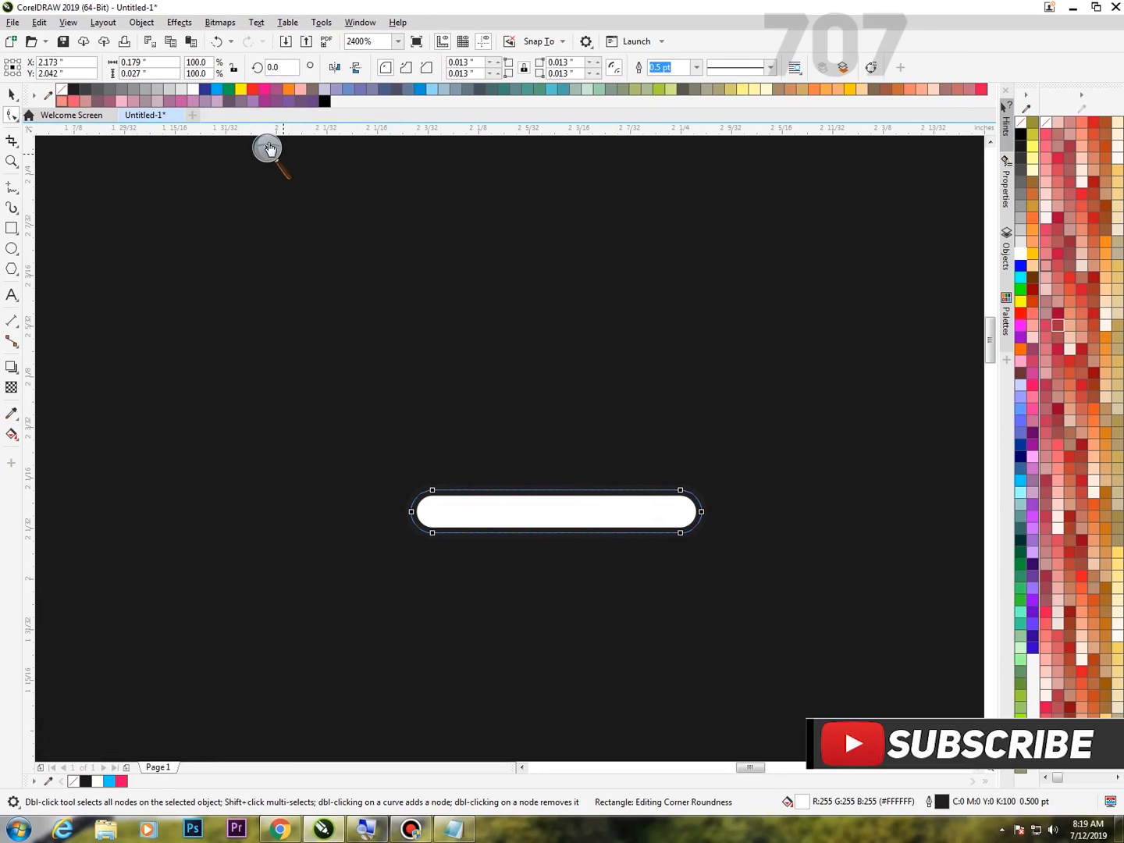
right_click(1027, 122)
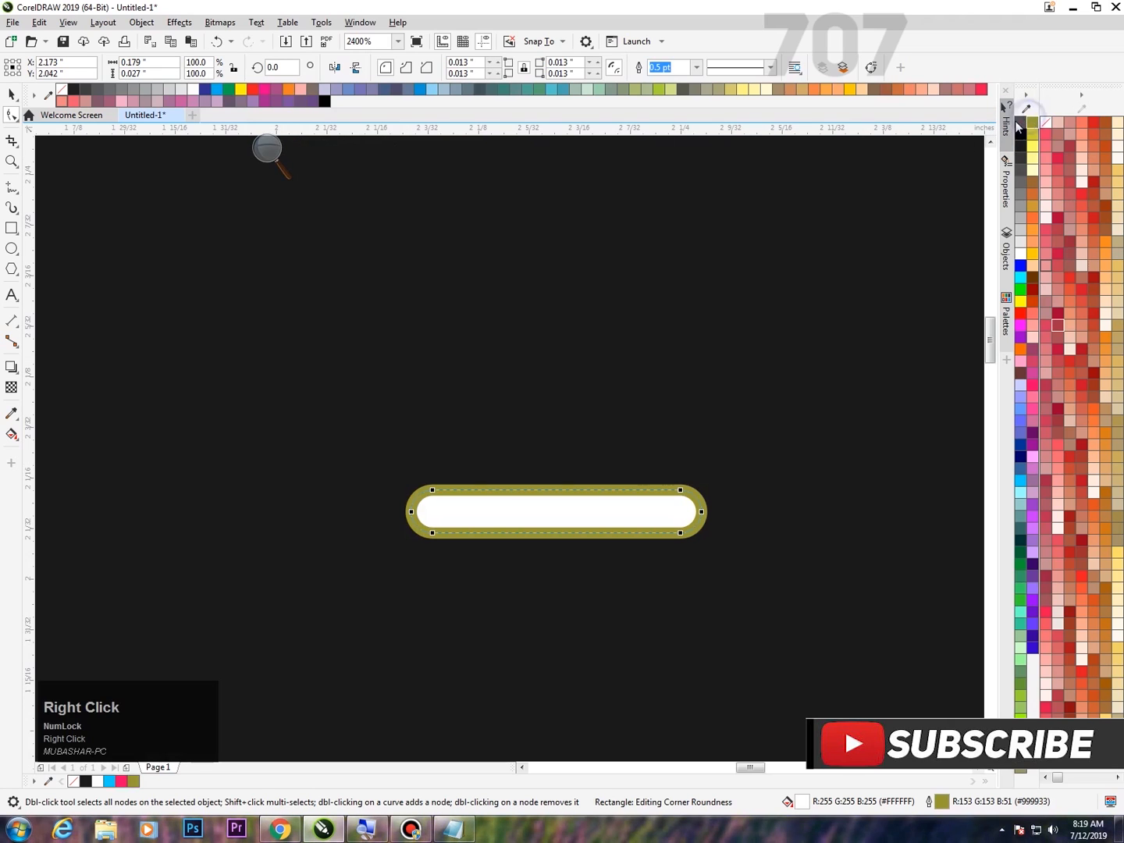
right_click(1019, 130)
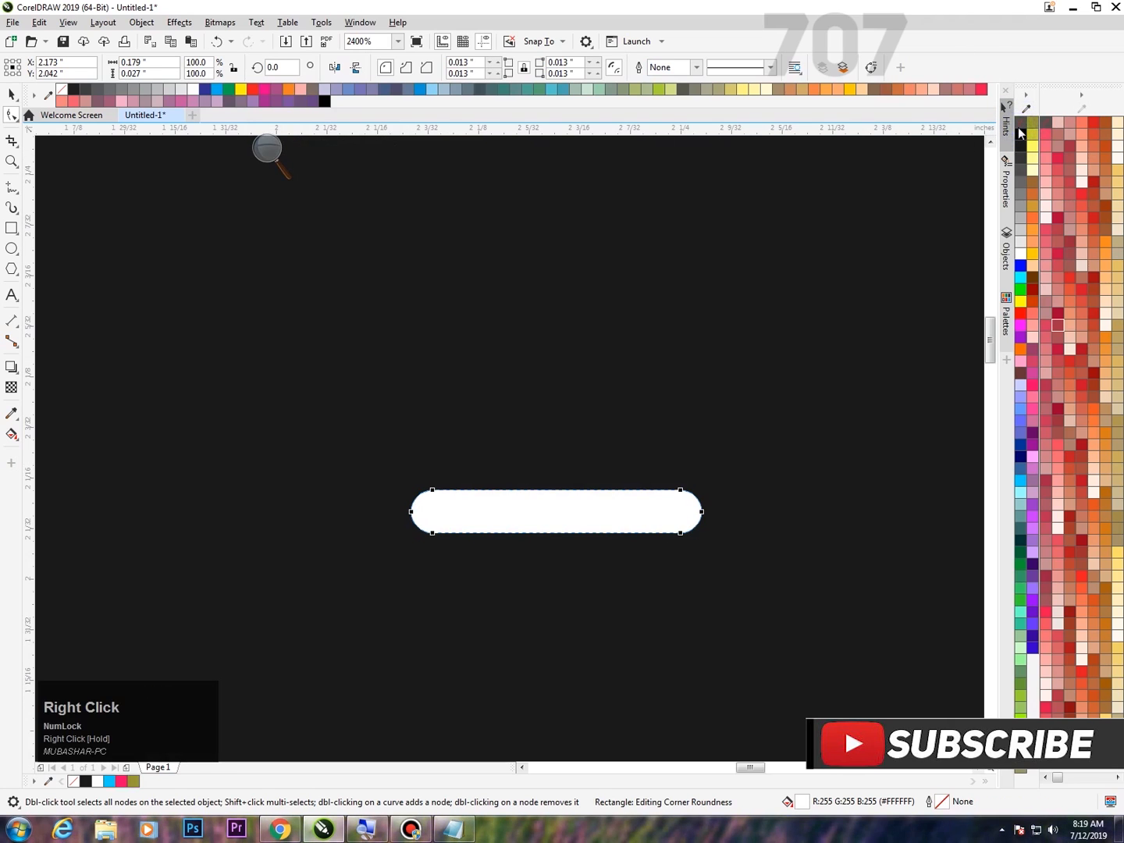
click(272, 148)
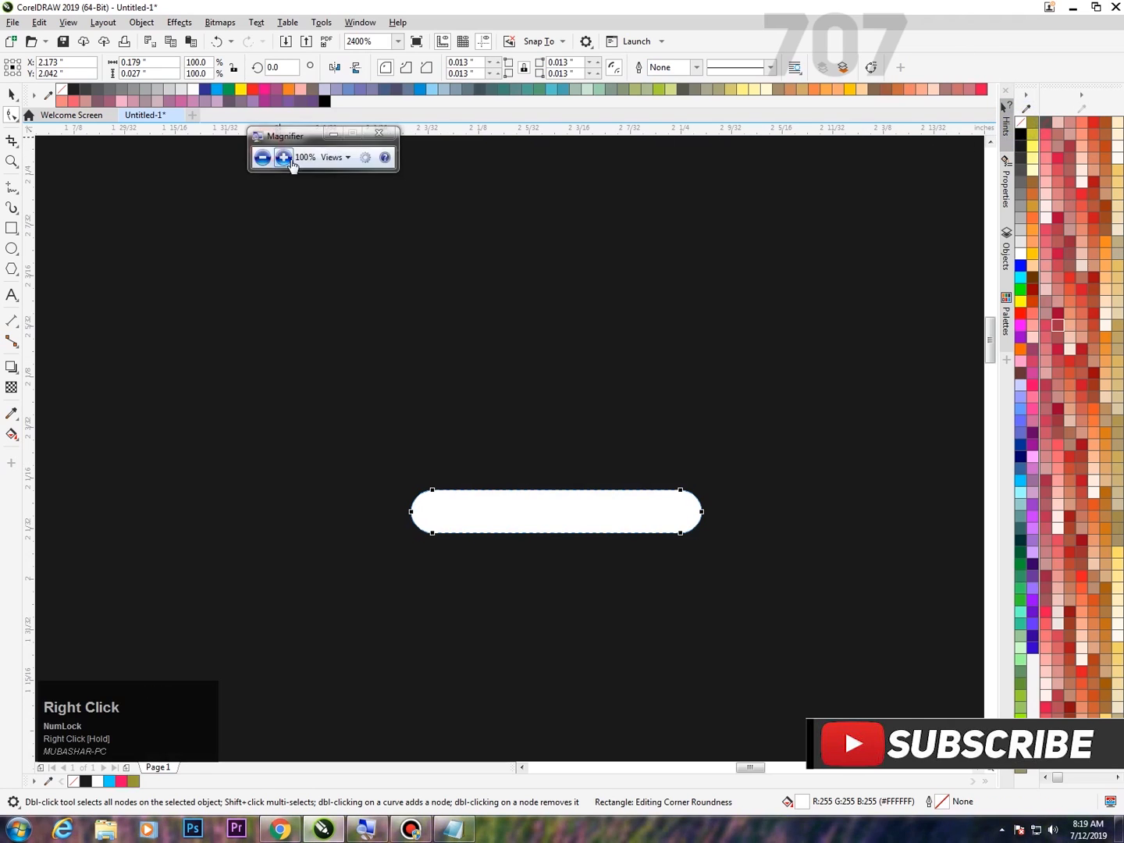
click(285, 160)
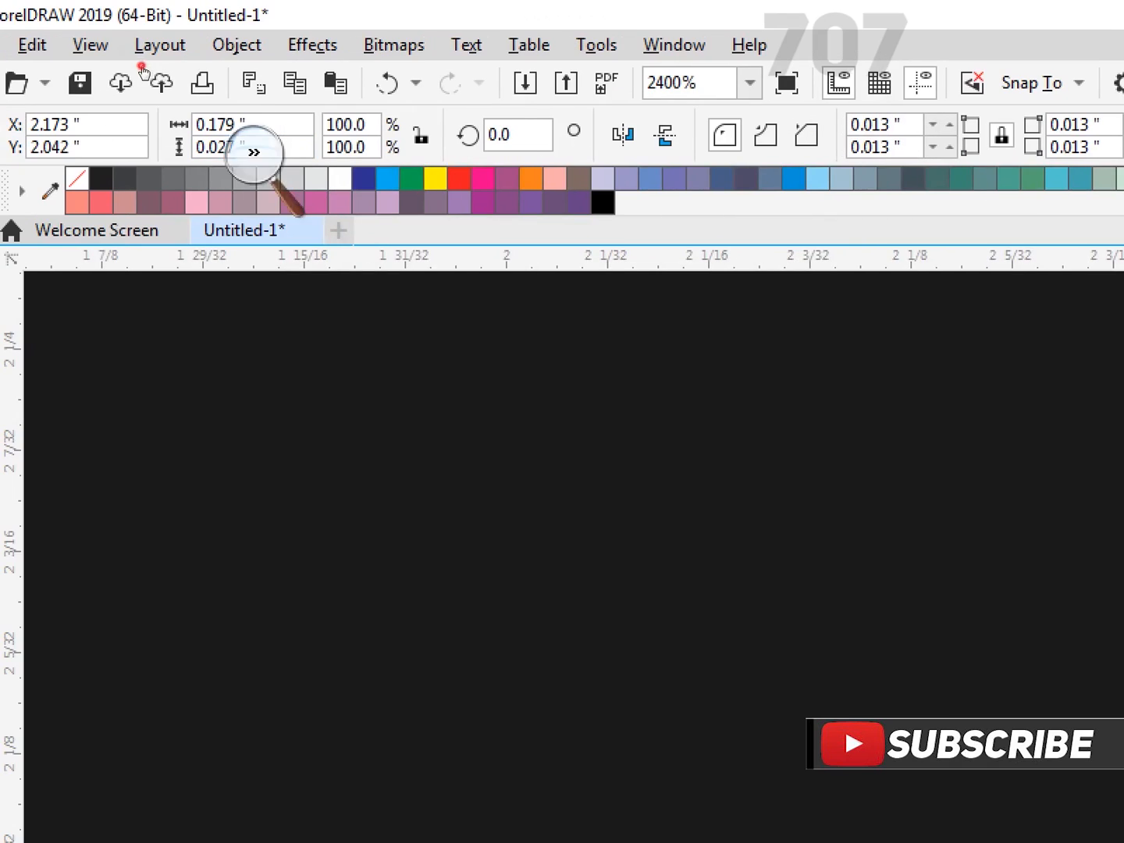
click(142, 67)
click(149, 87)
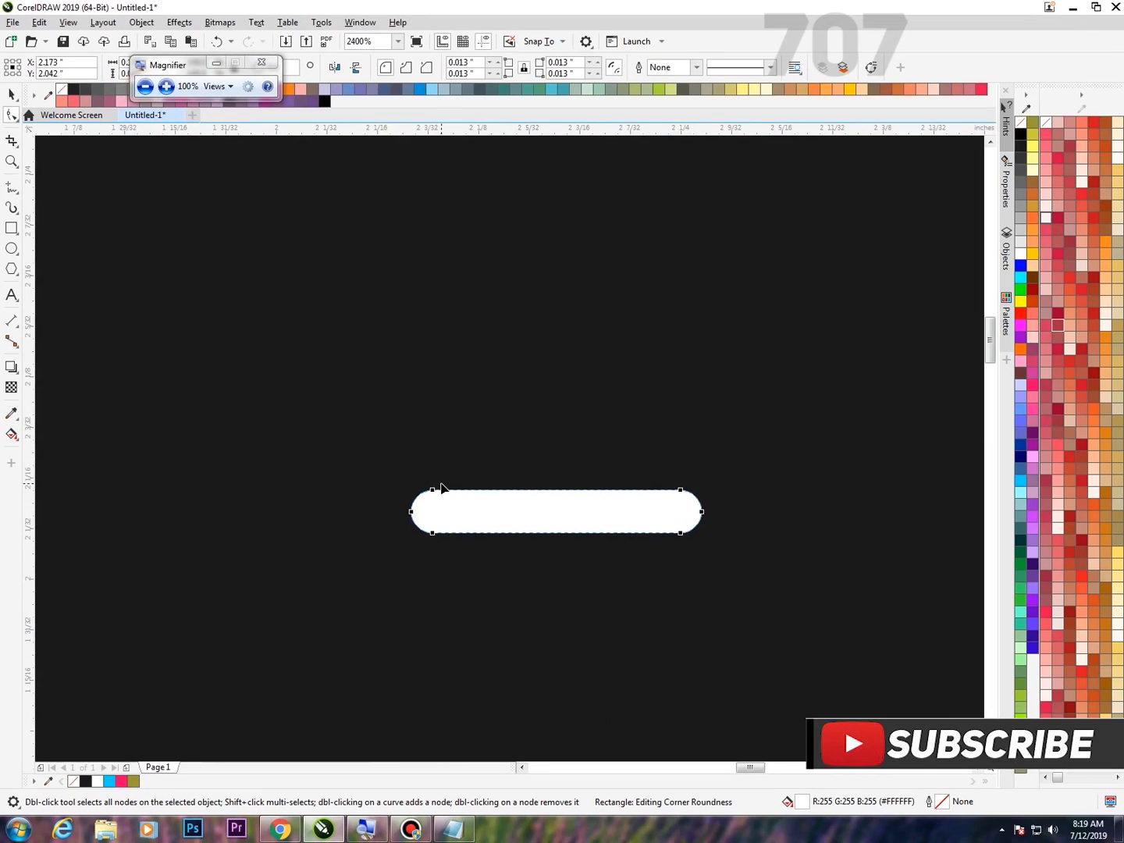
Move the white pill between the tops of the L and I in GLITCH, about X 1.588, Y 1.776 inches, and copy it.
key(F4)
click(12, 95)
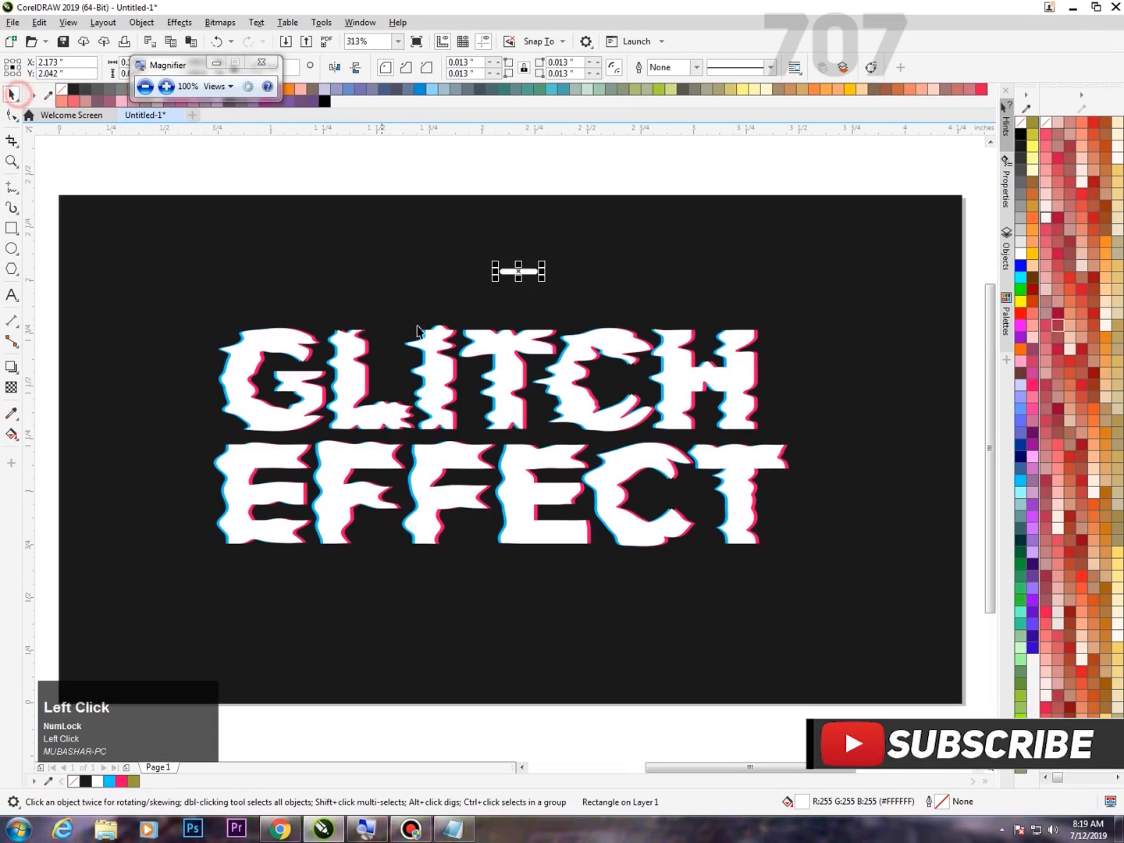
drag(519, 272, 395, 333)
scroll(396, 333, up, 6)
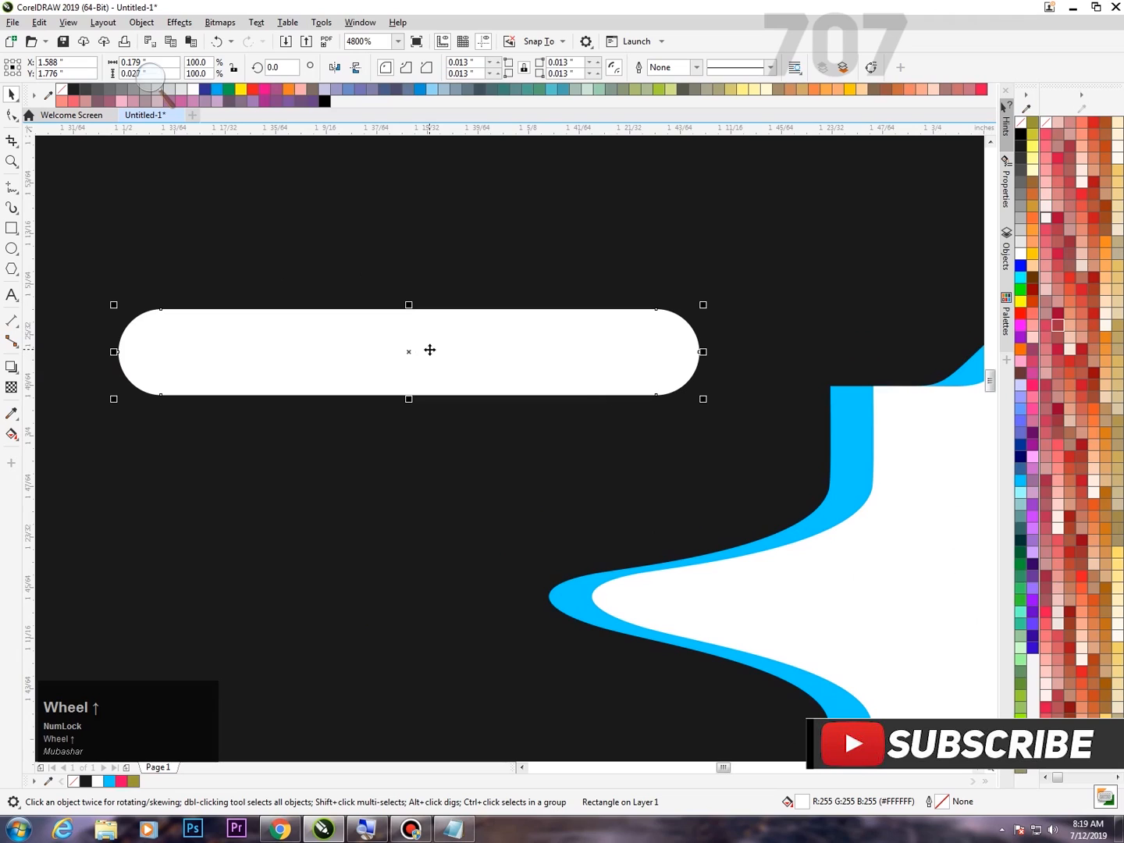
right_click(429, 350)
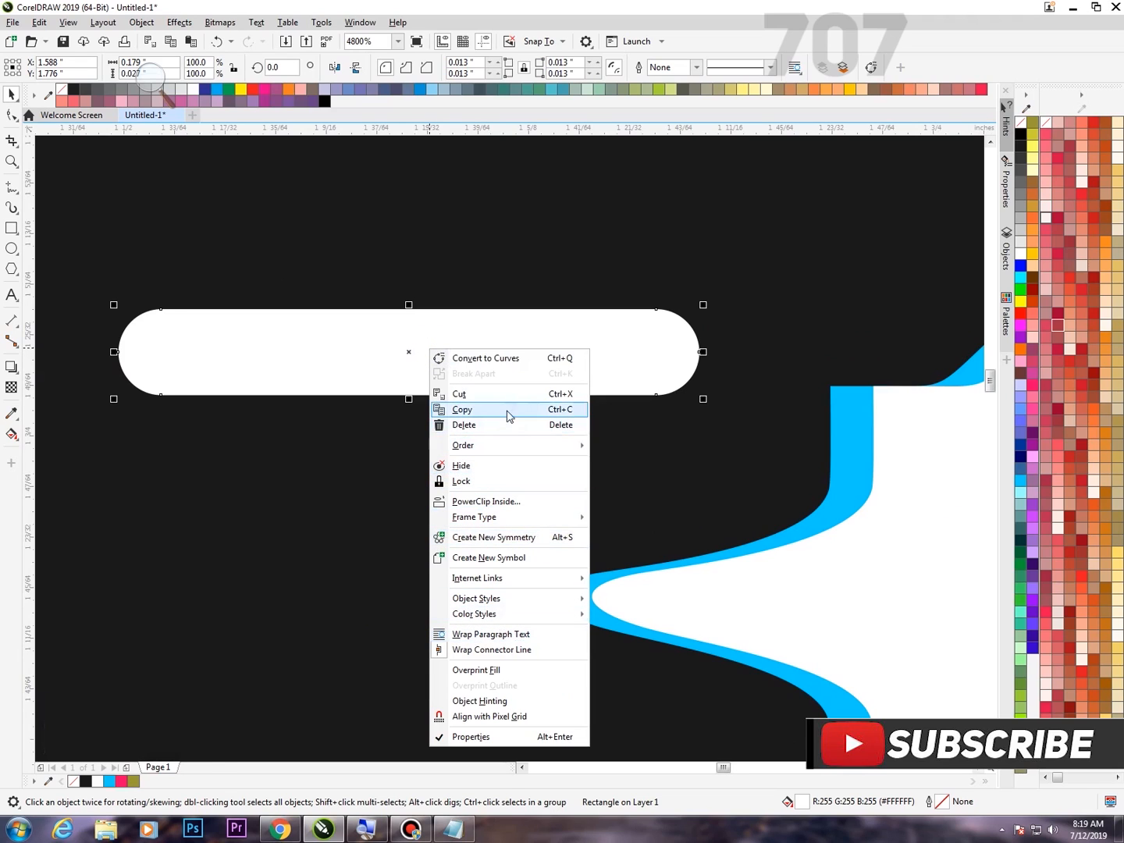
click(537, 414)
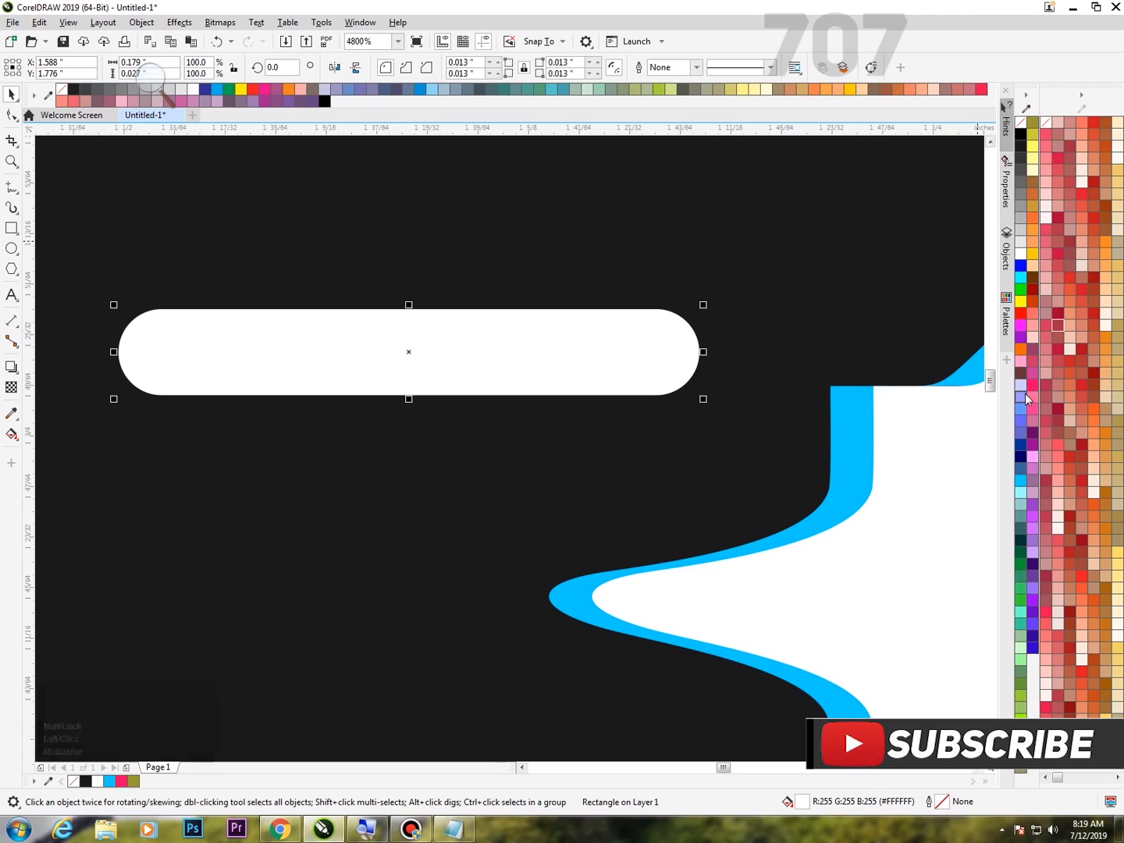
Fill the pill pink (#FF0066) and move it to about X 1.592, Y 1.783 inches.
scroll(525, 444, down, 2)
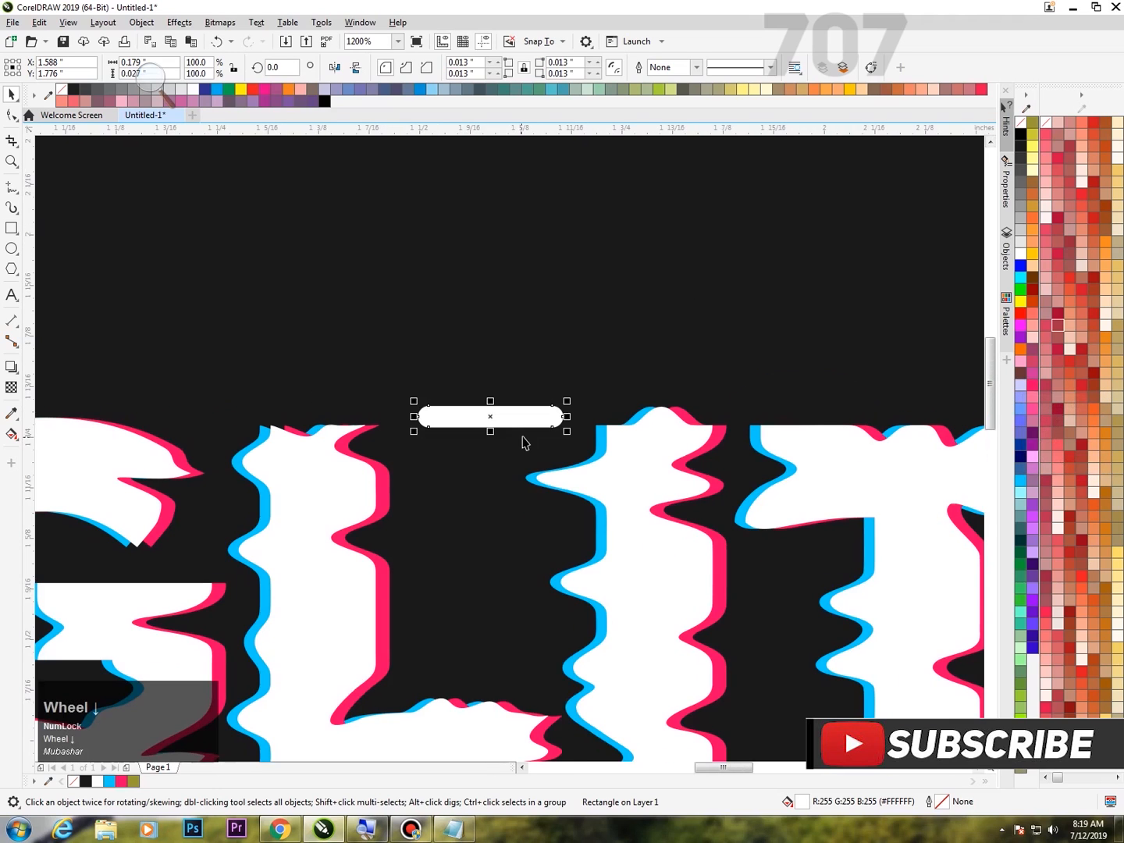
click(1033, 382)
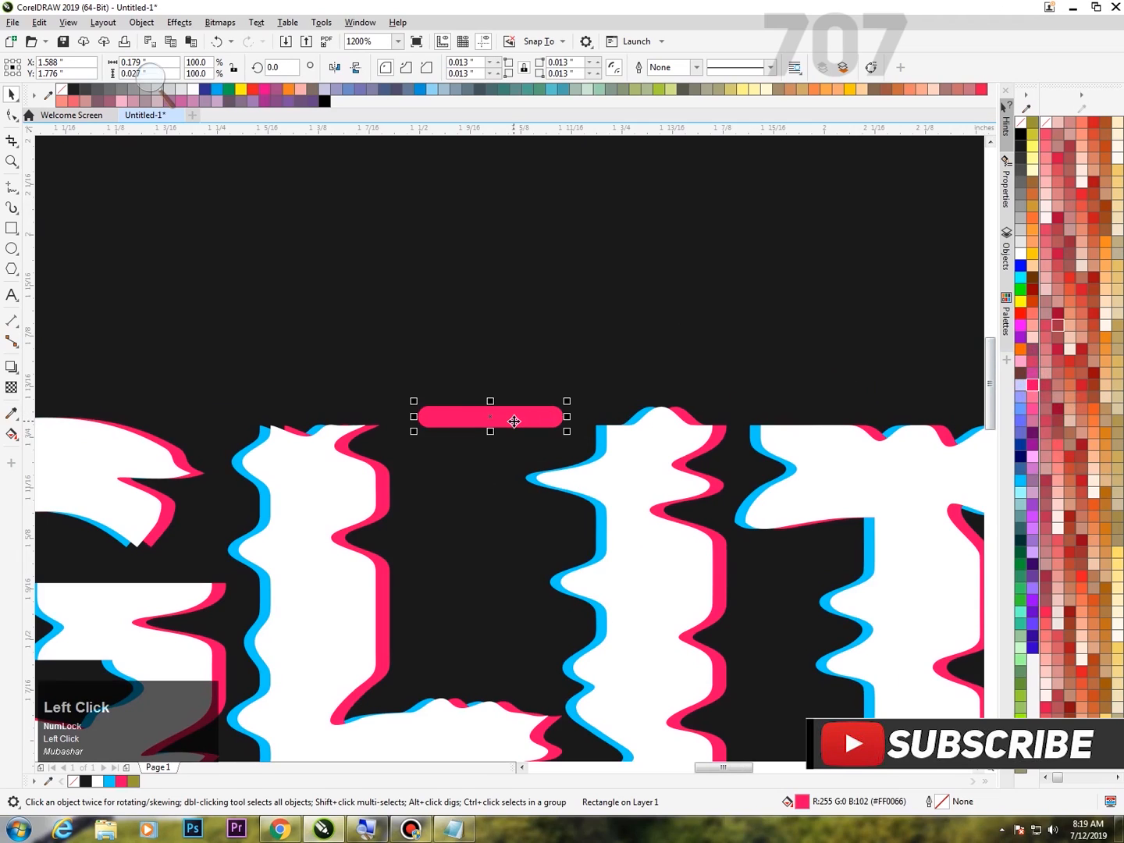
key(Right)
key(Right)
key(Right)
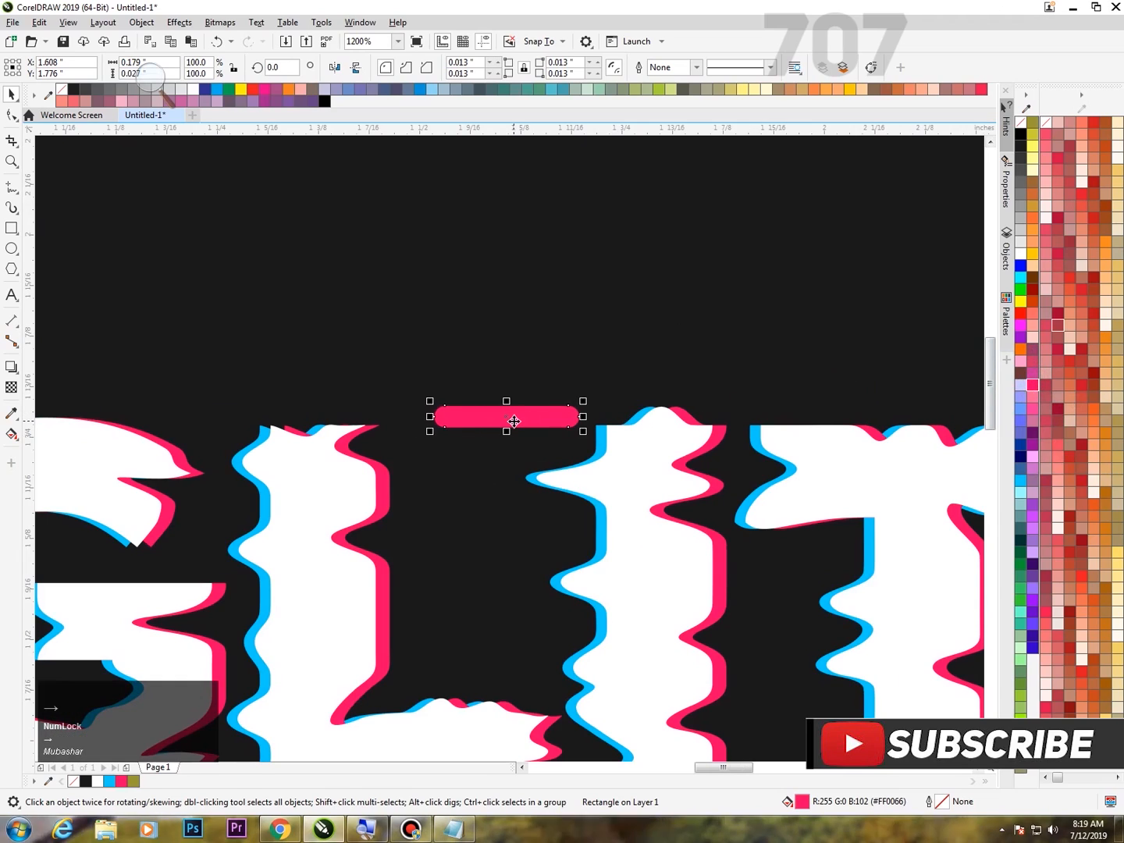
scroll(514, 424, up, 2)
drag(513, 424, 425, 385)
scroll(425, 385, down, 5)
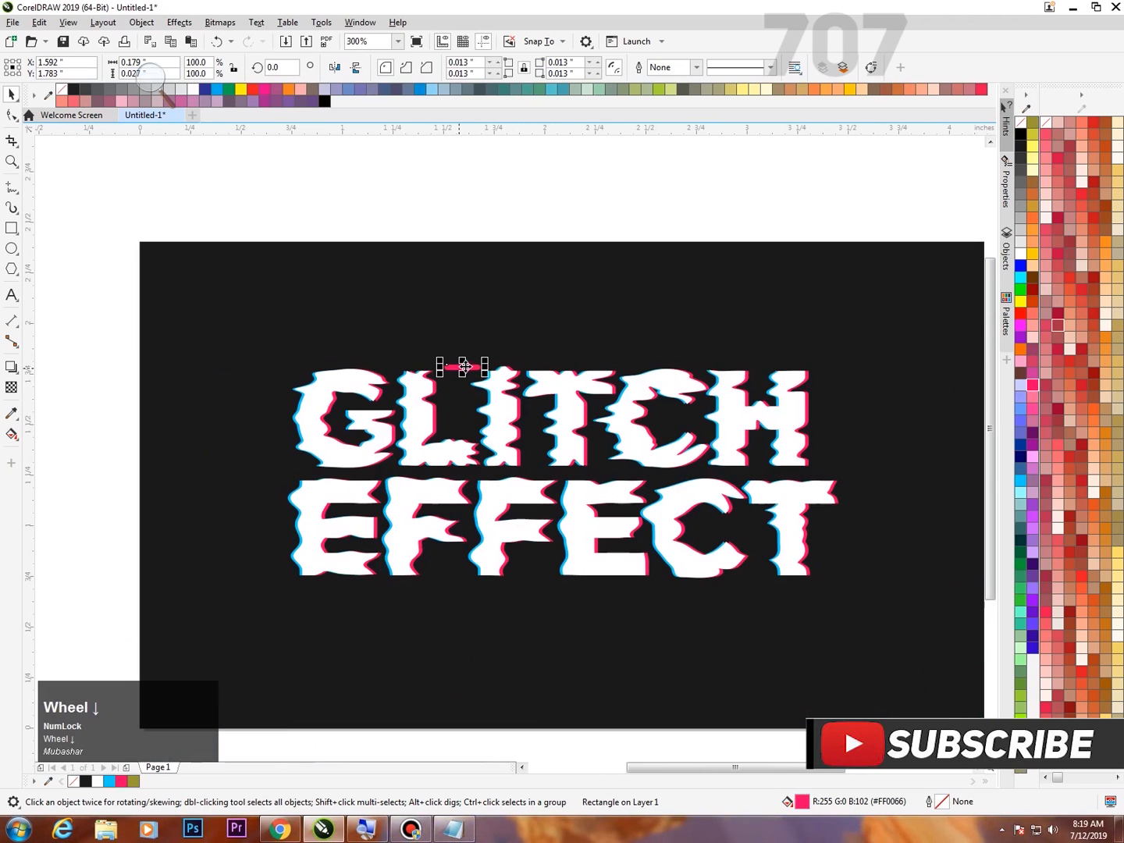
Paste the copied white pill and align its center horizontally and vertically with the pink pill.
right_click(484, 208)
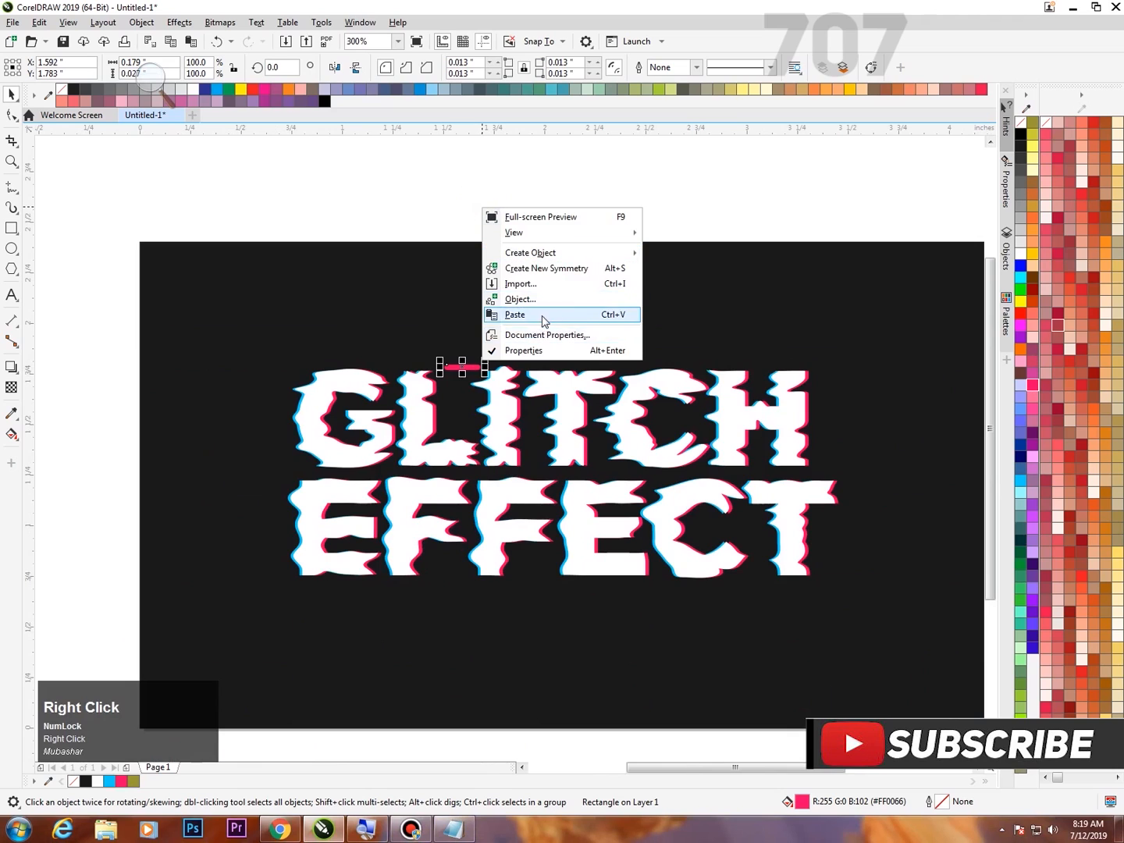
click(579, 314)
scroll(463, 367, up, 3)
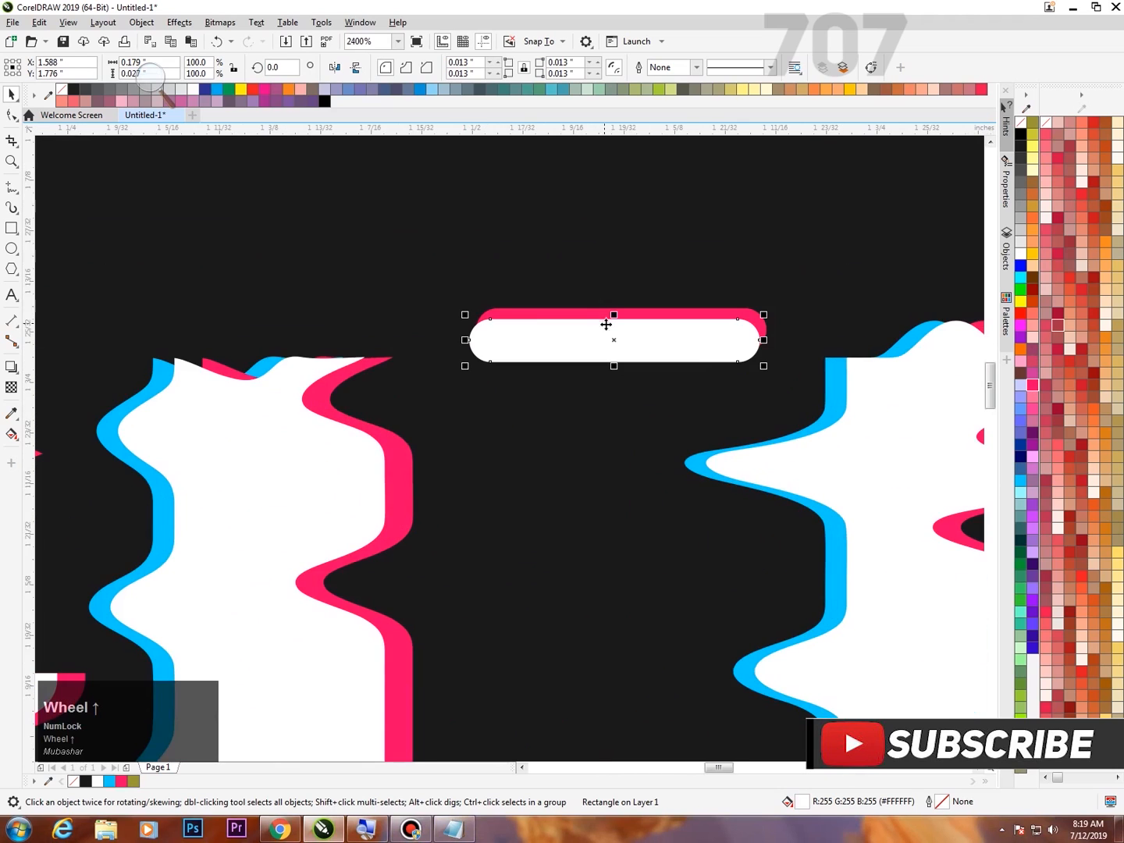
drag(409, 269, 781, 403)
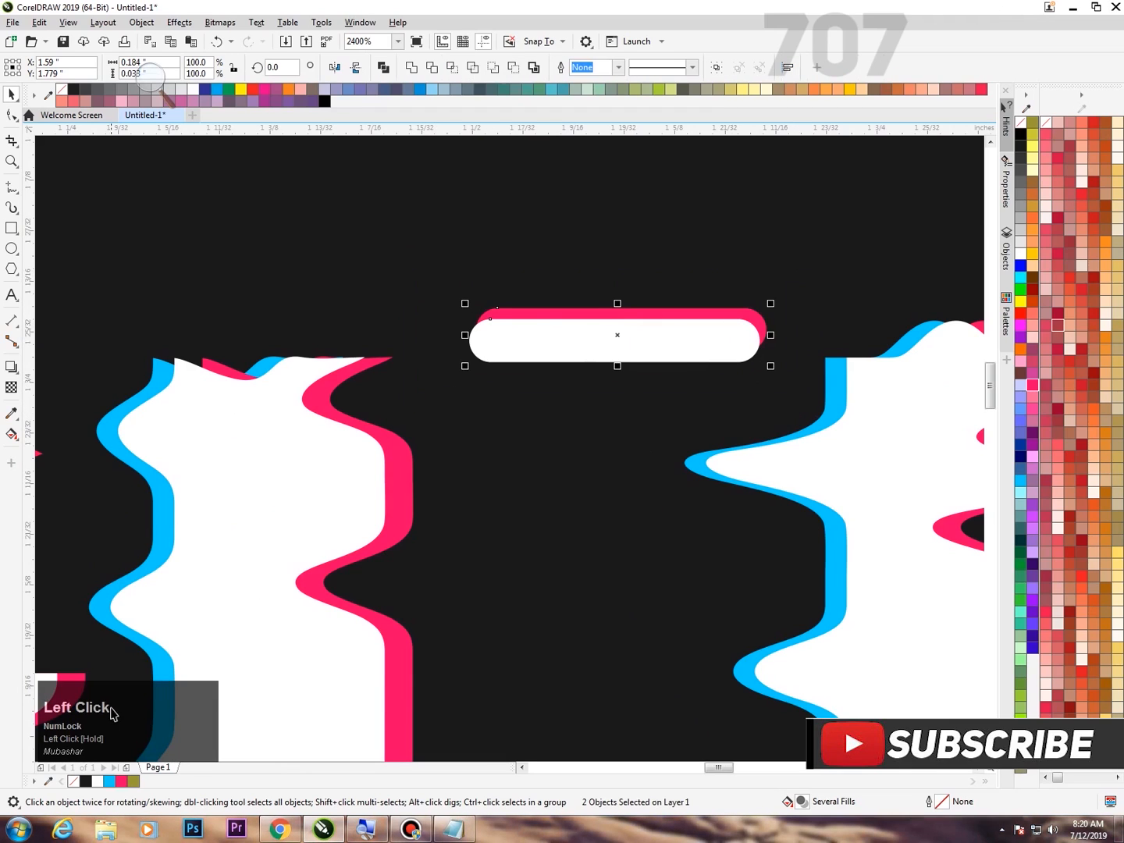
key(c)
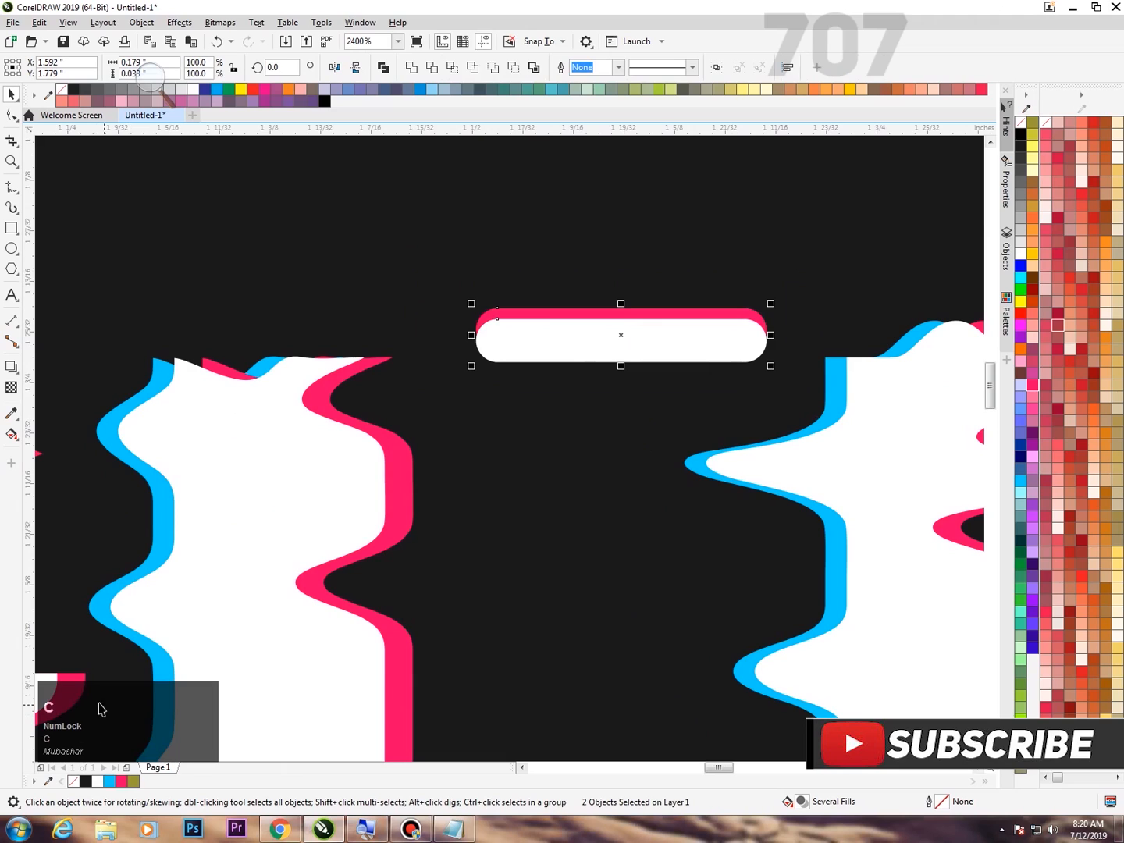
key(e)
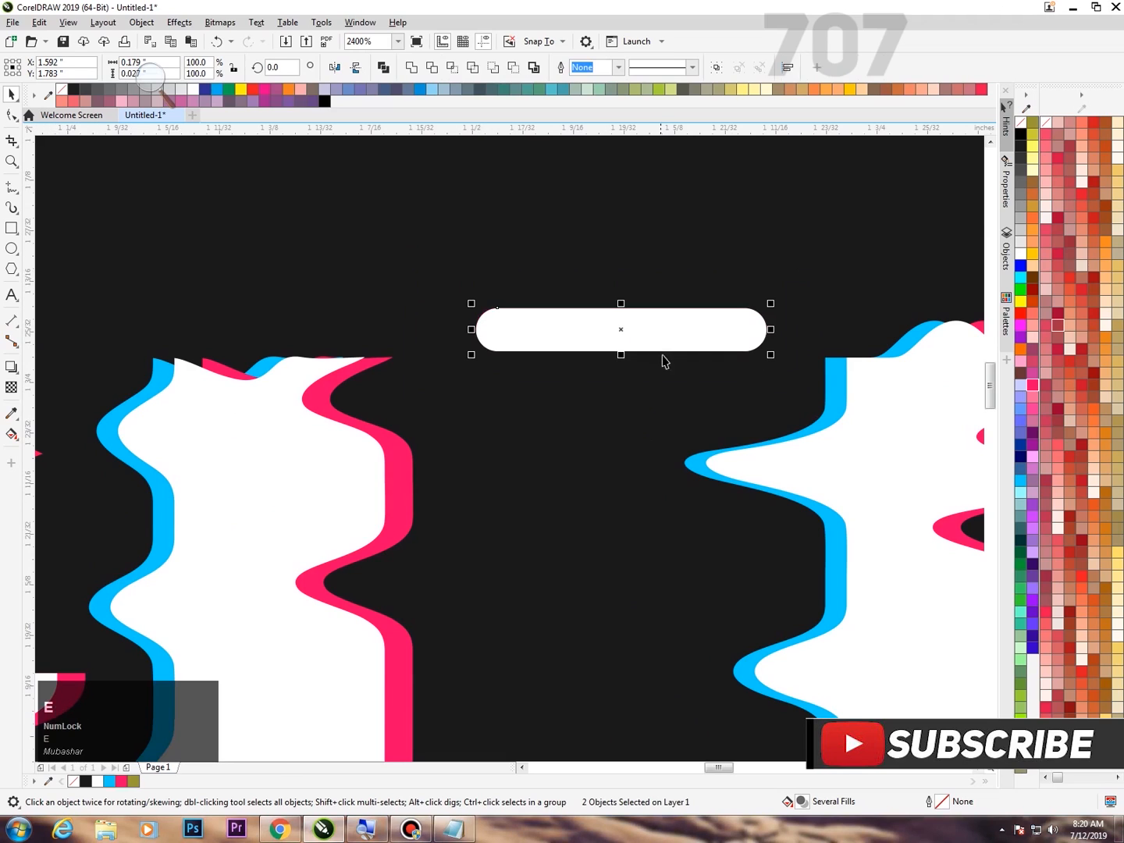
Shift only the white pill slightly left to about X 1.587 inches, exposing a pink edge on its right end.
click(659, 394)
click(667, 328)
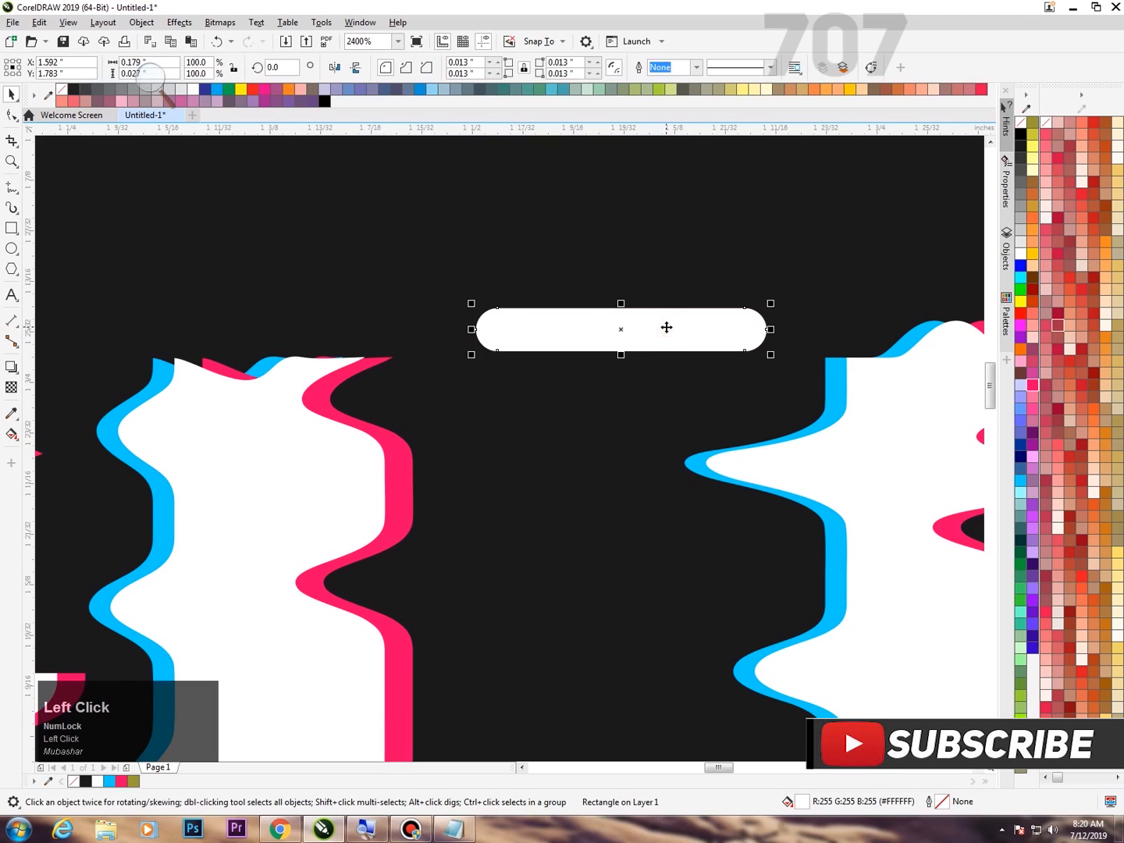
key(Left)
key(Right)
drag(722, 335, 709, 332)
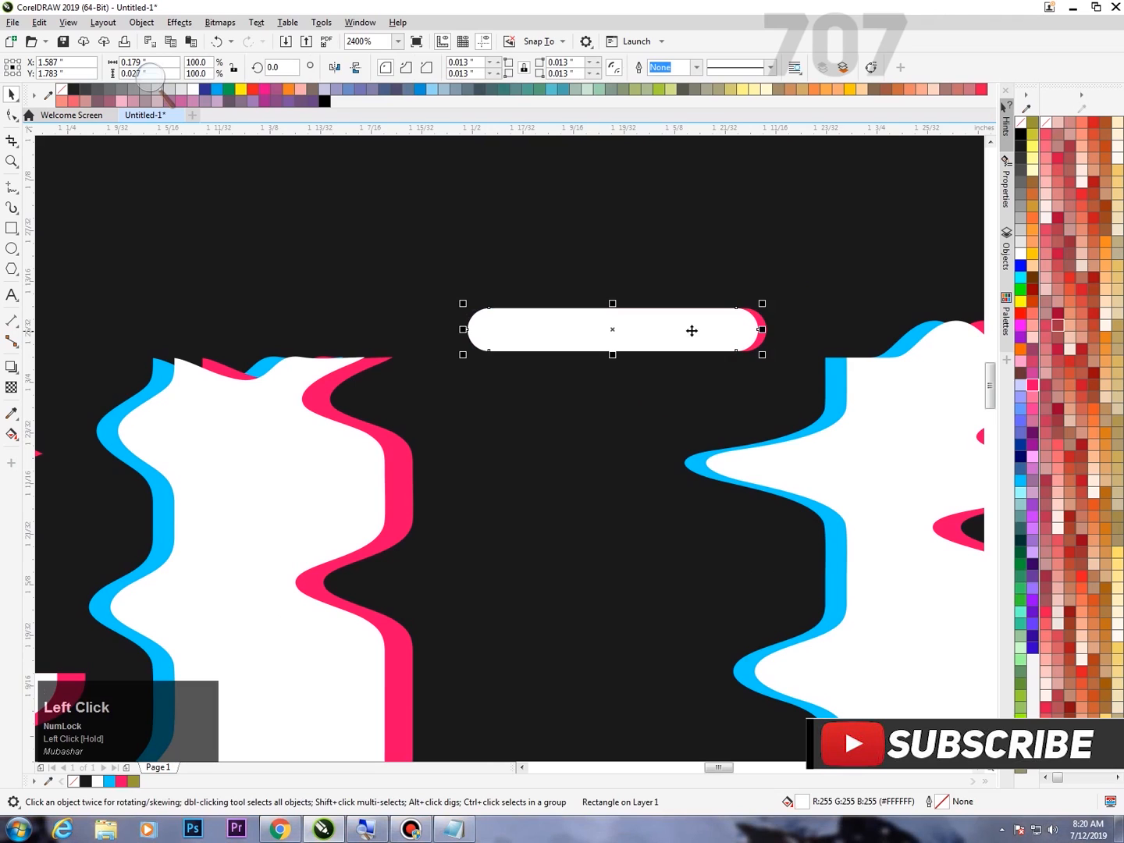
right_click(686, 334)
scroll(594, 205, down, 2)
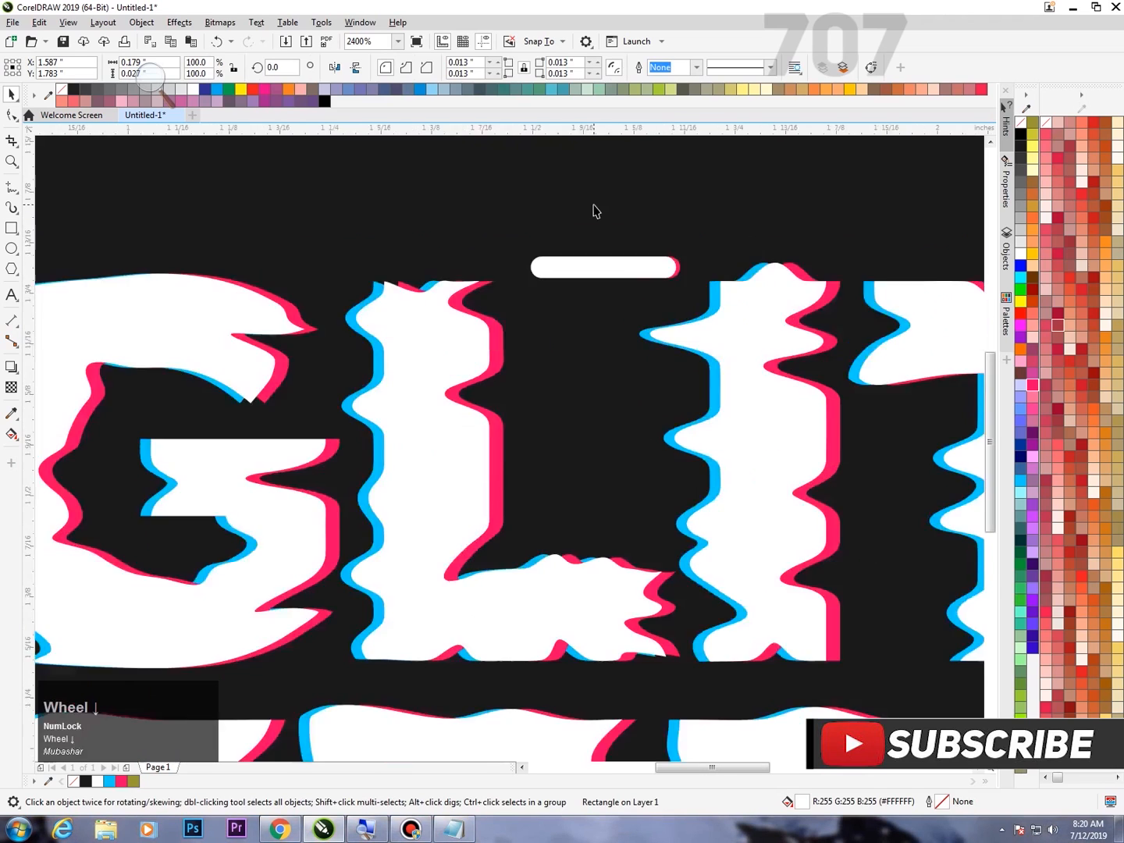
scroll(591, 178, down, 2)
key(F4)
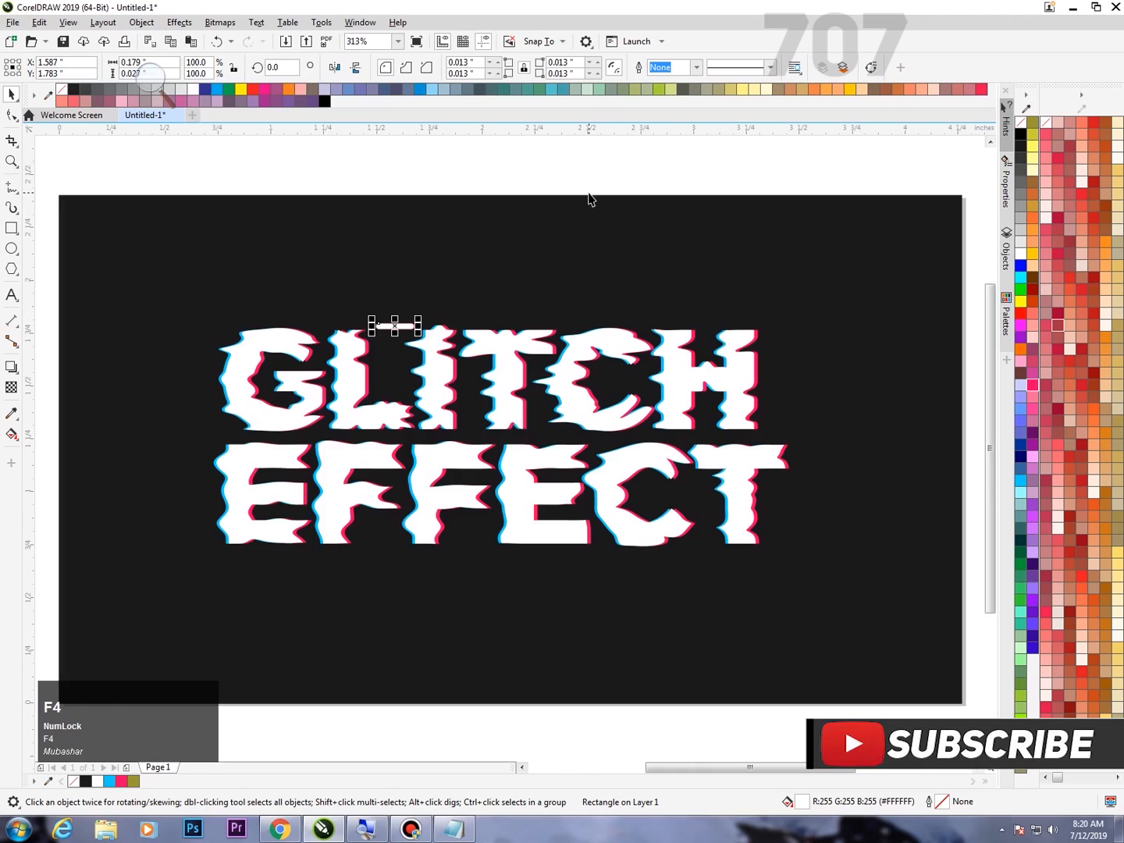
Paste another pill copy, fill it light blue (#00CCFF), and shift it left to about X 1.578 inches.
right_click(587, 170)
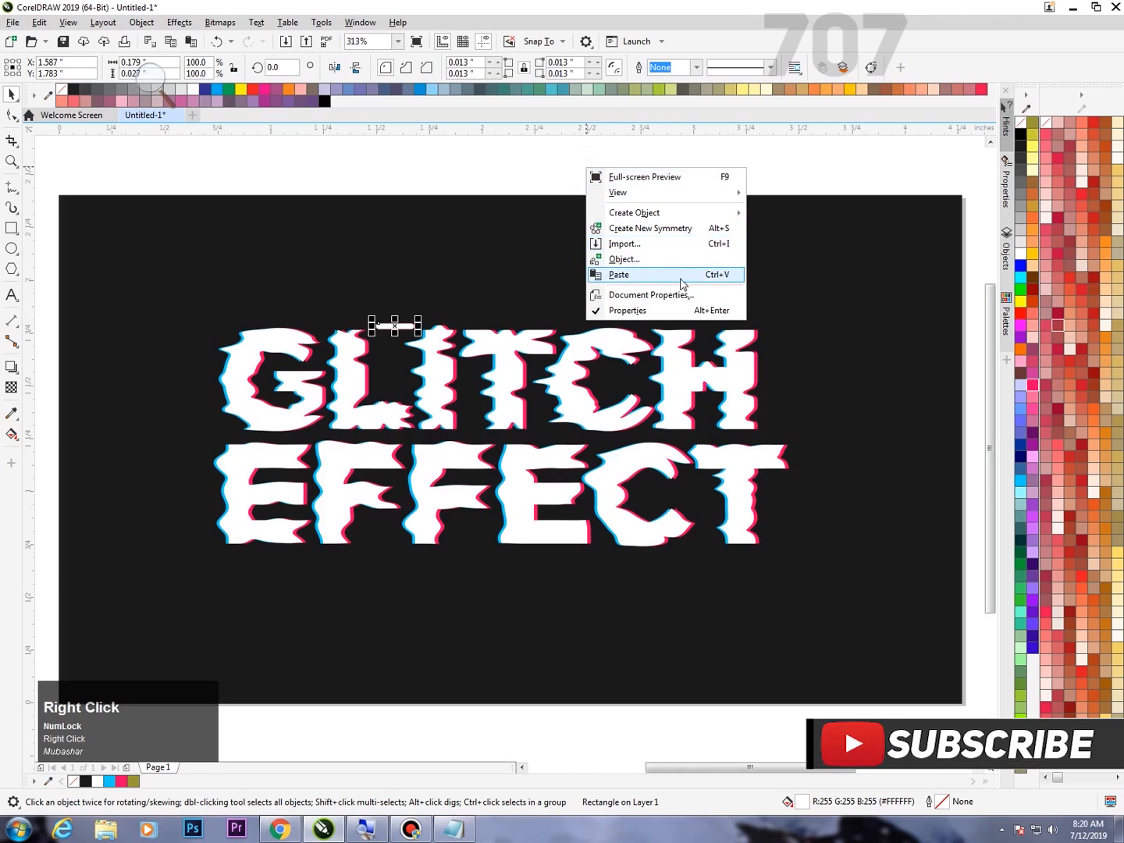
click(682, 275)
scroll(367, 344, up, 3)
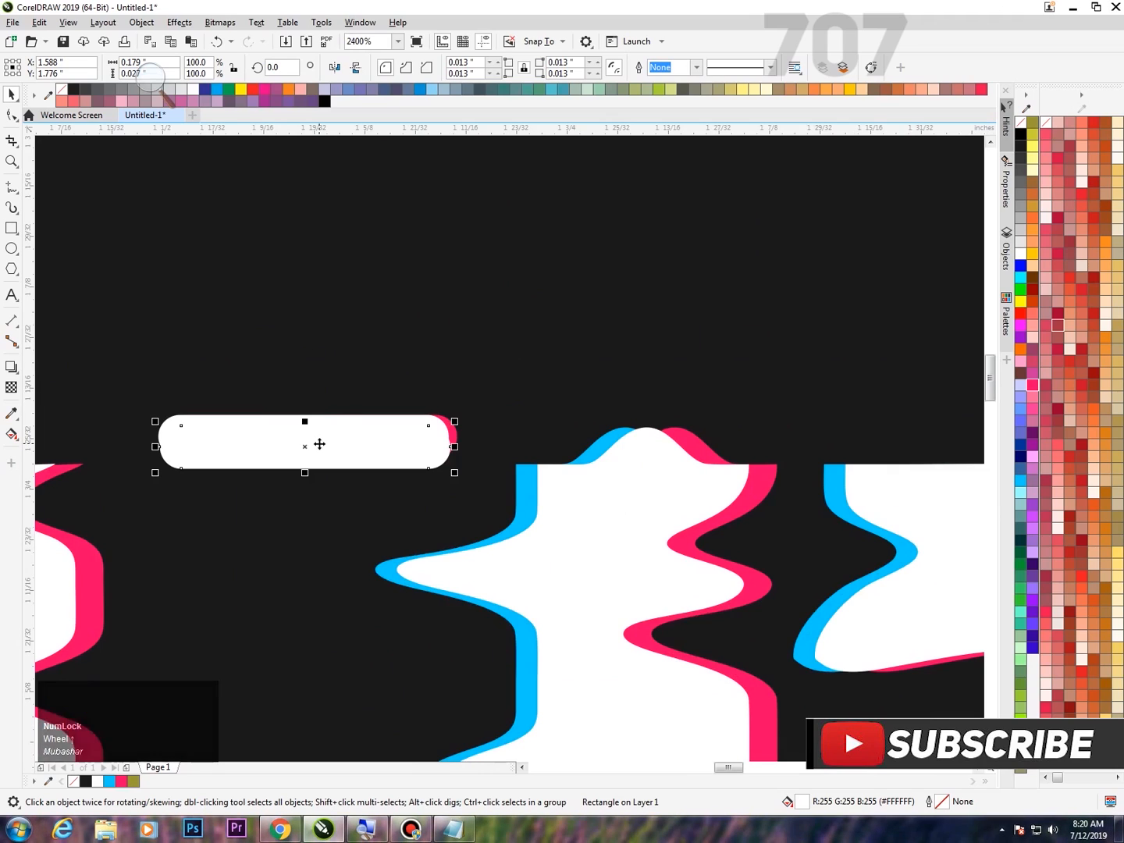
click(1022, 481)
key(Left)
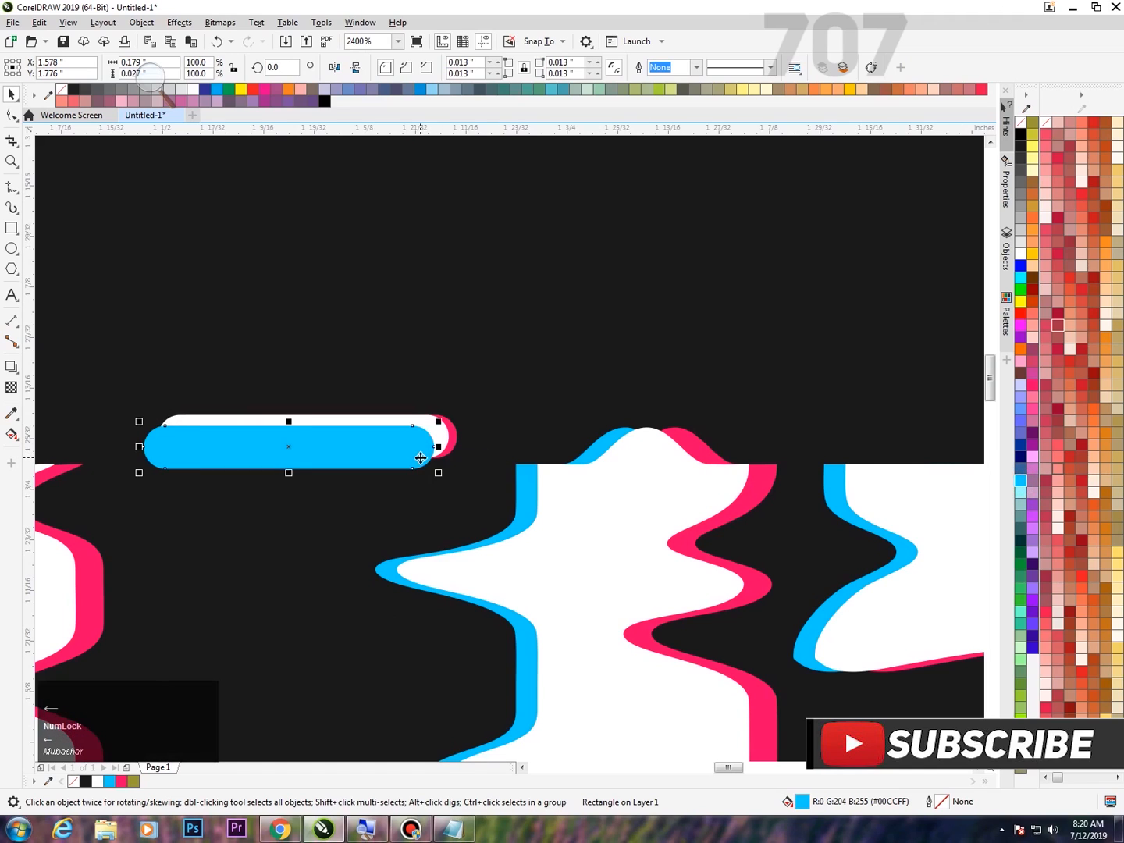
key(Up)
key(Down)
scroll(300, 470, up, 1)
right_click(389, 434)
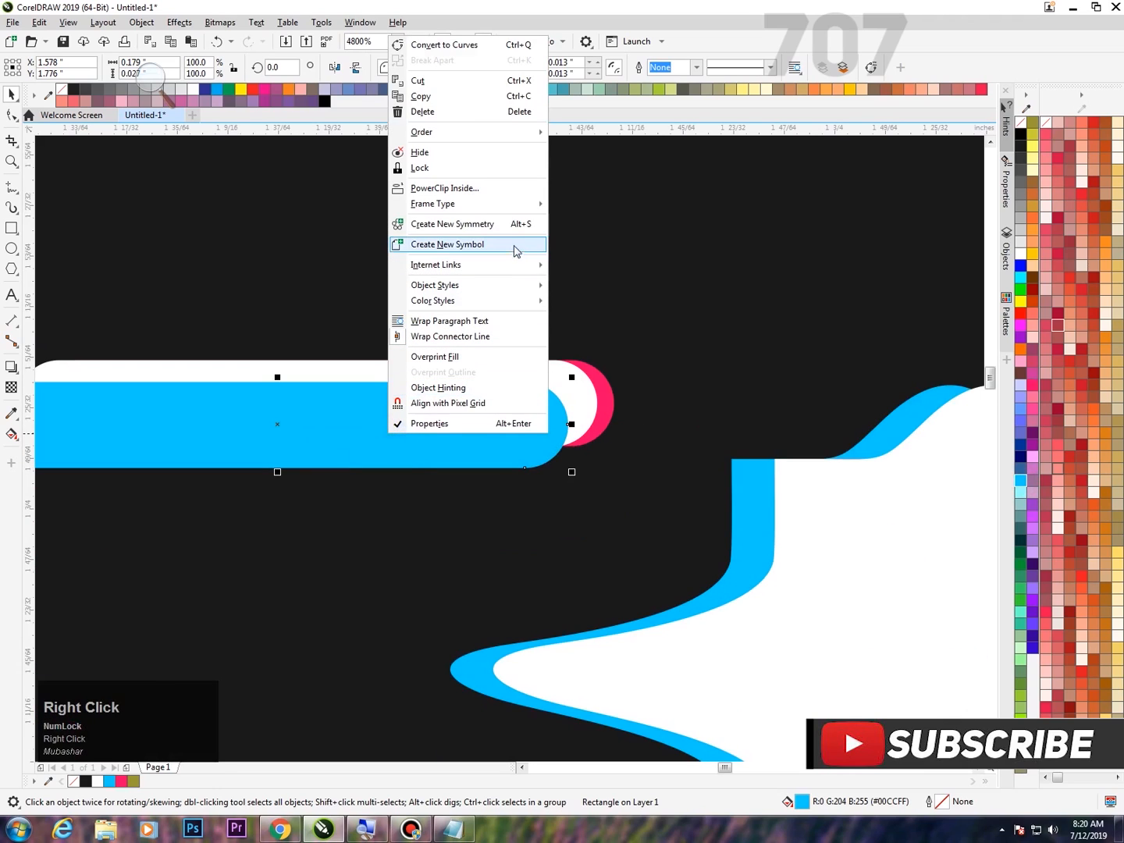
click(343, 537)
Select the blue, white and pink pills and align their centers vertically, keeping their horizontal offsets.
scroll(402, 443, down, 1)
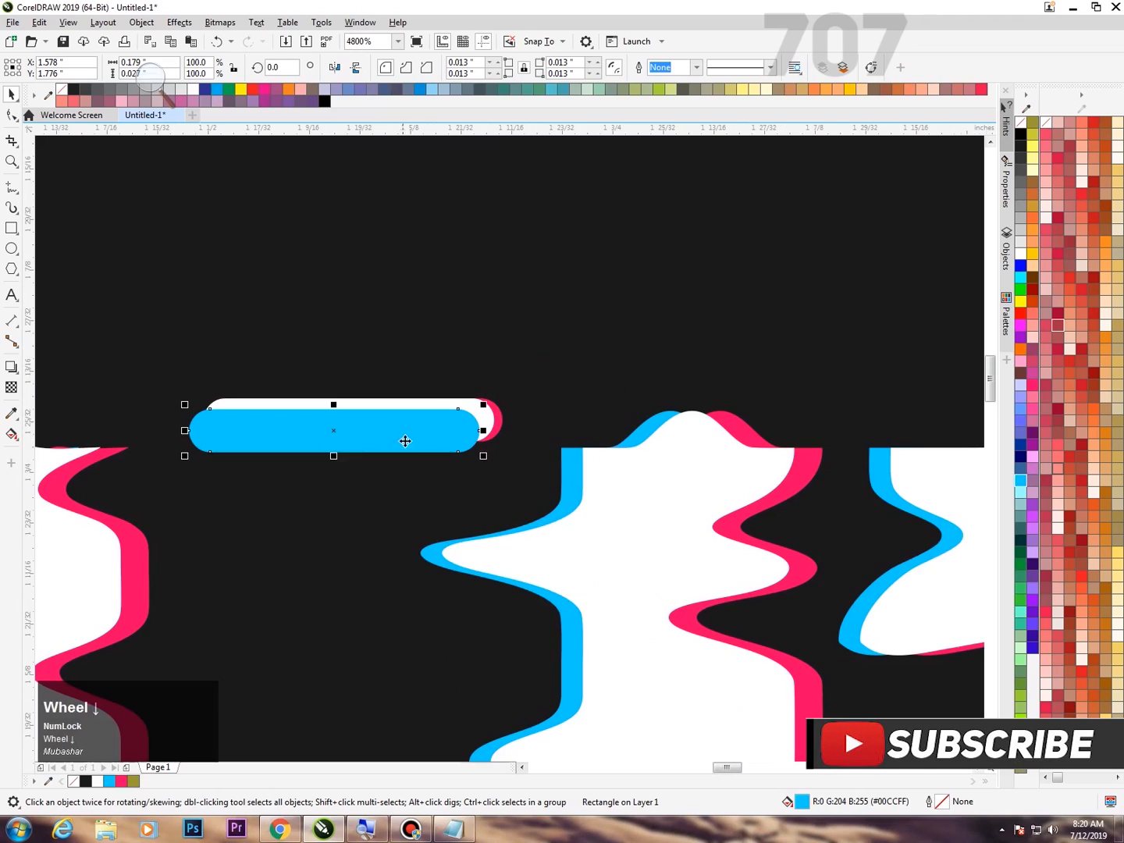
drag(563, 350, 134, 504)
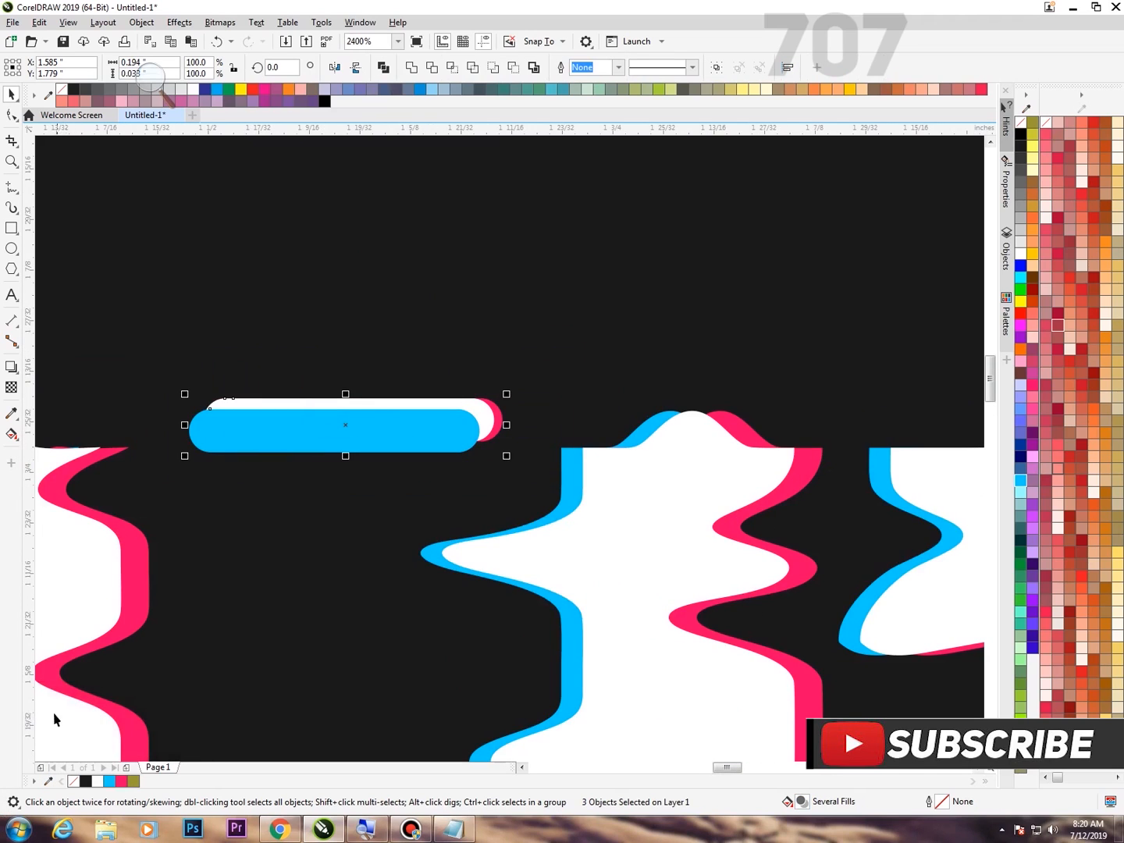
key(c)
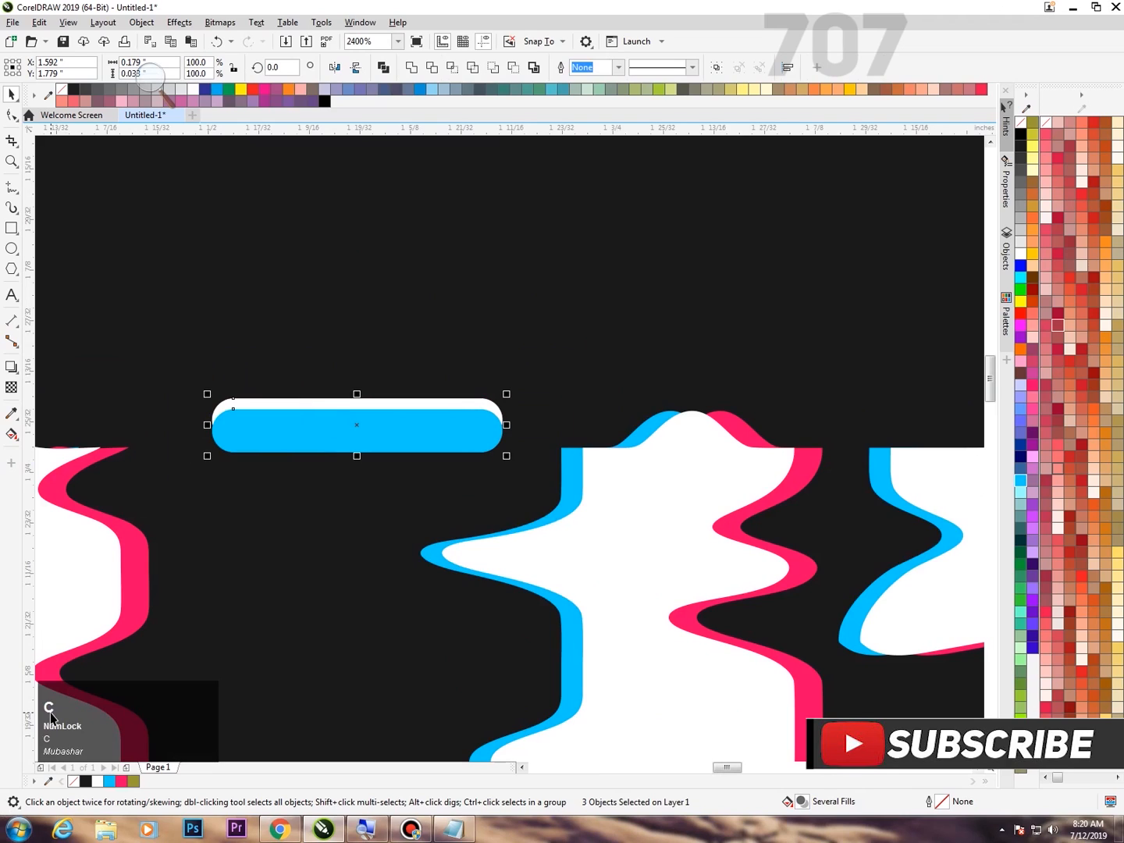
key(ctrl+z)
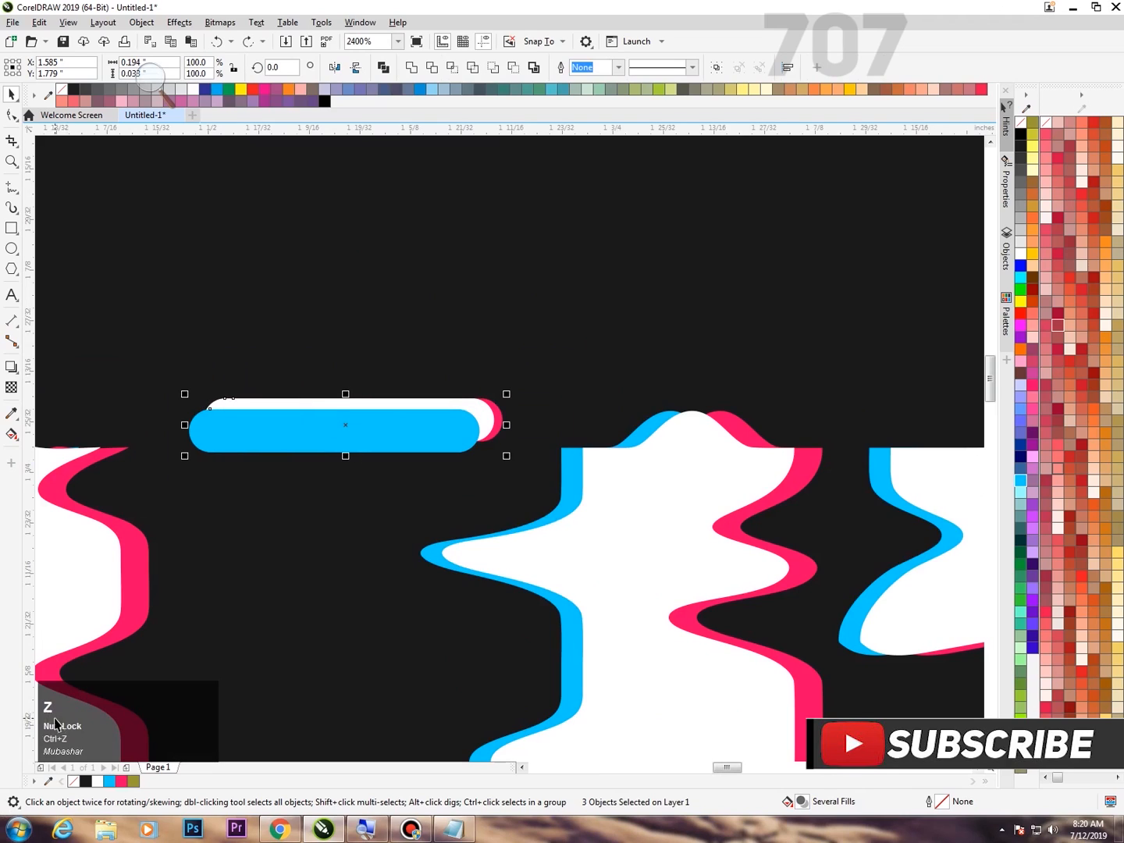
key(e)
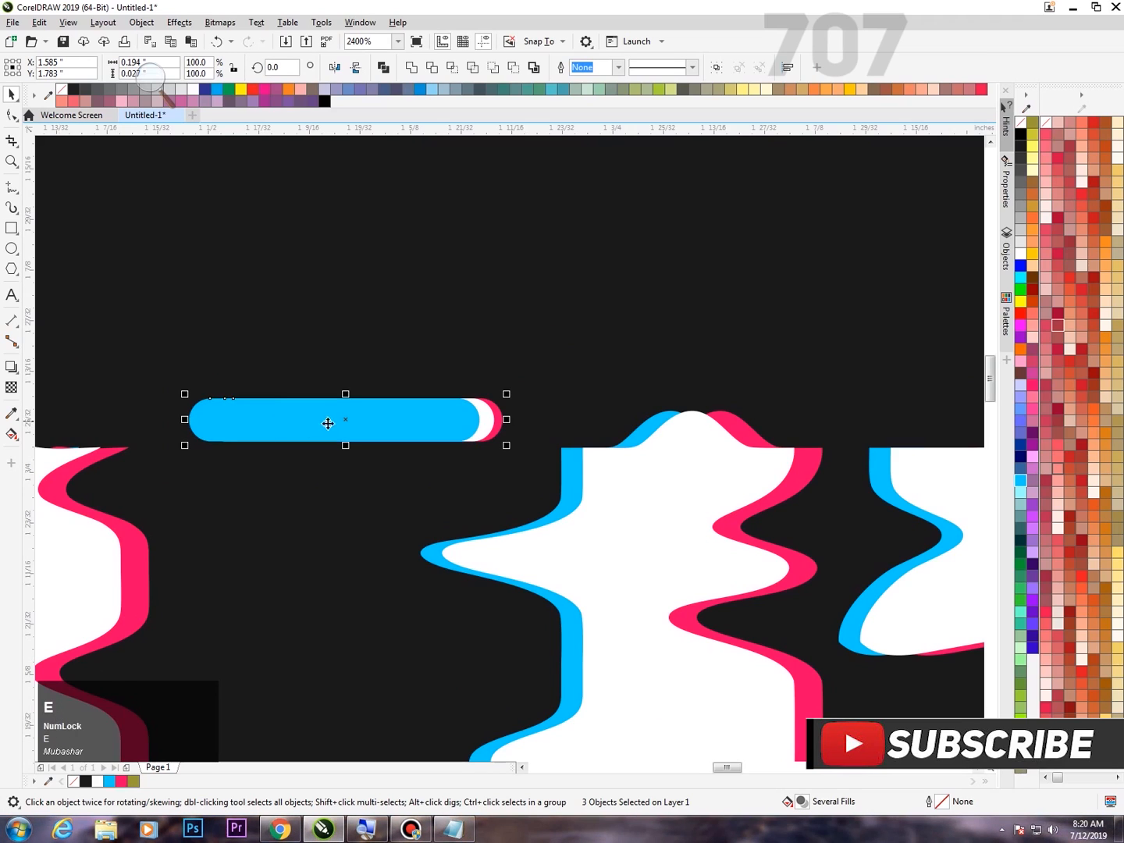
Select the white pill on its own and bring it to the front of the layer.
scroll(333, 427, up, 1)
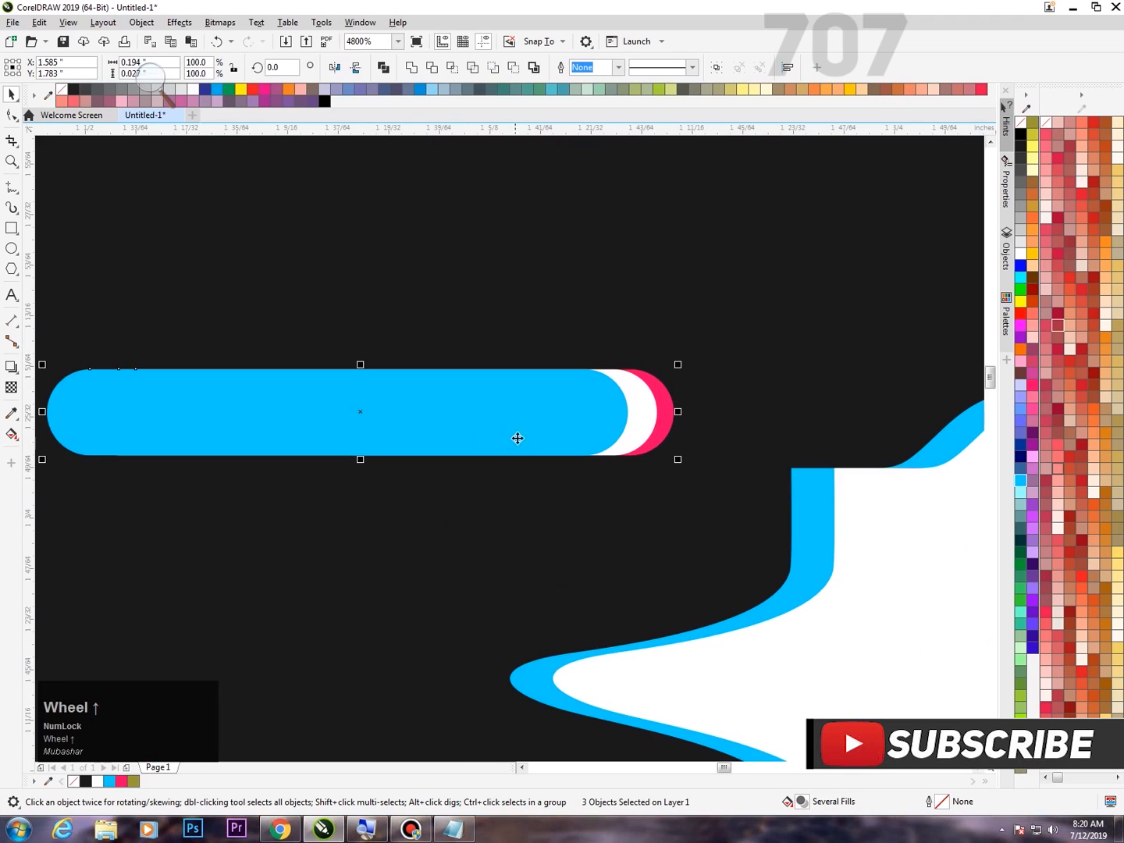
click(647, 426)
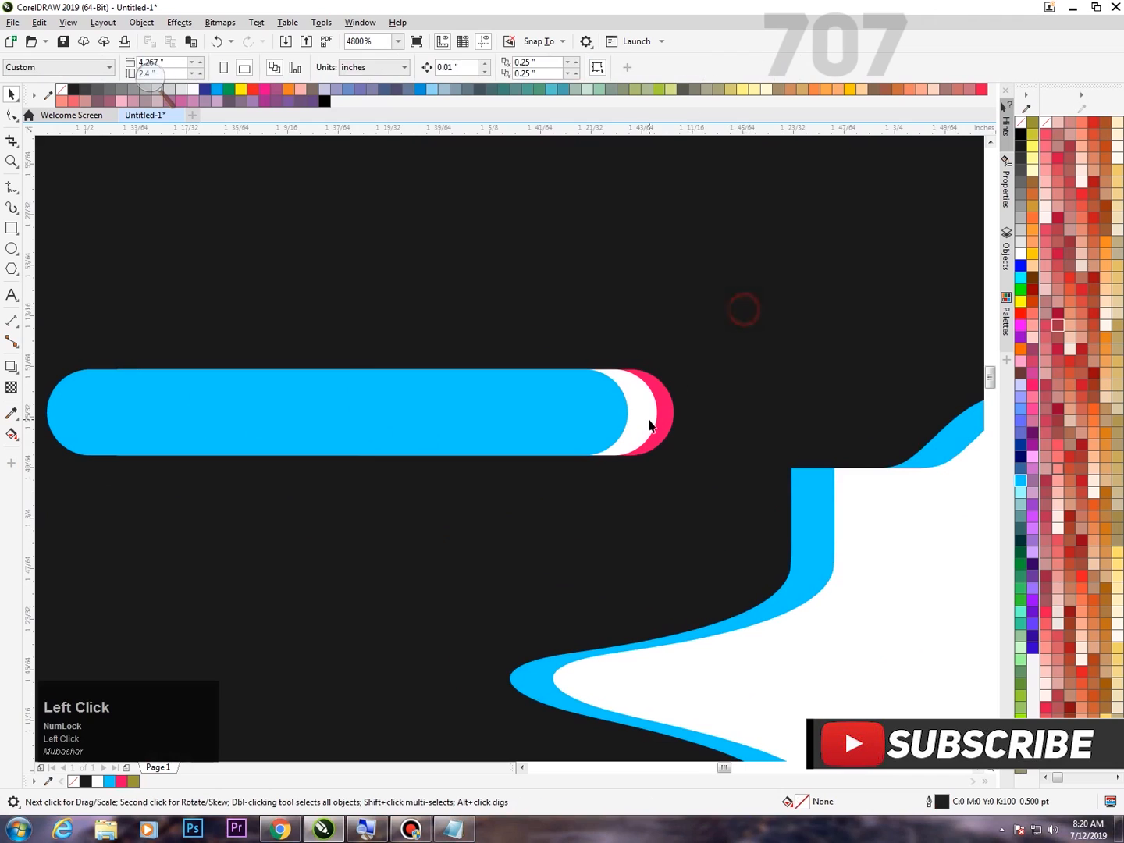
scroll(637, 426, up, 3)
click(638, 418)
right_click(639, 418)
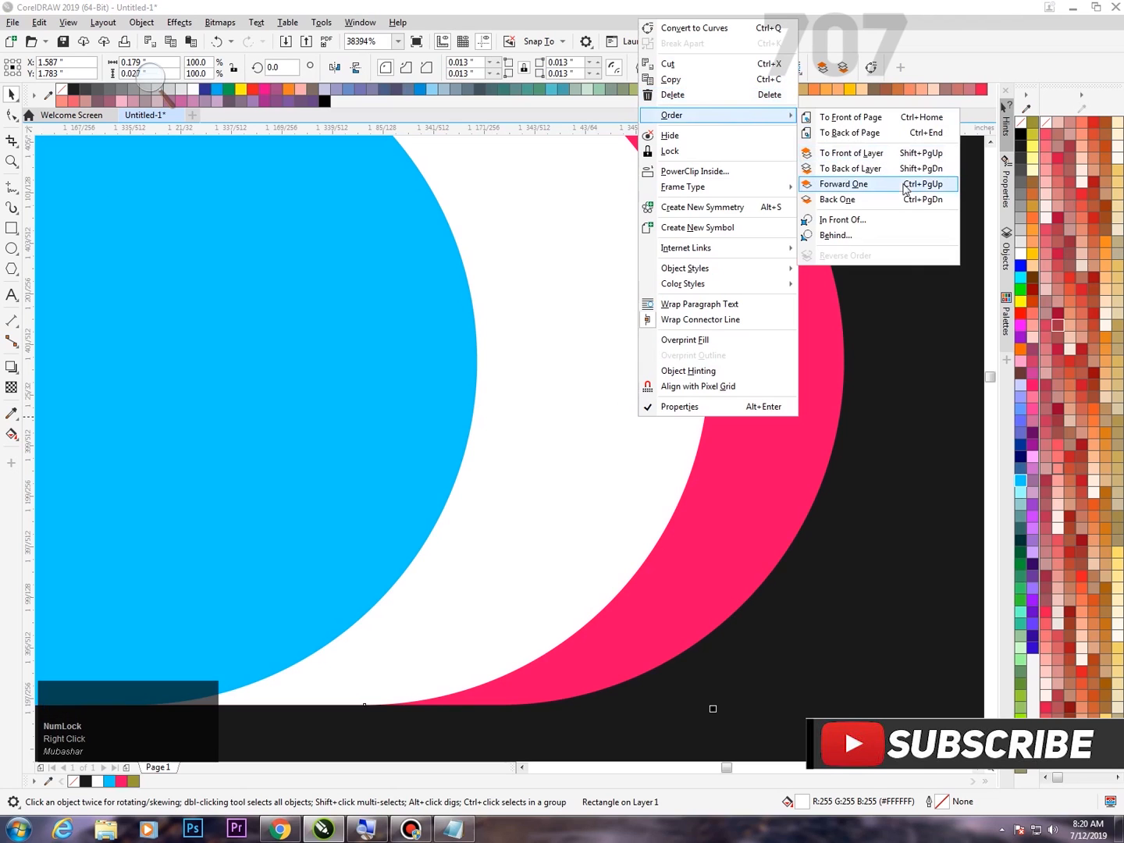
click(853, 153)
scroll(706, 233, down, 4)
scroll(284, 299, down, 8)
Select all three pills and place copies beside the left edges of GLITCH and EFFECT, and around the base of the second F.
click(178, 264)
drag(208, 258, 404, 320)
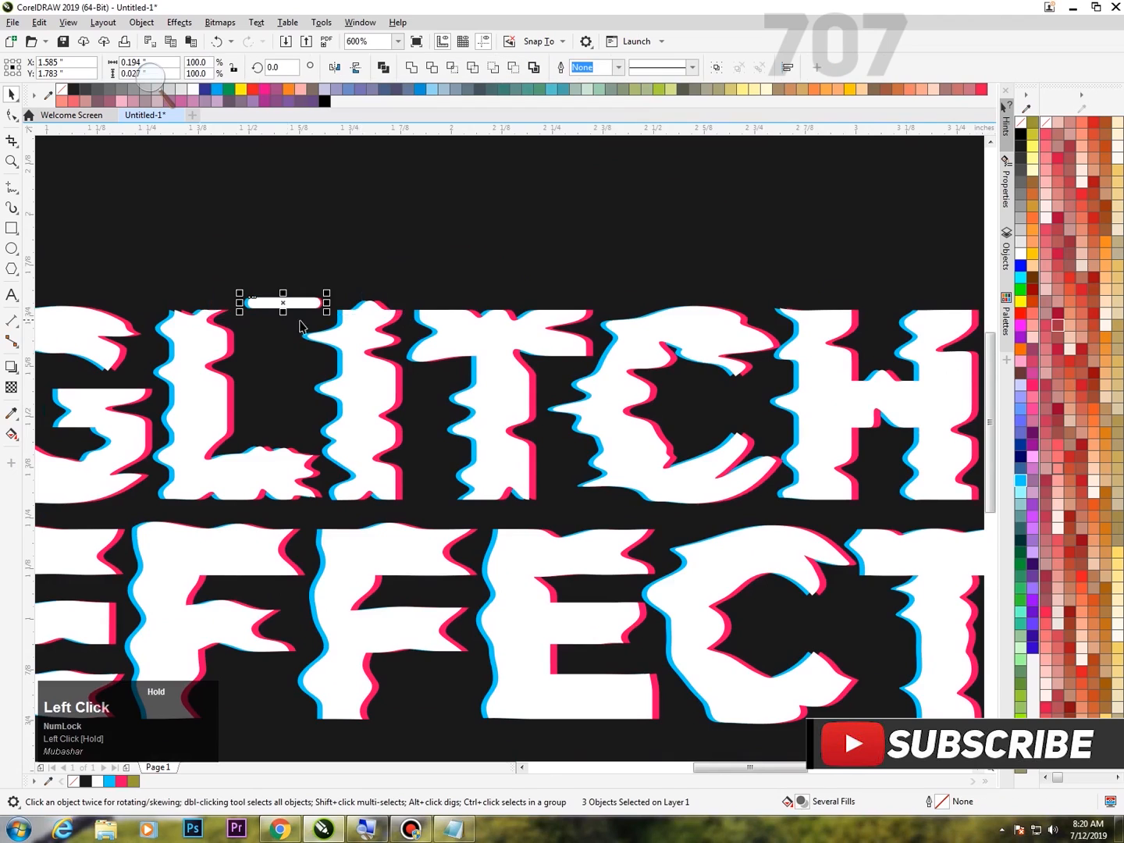
scroll(447, 248, down, 2)
key(F4)
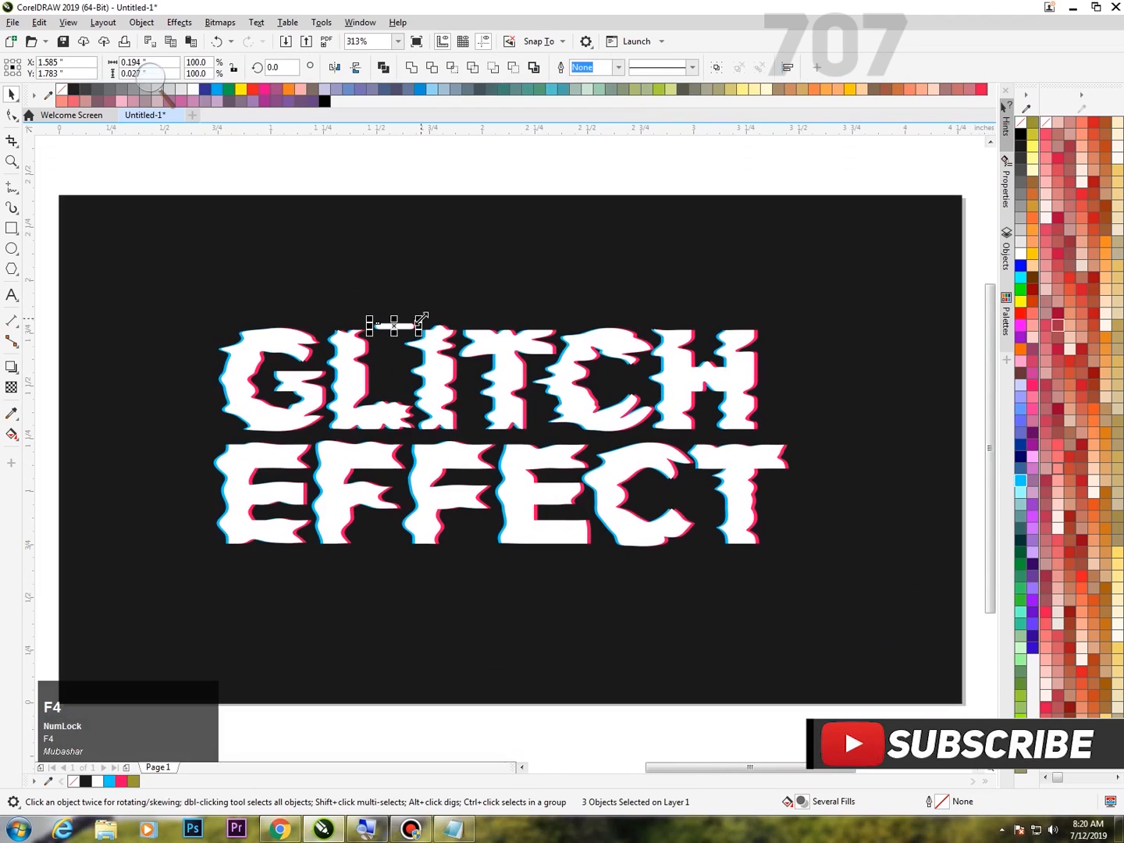
drag(397, 328, 471, 559)
right_click(209, 443)
right_click(200, 332)
right_click(470, 559)
Shrink the bar below the second F to about 0.111 by 0.015 inches and place a copy below the E beside it.
scroll(473, 560, up, 3)
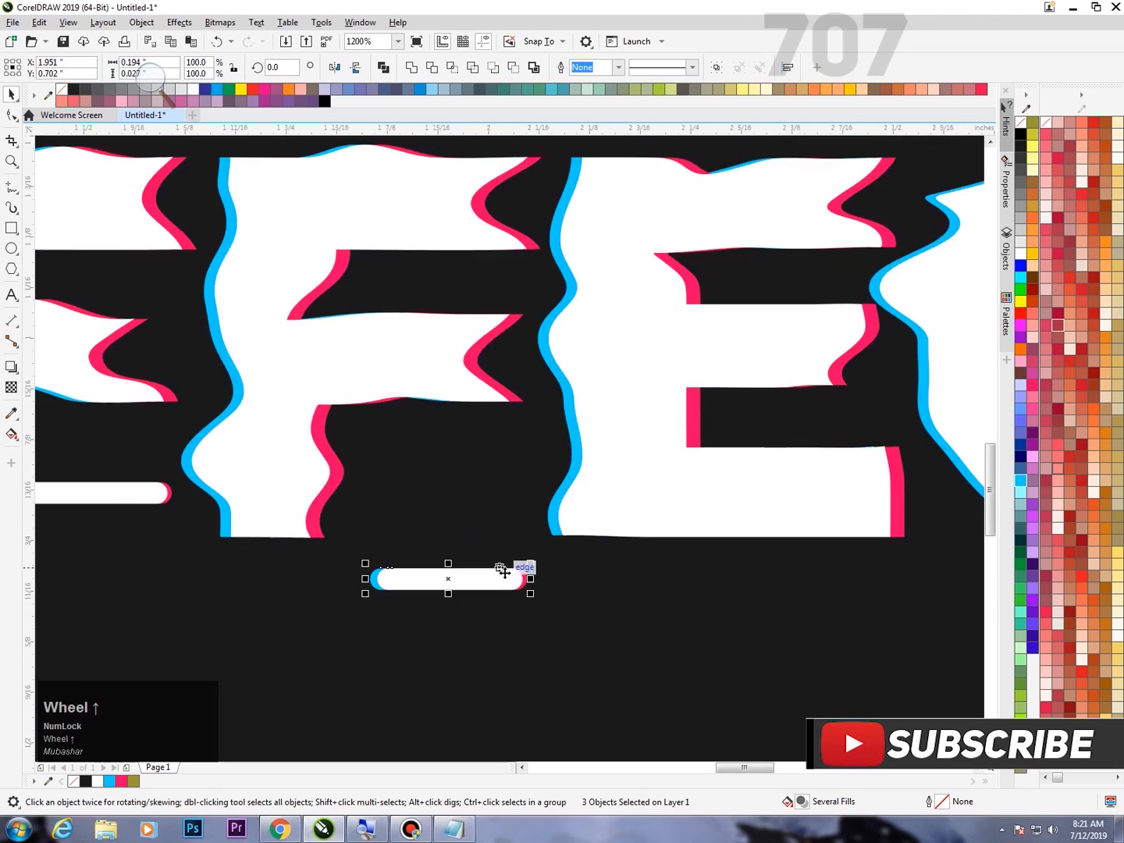
drag(636, 485, 516, 506)
scroll(440, 477, down, 3)
drag(436, 491, 743, 489)
right_click(743, 489)
Place copies of the small bar inside the C of EFFECT, right of GLITCH, and right of the final T.
scroll(508, 505, down, 2)
drag(573, 491, 782, 447)
right_click(689, 437)
right_click(818, 332)
right_click(782, 448)
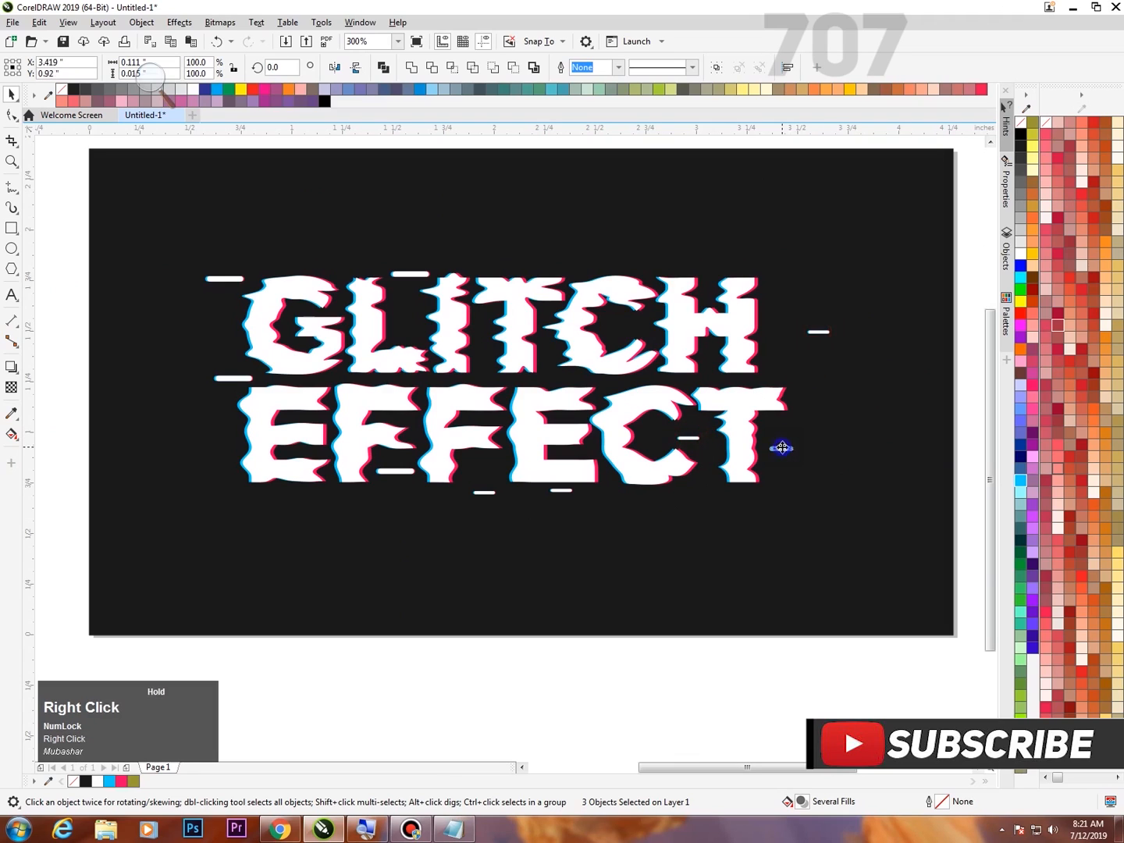
Place copies of the larger rounded bar above the C and right of the H in GLITCH, and around the lower edge of EFFECT.
drag(180, 242, 851, 316)
drag(790, 291, 461, 476)
right_click(791, 290)
right_click(229, 485)
right_click(589, 258)
drag(460, 476, 367, 510)
key(space)
drag(676, 500, 320, 503)
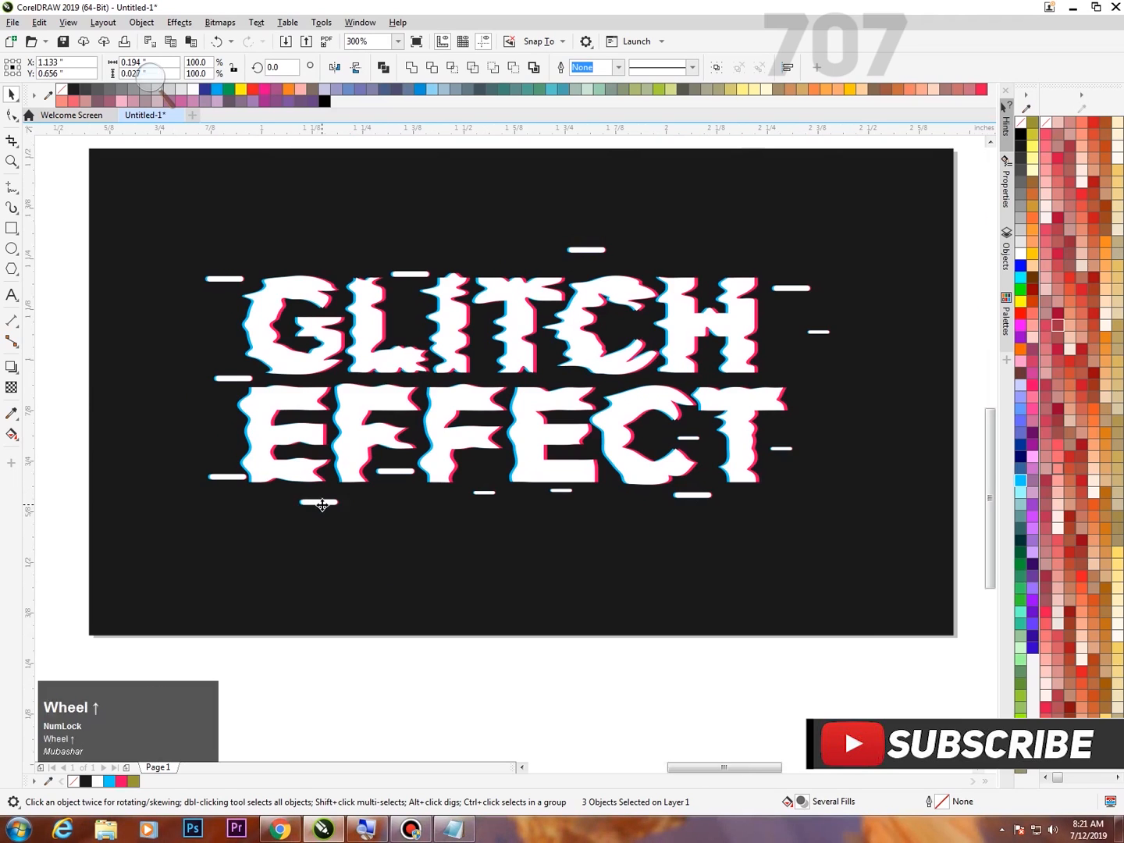
Copy the bar below the first E of EFFECT, paste it and move the duplicate beneath the gap between the two Fs.
scroll(319, 504, up, 2)
right_click(330, 502)
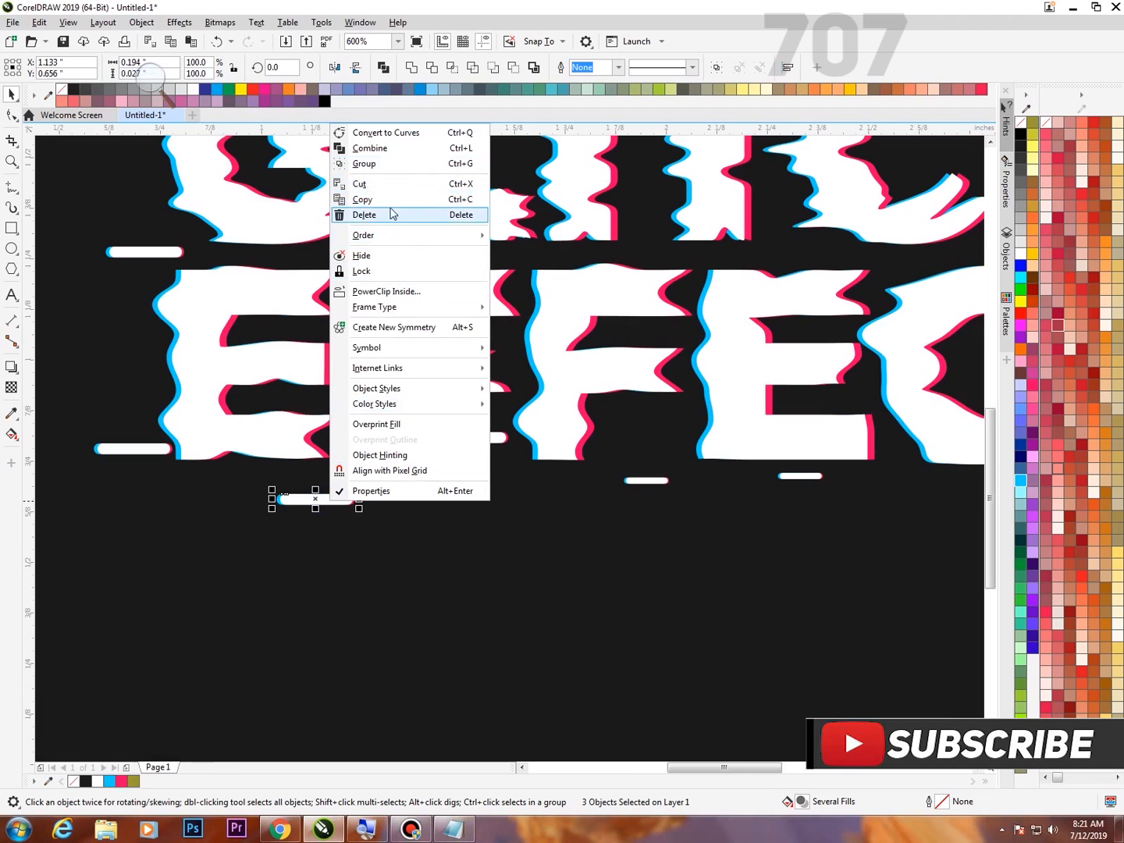
scroll(422, 299, down, 2)
scroll(422, 297, down, 3)
click(477, 411)
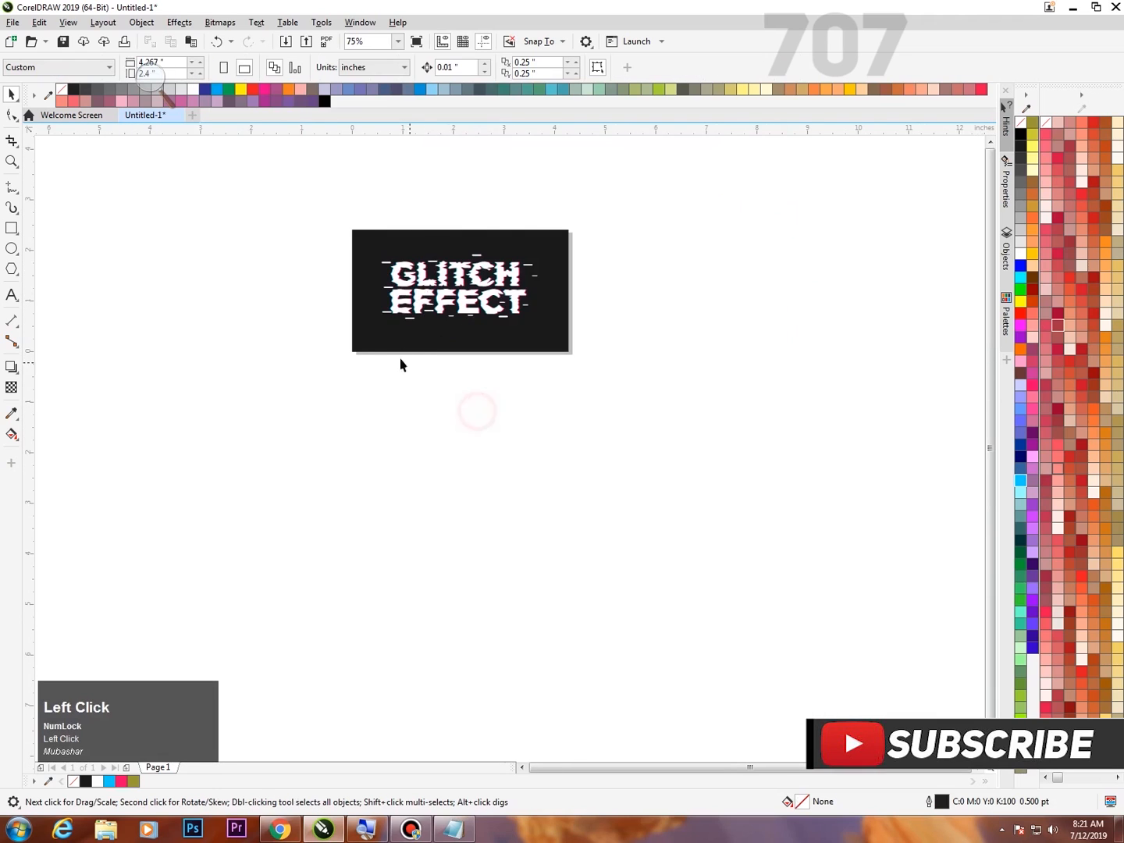
scroll(413, 383, up, 2)
right_click(436, 411)
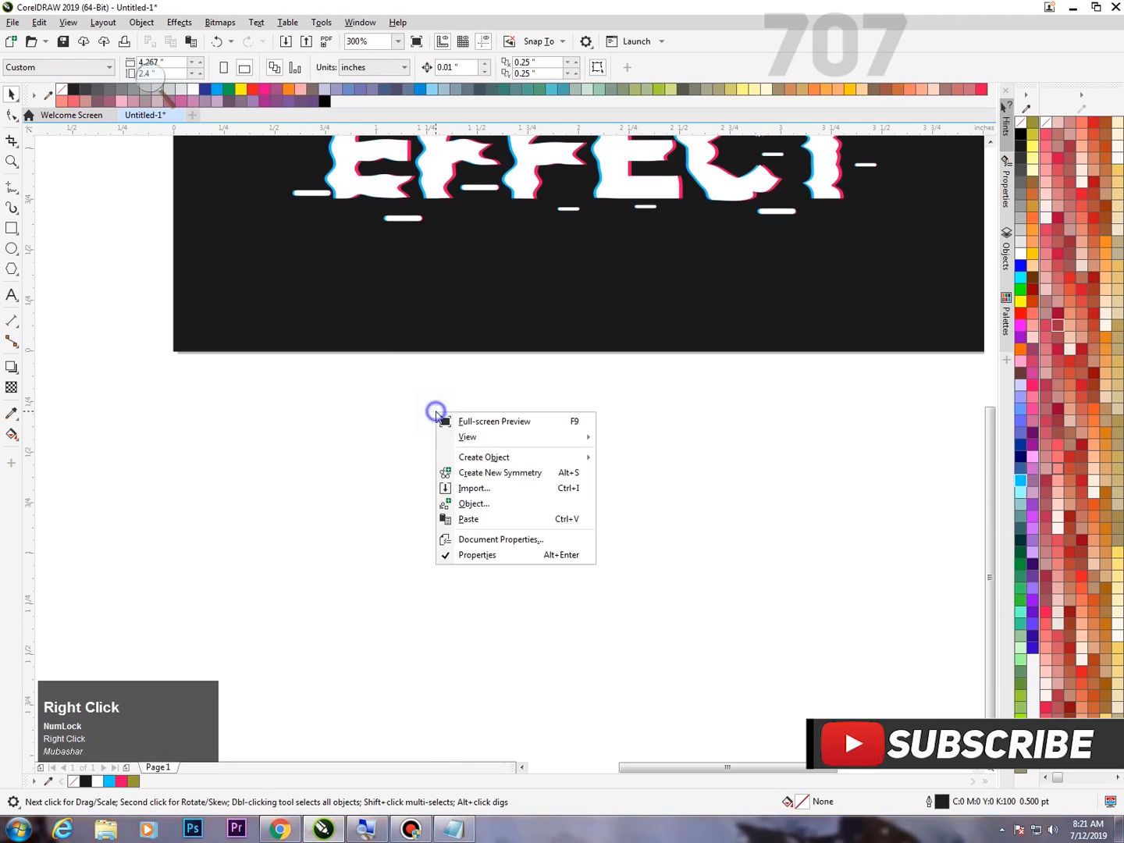
click(486, 522)
drag(405, 220, 504, 225)
scroll(503, 227, down, 1)
scroll(513, 407, down, 2)
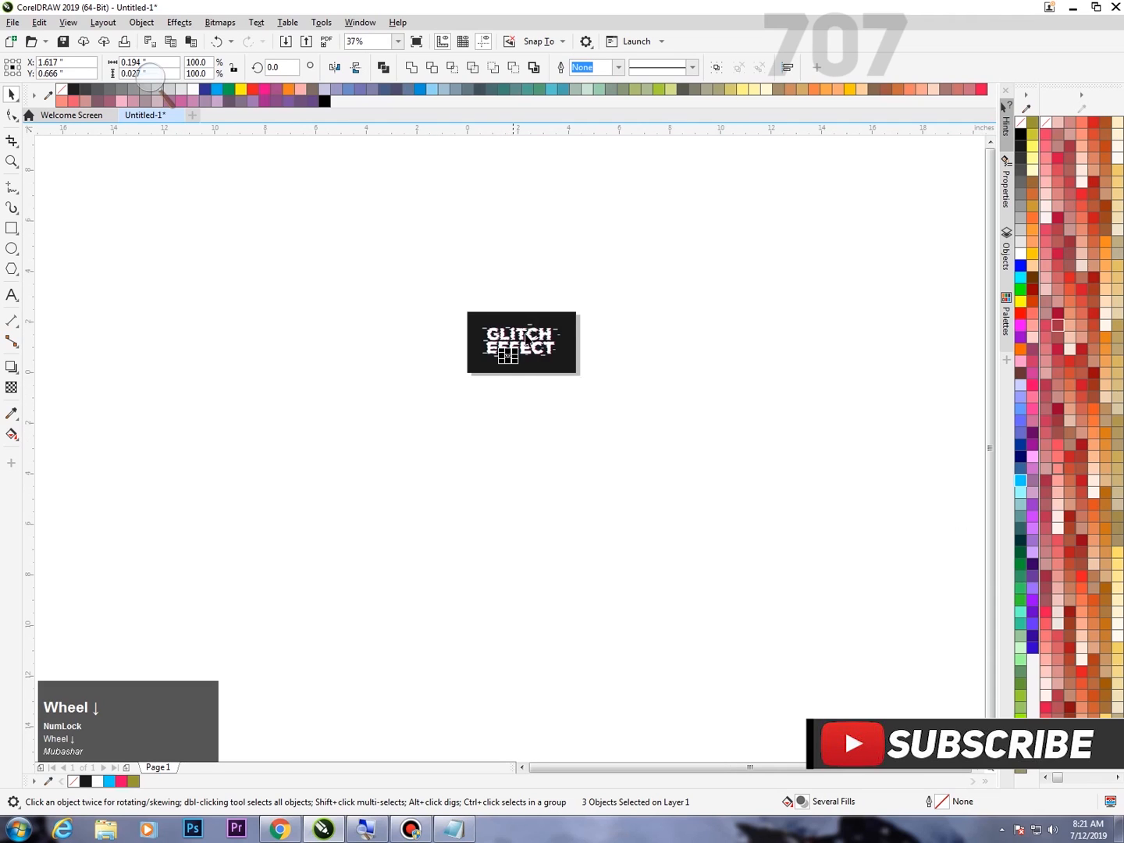
key(F4)
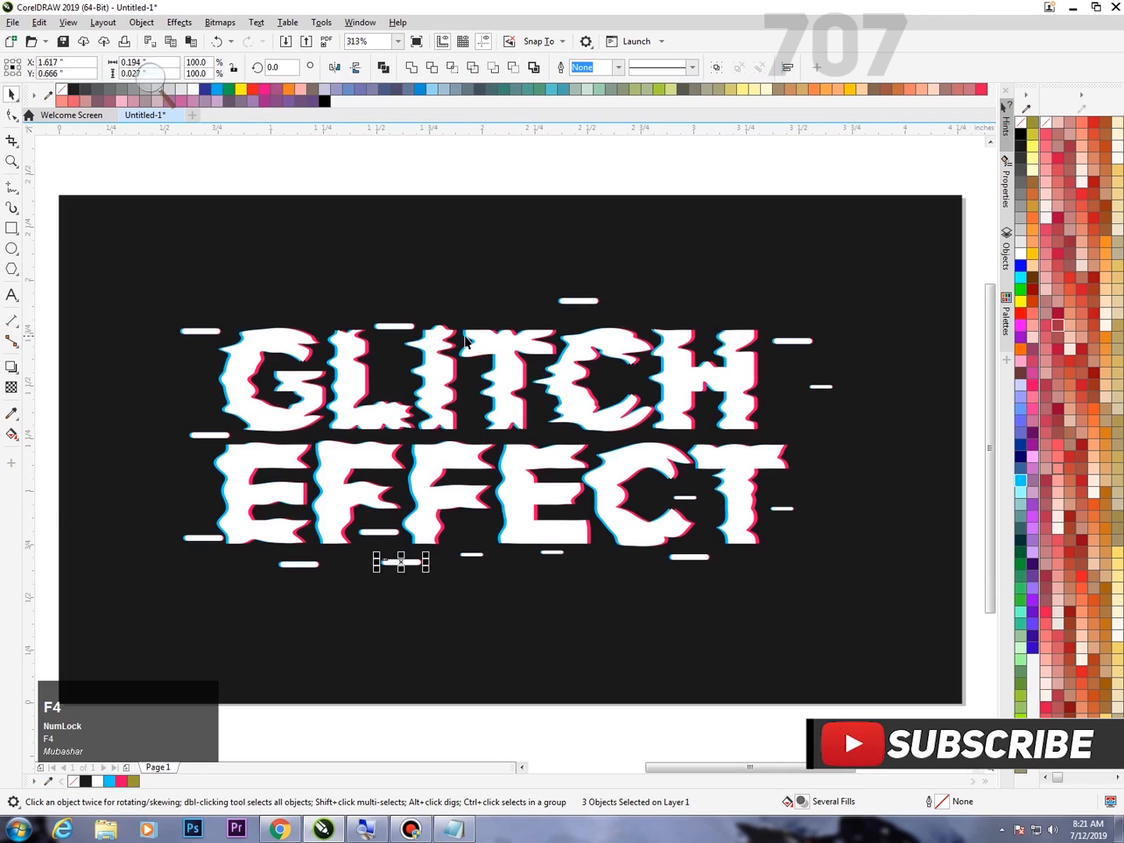
click(521, 161)
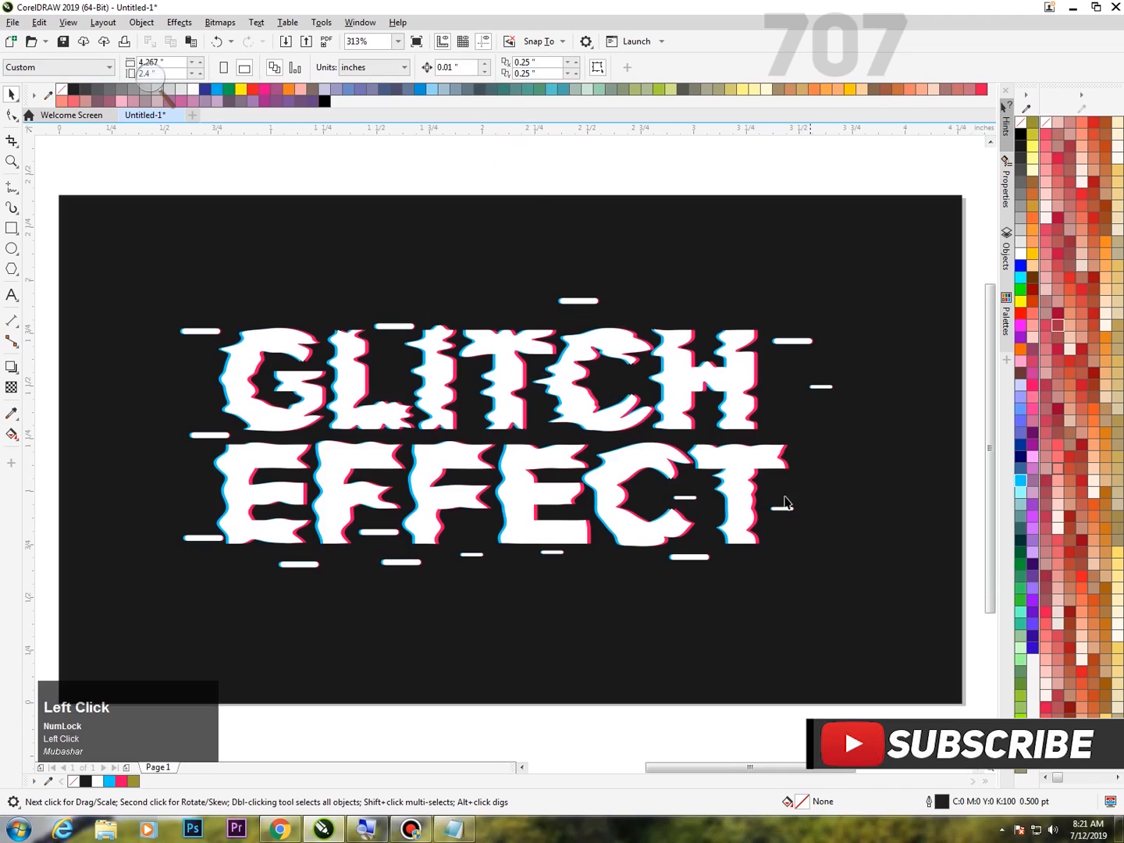